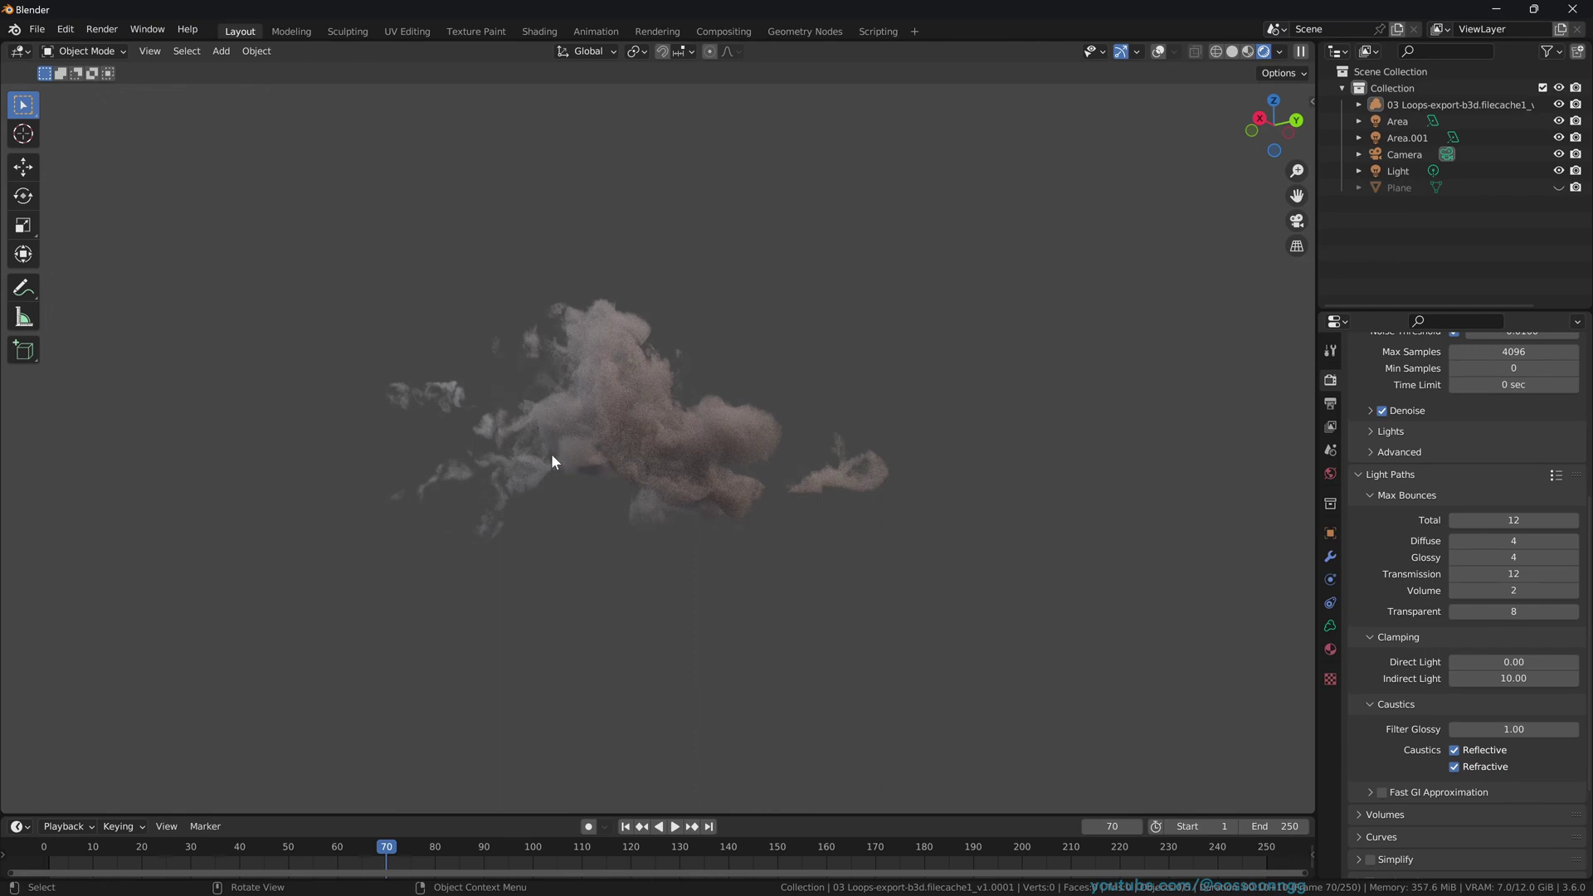
# - Examine the cloud volume render from another angle and up close, and switch to the Houdini project
pyautogui.moveTo(551, 453); pyautogui.dragTo(583, 482, button='middle')
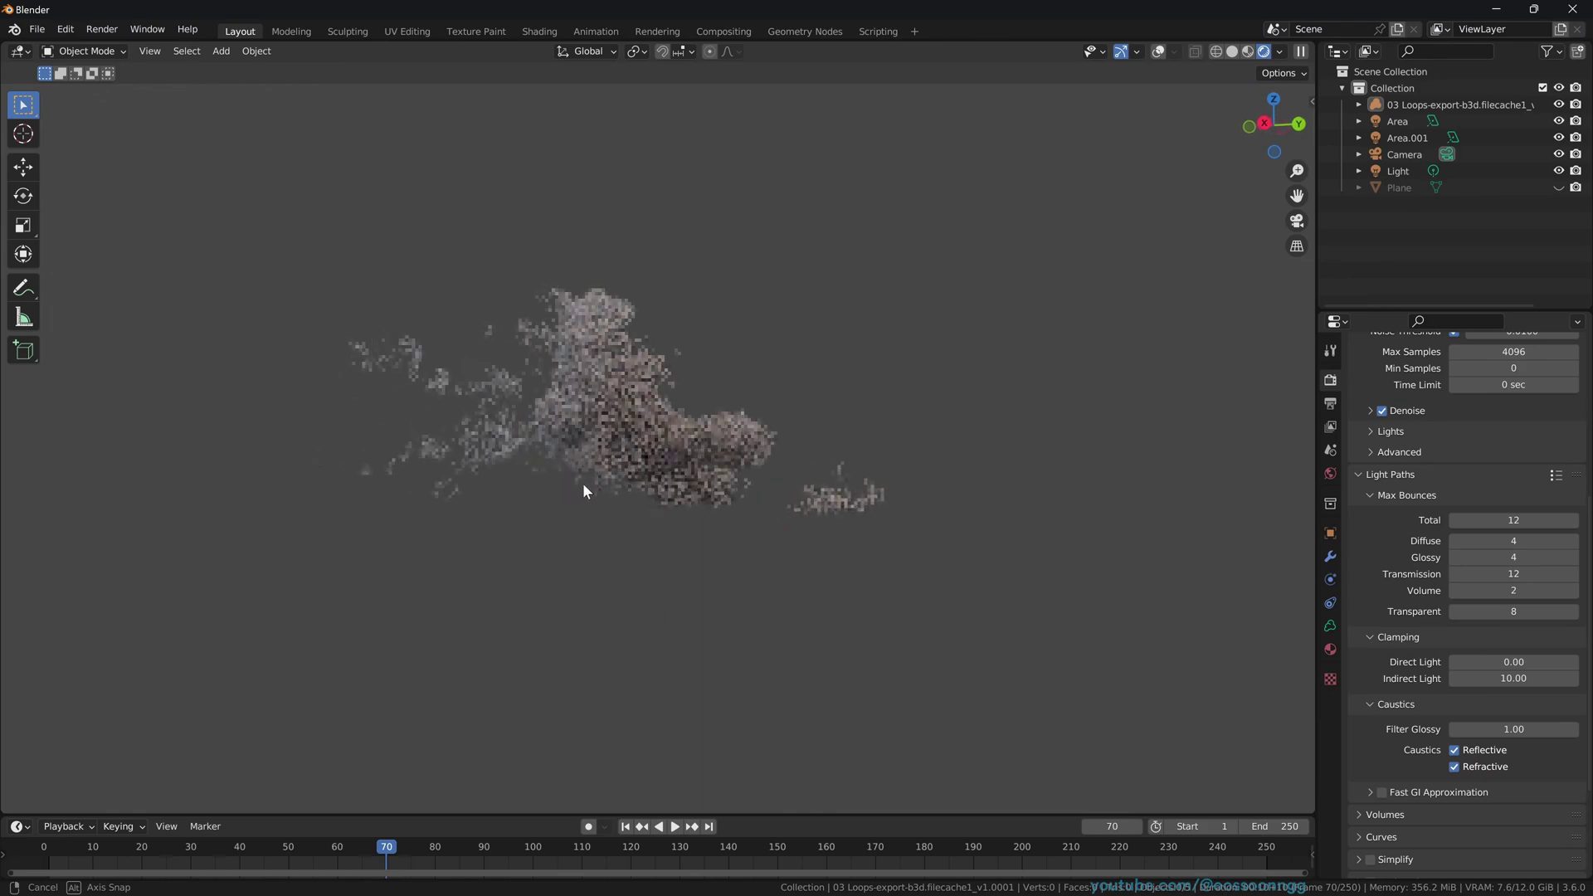
pyautogui.scroll(4, 637, 409)
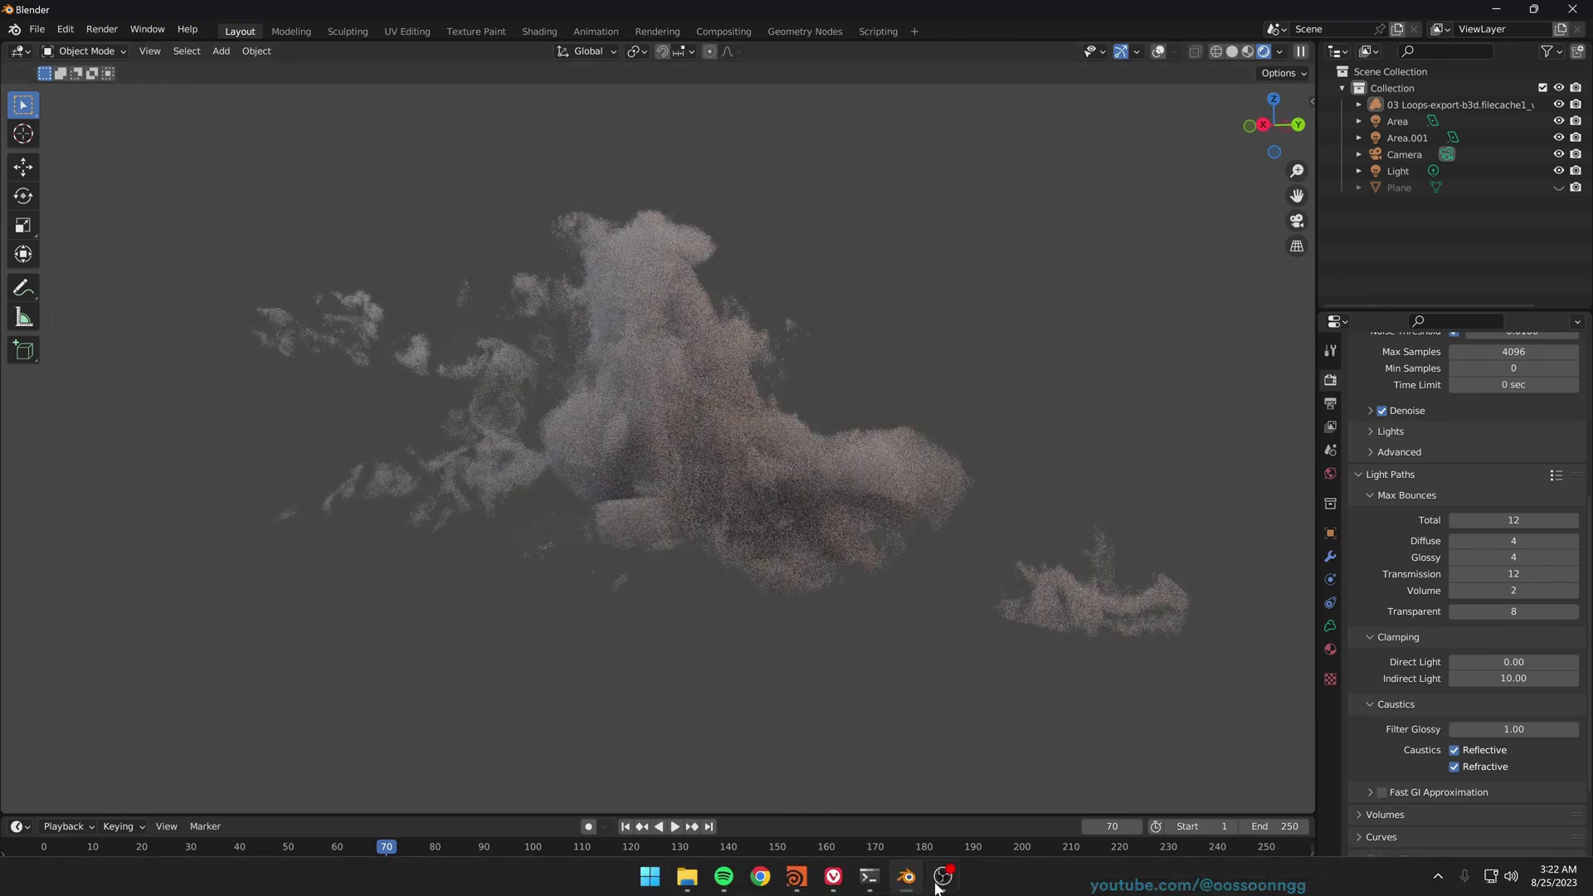
pyautogui.click(942, 877)
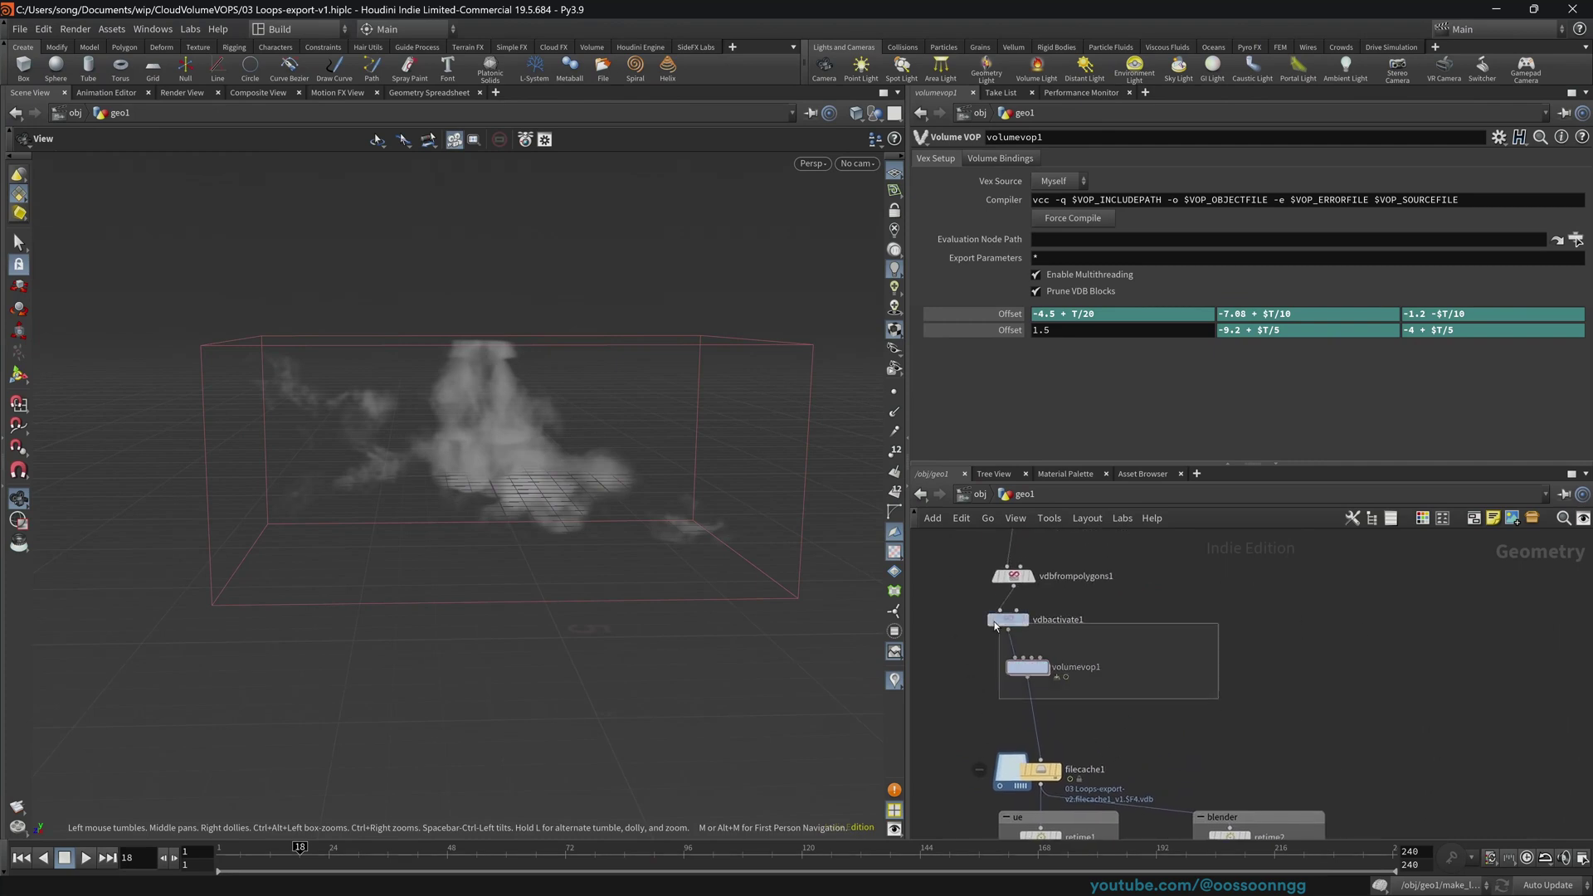
# - Examine the geo1 network from the ue and blender export branches up to the source nodes, including the filecache3 settings
pyautogui.moveTo(994, 625); pyautogui.dragTo(993, 632)
pyautogui.click(1178, 712)
pyautogui.moveTo(1394, 778); pyautogui.dragTo(1316, 590, button='middle')
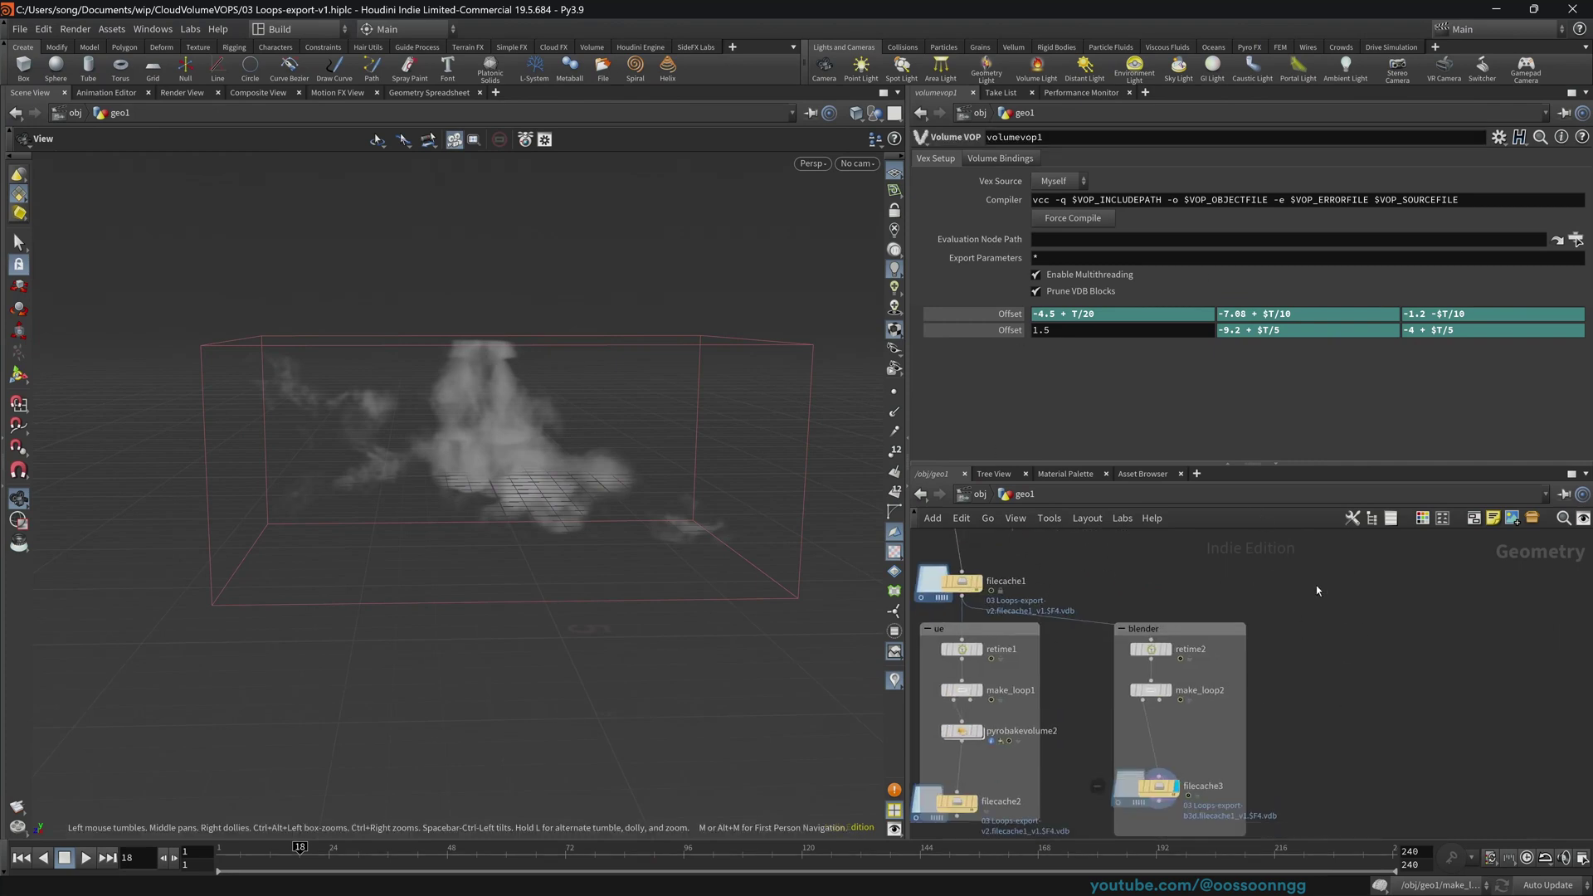
pyautogui.scroll(-2, 1327, 609)
pyautogui.click(1197, 706)
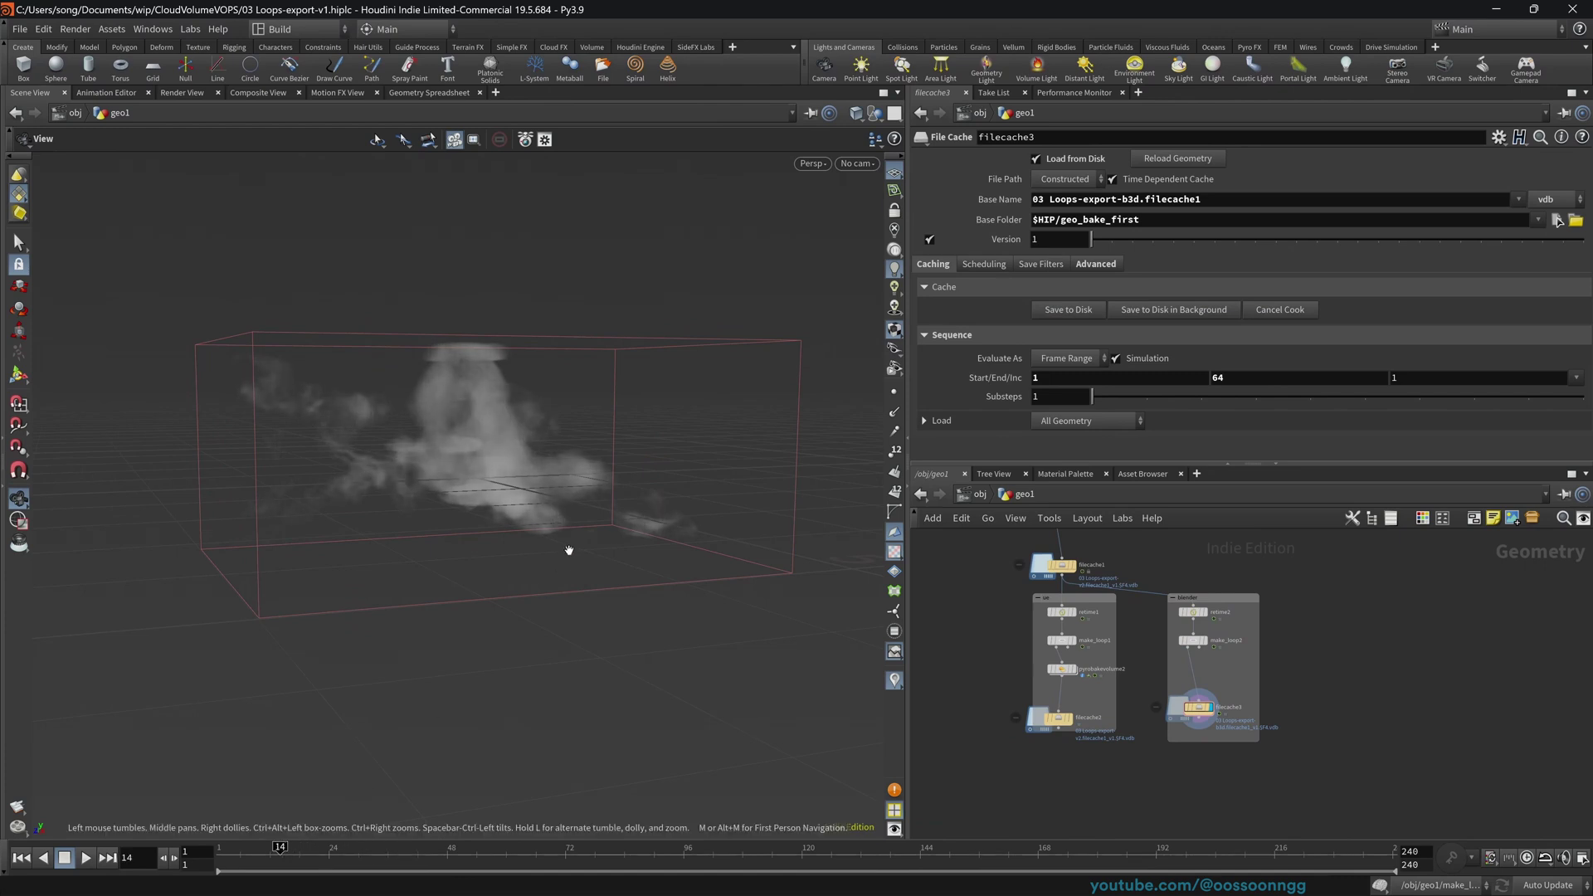
pyautogui.moveTo(1283, 569); pyautogui.dragTo(1288, 717, button='middle')
pyautogui.moveTo(1386, 644); pyautogui.dragTo(1392, 806, button='middle')
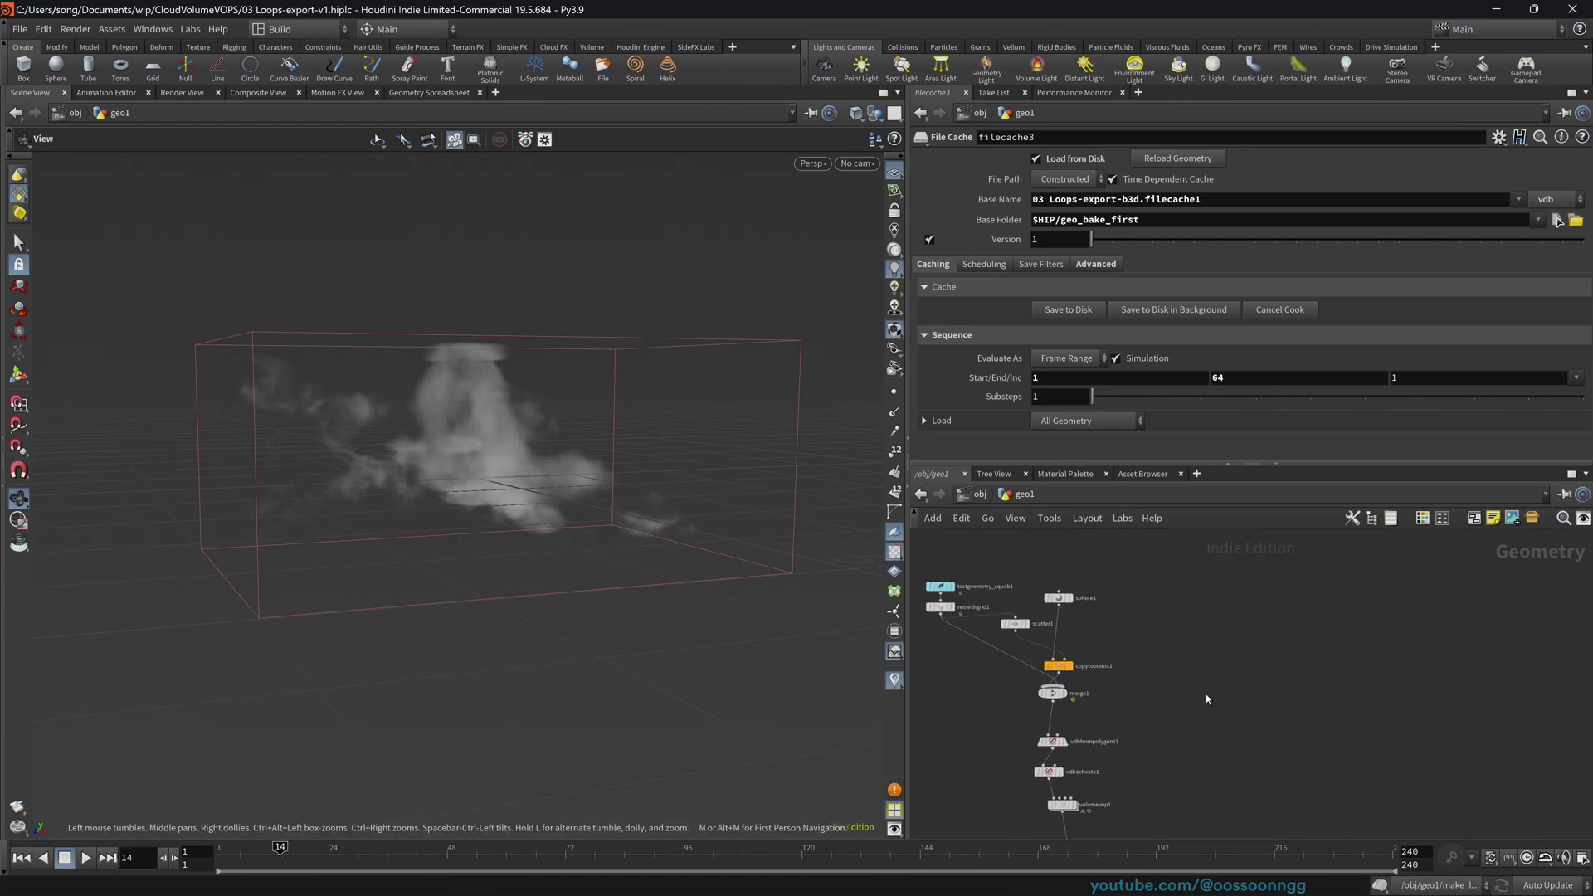
pyautogui.moveTo(1256, 718); pyautogui.dragTo(1344, 612, button='middle')
pyautogui.scroll(2, 1344, 614)
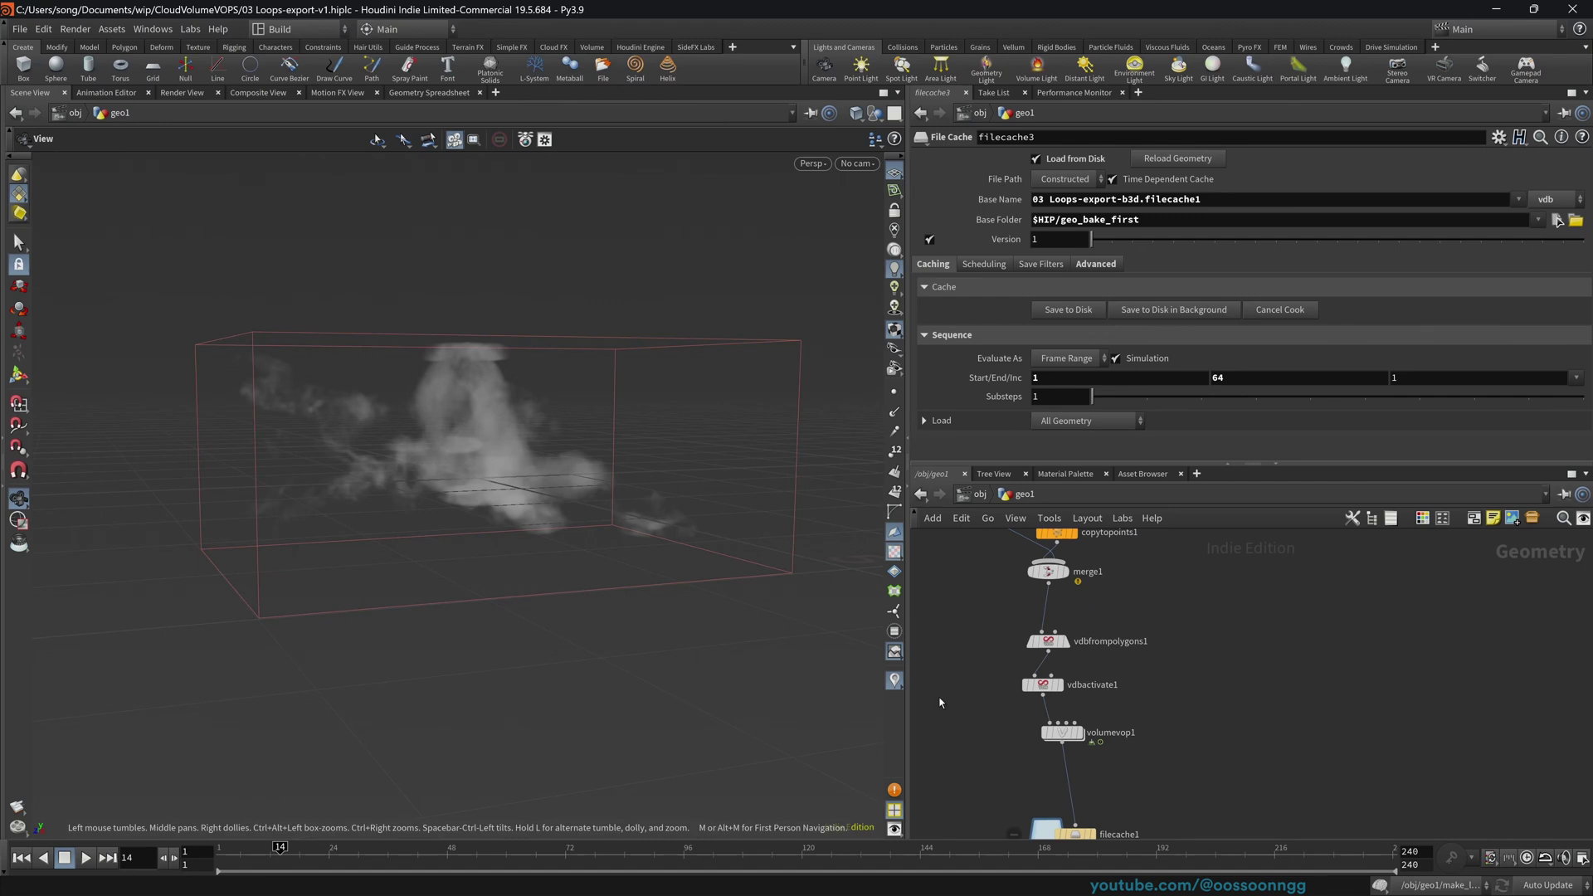
# - Duplicate volumevop1 beside the original, feed the copy from vdbactivate1, and display its result
pyautogui.click(1062, 731)
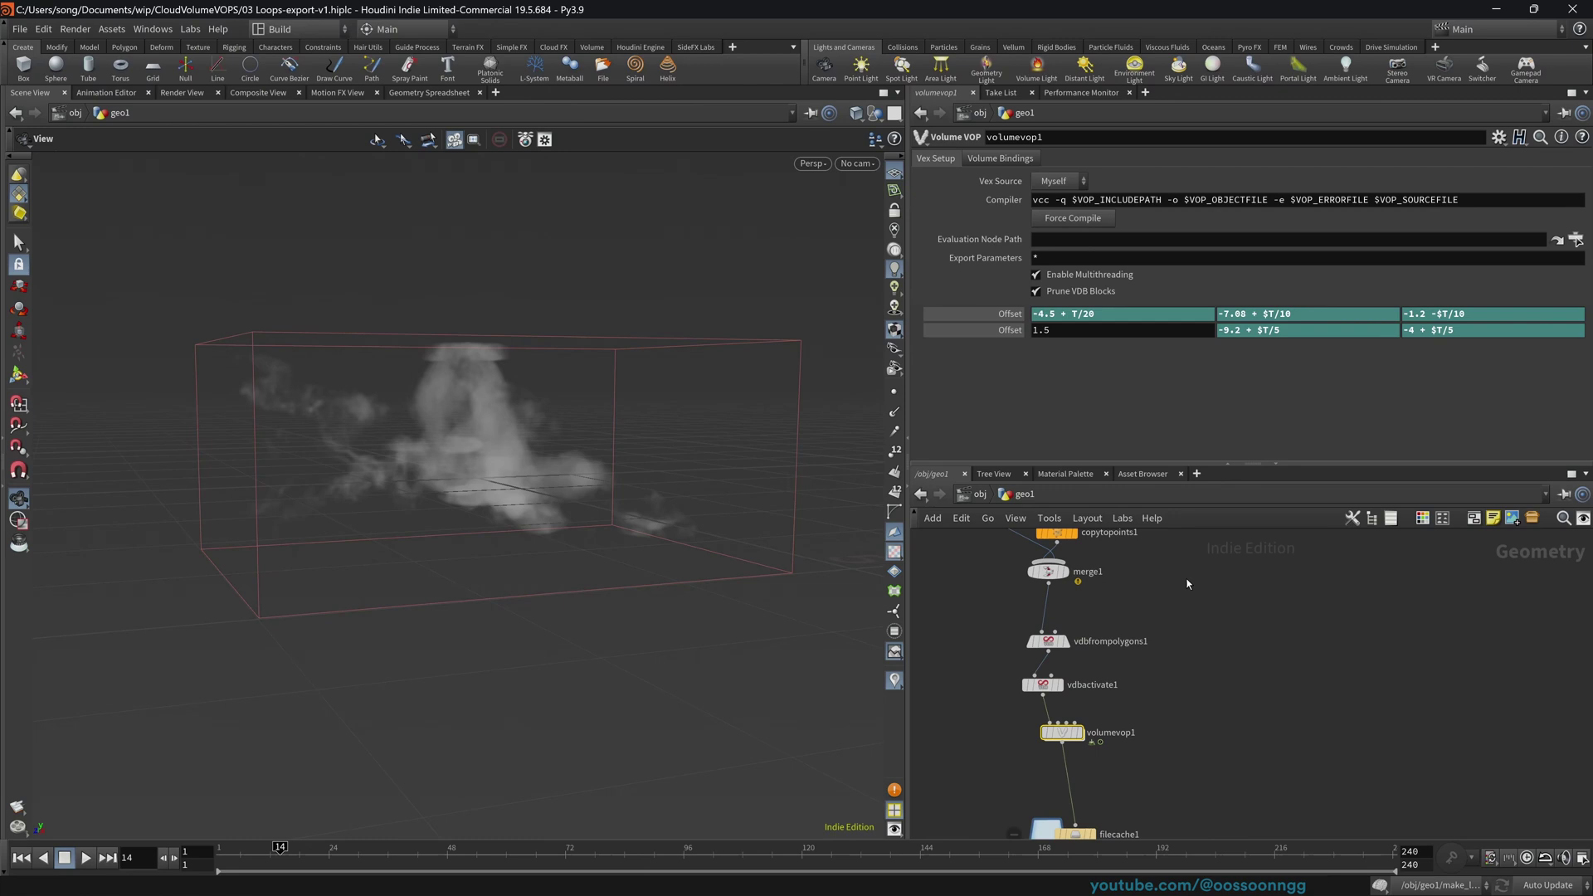
pyautogui.keyDown('alt'); pyautogui.moveTo(1066, 736); pyautogui.dragTo(1256, 741); pyautogui.keyUp('alt')
pyautogui.moveTo(1239, 727); pyautogui.dragTo(1044, 695)
pyautogui.click(1269, 736)
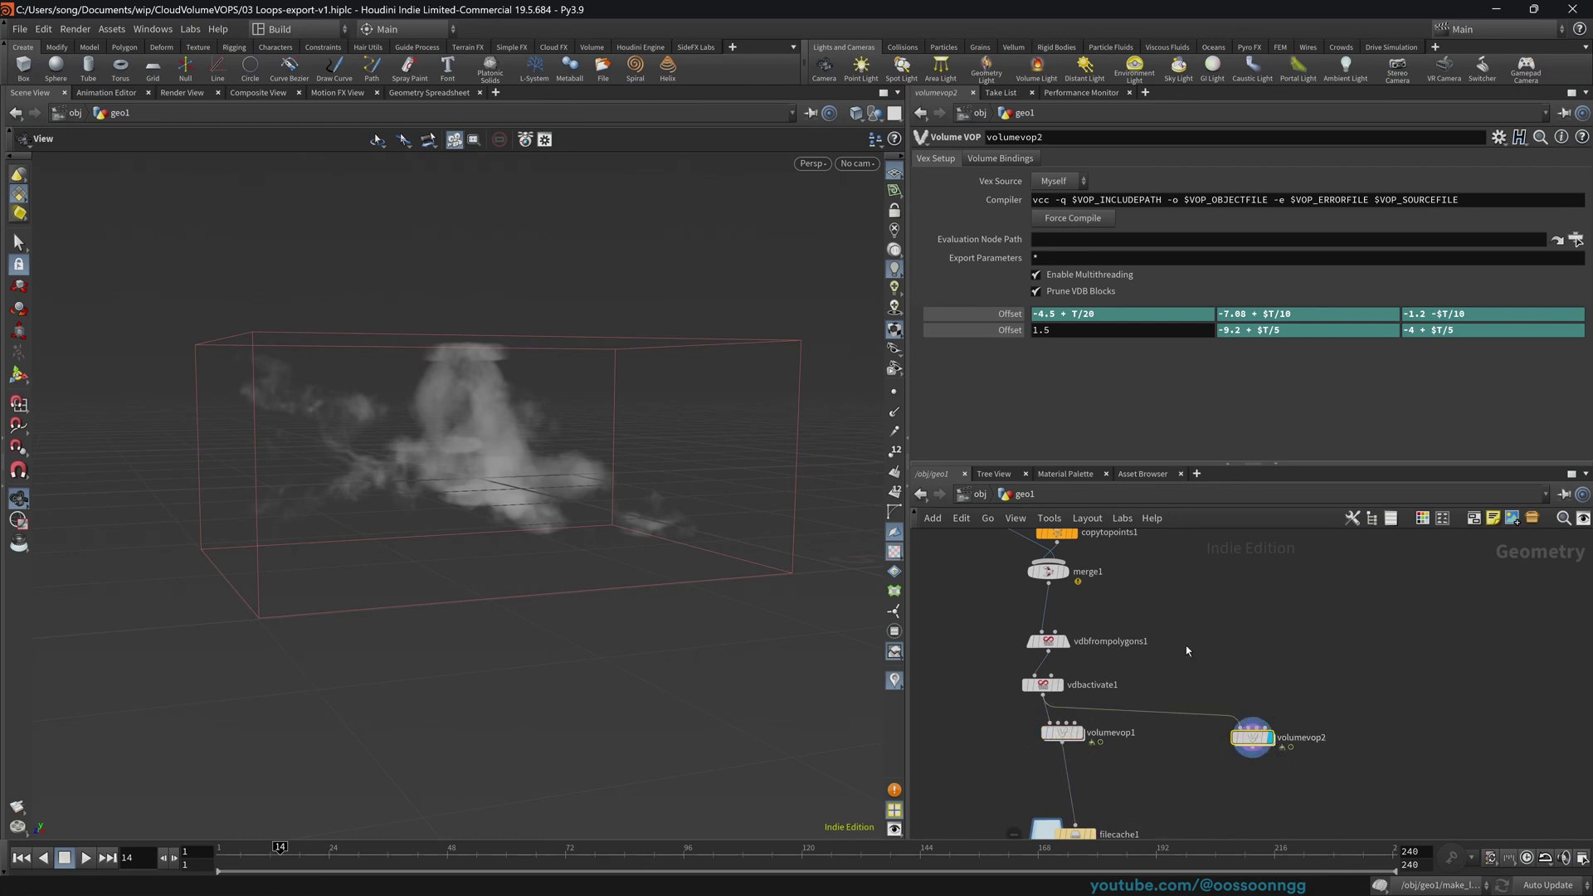
pyautogui.moveTo(490, 476); pyautogui.dragTo(640, 483)
pyautogui.moveTo(1243, 463); pyautogui.dragTo(1243, 419)
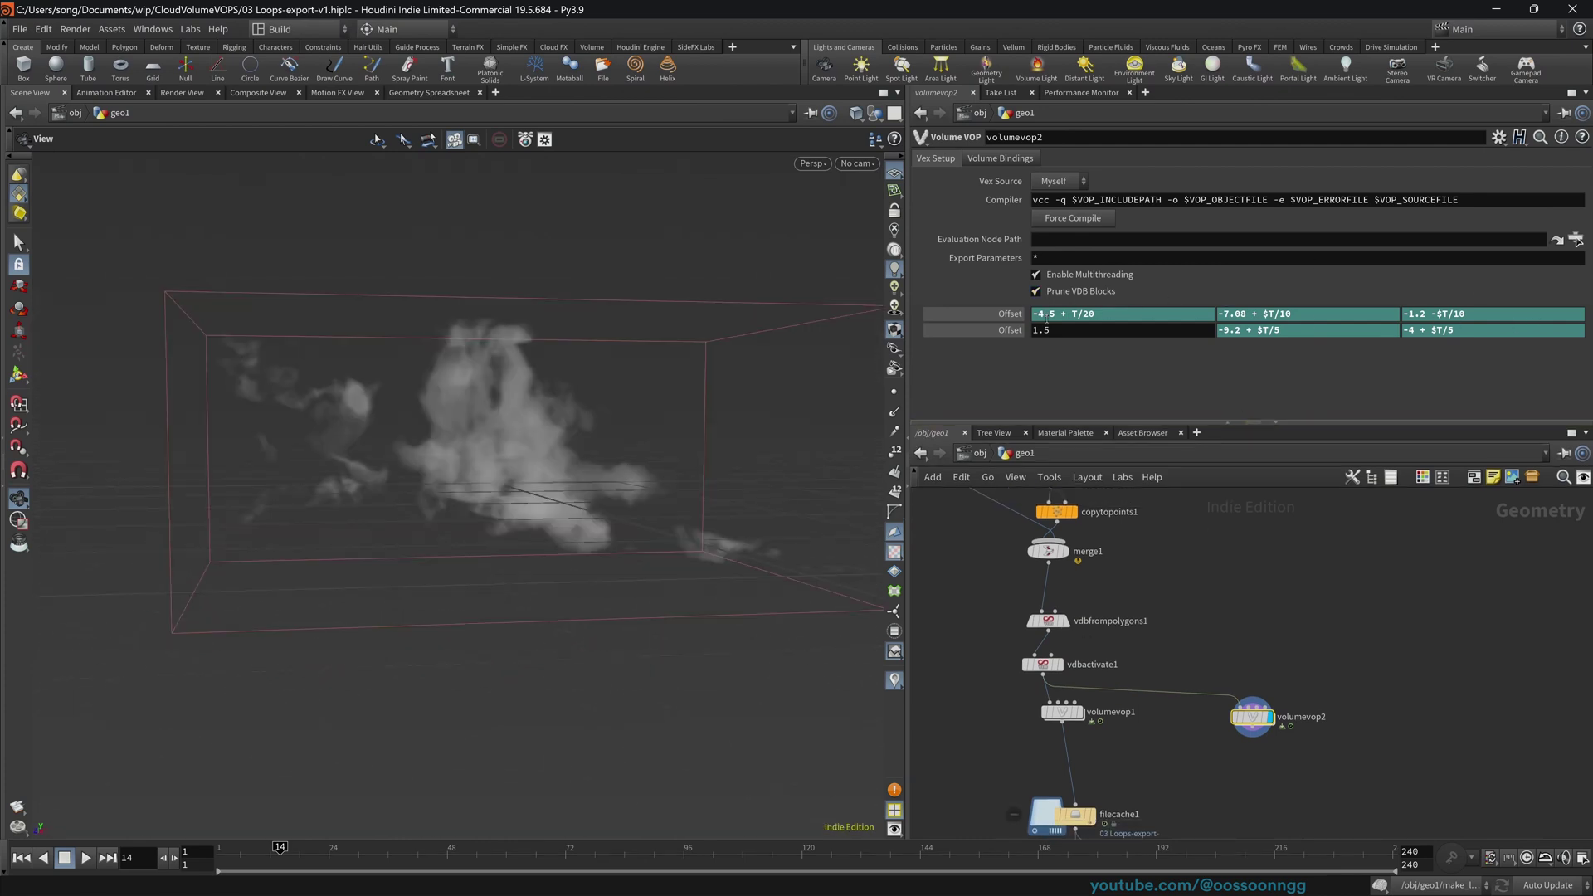
pyautogui.moveTo(1359, 649); pyautogui.dragTo(1250, 715)
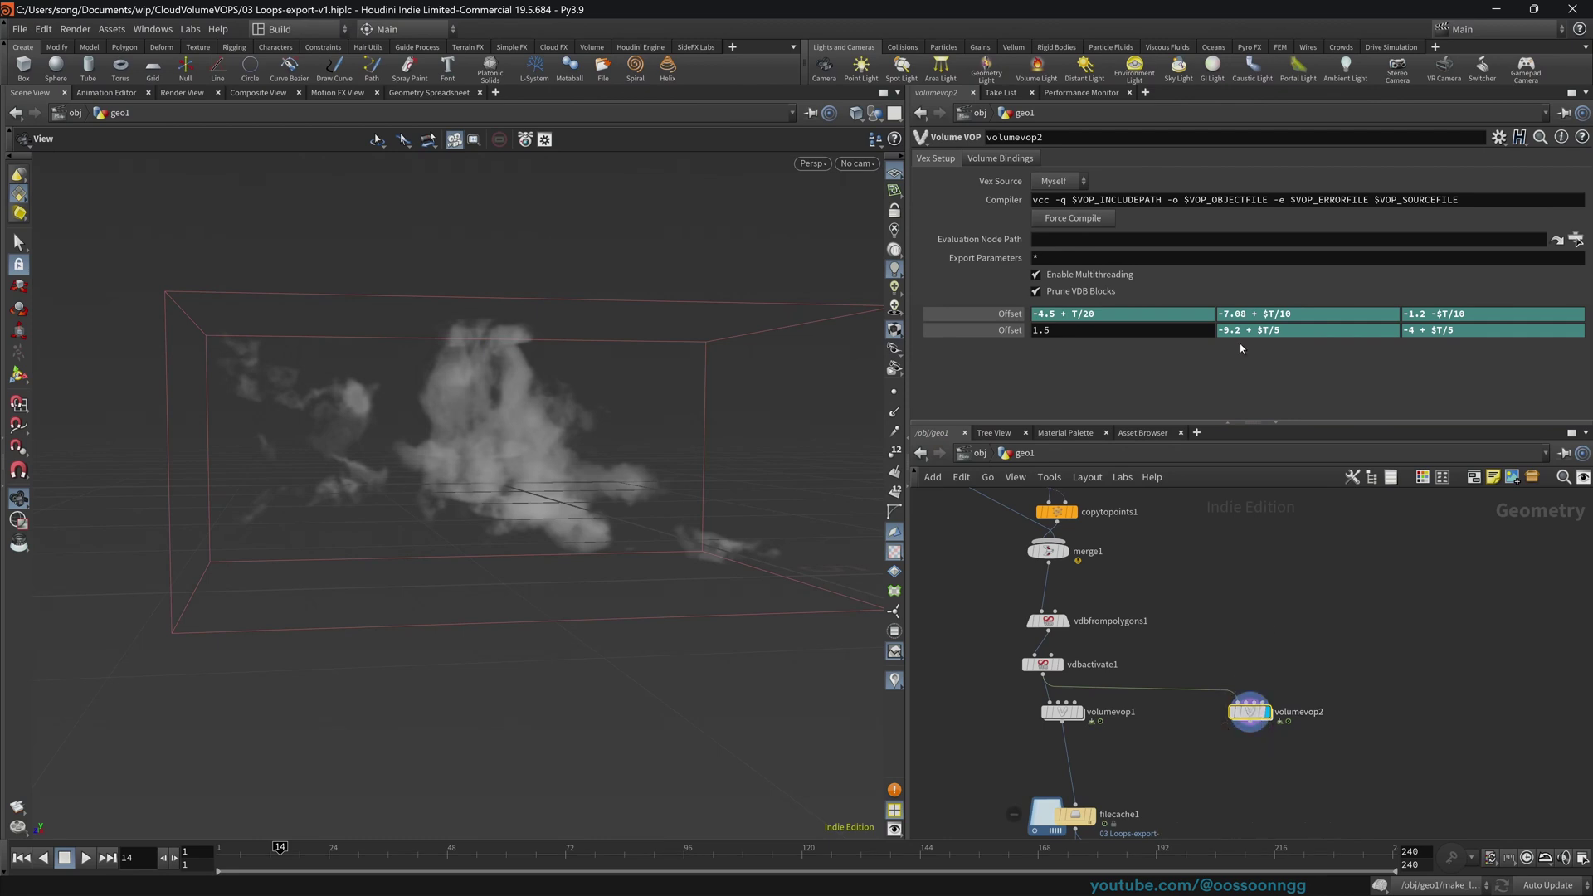
# - Delete the expression channels from both Offset parameters of volumevop2 so they hold static values
pyautogui.rightClick(1258, 314)
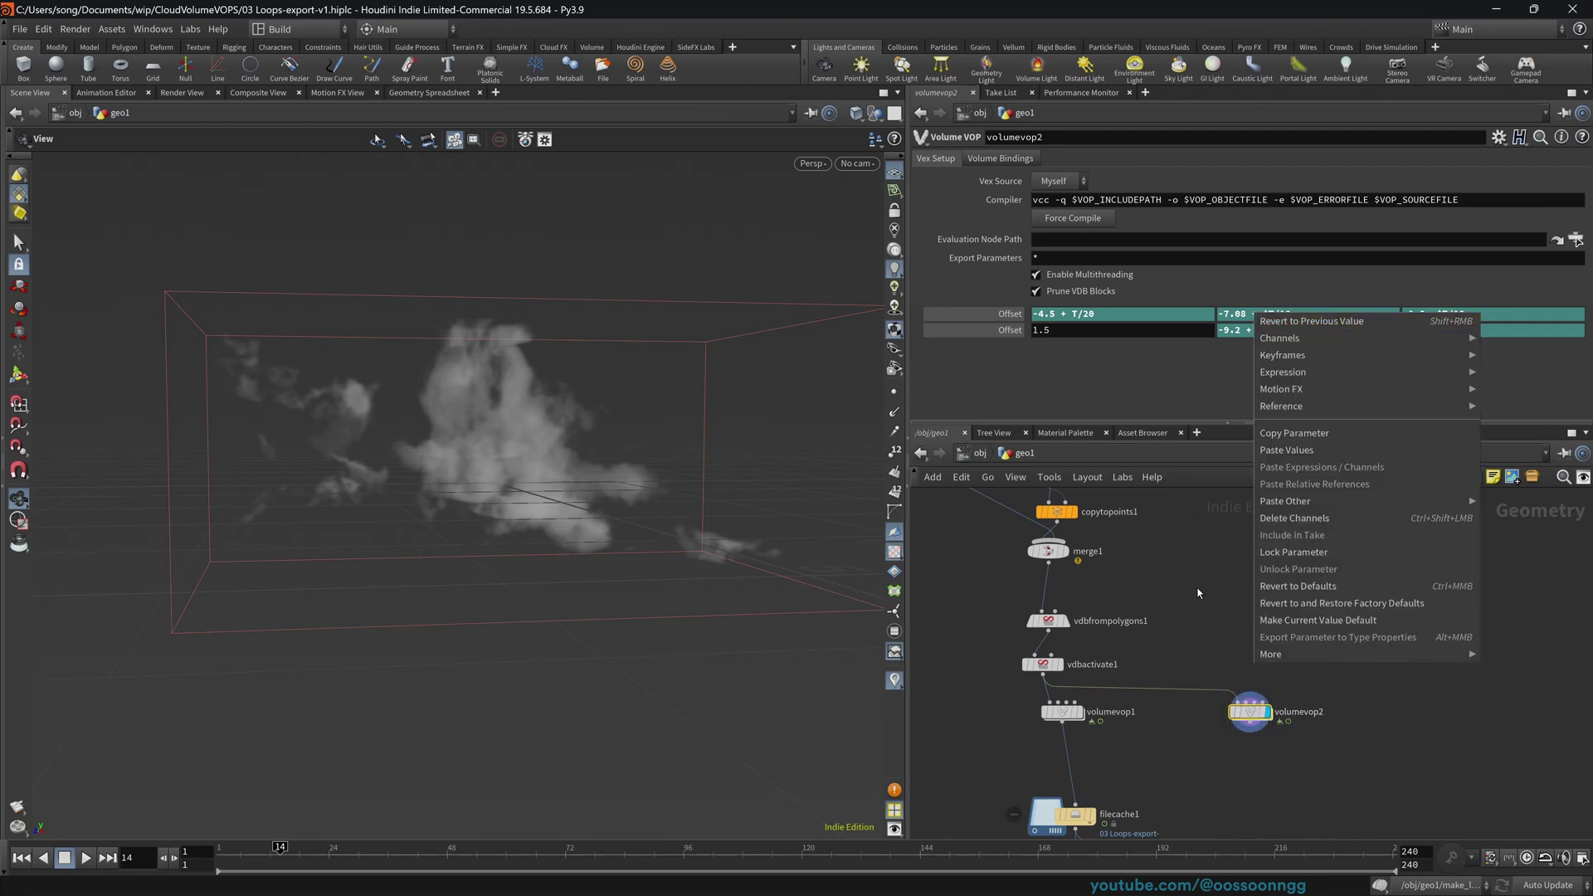
pyautogui.click(1369, 553)
pyautogui.write('1')
pyautogui.press('Return')
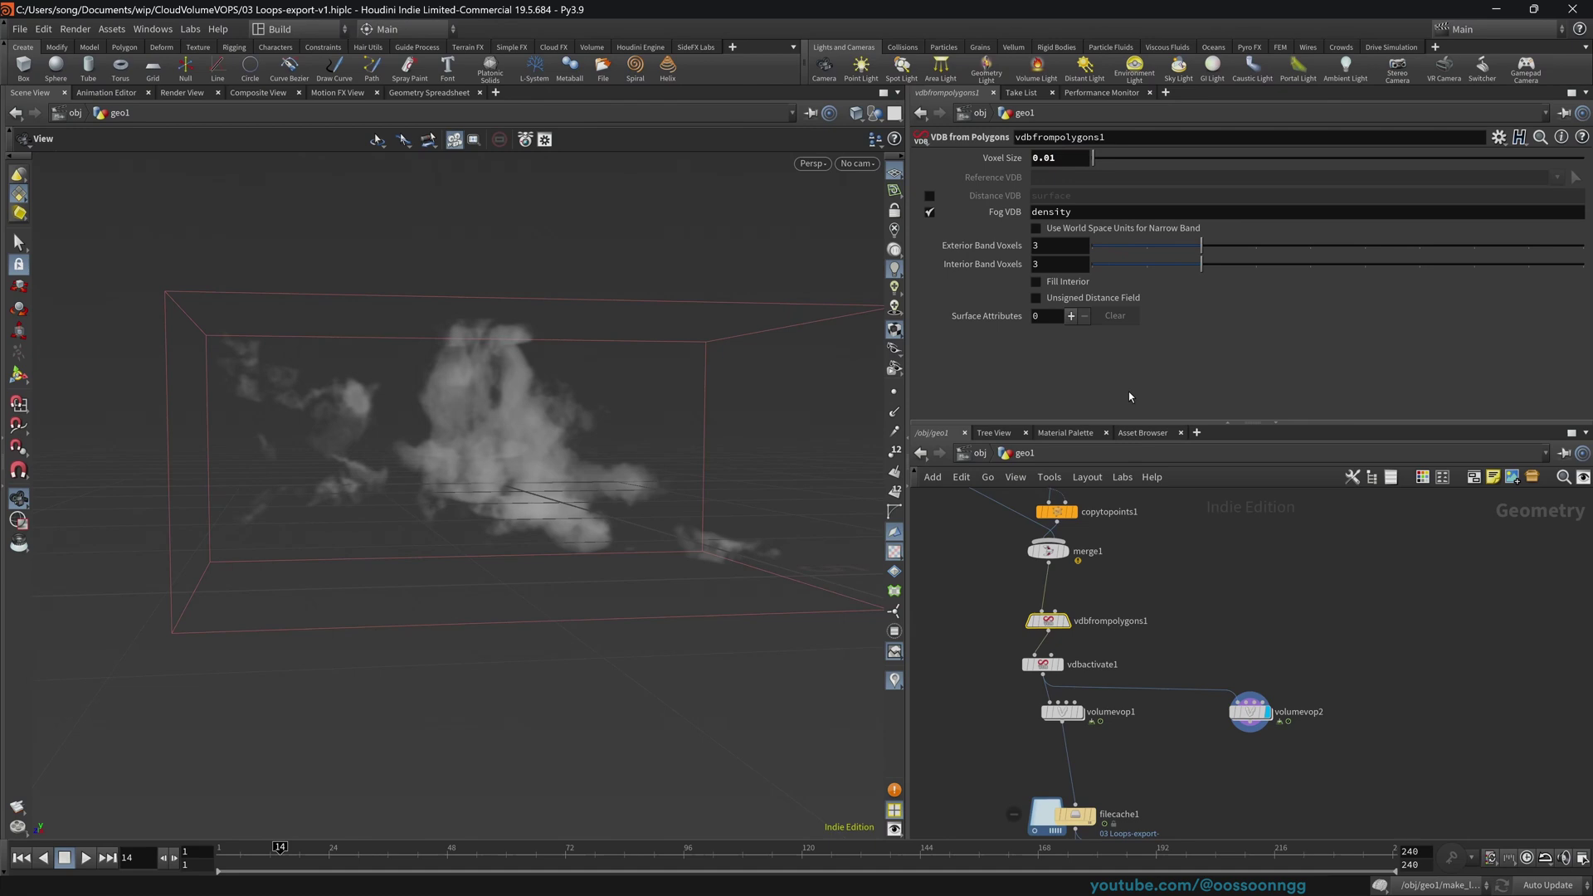
pyautogui.click(1247, 710)
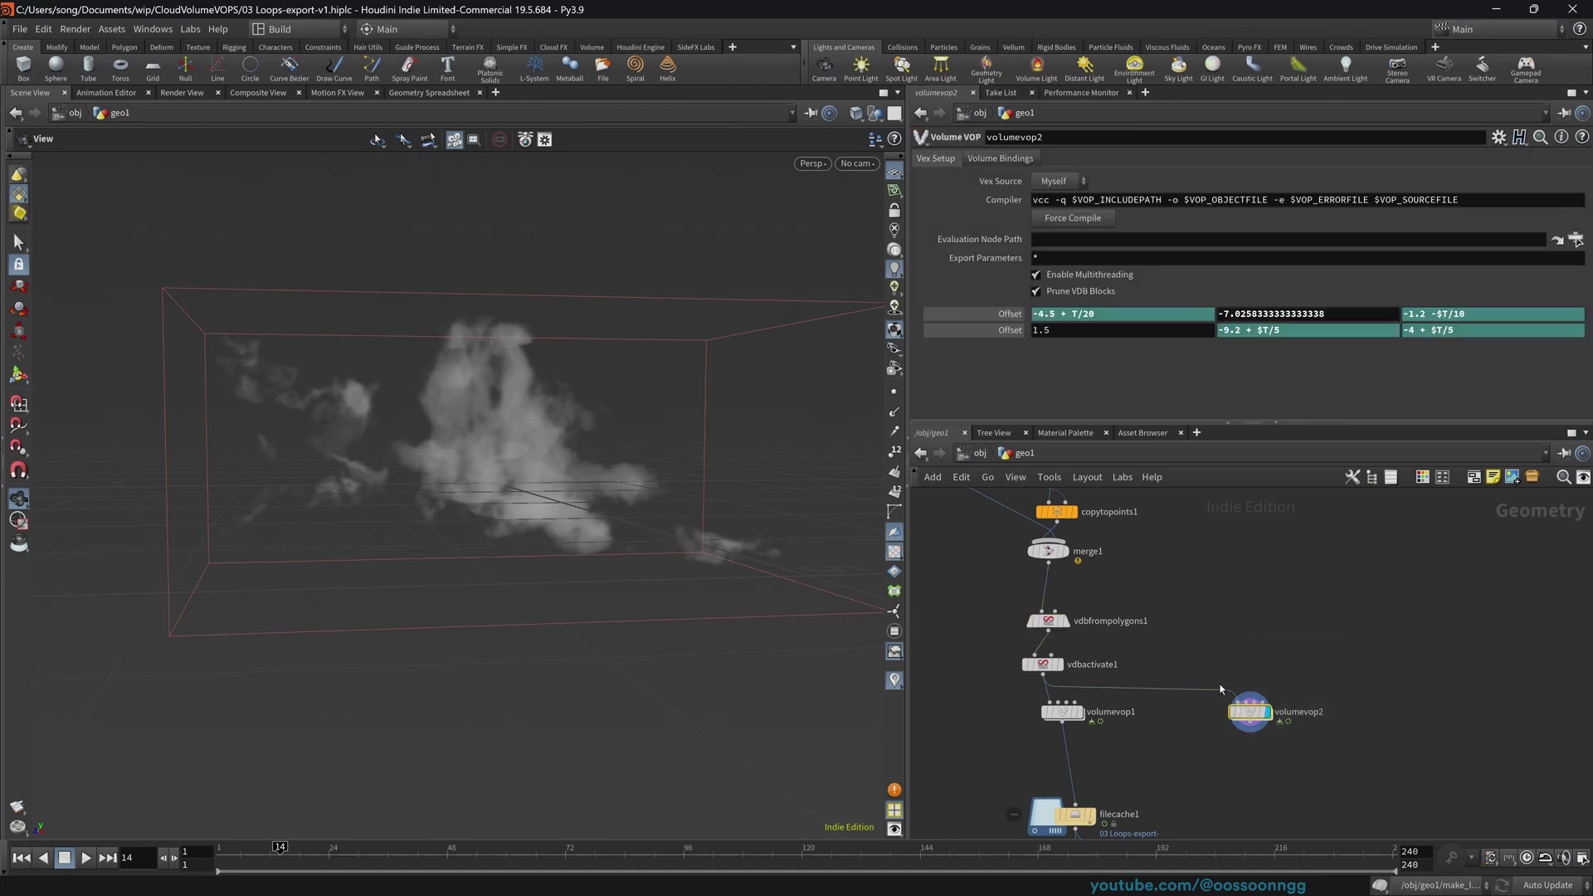
pyautogui.keyDown('ctrl'); pyautogui.keyDown('shift'); pyautogui.click(1017, 316); pyautogui.keyUp('shift'); pyautogui.keyUp('ctrl')
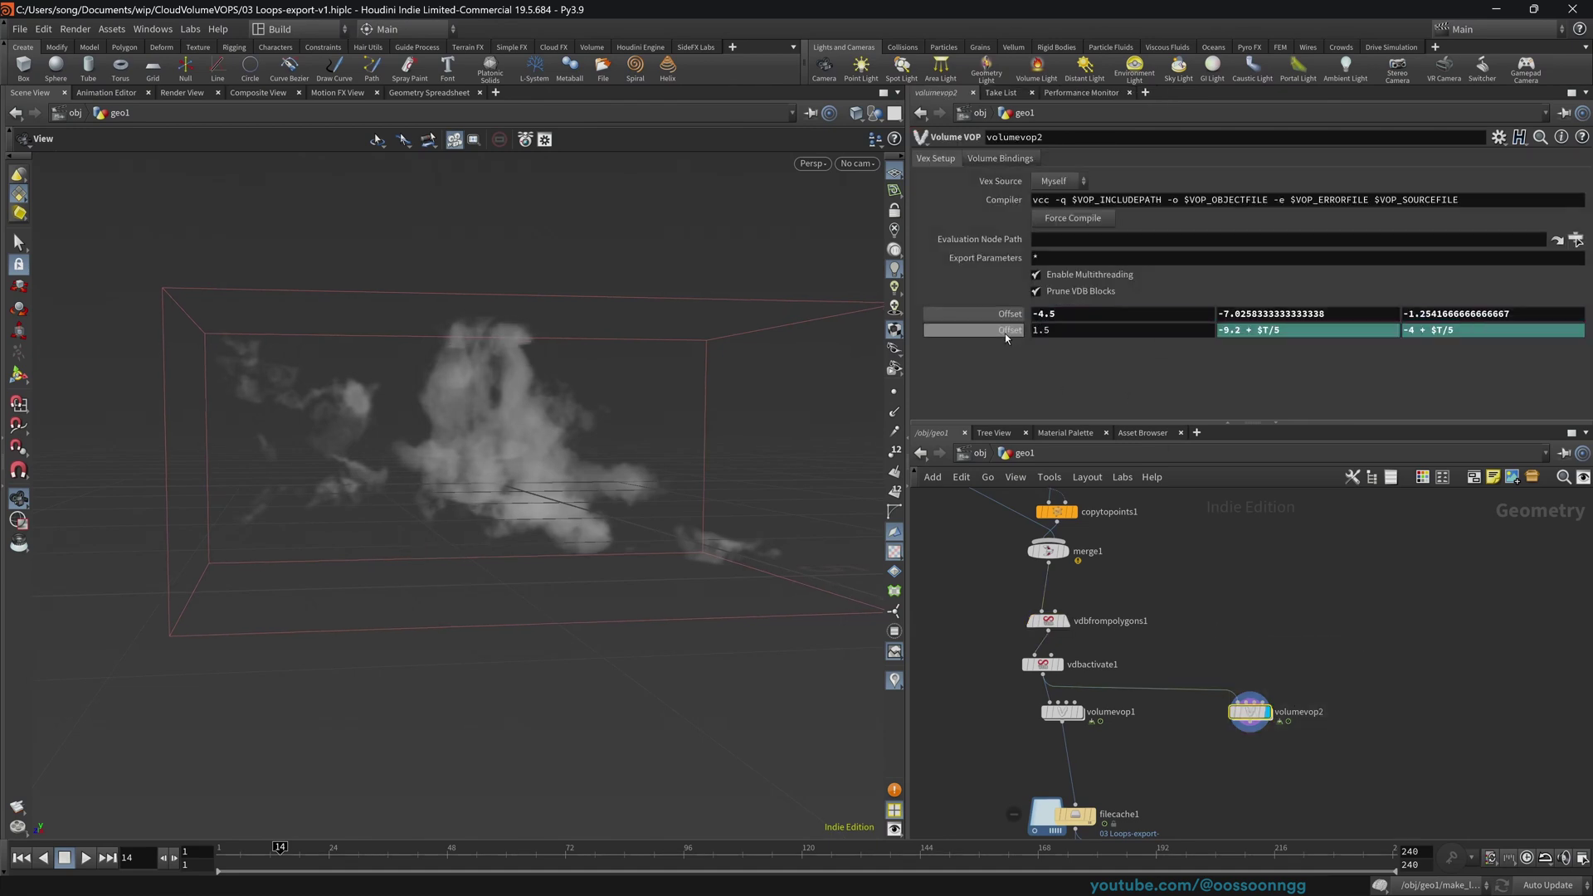
pyautogui.keyDown('ctrl'); pyautogui.keyDown('shift'); pyautogui.click(1003, 334); pyautogui.keyUp('shift'); pyautogui.keyUp('ctrl')
# - Go inside volumevop2 and open the parameters of its turbnoise1 node
pyautogui.moveTo(1255, 719)
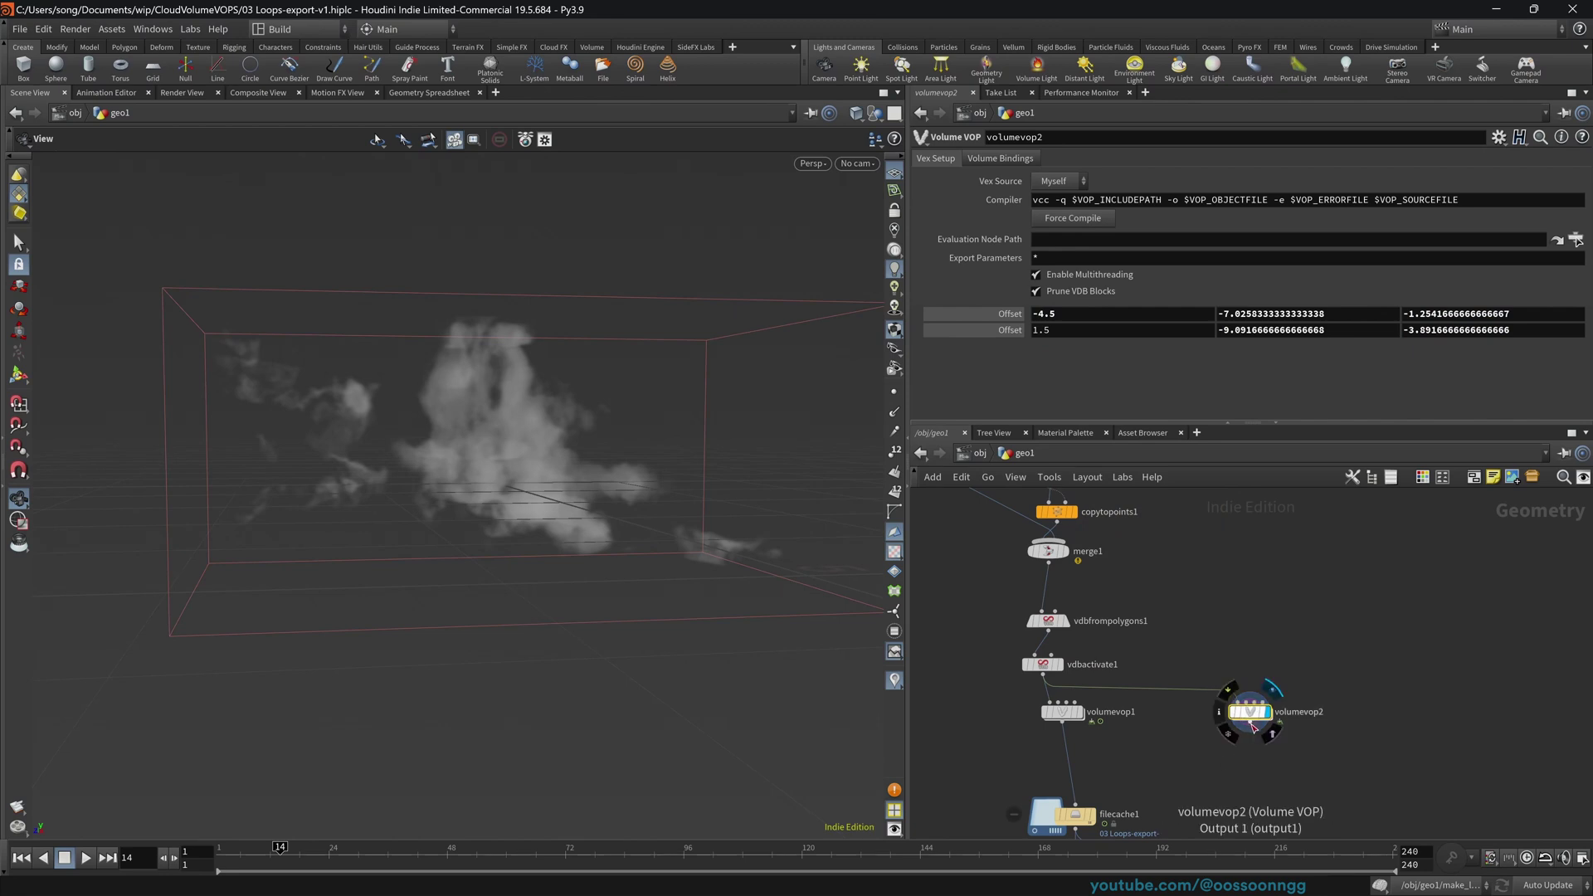
pyautogui.doubleClick(1254, 718)
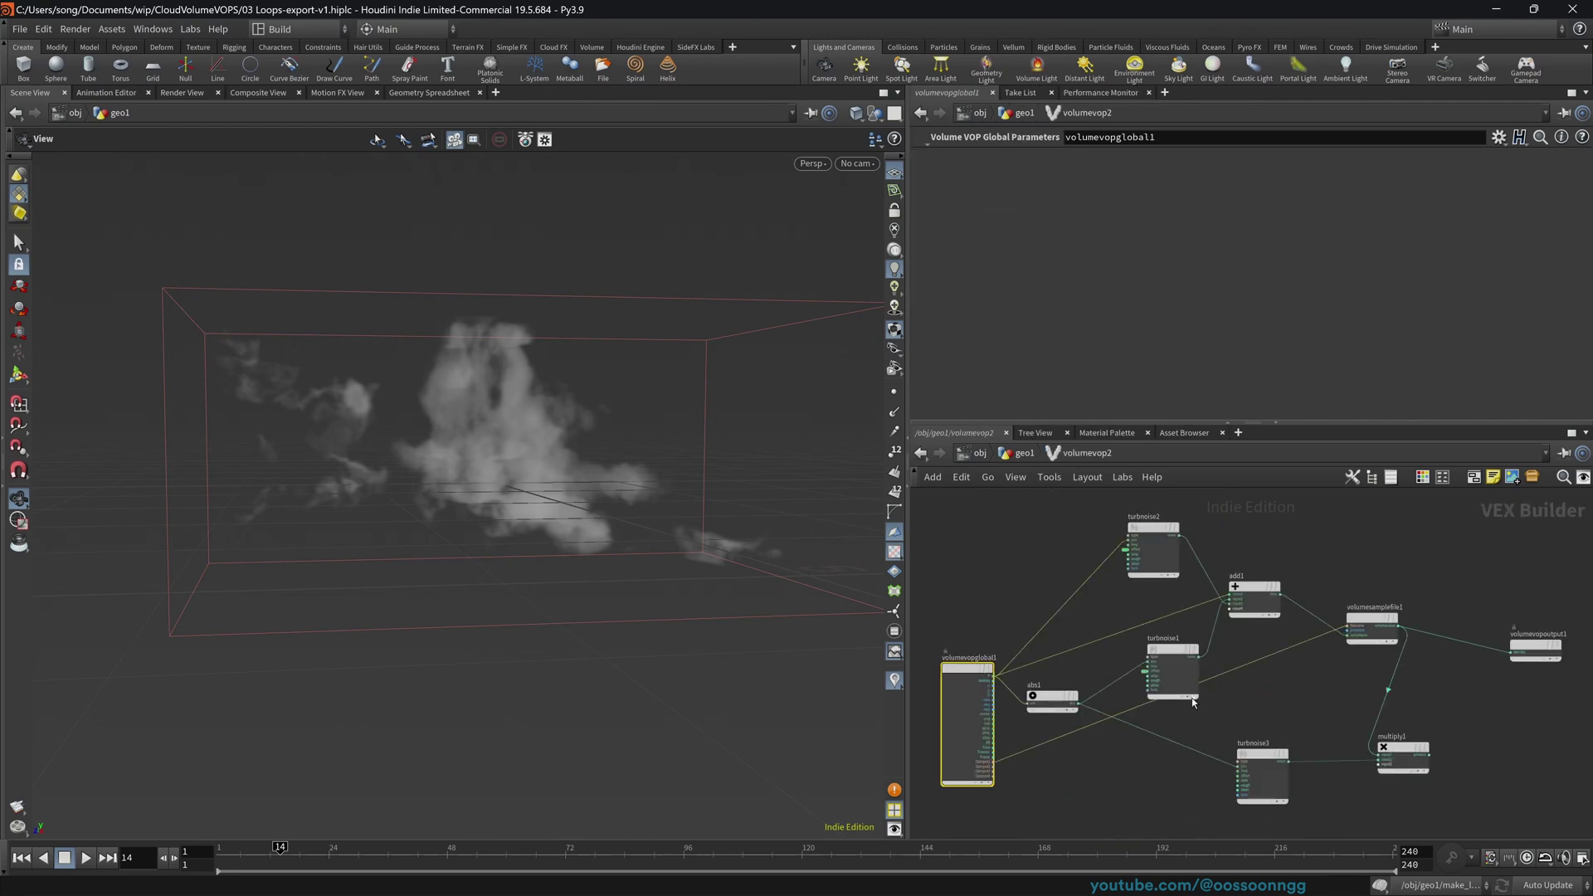
pyautogui.moveTo(1024, 563); pyautogui.dragTo(1095, 566, button='middle')
pyautogui.scroll(1, 1086, 593)
pyautogui.moveTo(1036, 684); pyautogui.dragTo(986, 524)
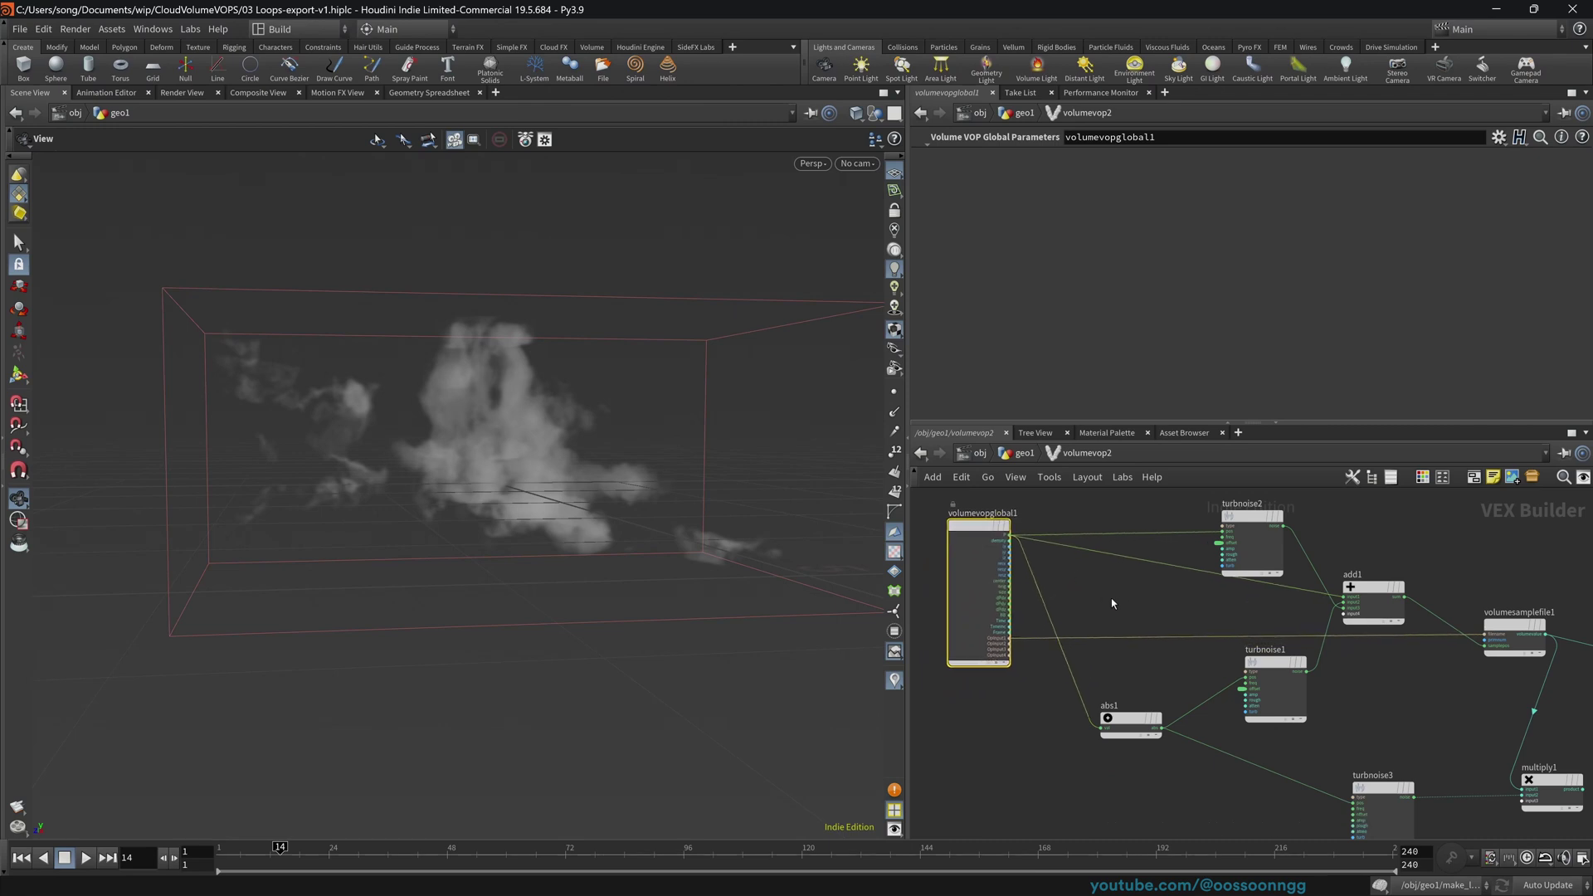
pyautogui.moveTo(1111, 604); pyautogui.dragTo(988, 643, button='middle')
pyautogui.scroll(1, 1052, 720)
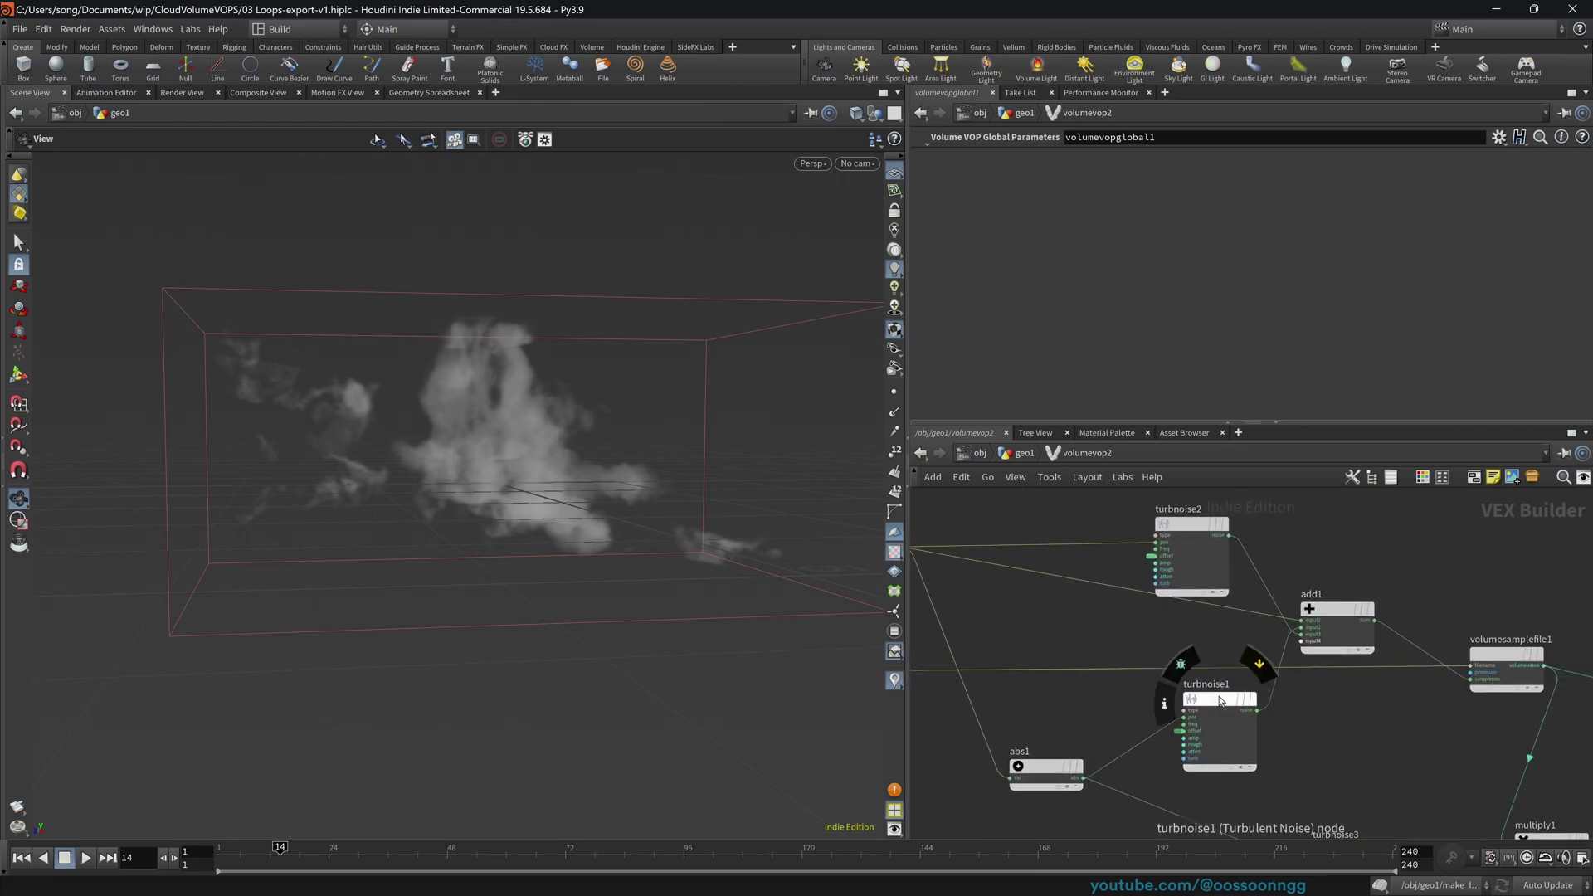
pyautogui.click(1219, 701)
pyautogui.scroll(2, 1220, 710)
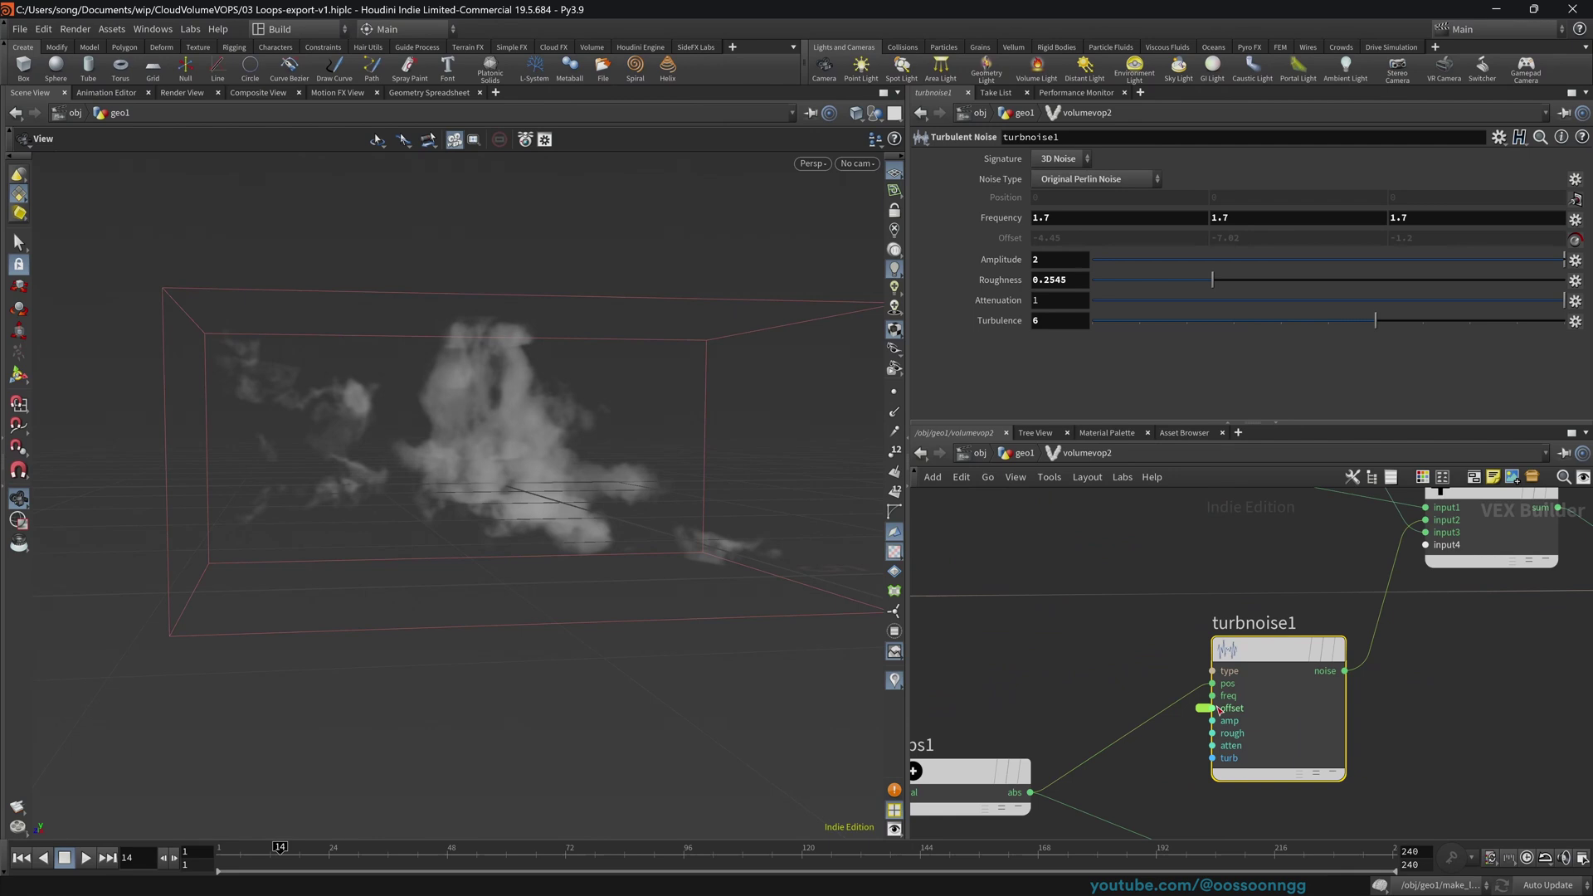
# - Review volumevop2's exposed Offset parameters from the geo1 network, and go back inside the node
pyautogui.click(1022, 453)
pyautogui.moveTo(1333, 701); pyautogui.dragTo(1230, 682, button='middle')
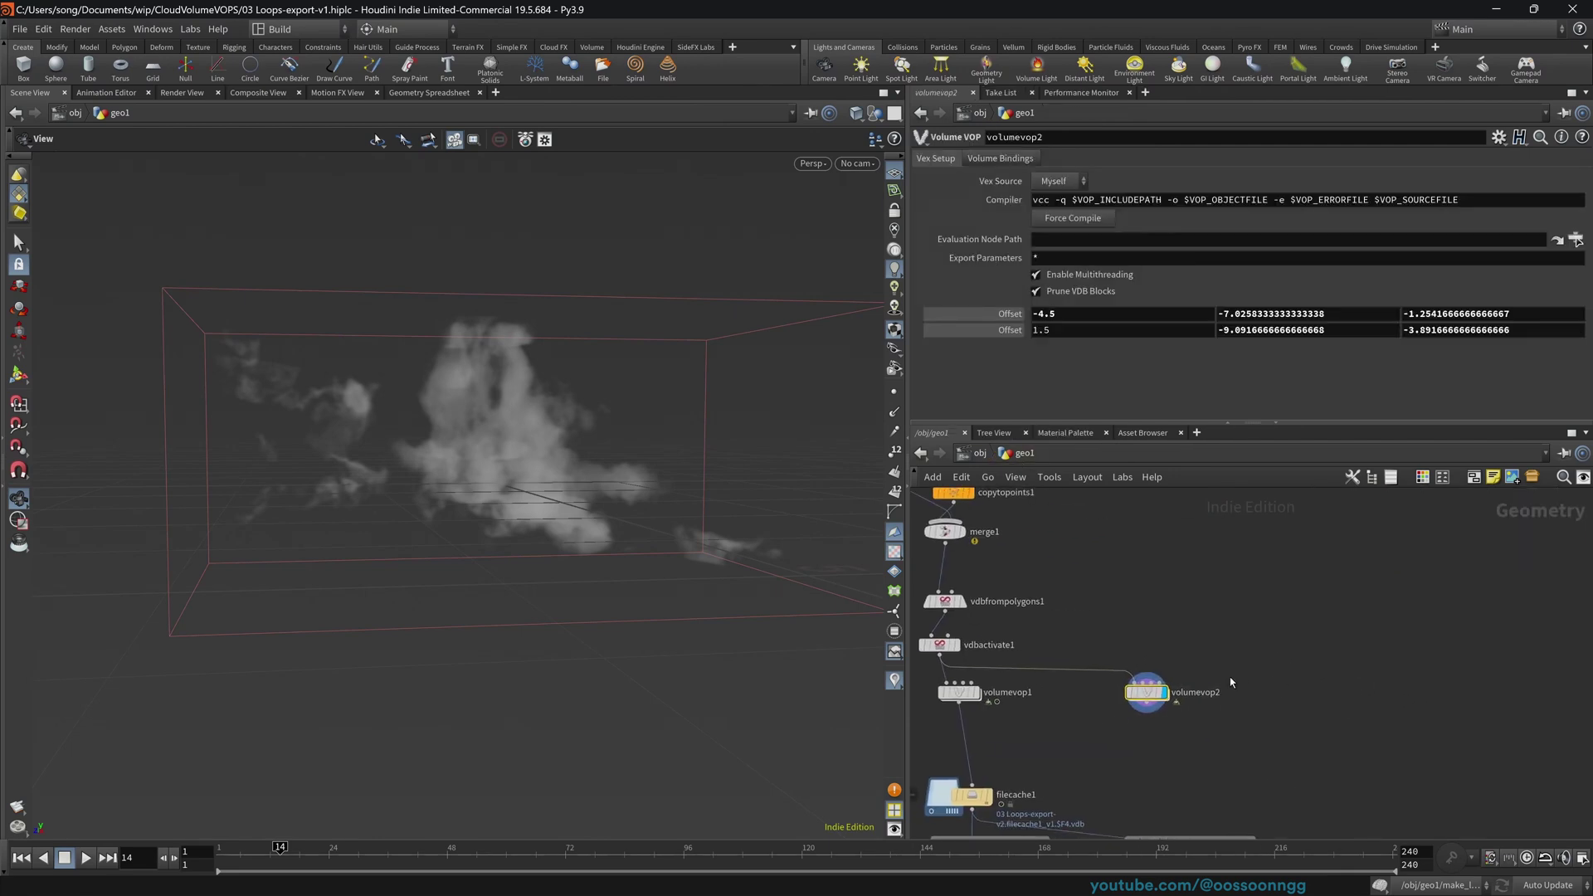
pyautogui.click(1038, 627)
pyautogui.moveTo(1037, 627); pyautogui.dragTo(1112, 618, button='middle')
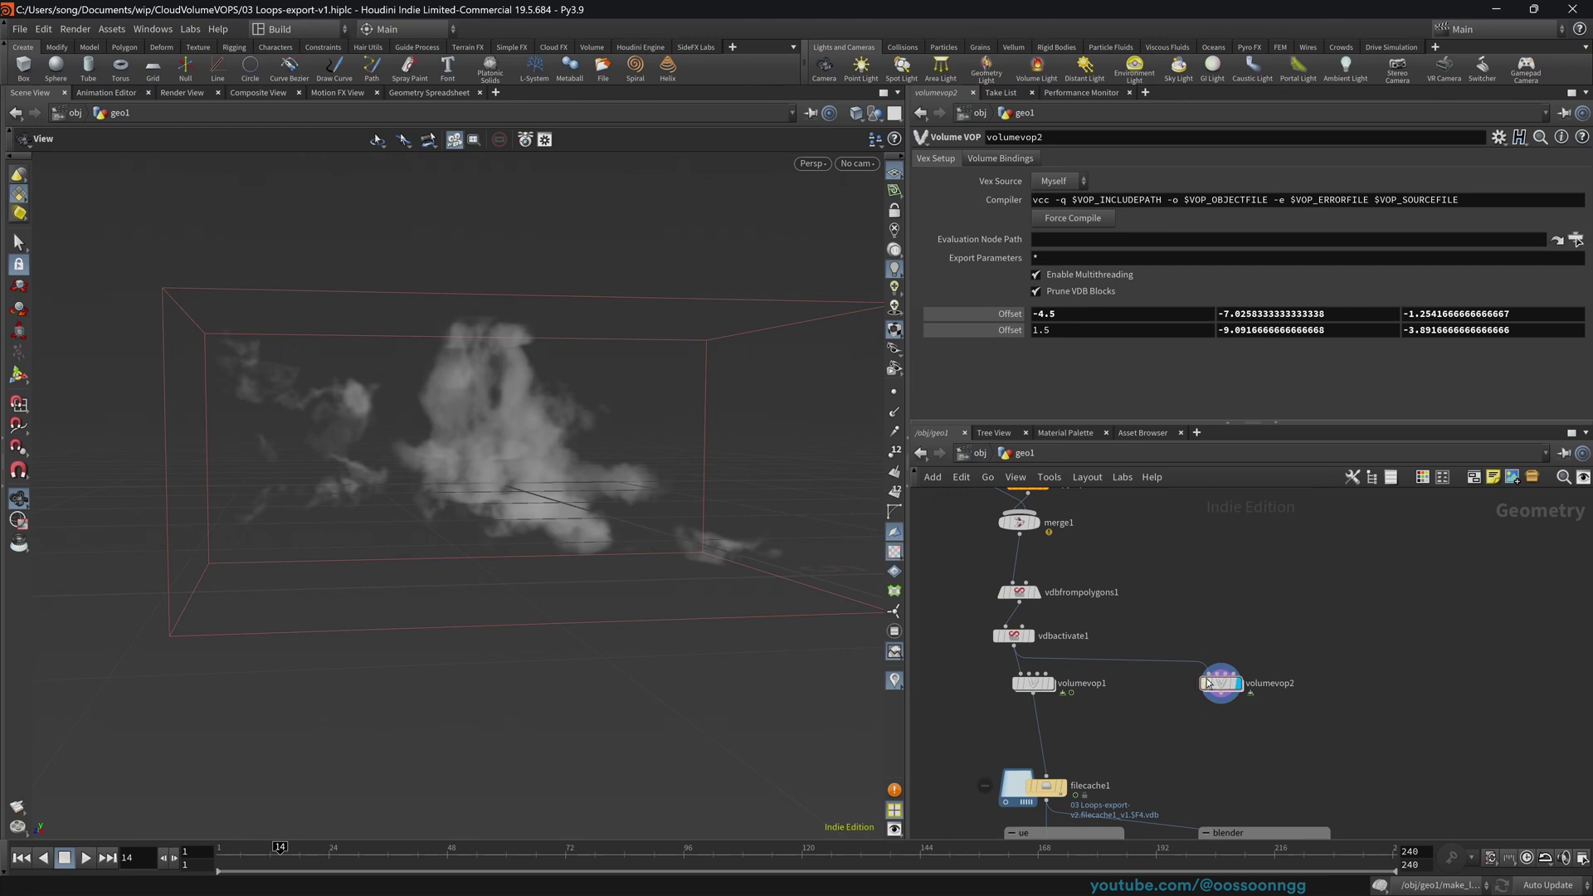
pyautogui.moveTo(1211, 684); pyautogui.dragTo(1217, 683)
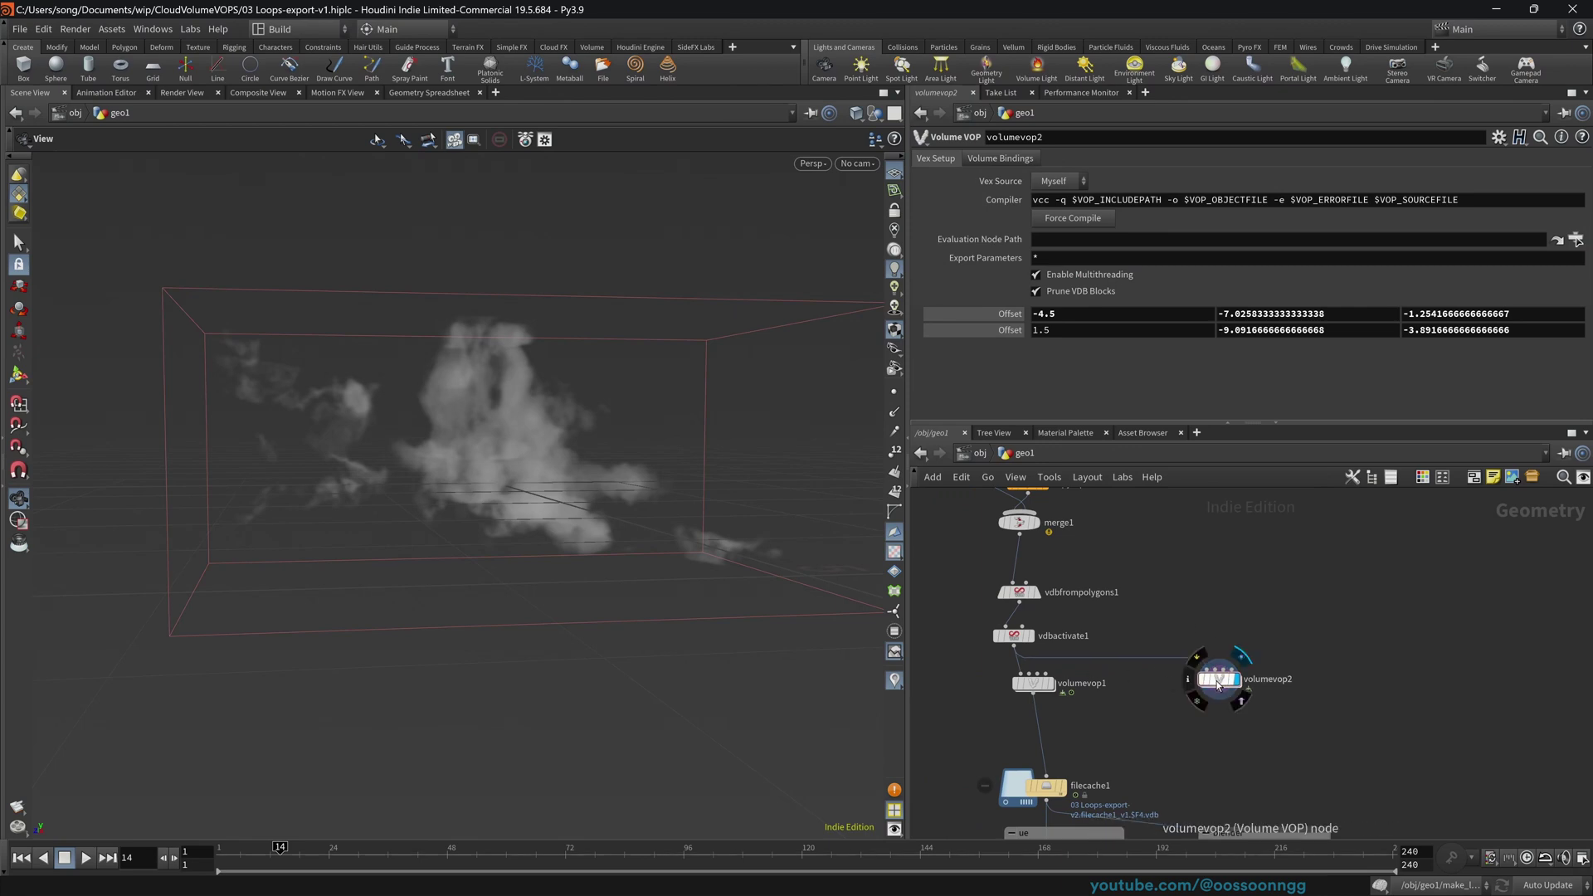
pyautogui.doubleClick(1217, 683)
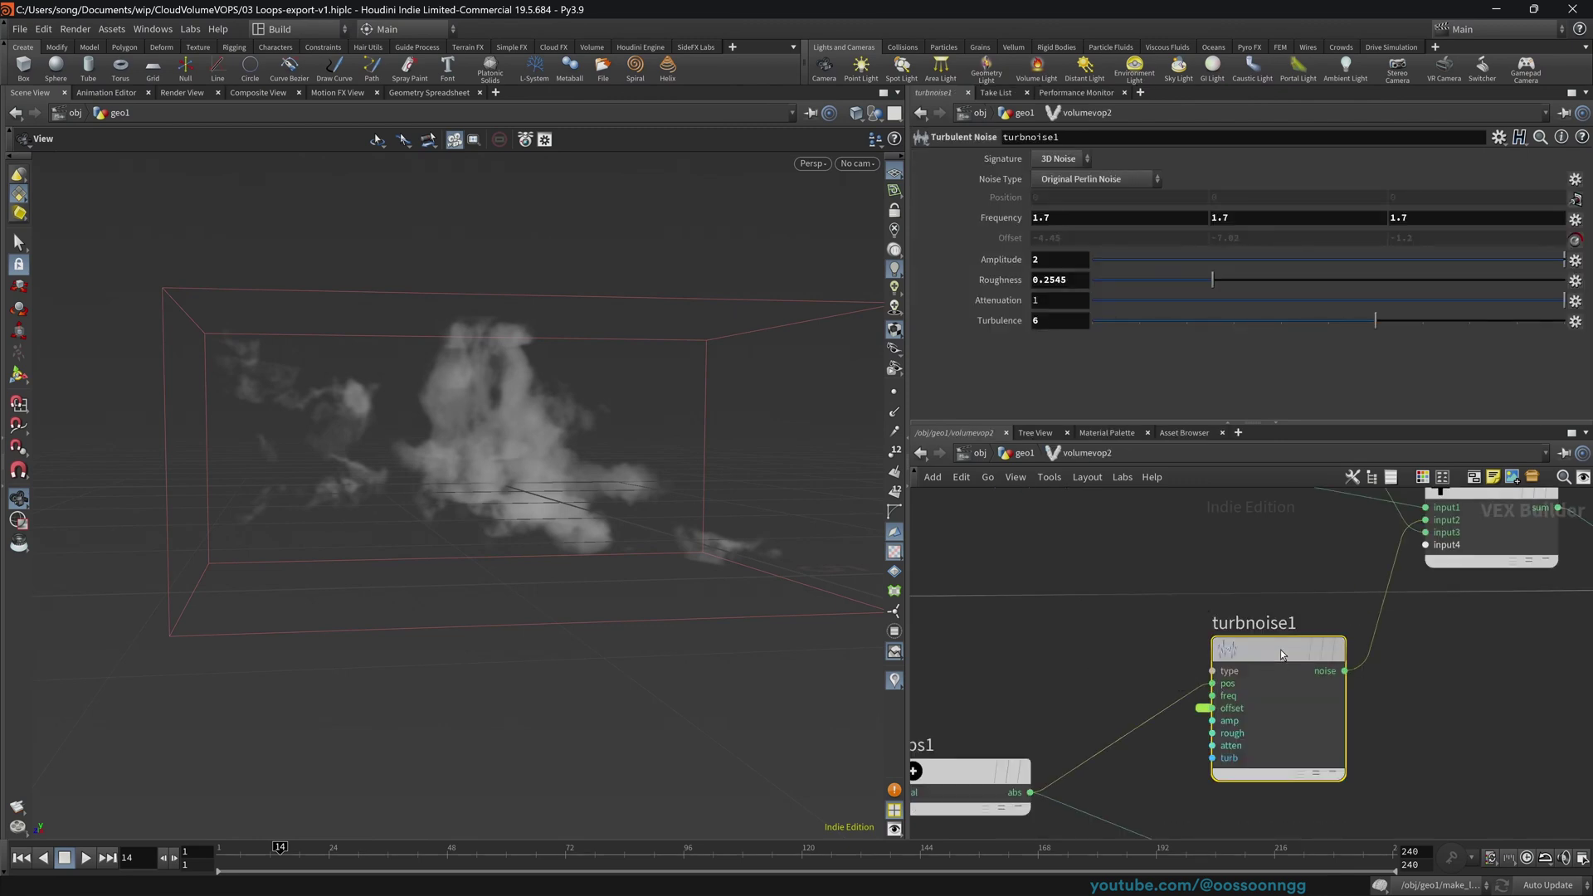
# - Check the available options for turbnoise1's offset input, and keep the node selected
pyautogui.moveTo(1269, 656); pyautogui.dragTo(1252, 670)
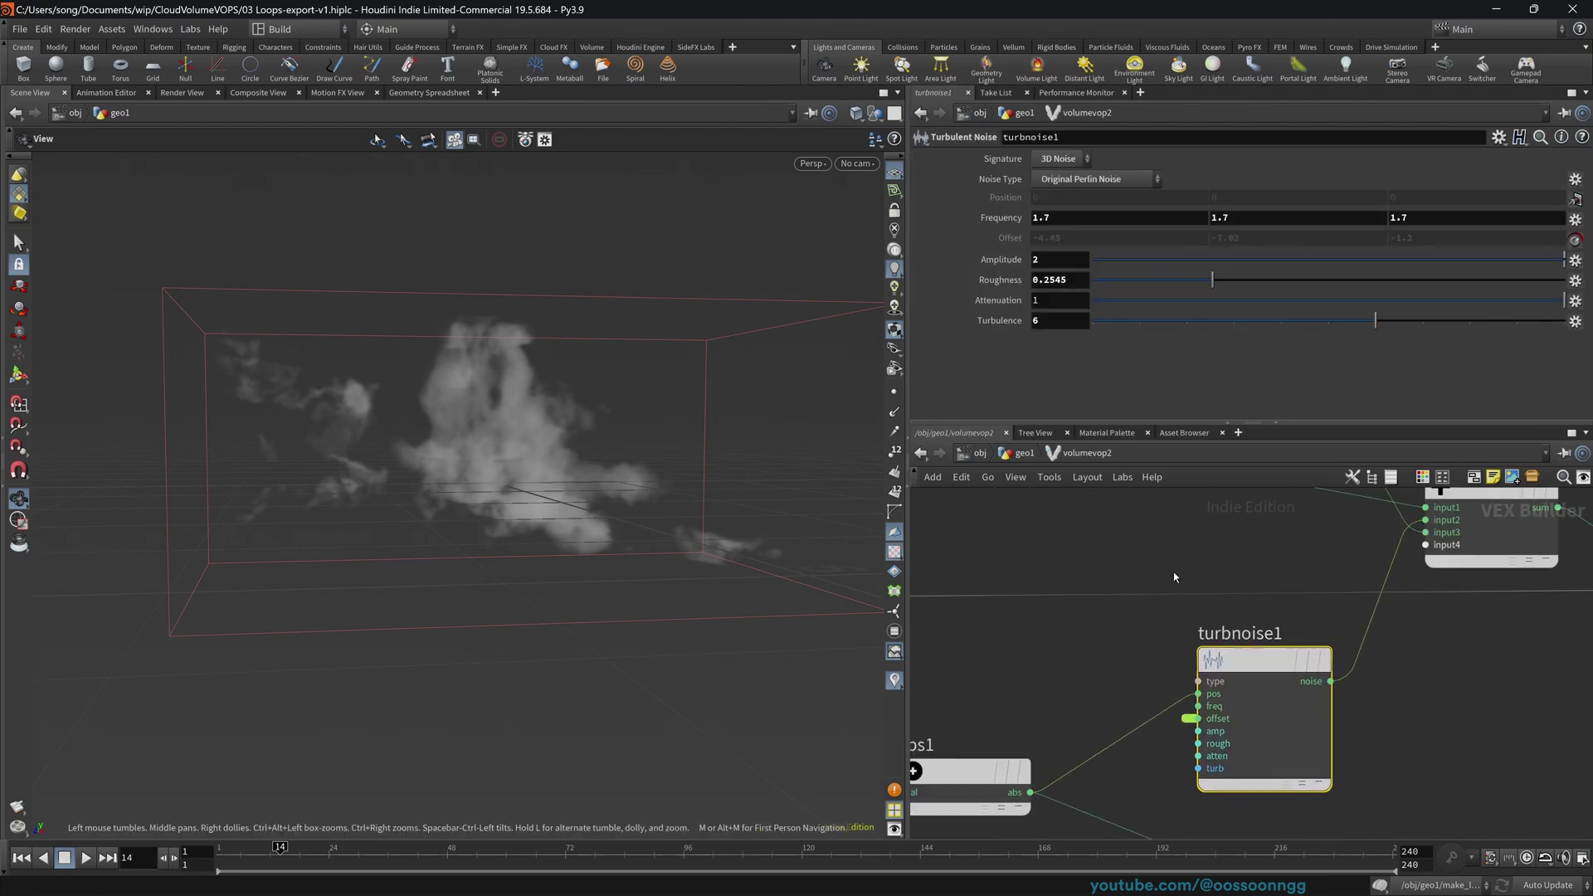
pyautogui.rightClick(1217, 721)
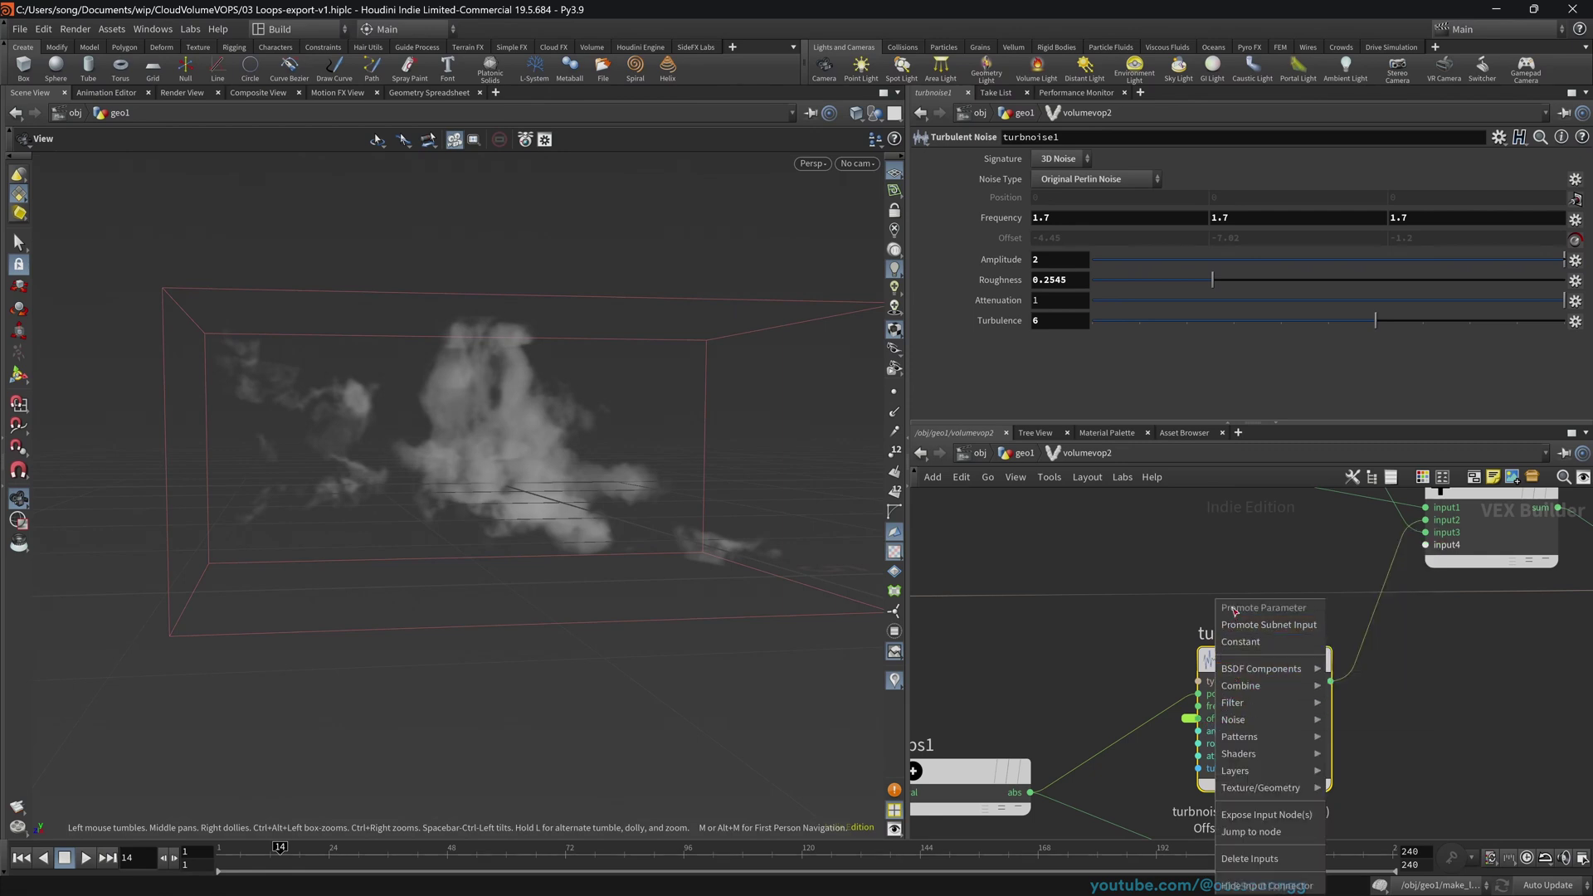
pyautogui.click(1117, 583)
pyautogui.click(1028, 515)
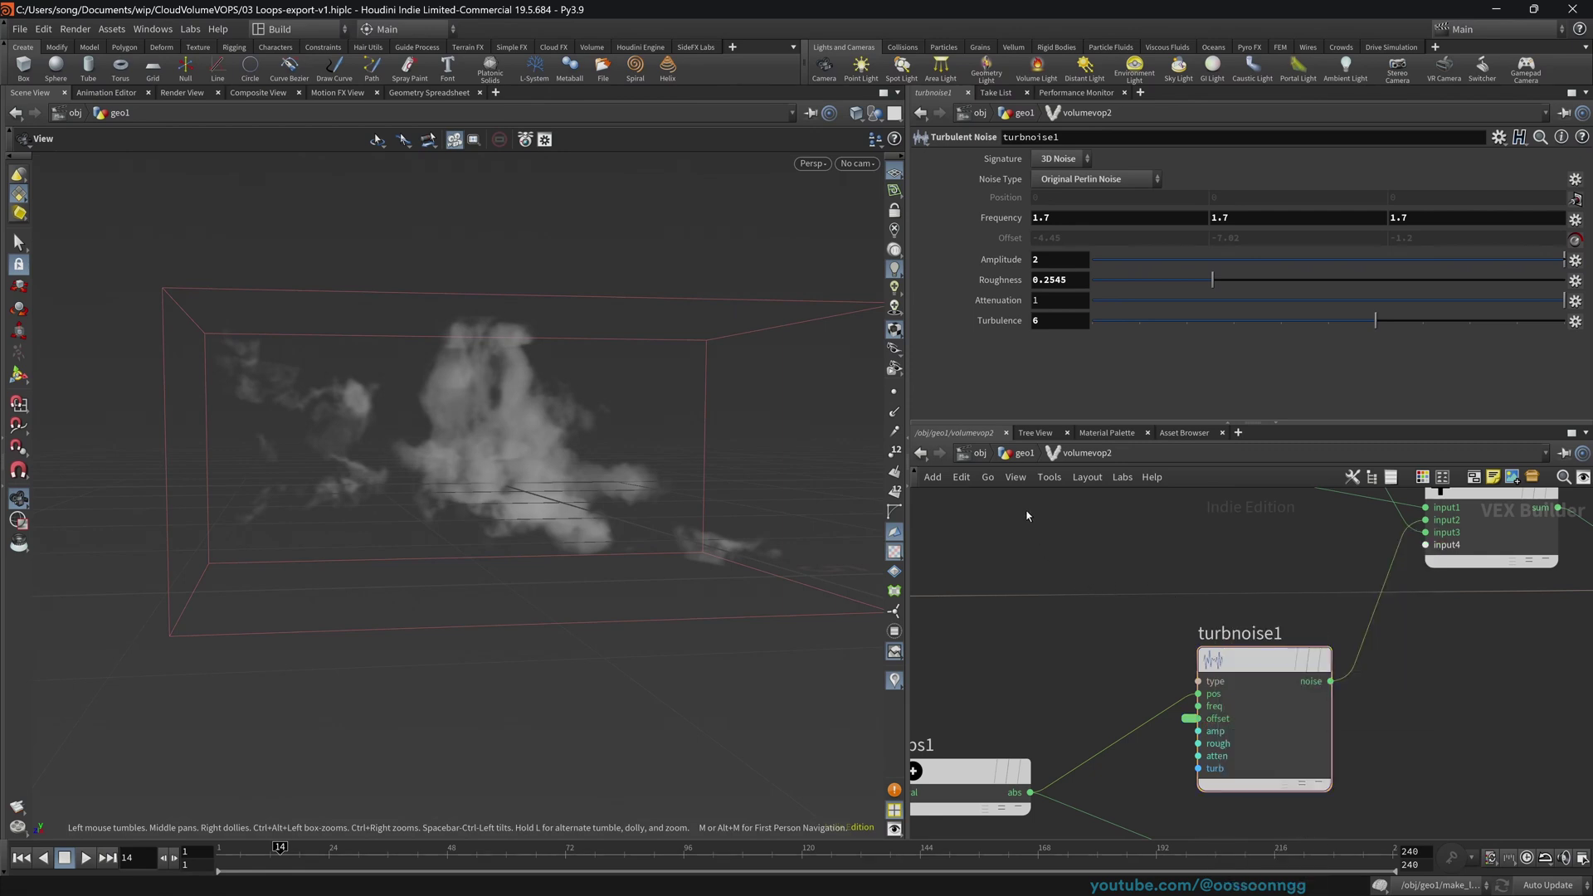
pyautogui.click(1243, 658)
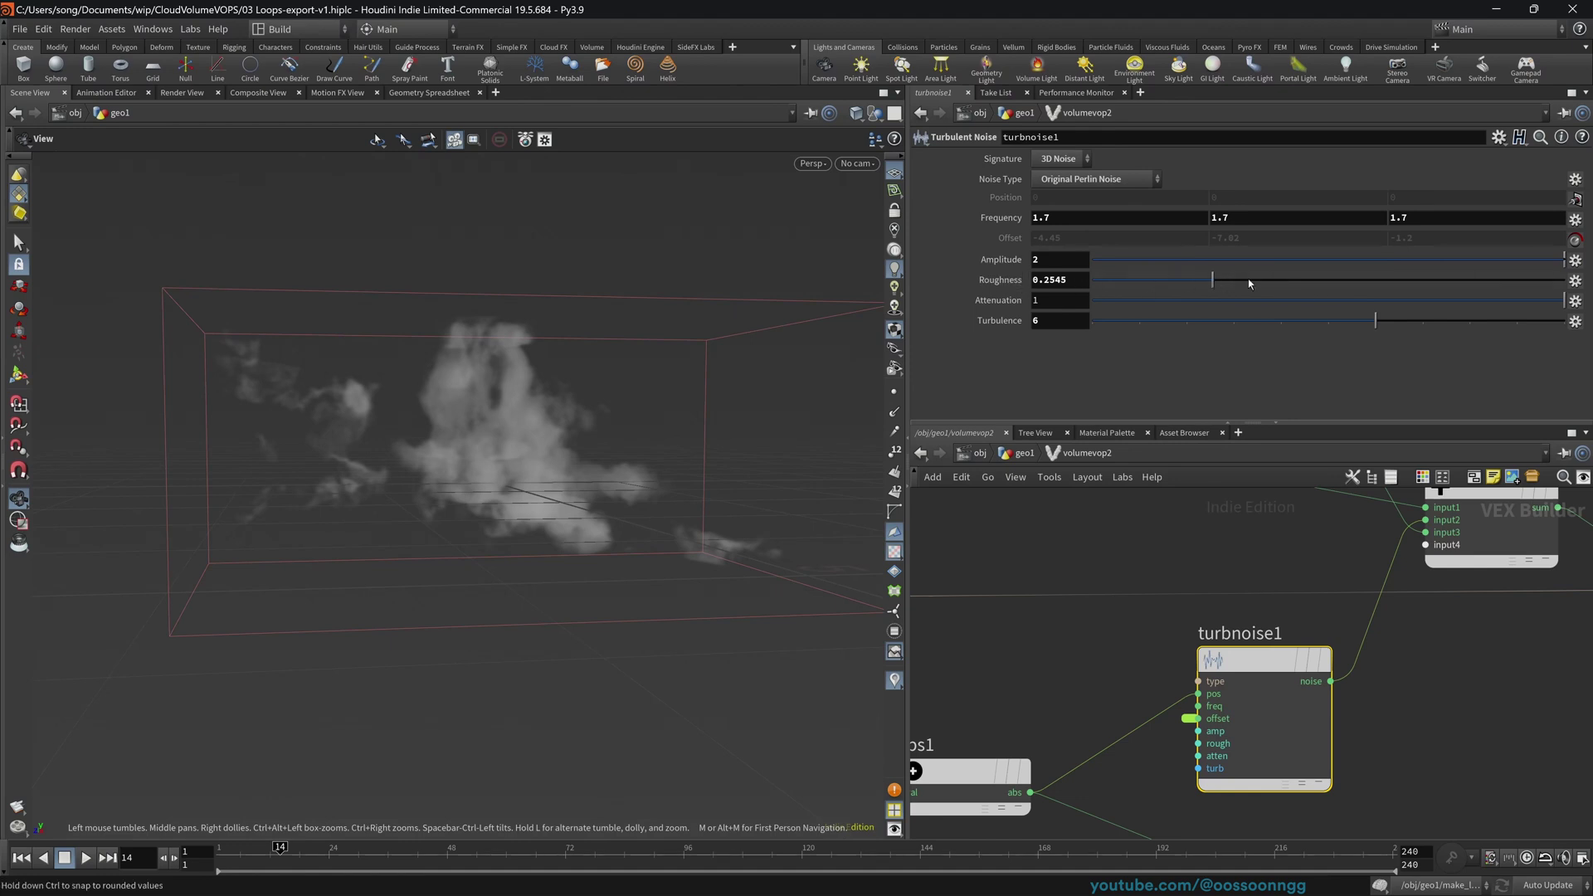
# - Try several higher and lower Roughness values on turbnoise1, and leave it at 0.3269
pyautogui.click(1283, 280)
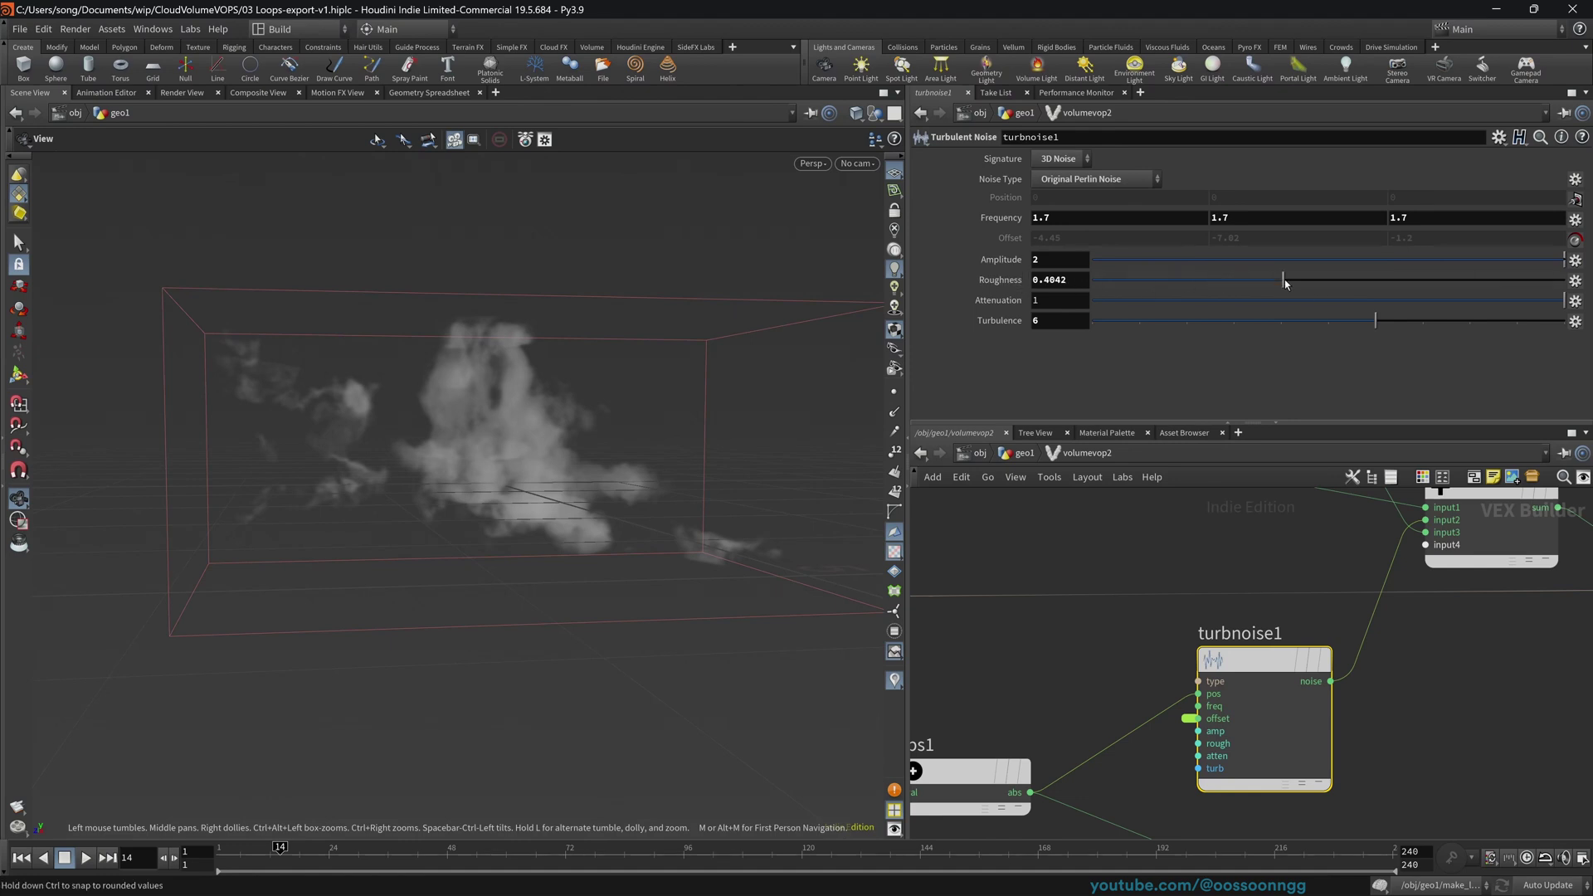
pyautogui.click(1397, 280)
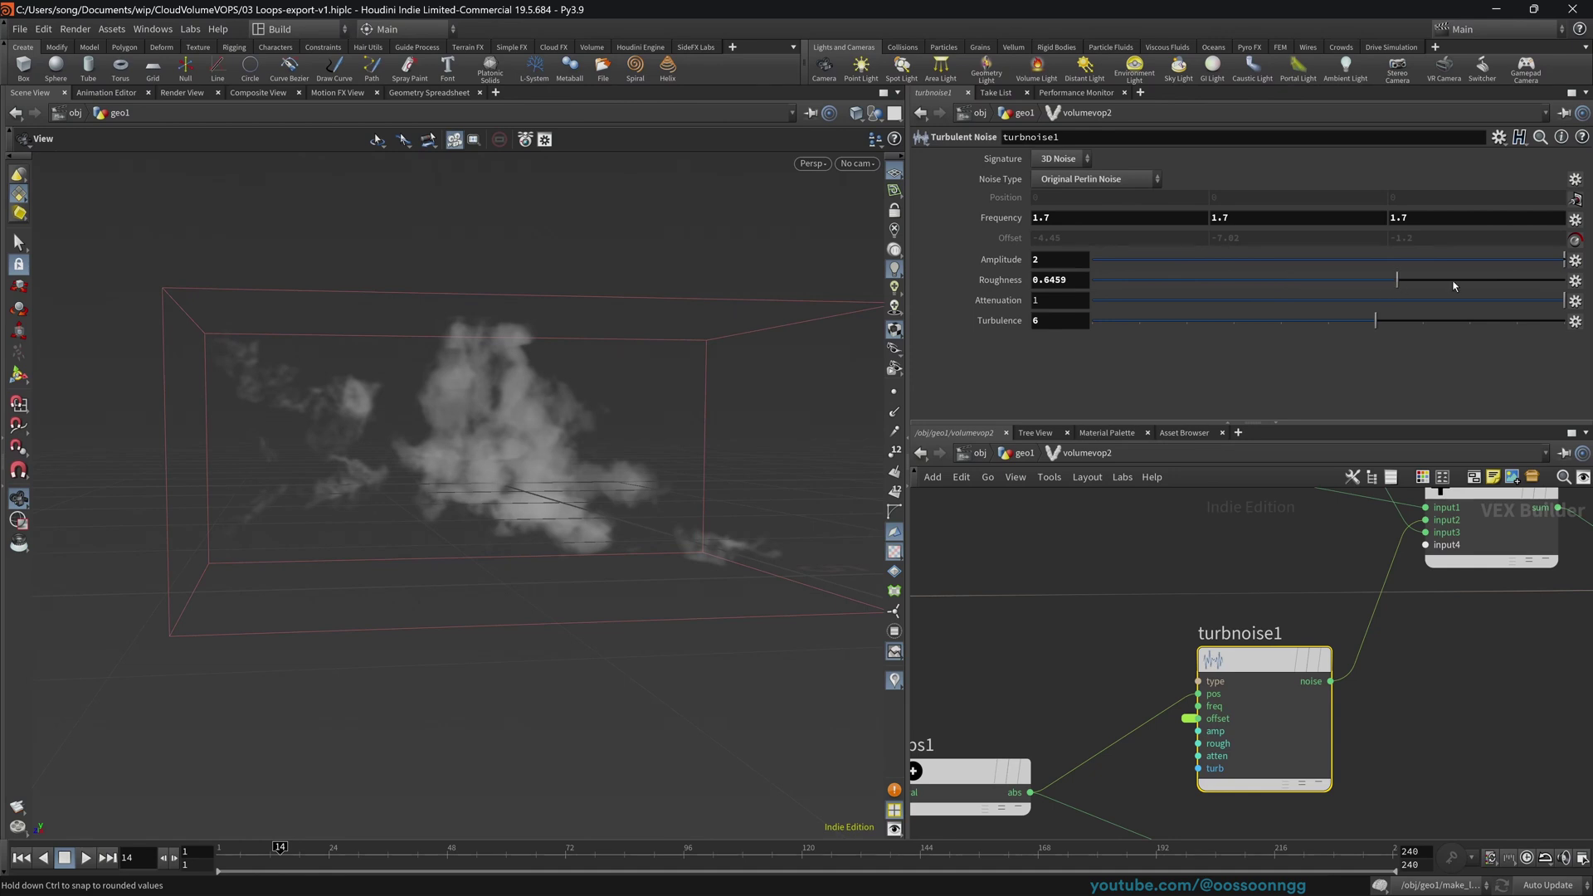
pyautogui.click(1308, 280)
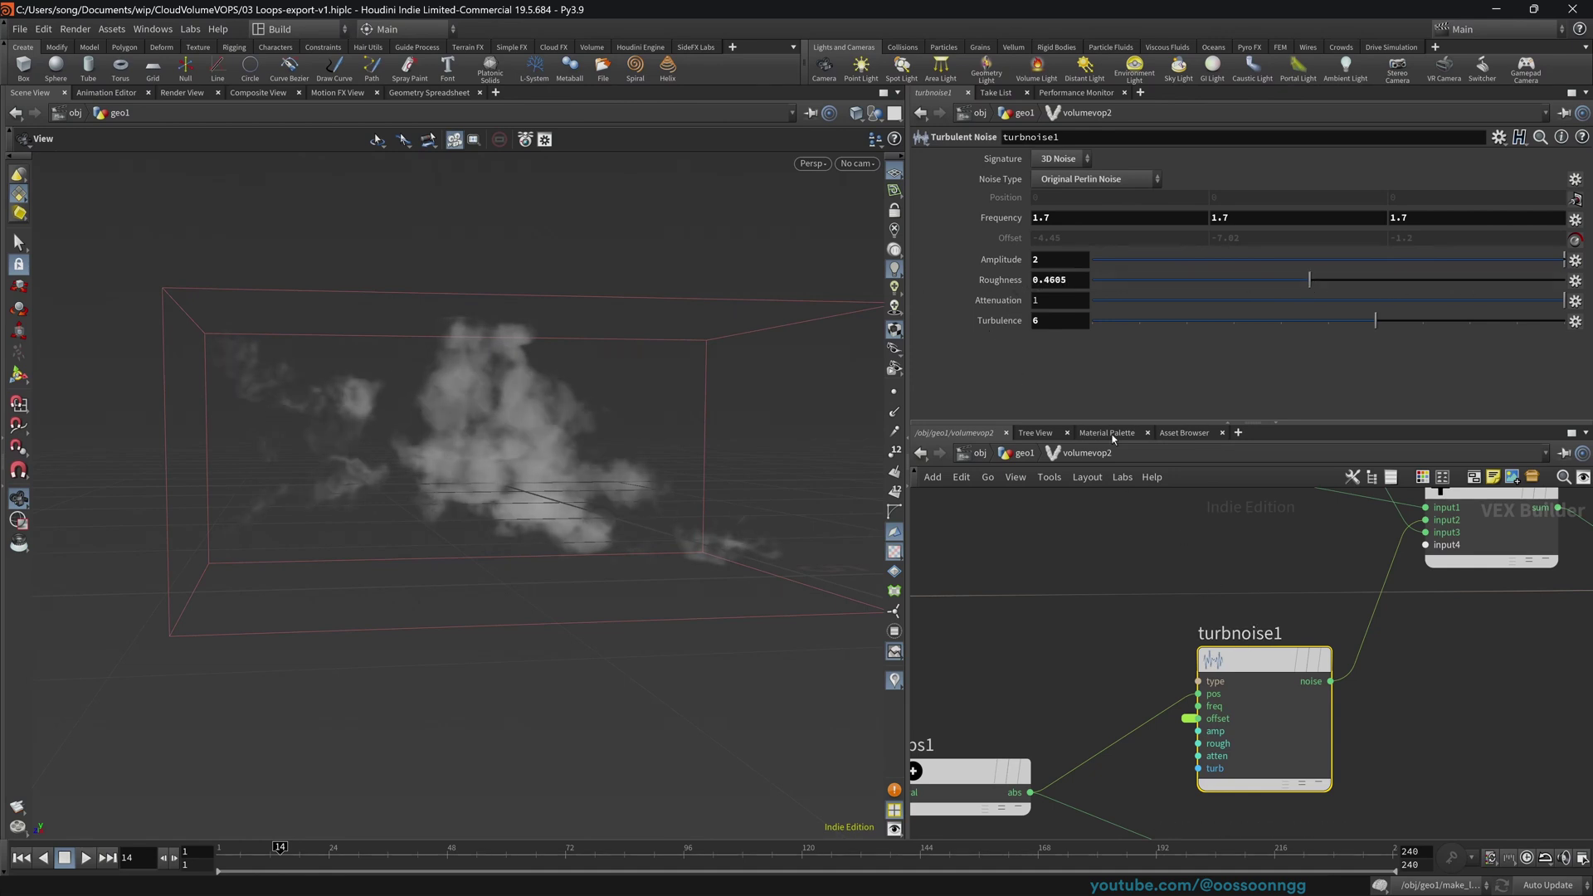
pyautogui.click(1159, 280)
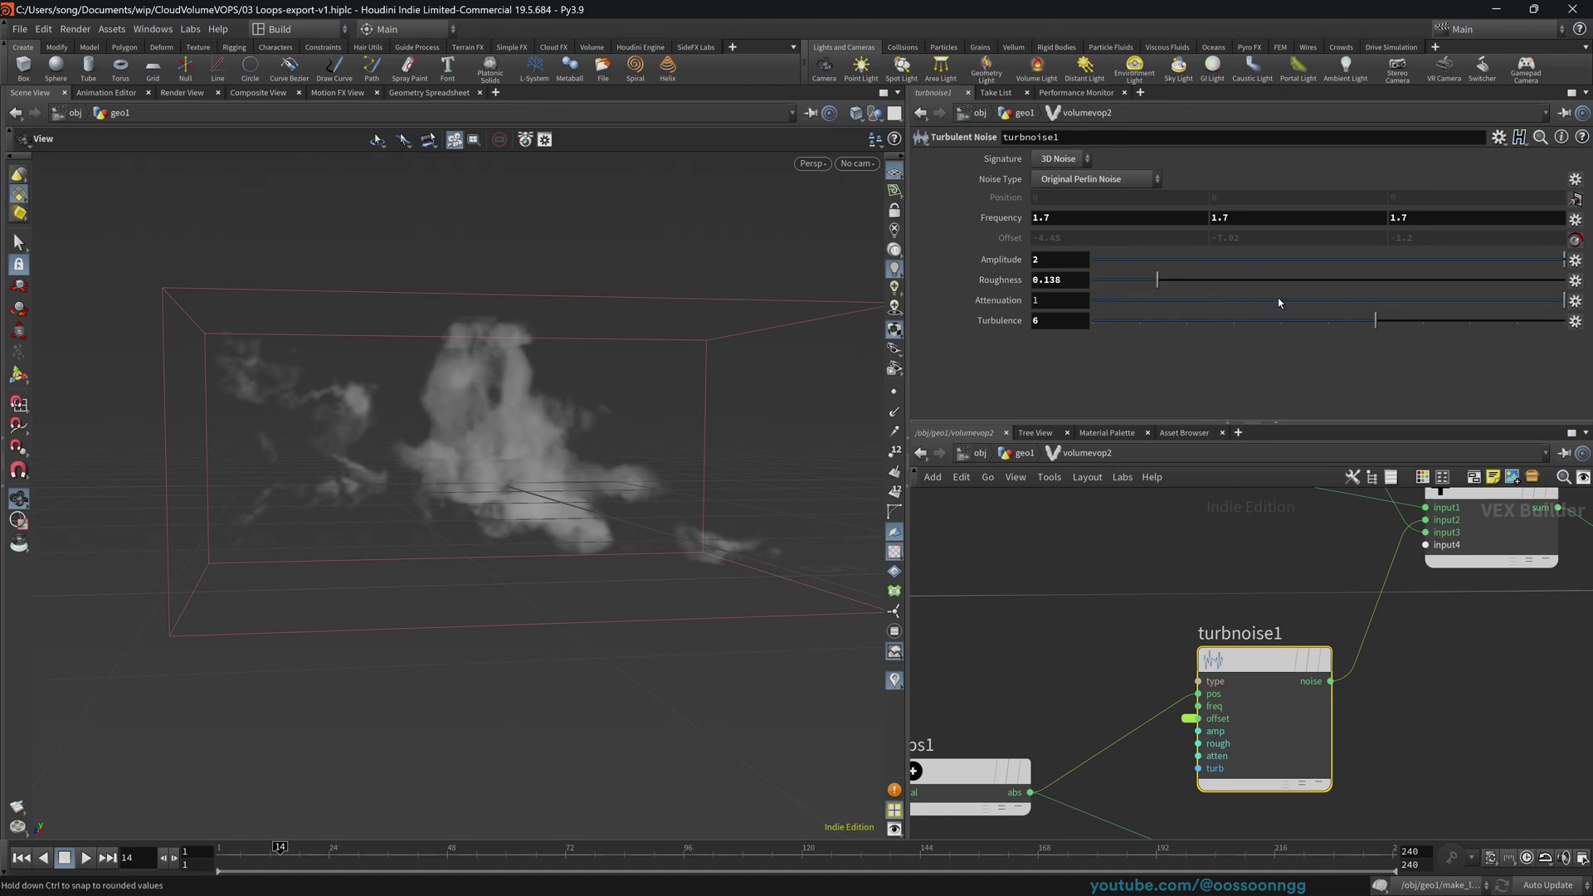
pyautogui.click(1246, 281)
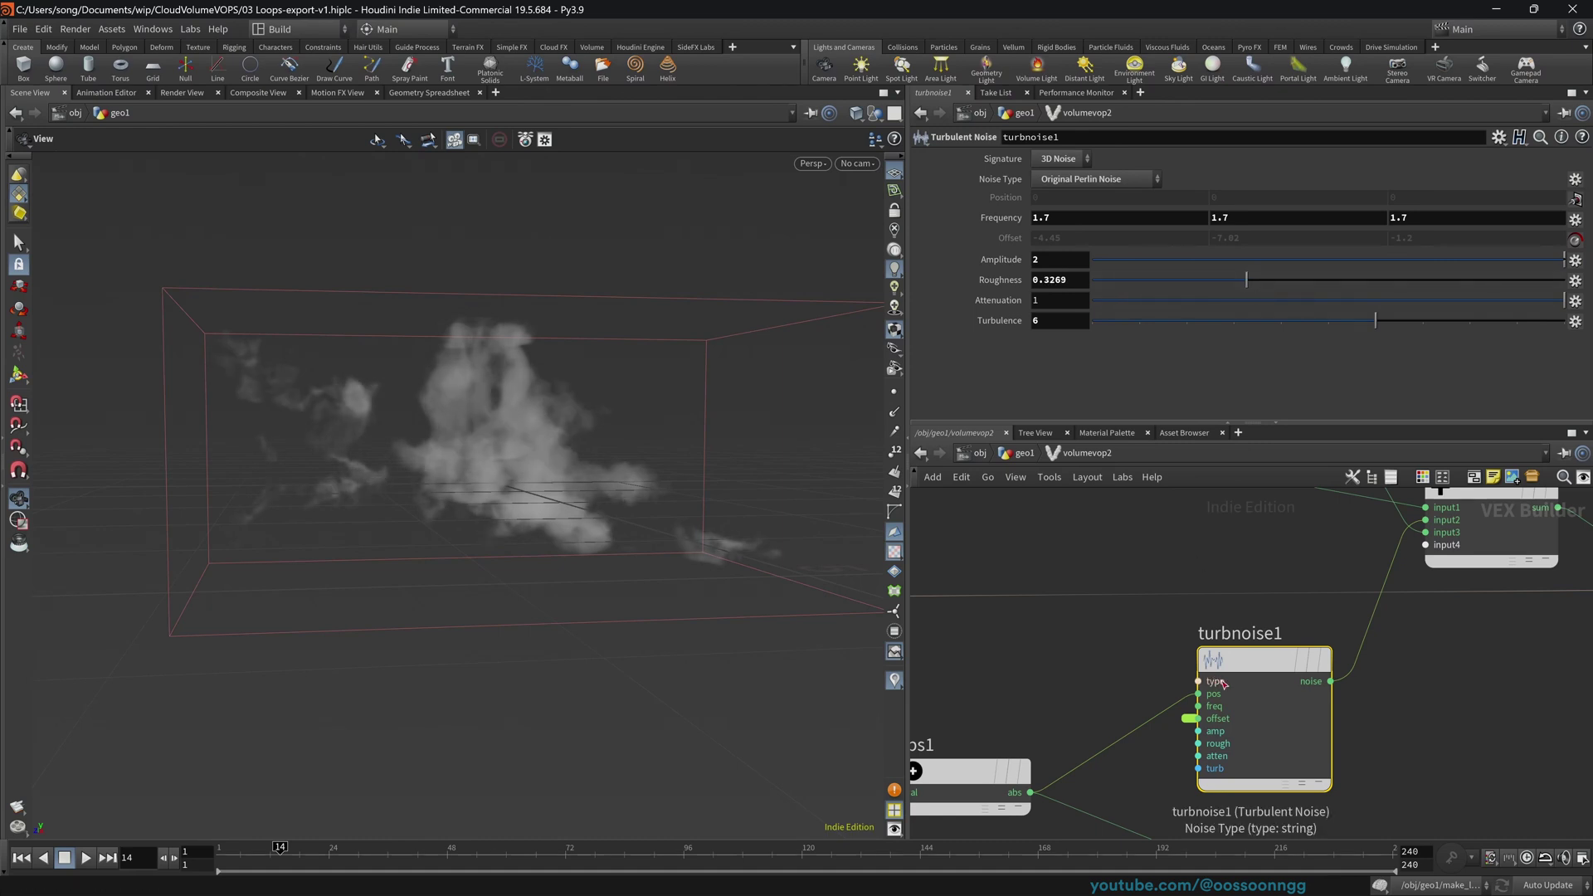
# - Promote turbnoise1's rough input to a parameter and return to the geo1 network
pyautogui.moveTo(1219, 678); pyautogui.dragTo(1215, 666)
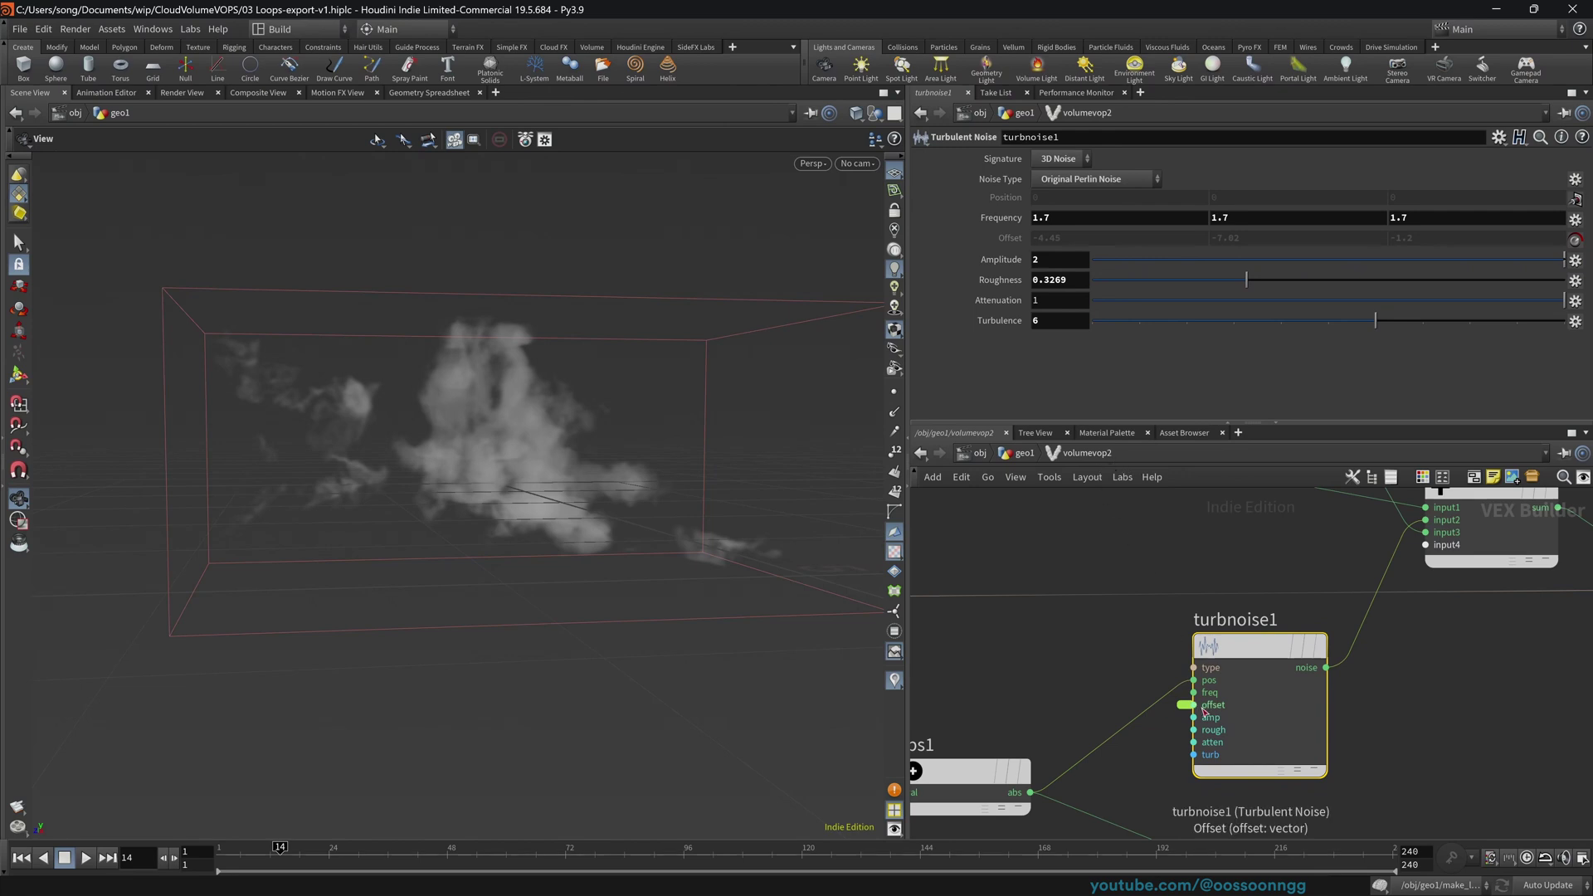
pyautogui.rightClick(1221, 735)
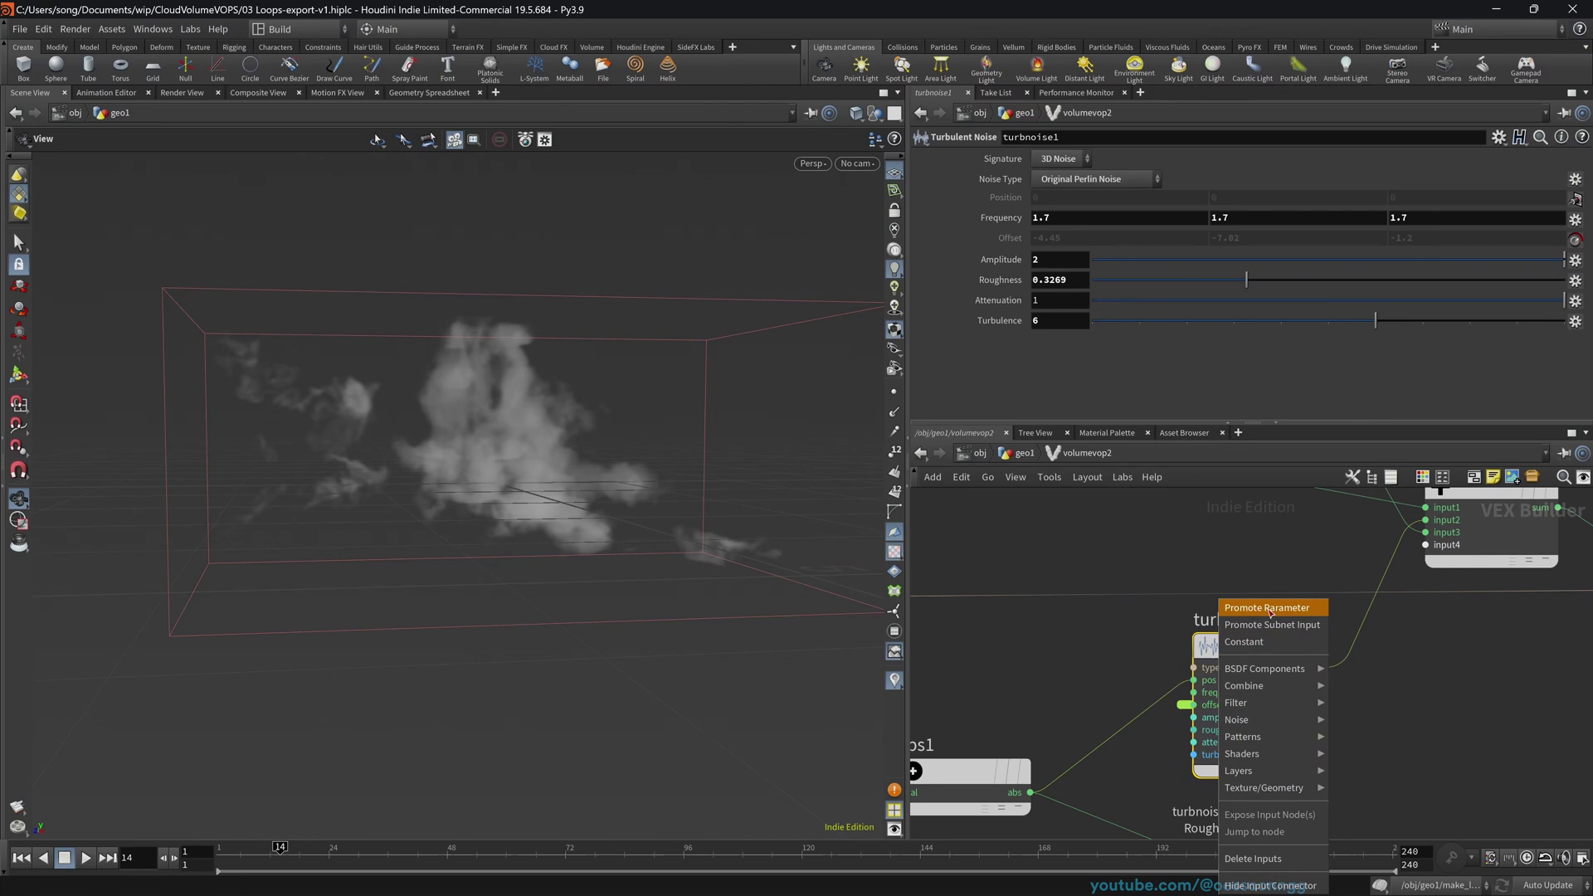
pyautogui.click(1270, 609)
pyautogui.rightClick(1218, 733)
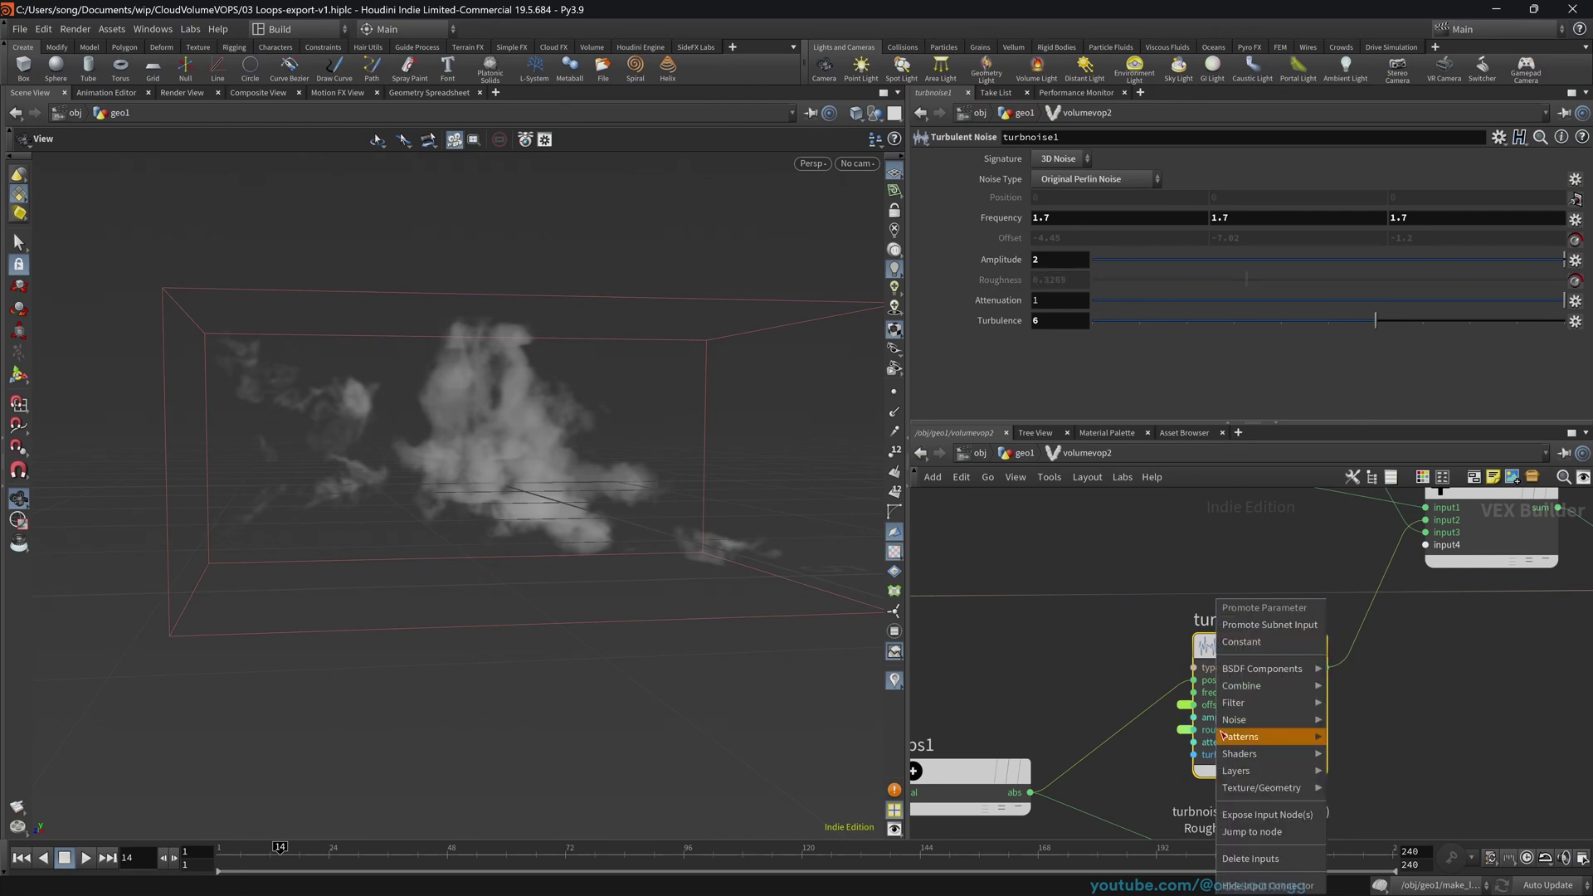
pyautogui.click(1294, 609)
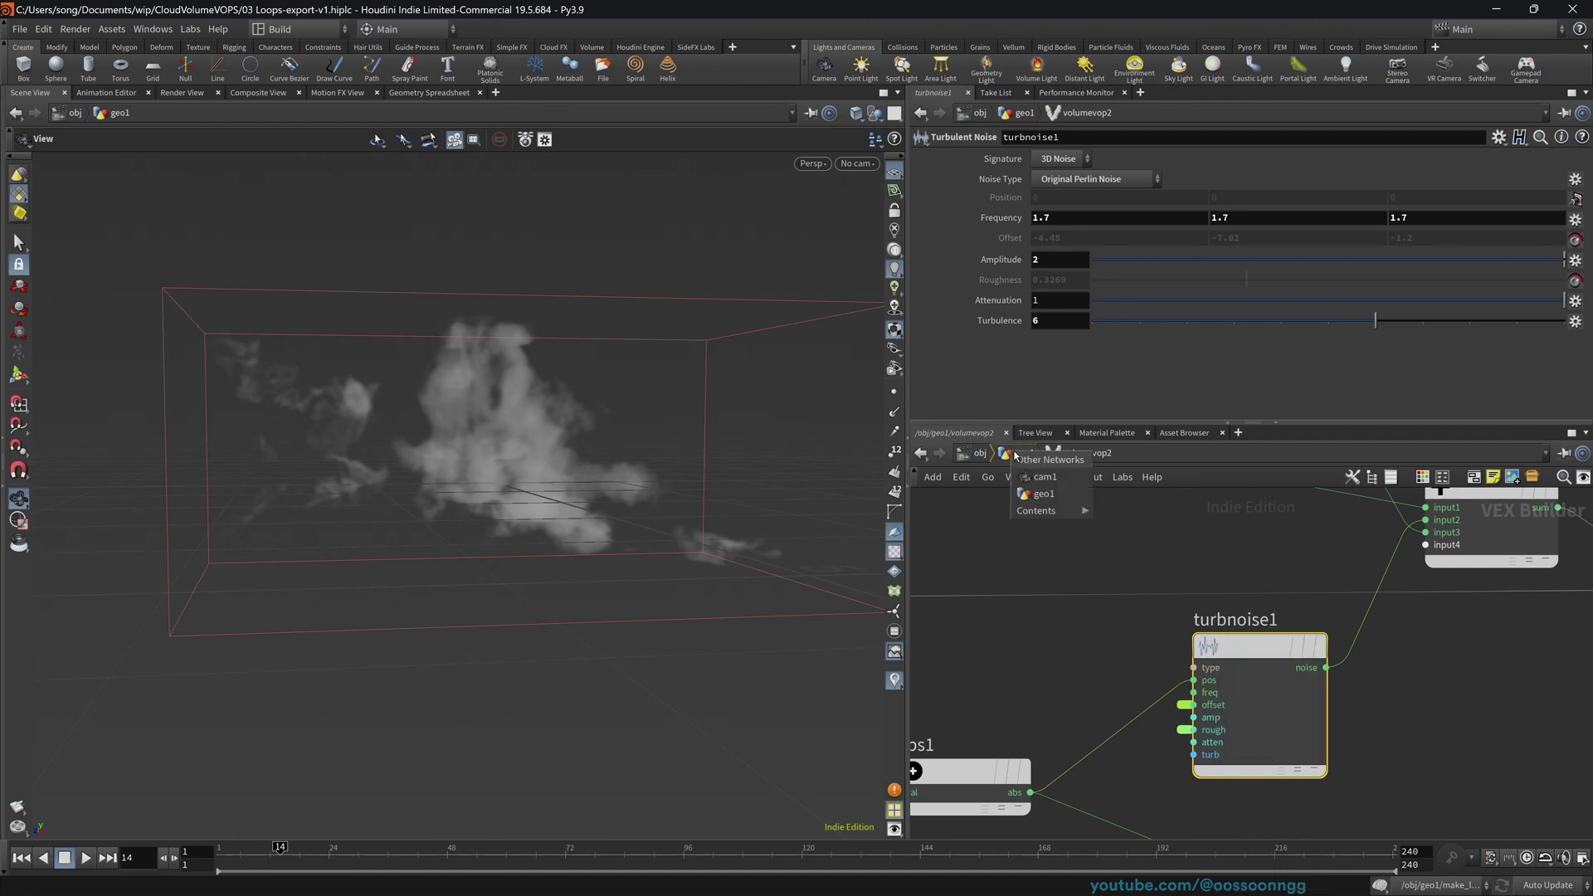
pyautogui.click(1020, 454)
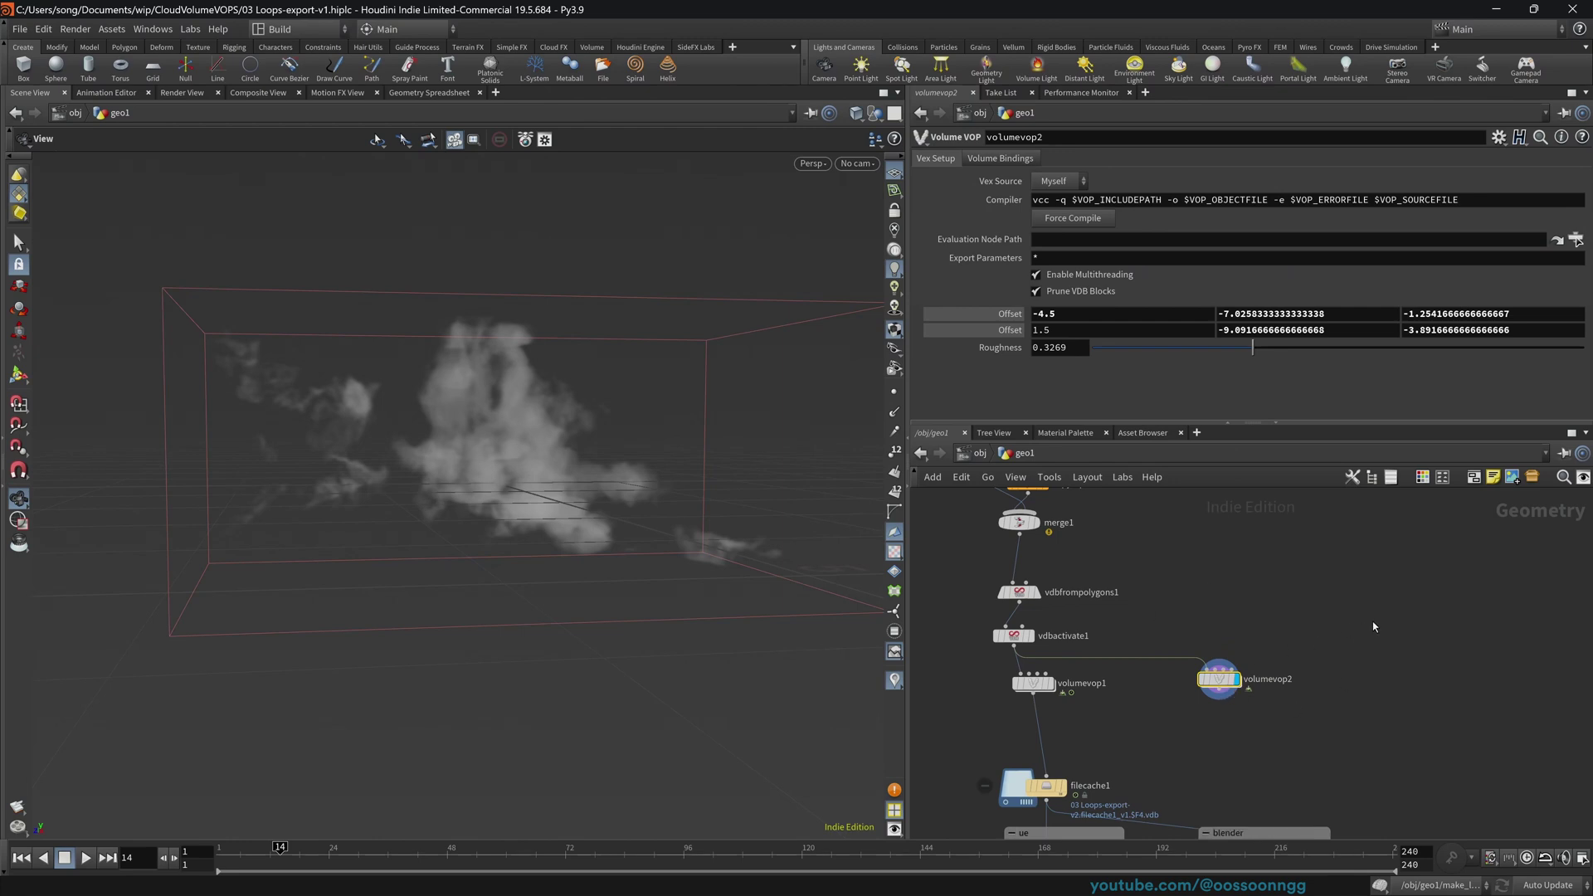
# - Keyframe volumevop2's Roughness at 0.3269 on frame 1 and 0.4088 on frame 24
pyautogui.click(1070, 351)
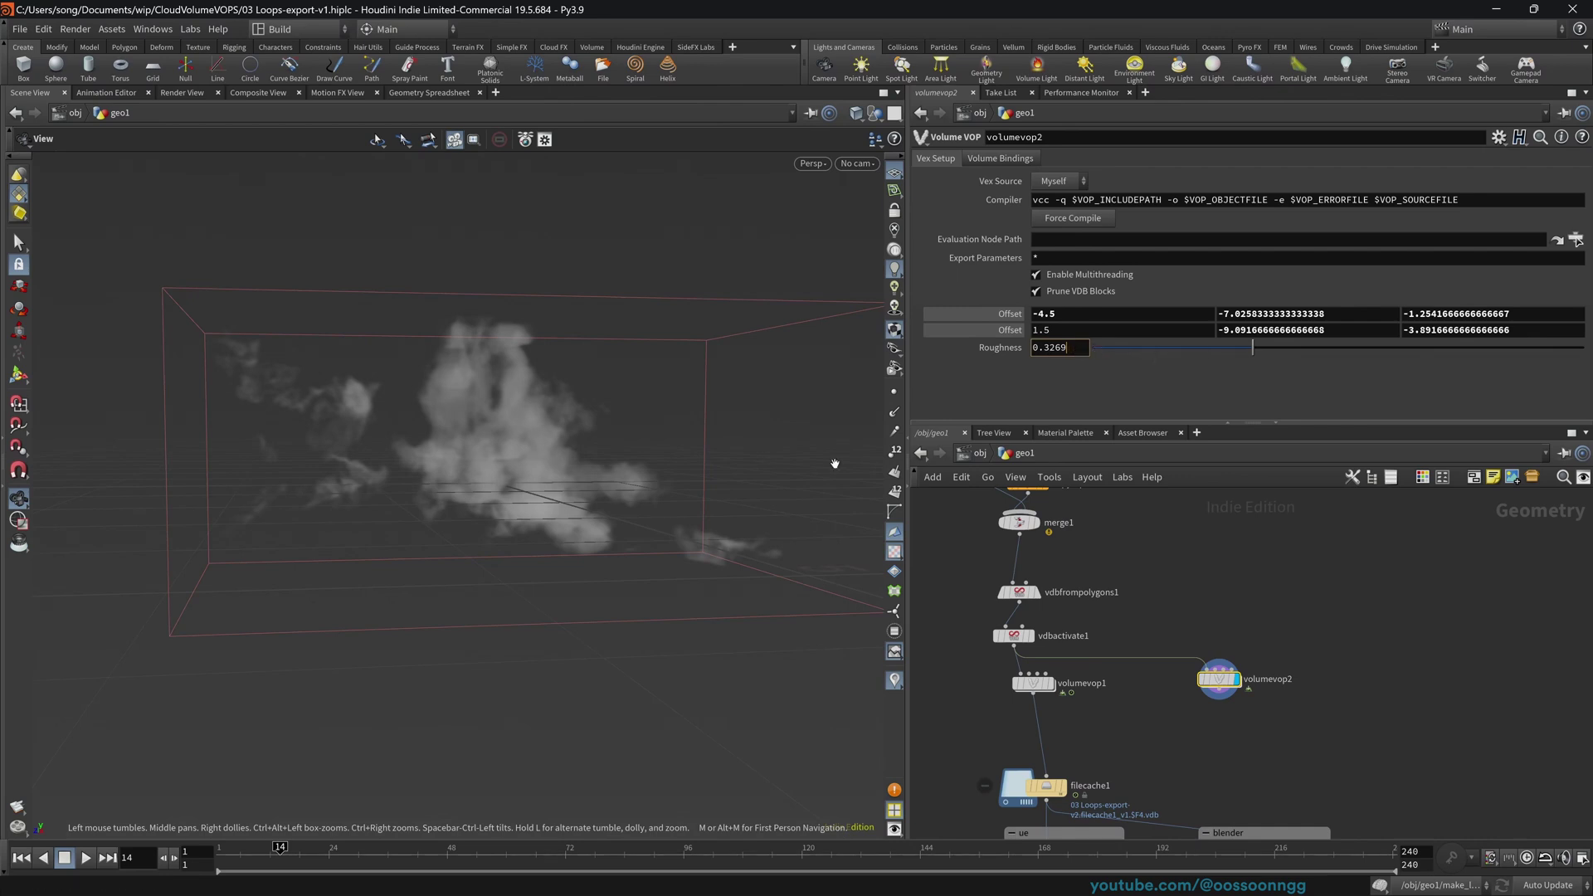
pyautogui.click(222, 851)
pyautogui.keyDown('alt'); pyautogui.click(1086, 351); pyautogui.keyUp('alt')
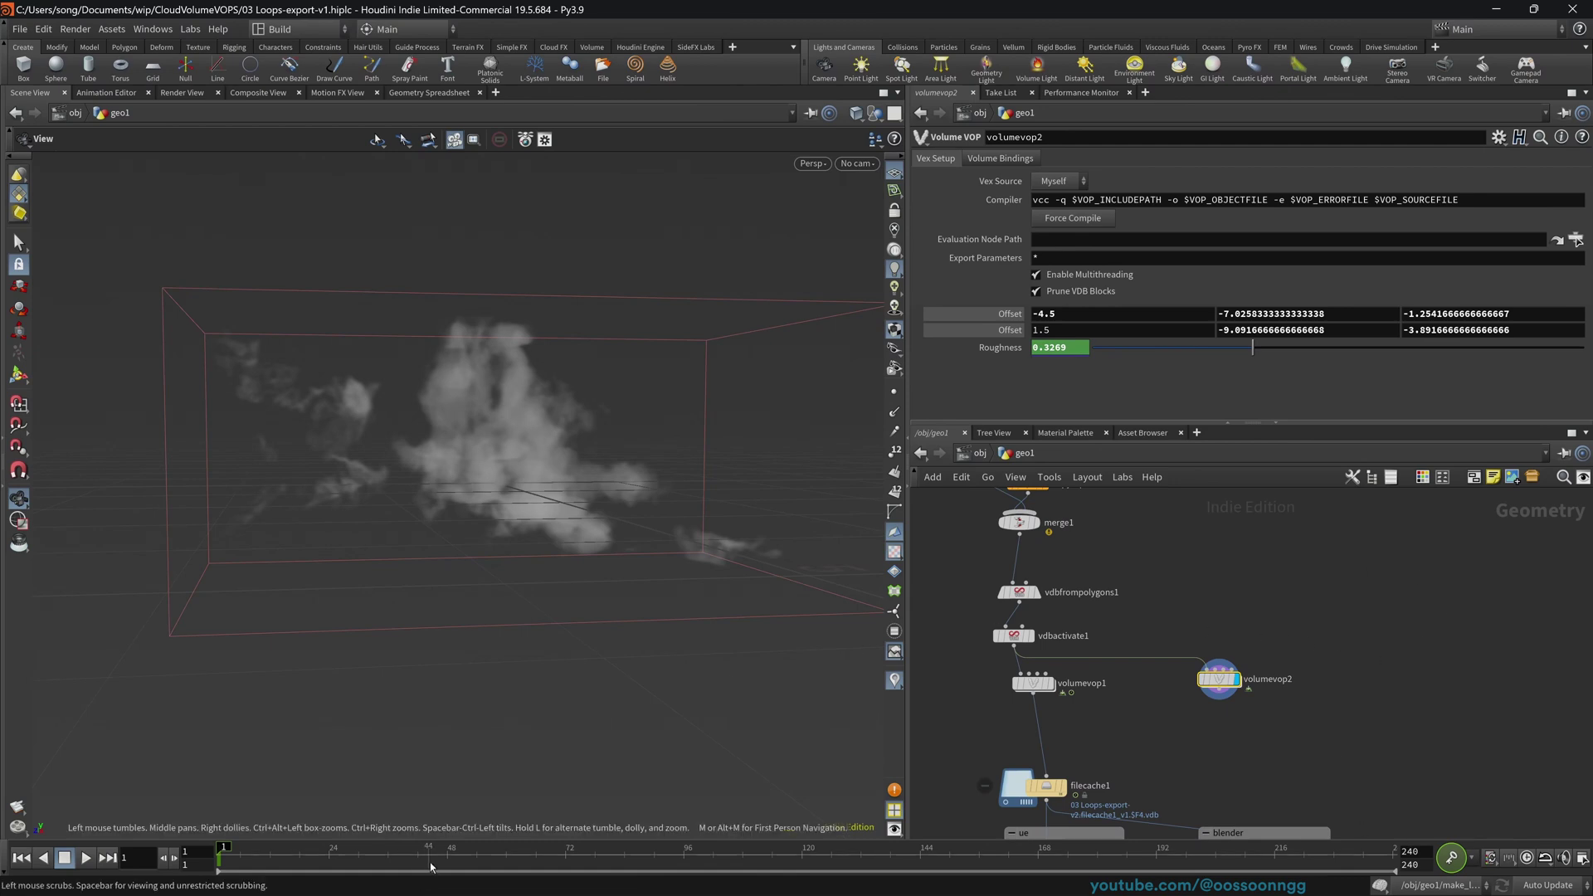
pyautogui.click(329, 854)
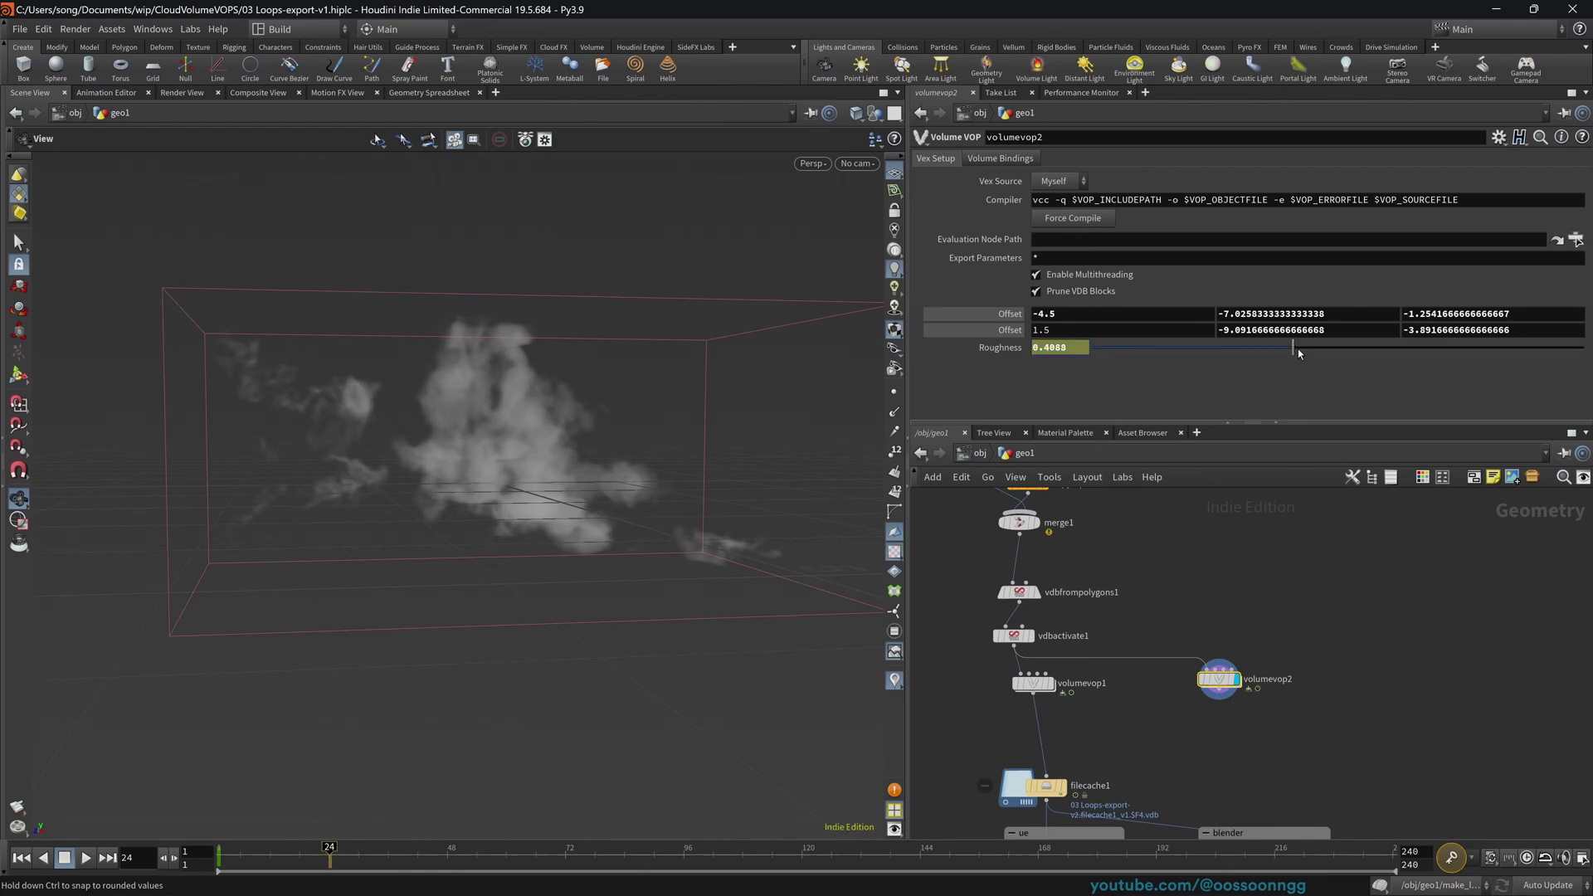
pyautogui.keyDown('alt'); pyautogui.click(1050, 348); pyautogui.keyUp('alt')
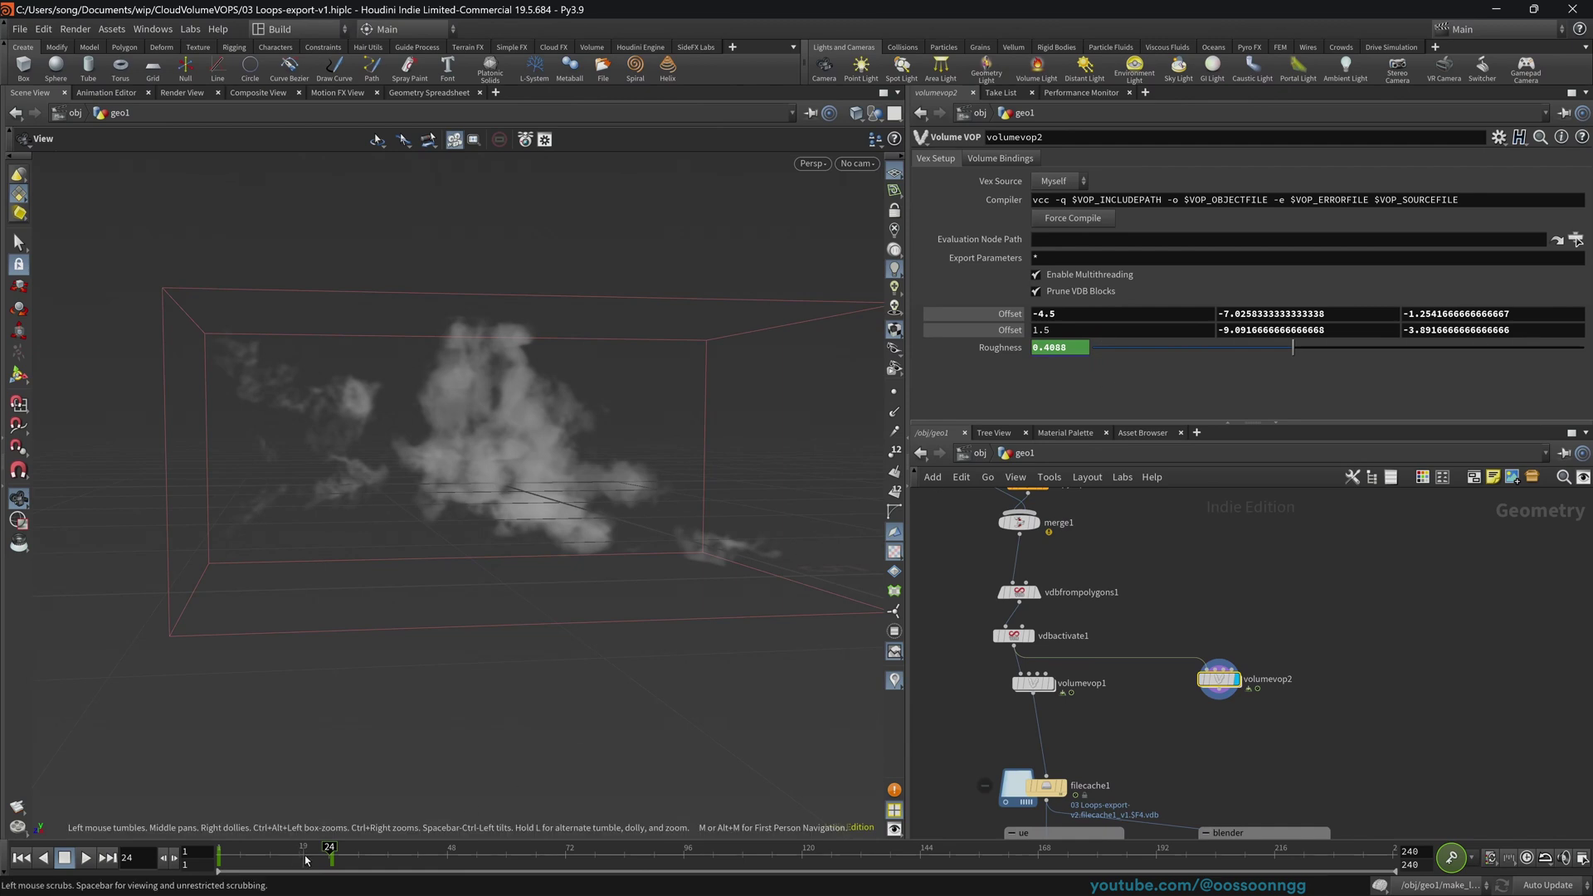
# - Open the Roughness channel's curve in the Animation Editor, frame both keys, and select the key at frame 24
pyautogui.keyDown('shift'); pyautogui.click(1000, 347); pyautogui.keyUp('shift')
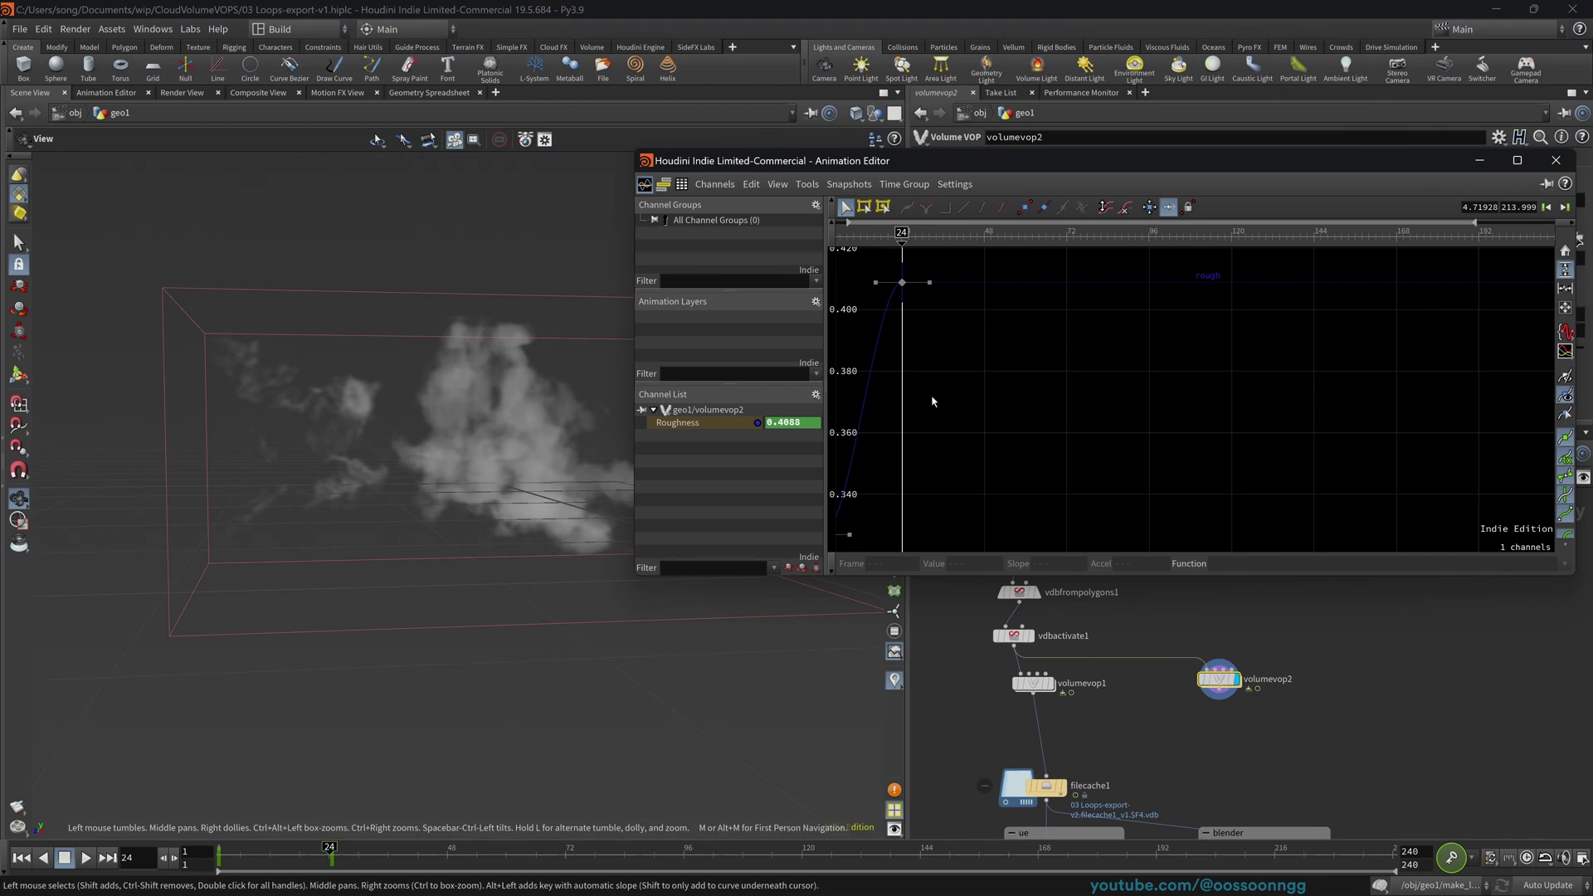
pyautogui.moveTo(974, 399); pyautogui.dragTo(1048, 415, button='right')
pyautogui.moveTo(1002, 383); pyautogui.dragTo(1338, 425, button='middle')
pyautogui.moveTo(1338, 424); pyautogui.dragTo(1470, 419, button='right')
pyautogui.moveTo(1178, 402); pyautogui.dragTo(1405, 402, button='middle')
pyautogui.moveTo(882, 338); pyautogui.dragTo(1142, 547)
pyautogui.moveTo(1070, 277); pyautogui.dragTo(1409, 420)
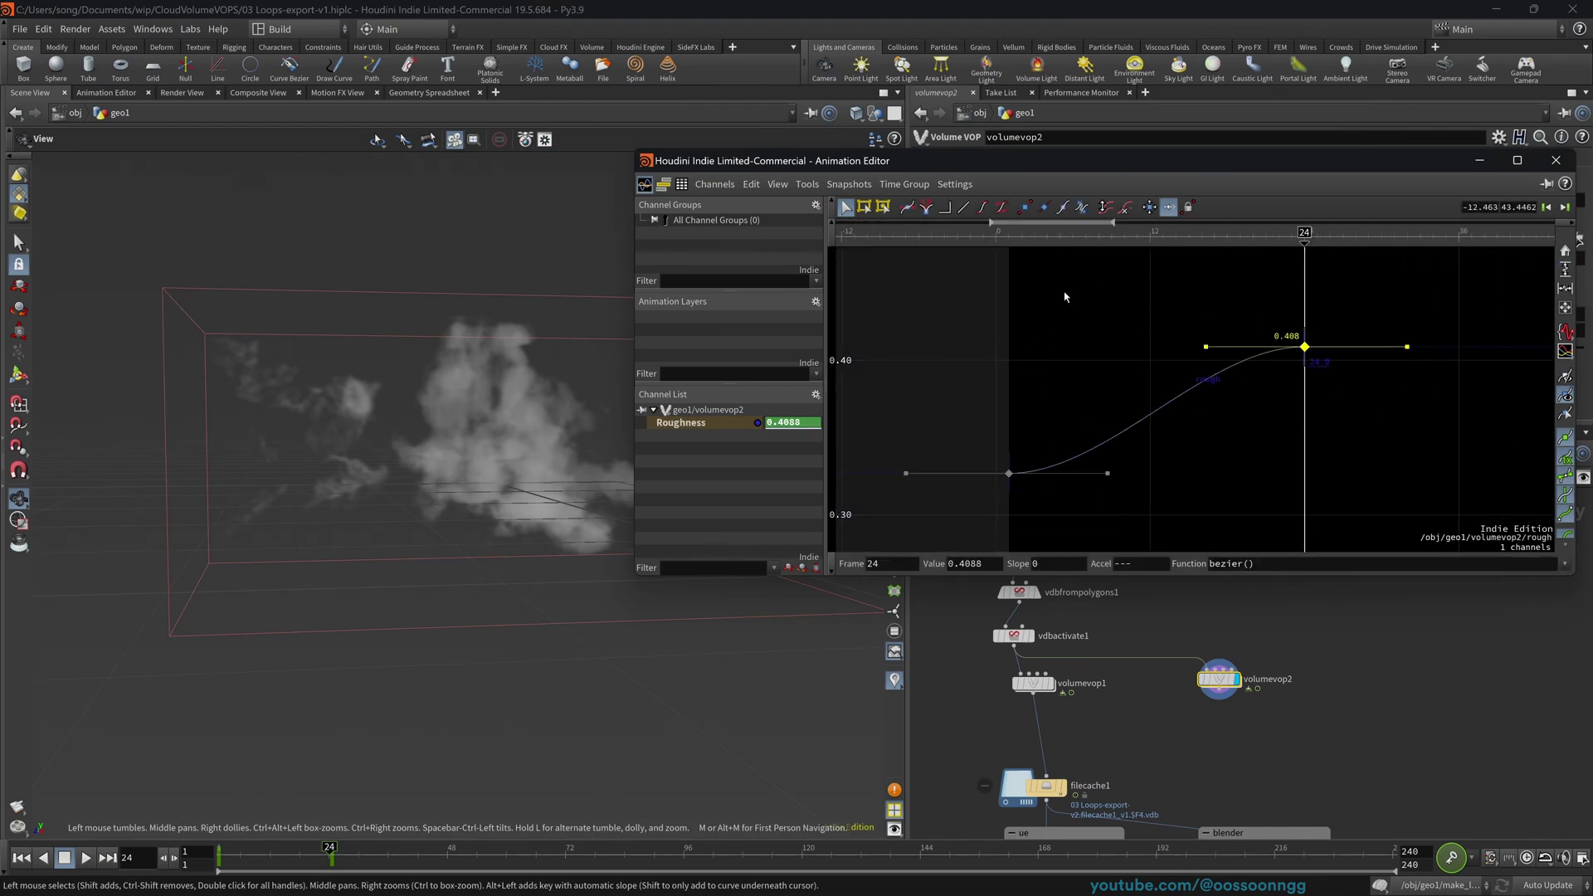
# - Scrub between frames 1 and 24 to preview the Roughness animation along its curve
pyautogui.click(225, 848)
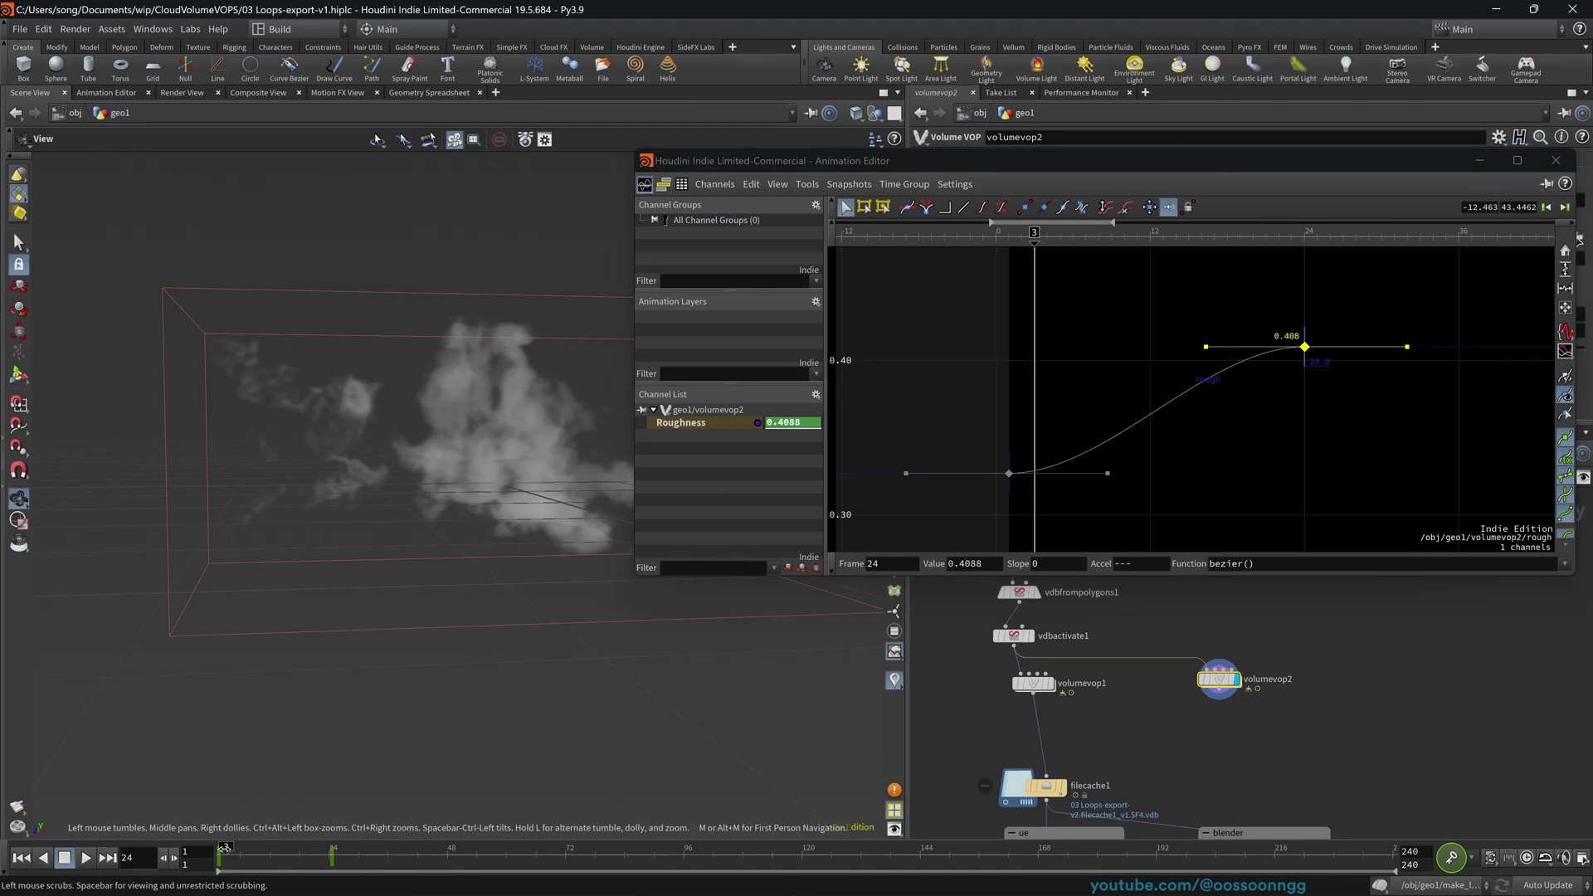
pyautogui.moveTo(225, 847)
pyautogui.mouseDown()
pyautogui.moveTo(316, 847)
pyautogui.moveTo(271, 849)
pyautogui.mouseUp()
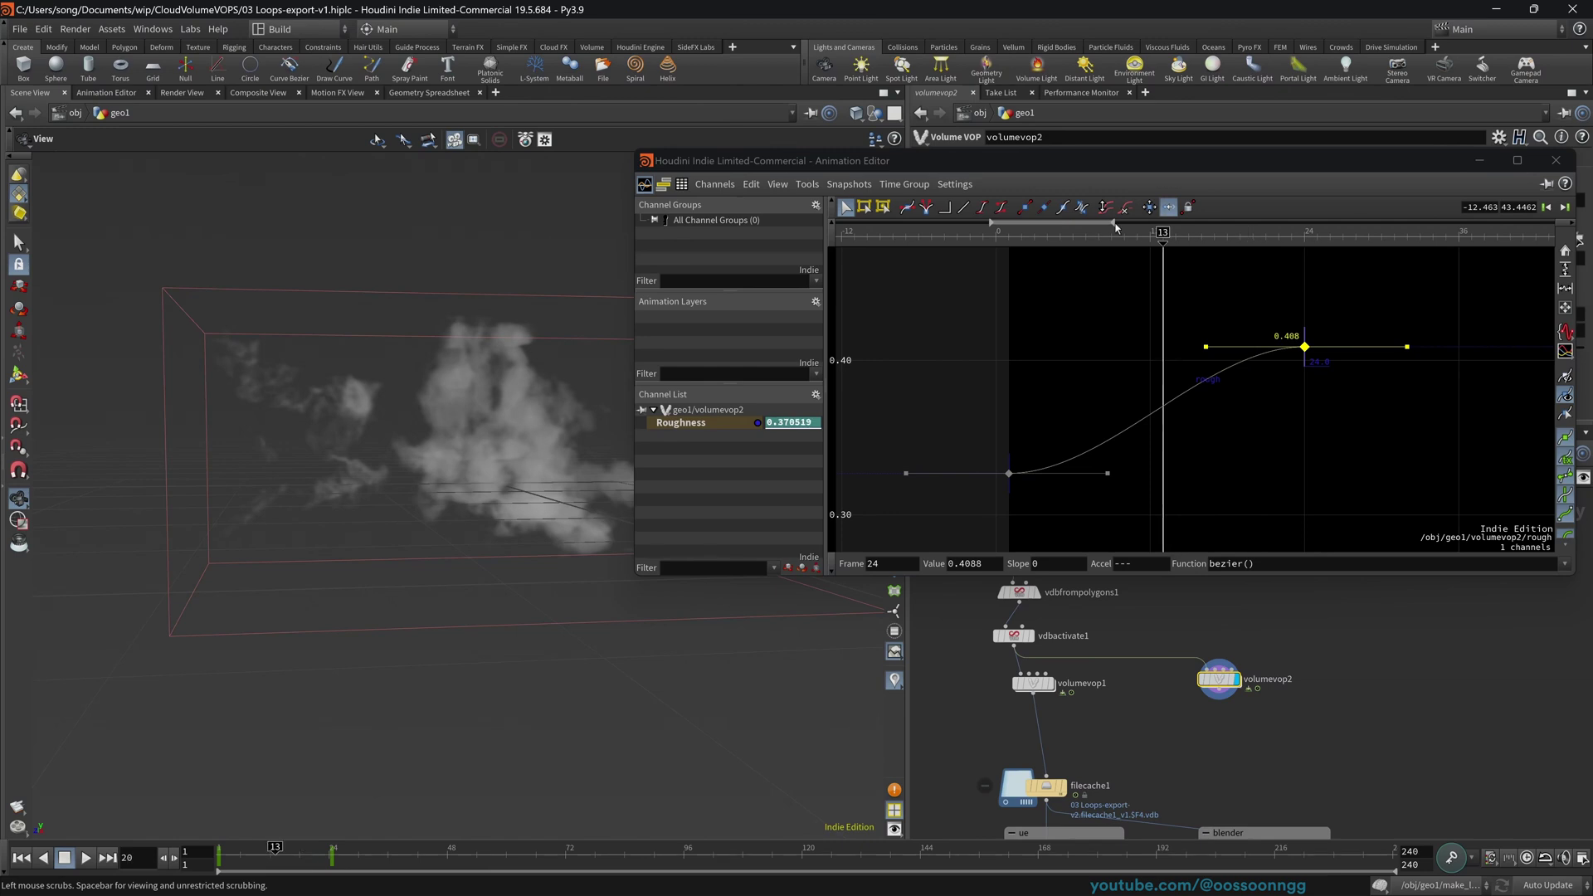
pyautogui.moveTo(1120, 244)
pyautogui.mouseDown()
pyautogui.moveTo(1145, 244)
pyautogui.moveTo(1045, 245)
pyautogui.moveTo(1267, 243)
pyautogui.moveTo(1270, 171)
pyautogui.moveTo(804, 422)
pyautogui.mouseUp()
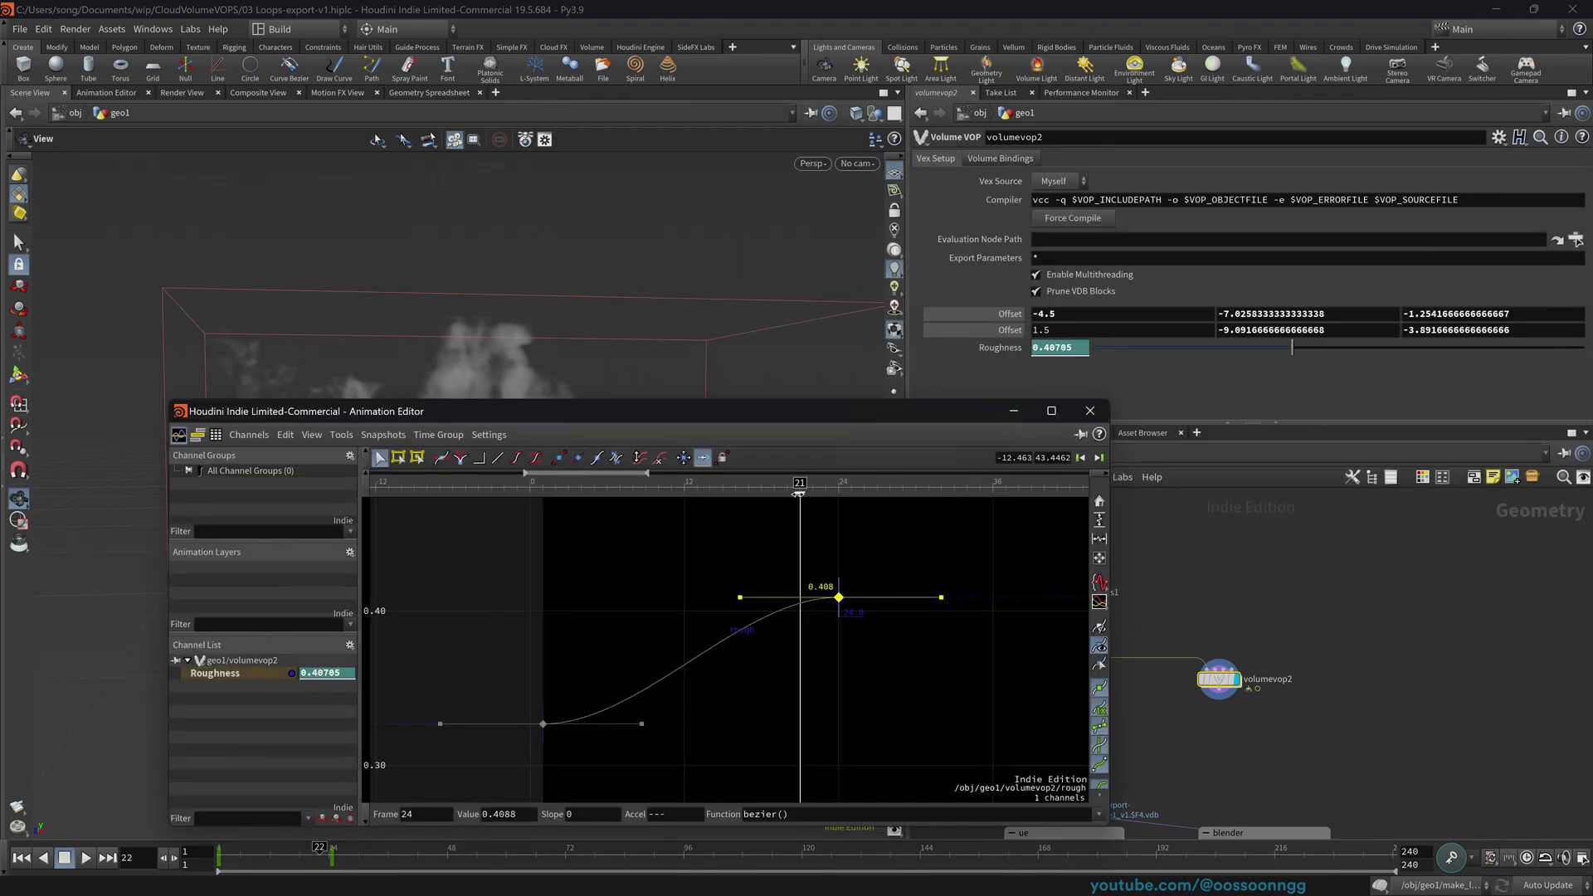
pyautogui.moveTo(686, 496); pyautogui.dragTo(543, 496)
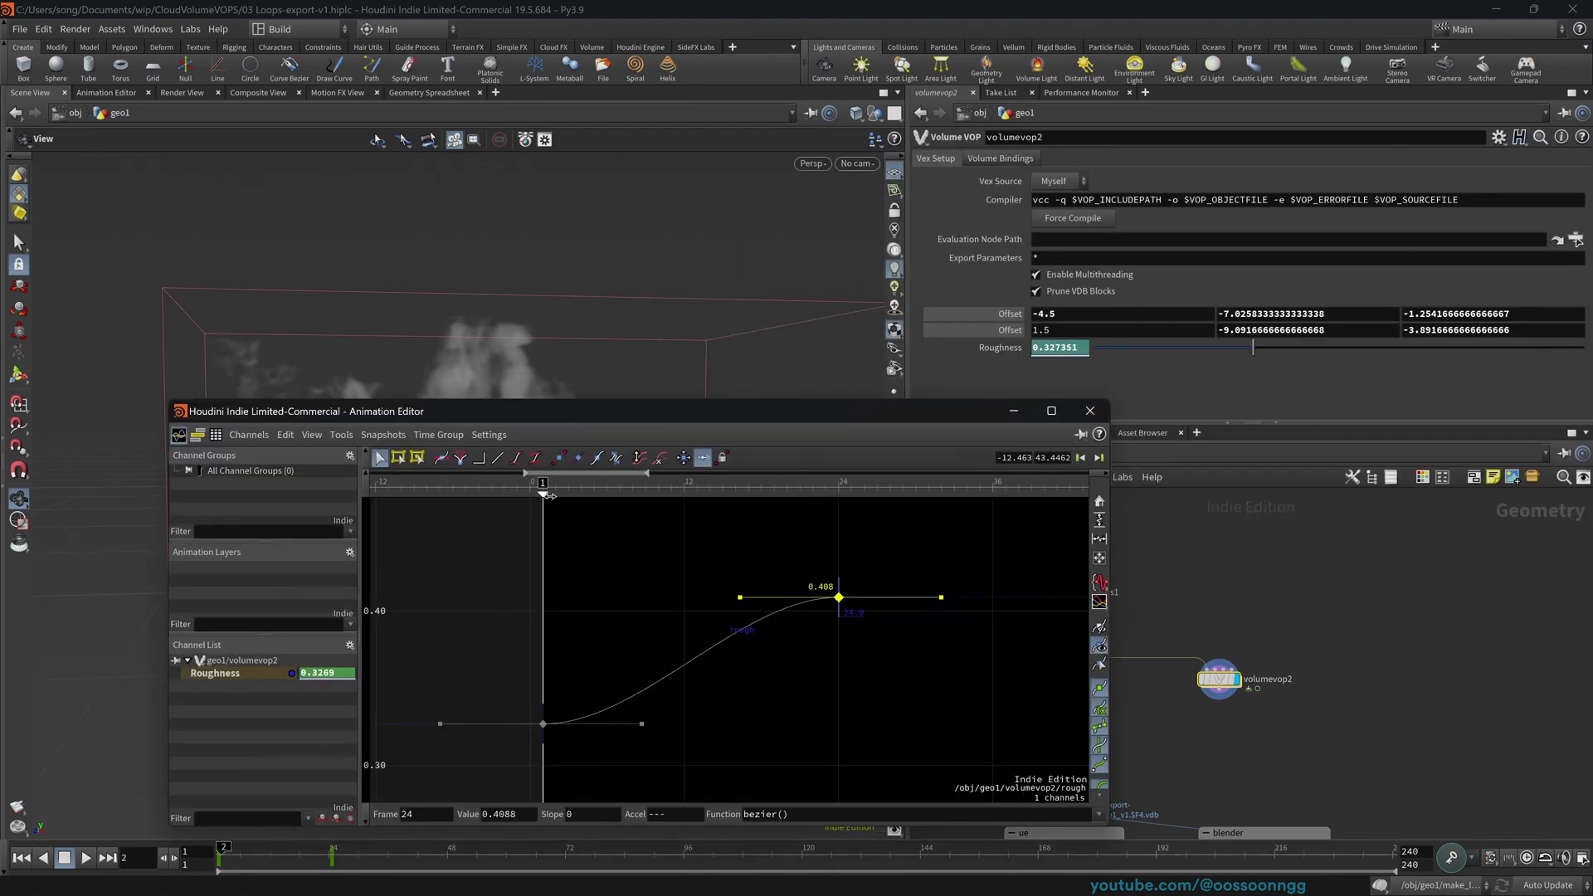
# - Close the Animation Editor and delete the Roughness parameter's channels
pyautogui.click(1093, 411)
pyautogui.rightClick(1005, 350)
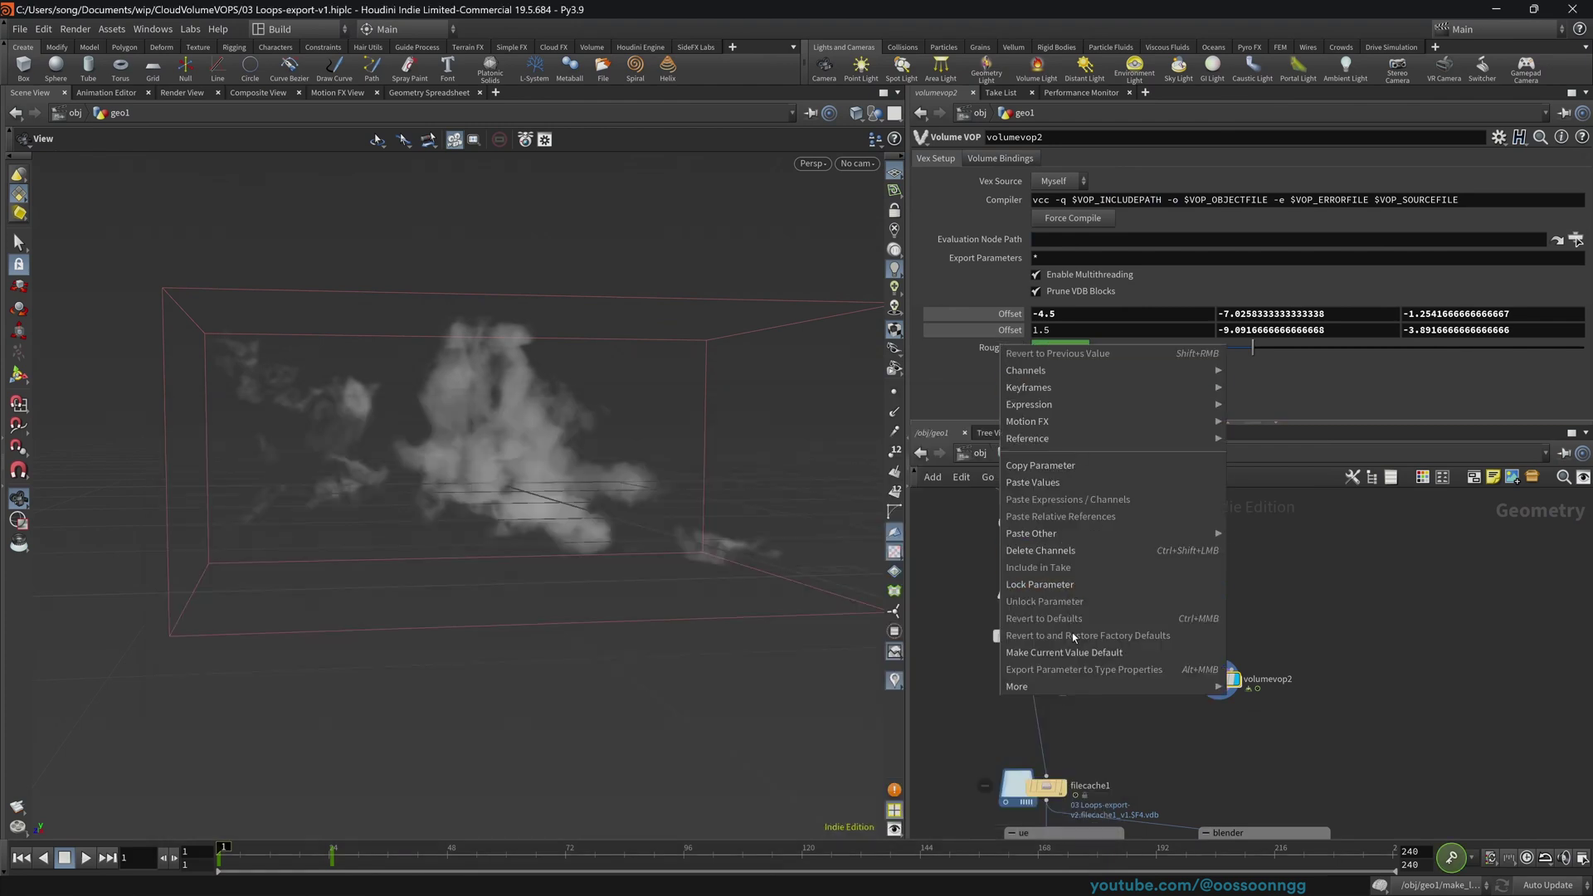
pyautogui.click(1078, 550)
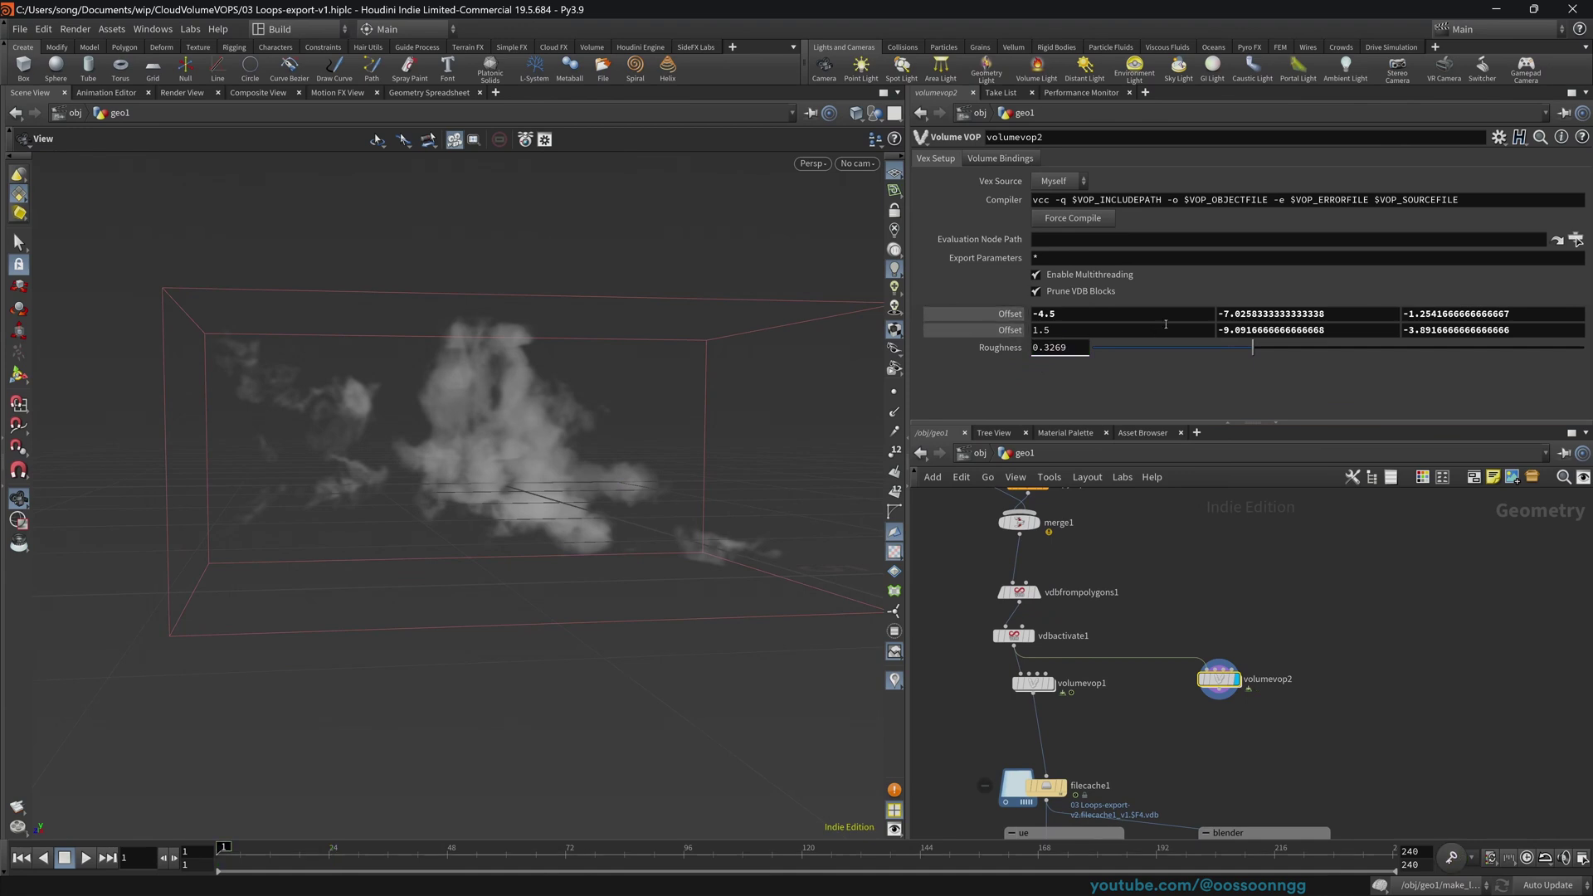
# - Check volumevop2's first Offset against turbnoise1's promoted inputs inside the node, and return to geo1
pyautogui.click(1009, 314)
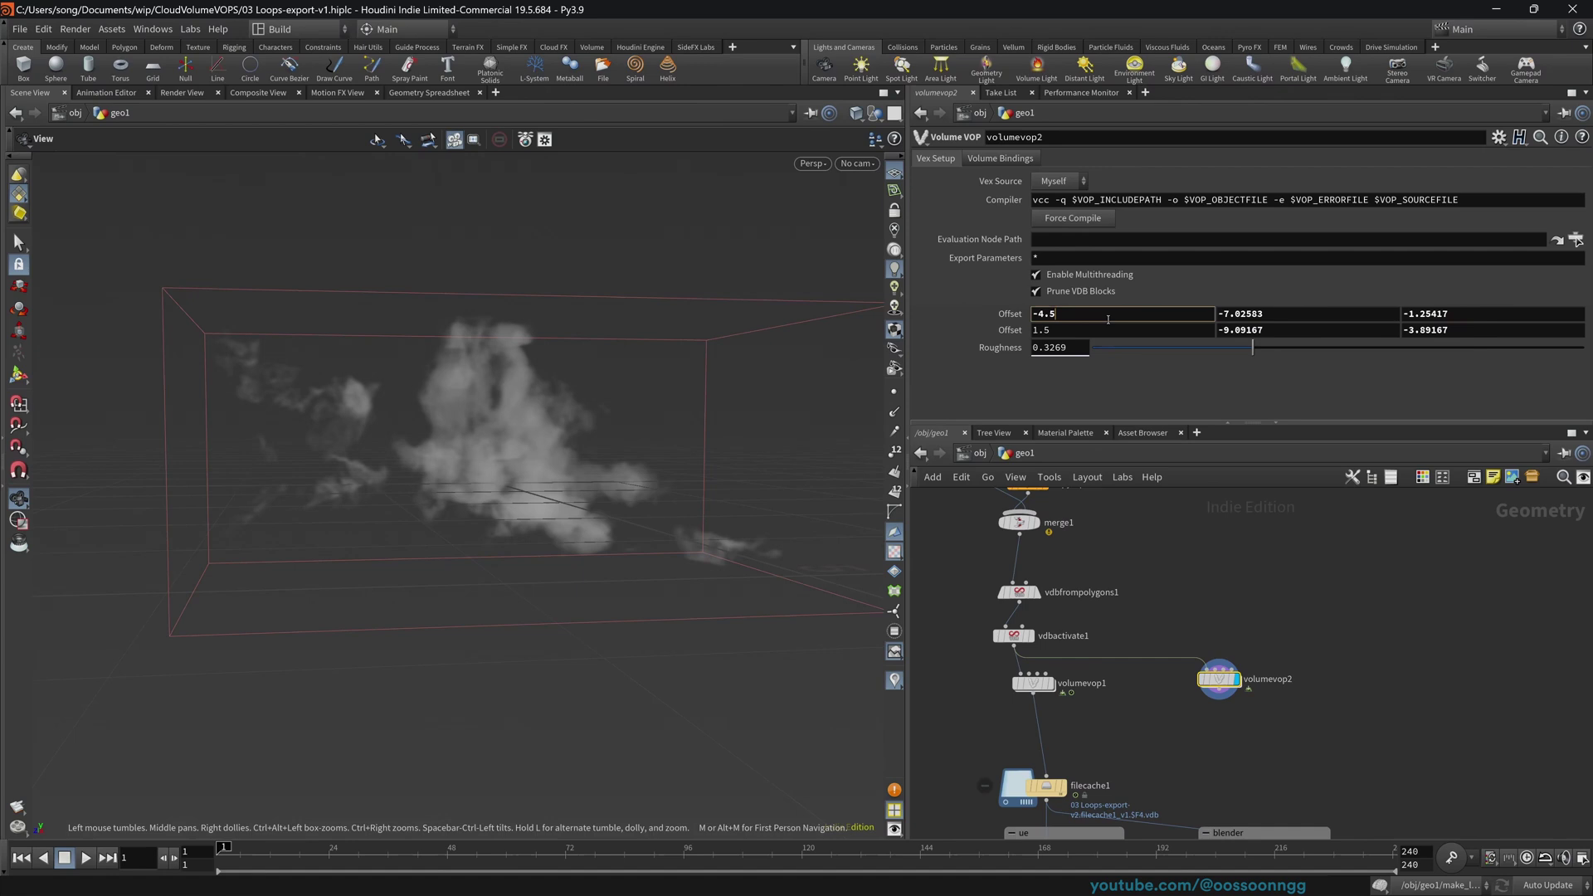
pyautogui.click(1481, 319)
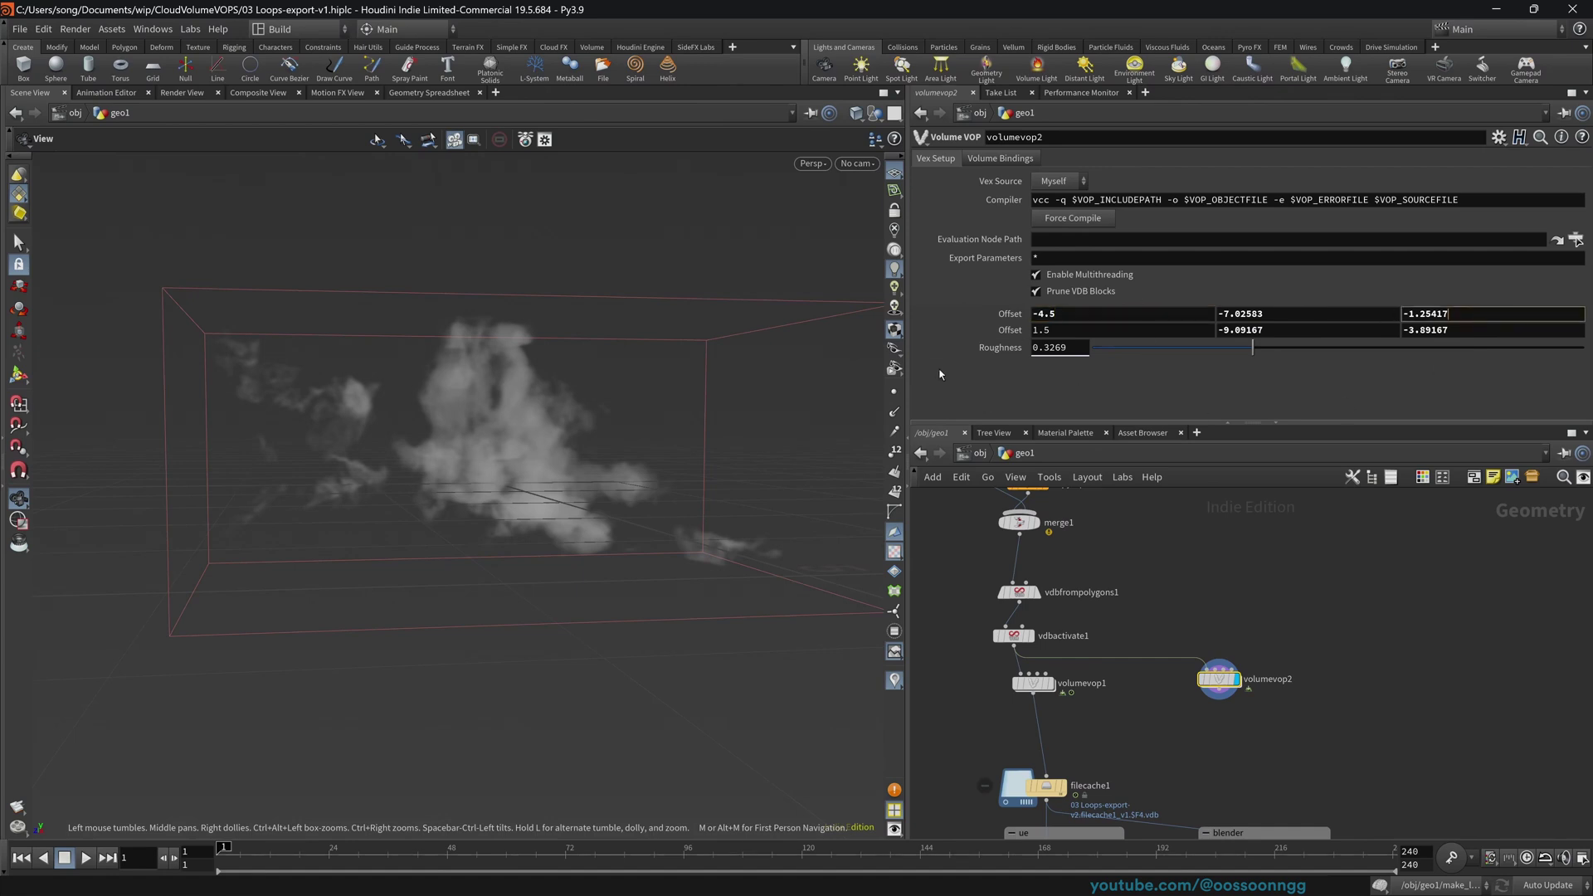
pyautogui.press('Return')
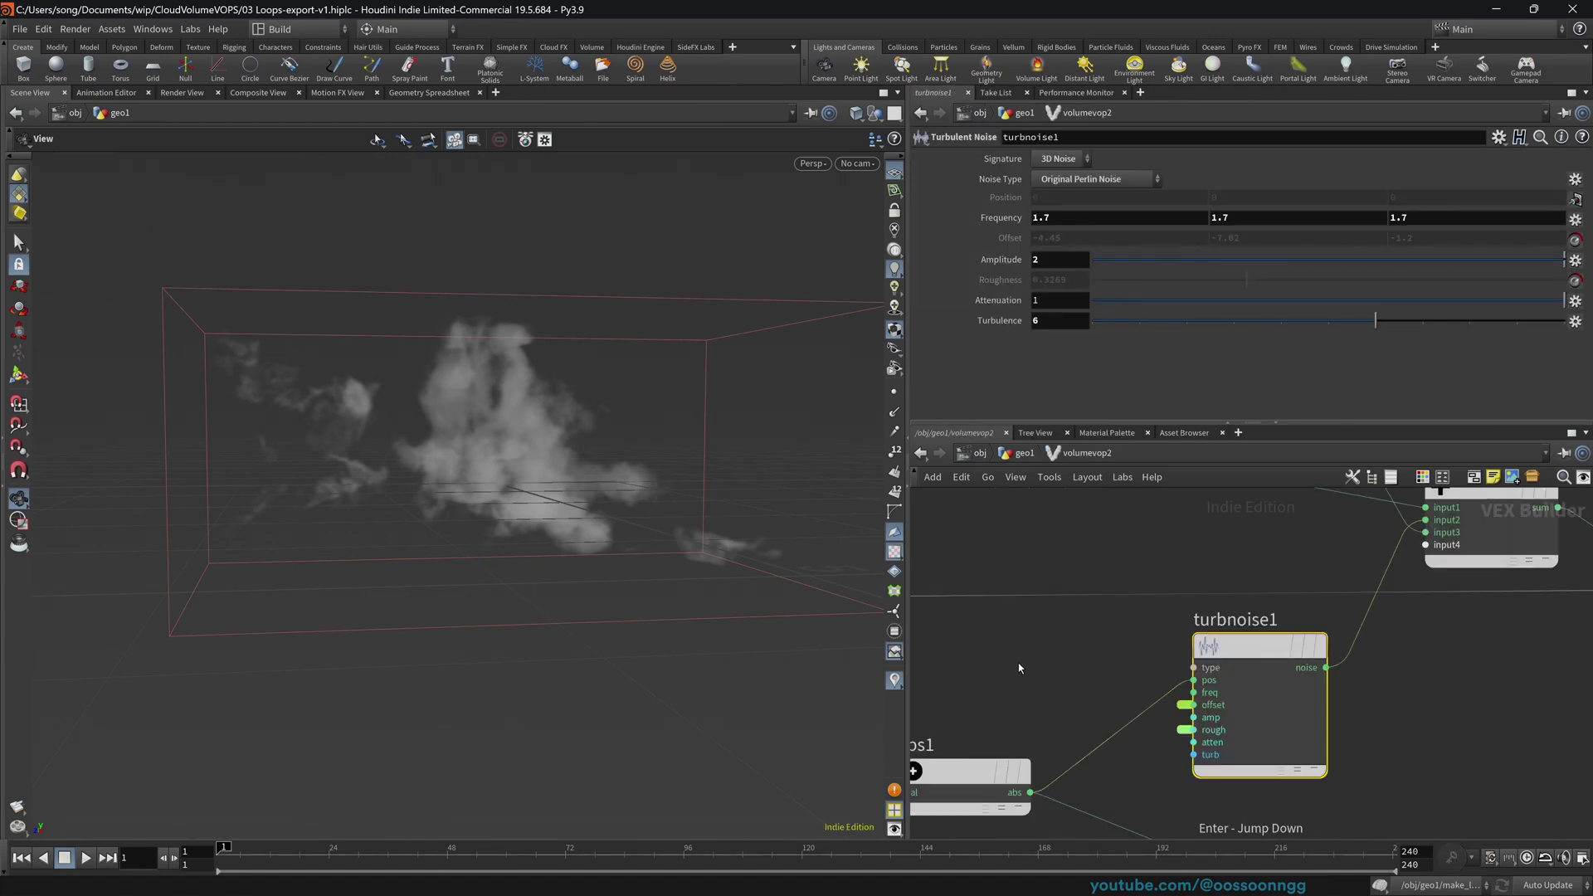
pyautogui.scroll(-5, 1028, 668)
pyautogui.moveTo(1042, 611); pyautogui.dragTo(1087, 618, button='middle')
pyautogui.scroll(1, 1070, 606)
pyautogui.click(1011, 453)
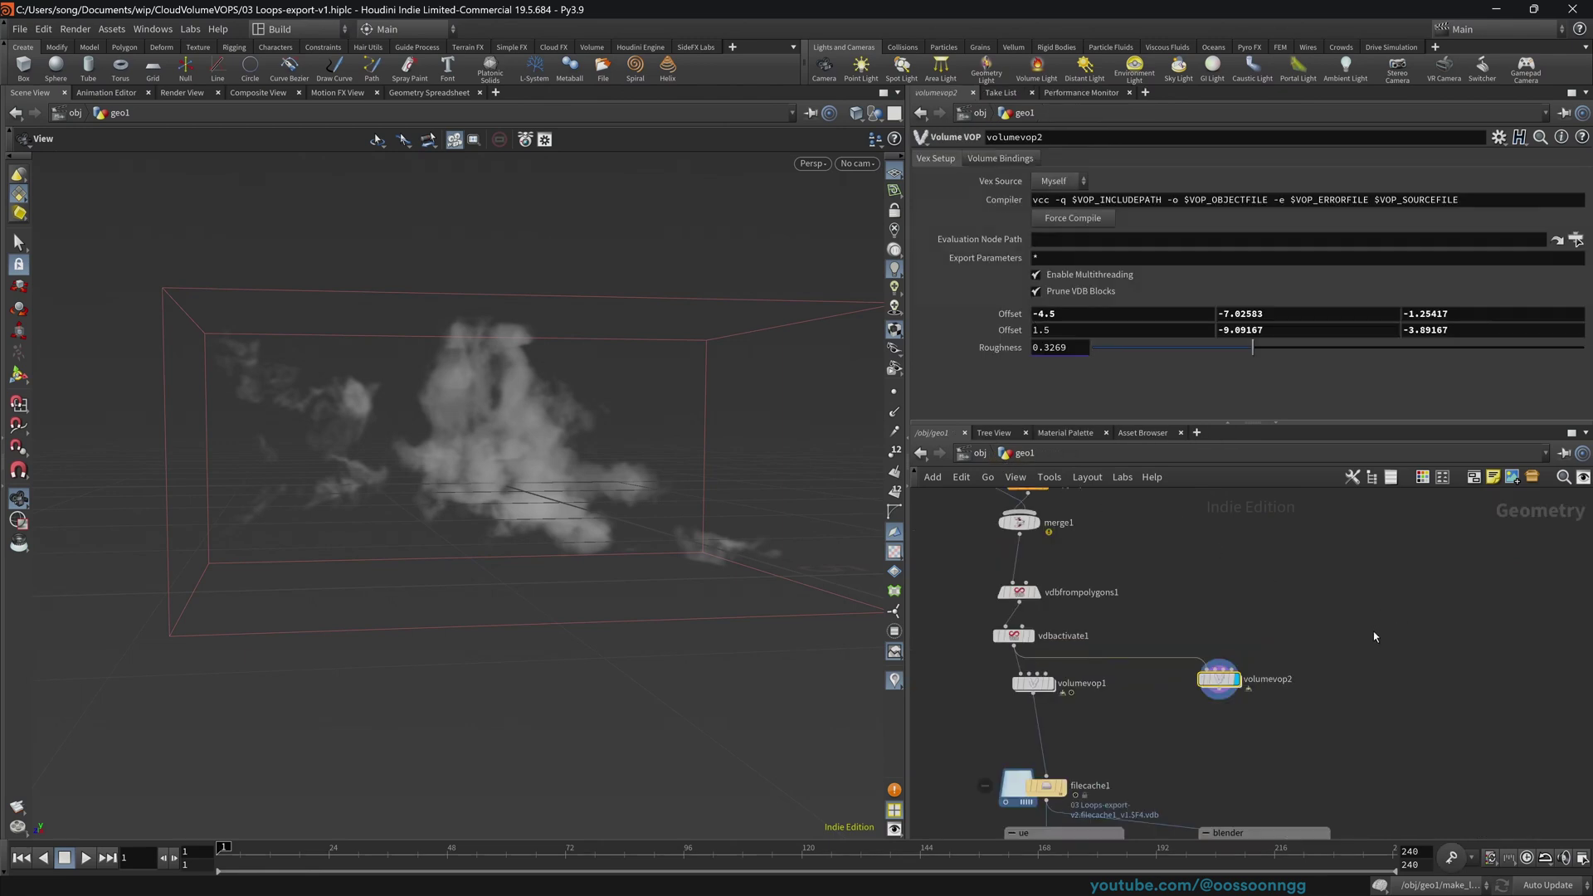
pyautogui.moveTo(968, 687); pyautogui.dragTo(1103, 700)
pyautogui.moveTo(1404, 500); pyautogui.dragTo(1138, 759)
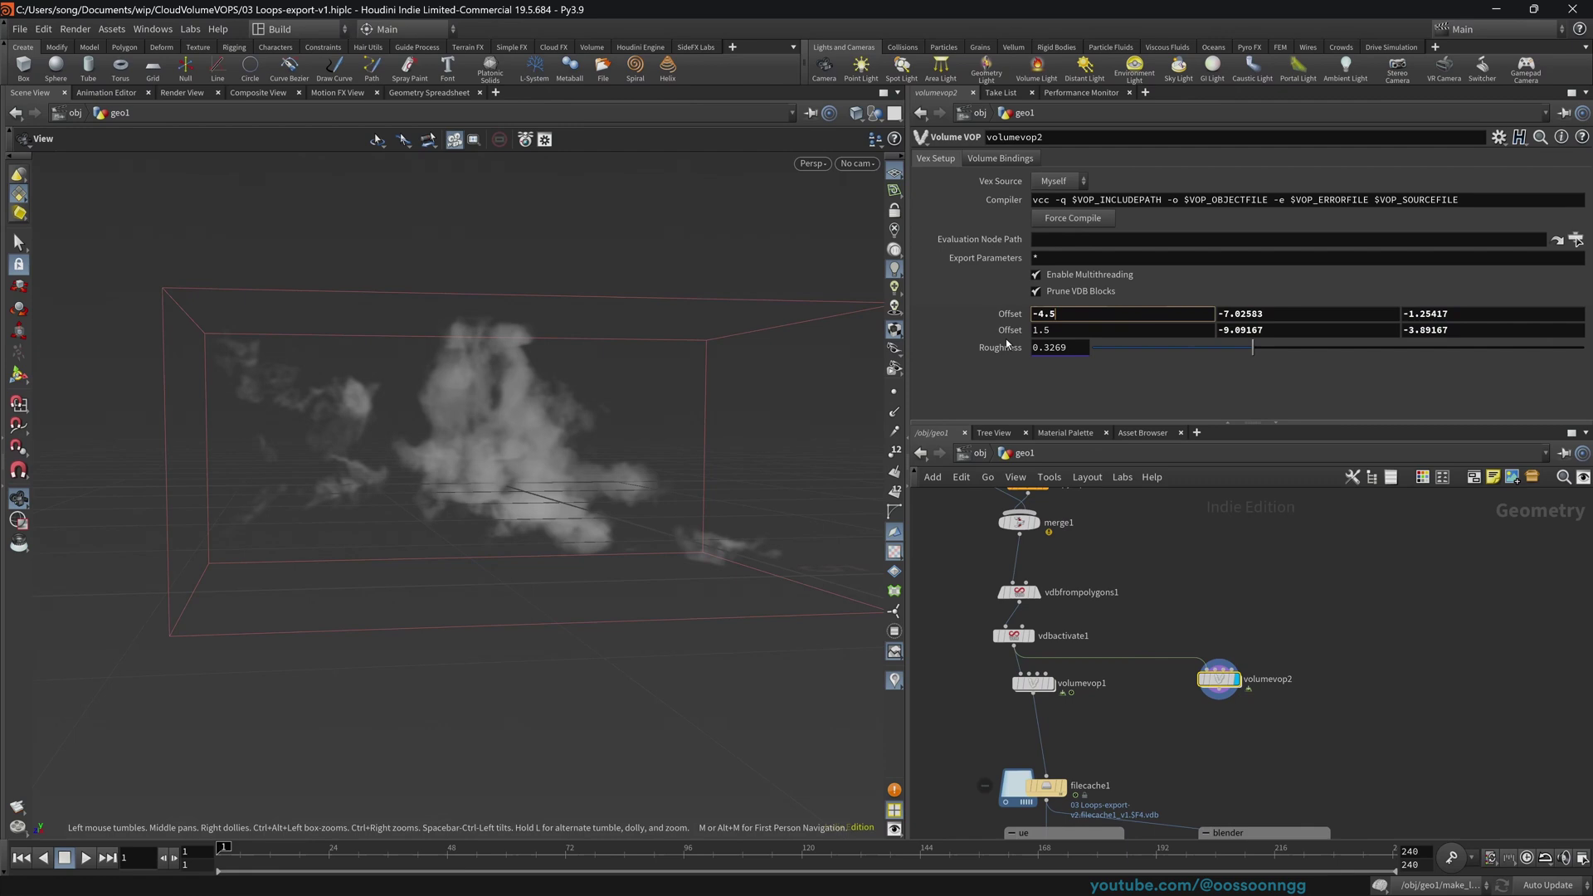
# - Set the X value of volumevop2's first Offset to the expression -4.5 +$T/10
pyautogui.click(1070, 315)
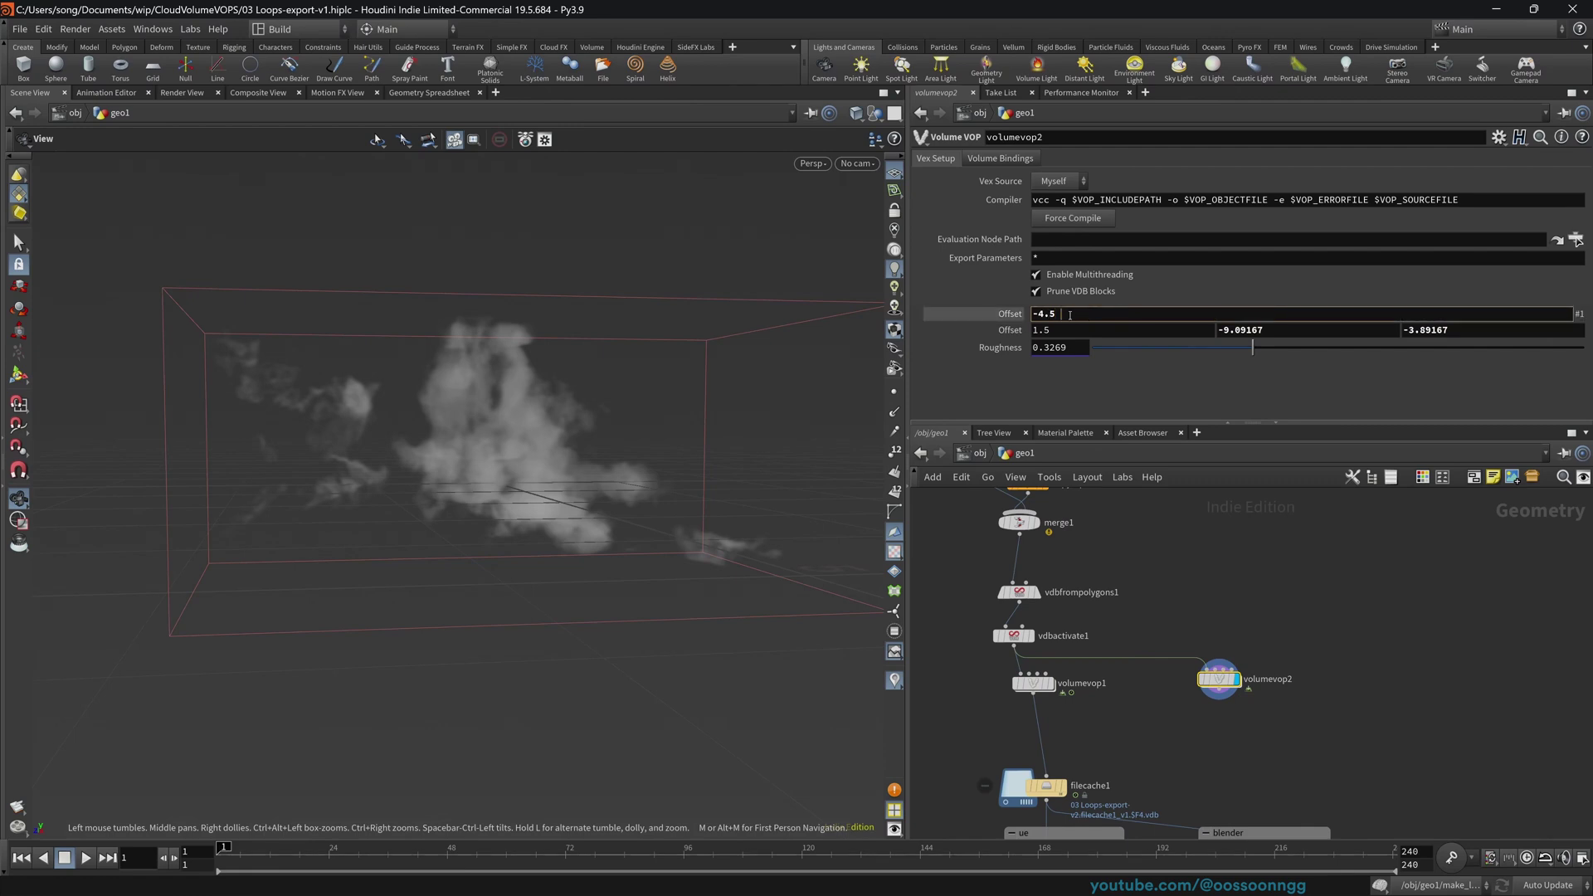
pyautogui.write('+$T')
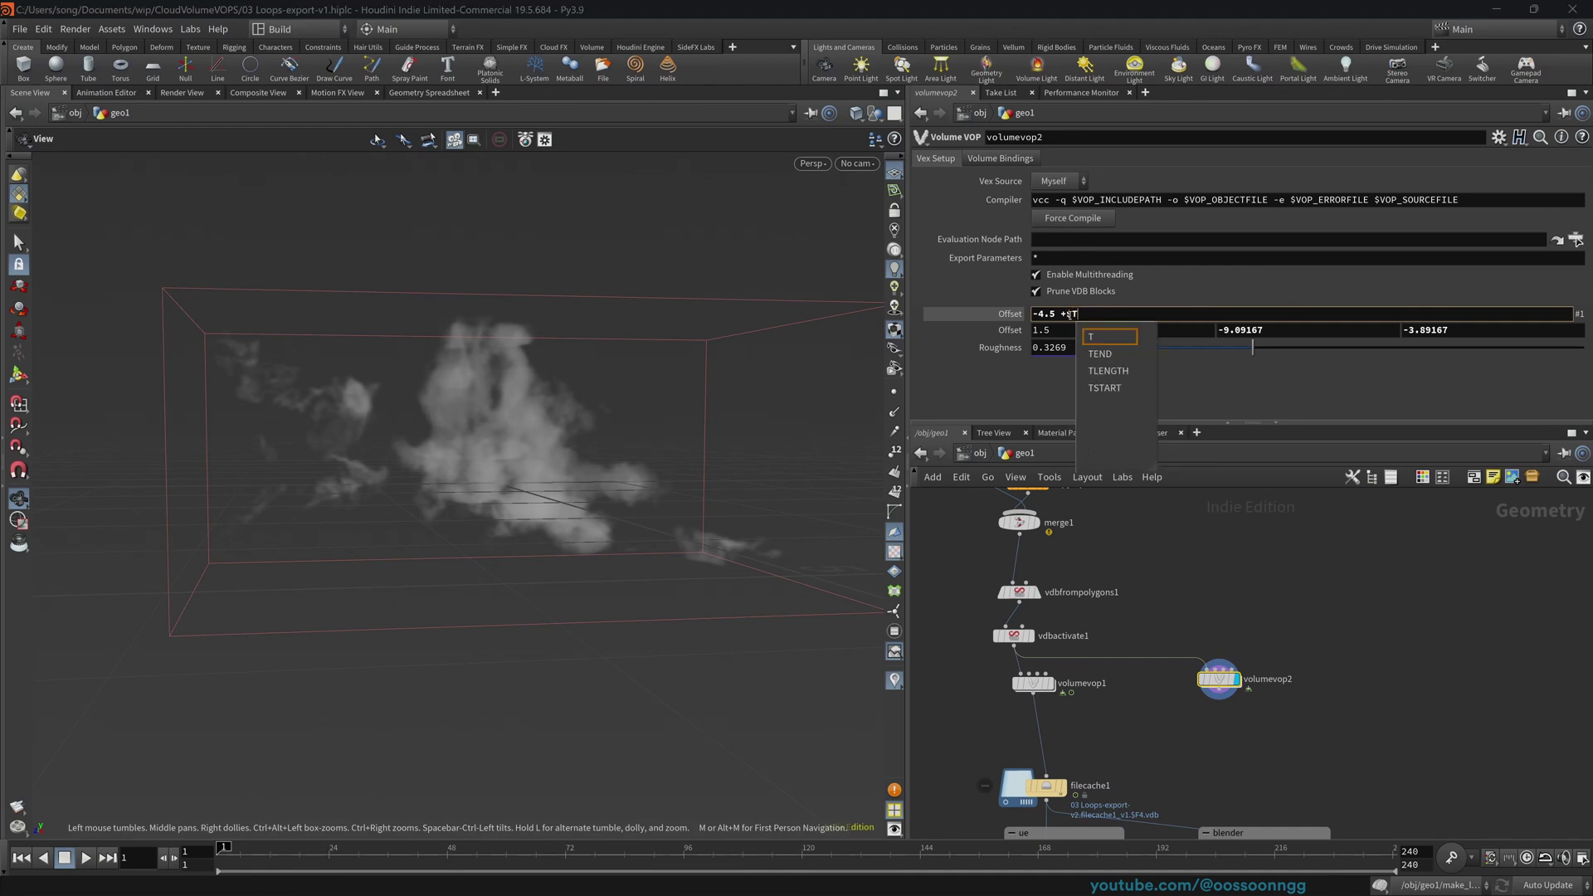
pyautogui.write('/10')
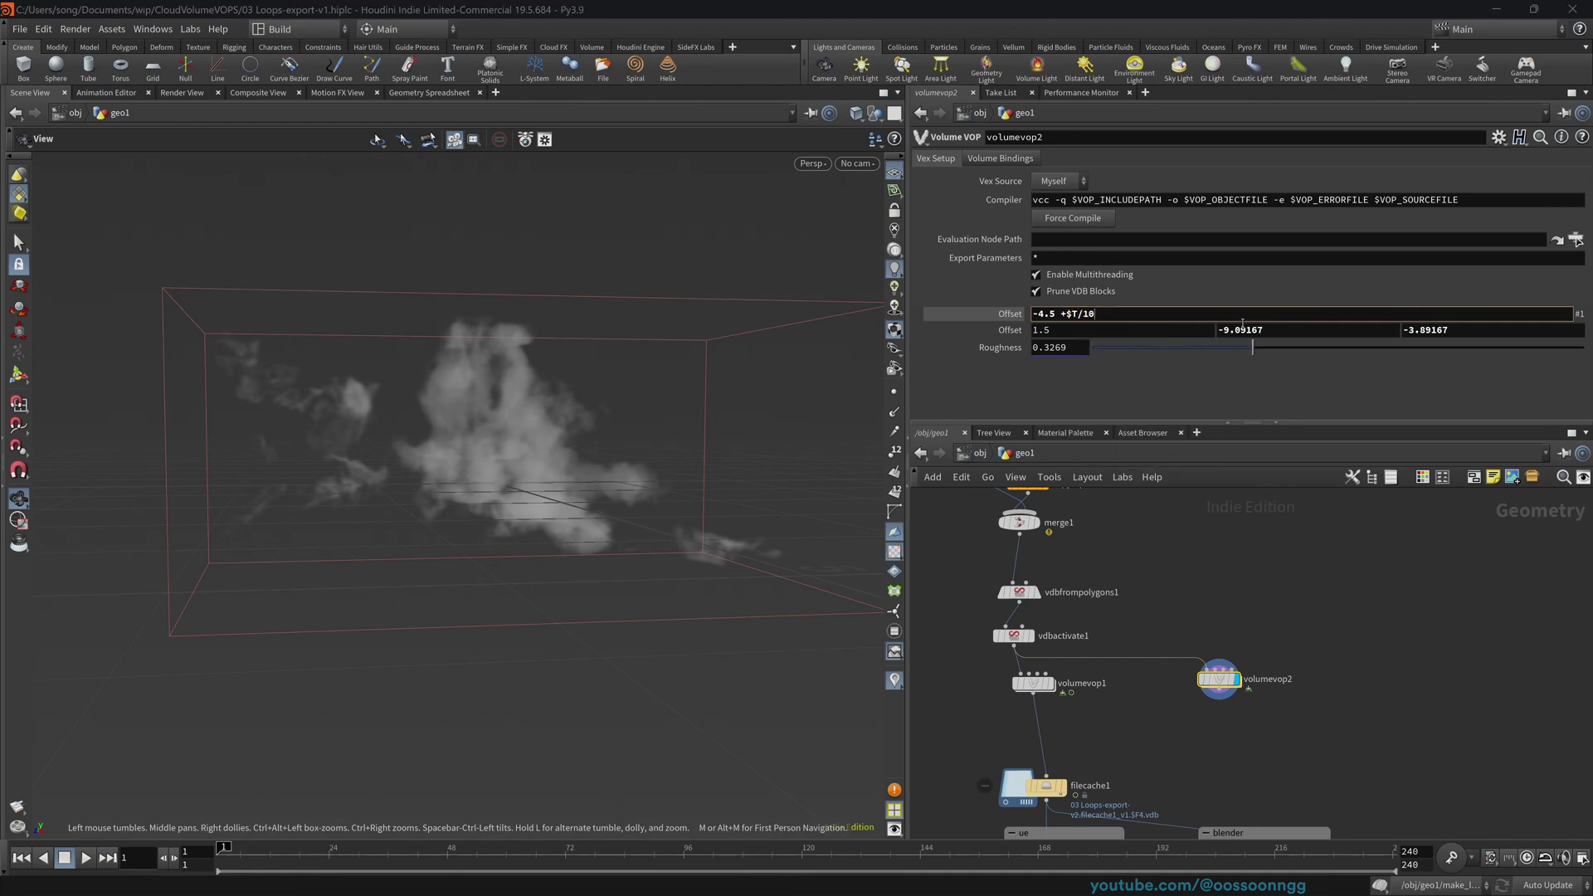
pyautogui.press('Return')
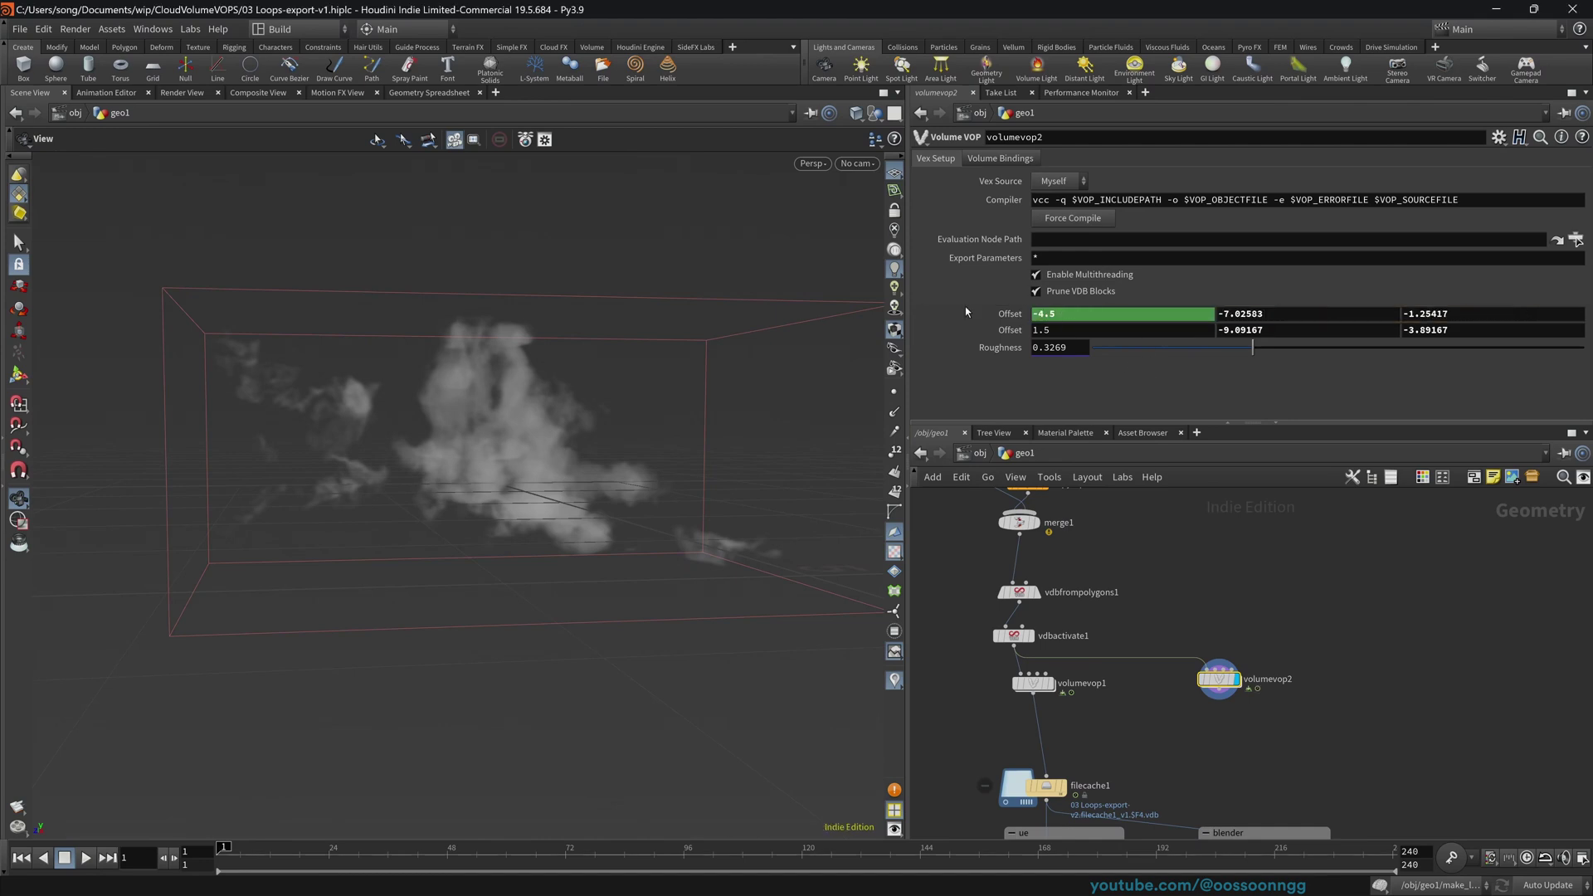
# - Play the timeline and jump between several frames to preview the cloud's offset motion up close
pyautogui.click(85, 858)
pyautogui.press('Right')
pyautogui.press('Right')
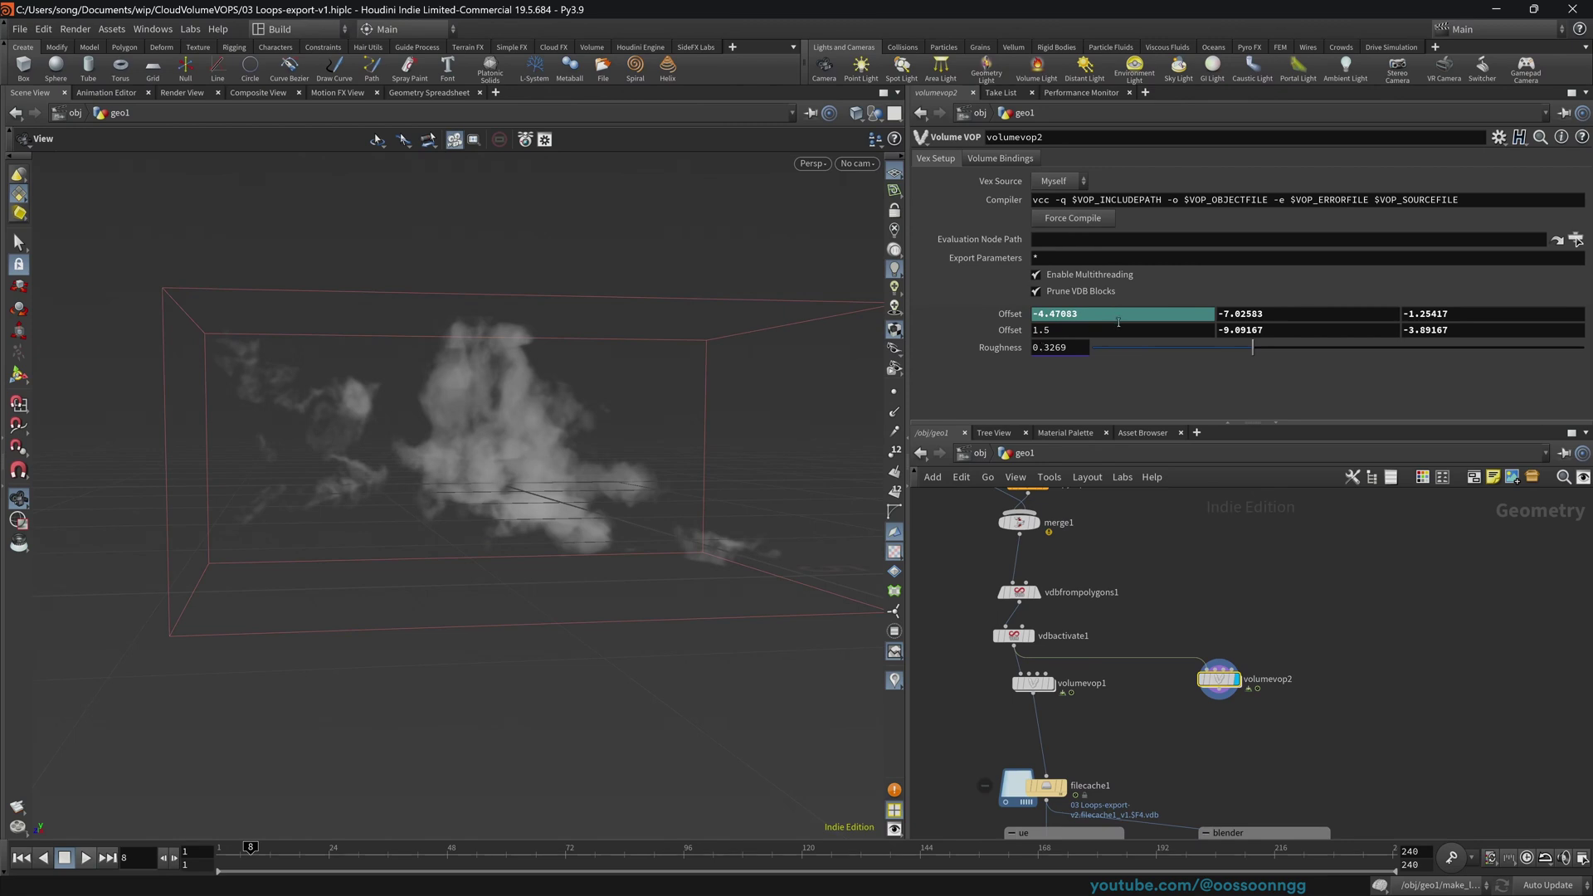
pyautogui.click(306, 854)
pyautogui.click(442, 854)
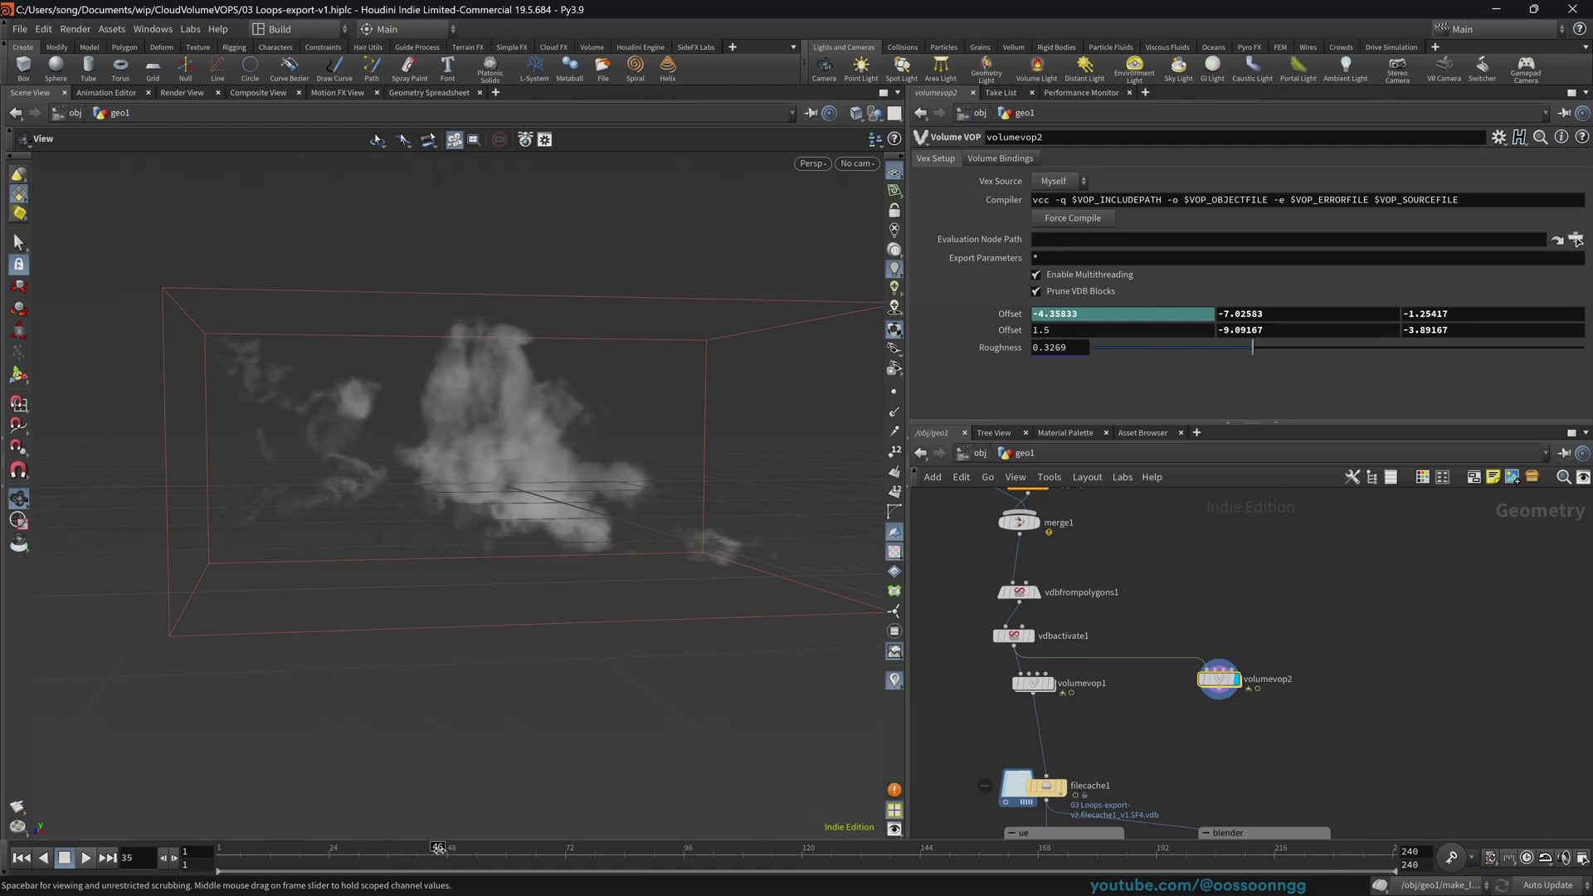
pyautogui.click(620, 851)
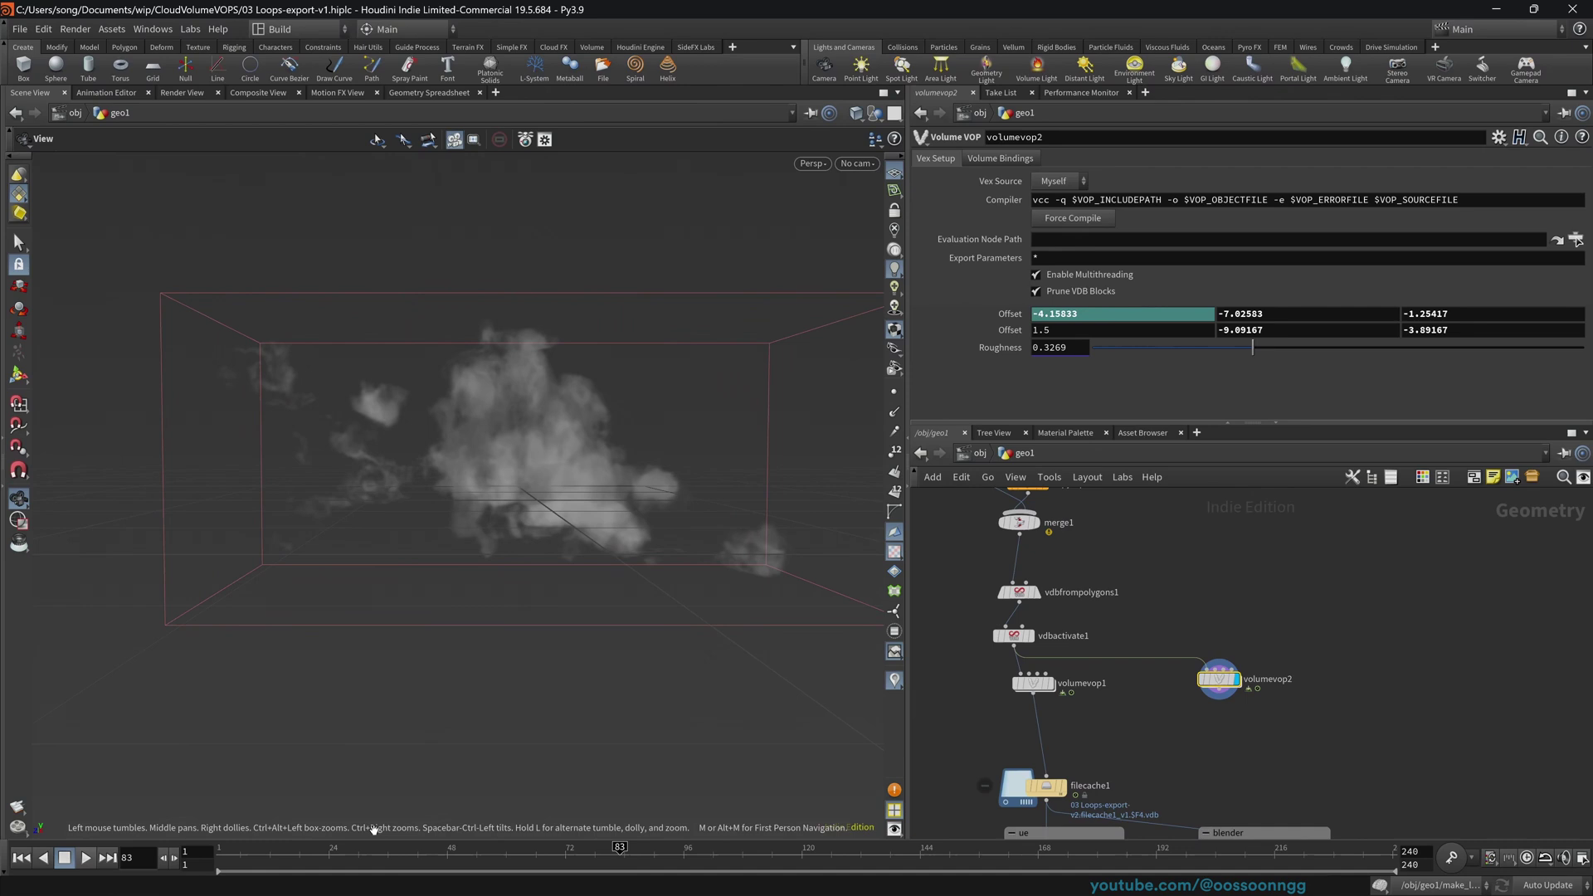
pyautogui.click(373, 852)
pyautogui.press('Up')
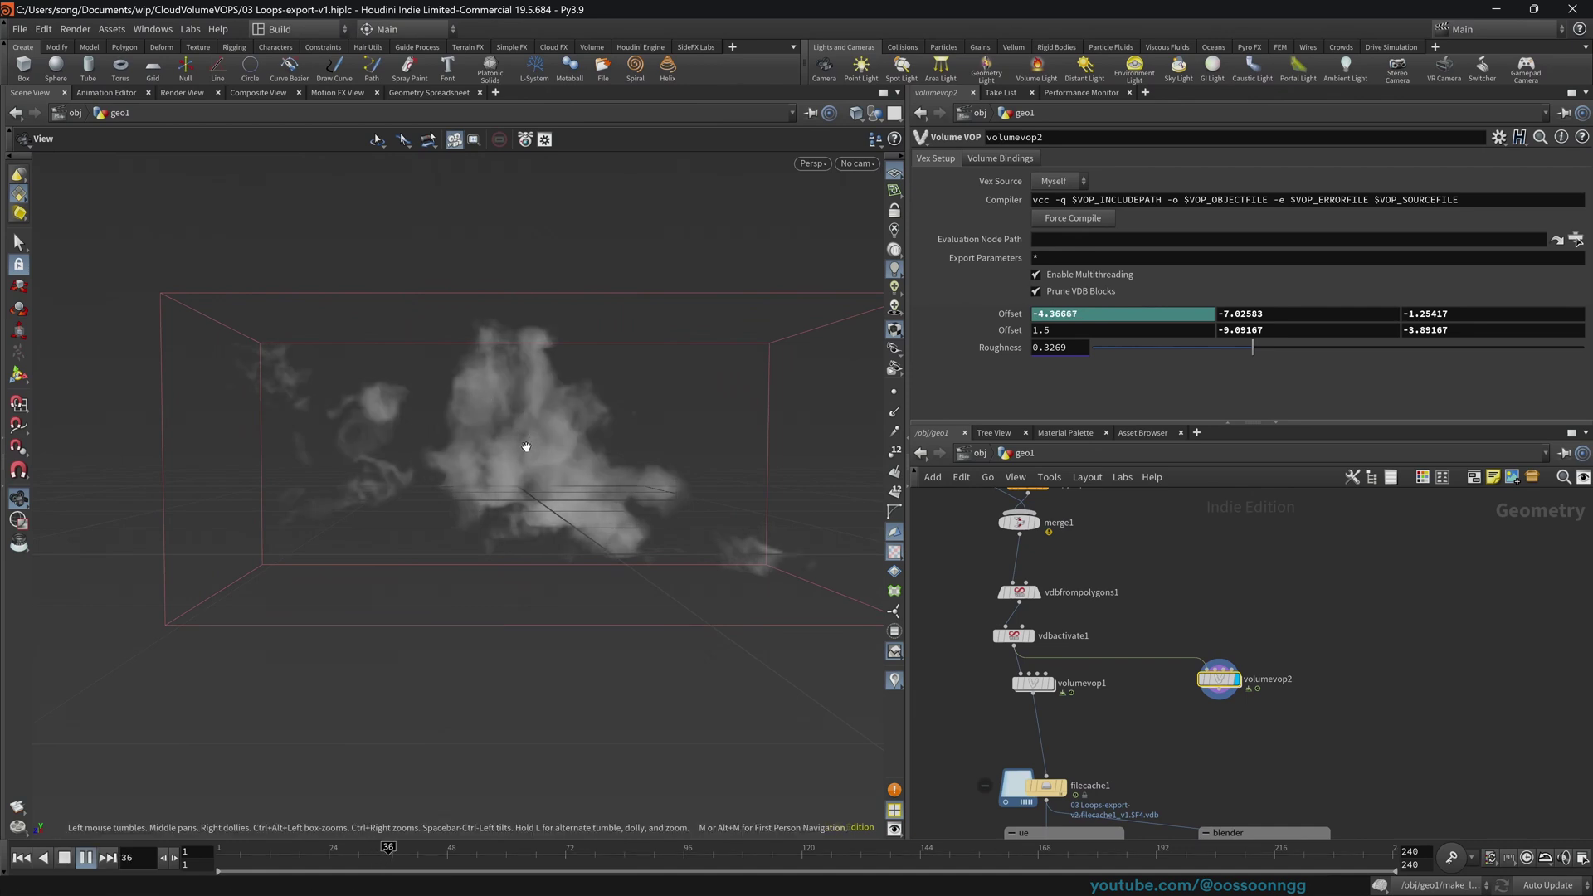
pyautogui.press('Up')
pyautogui.scroll(2, 505, 480)
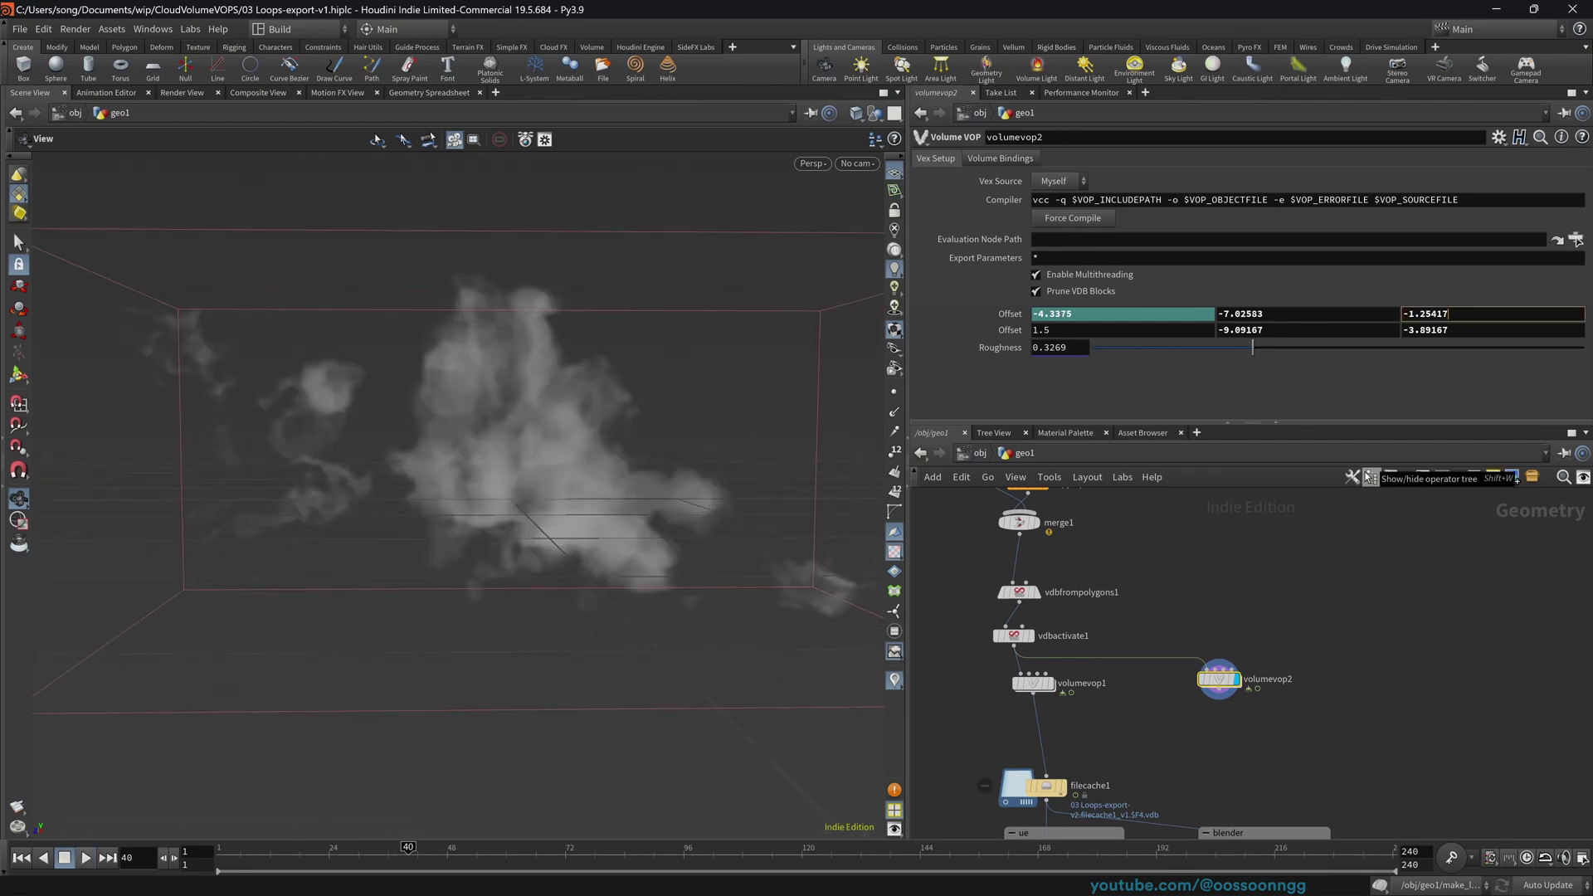
# - Set the Z value of volumevop2's first Offset to the expression -1.25417 +$T/5
pyautogui.write('+$')
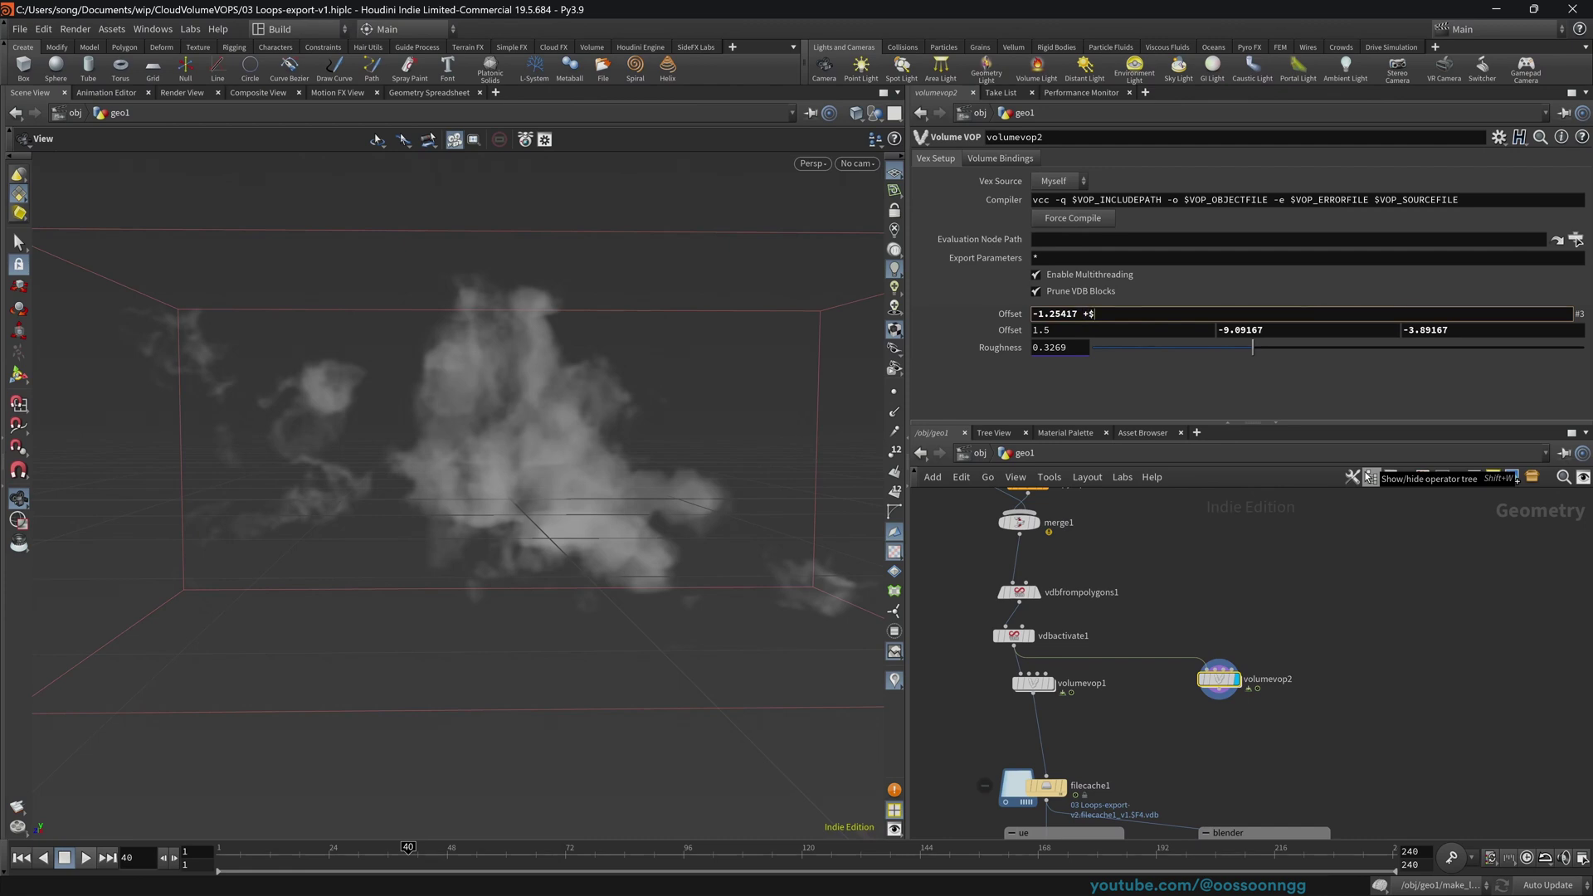
pyautogui.write('T/5')
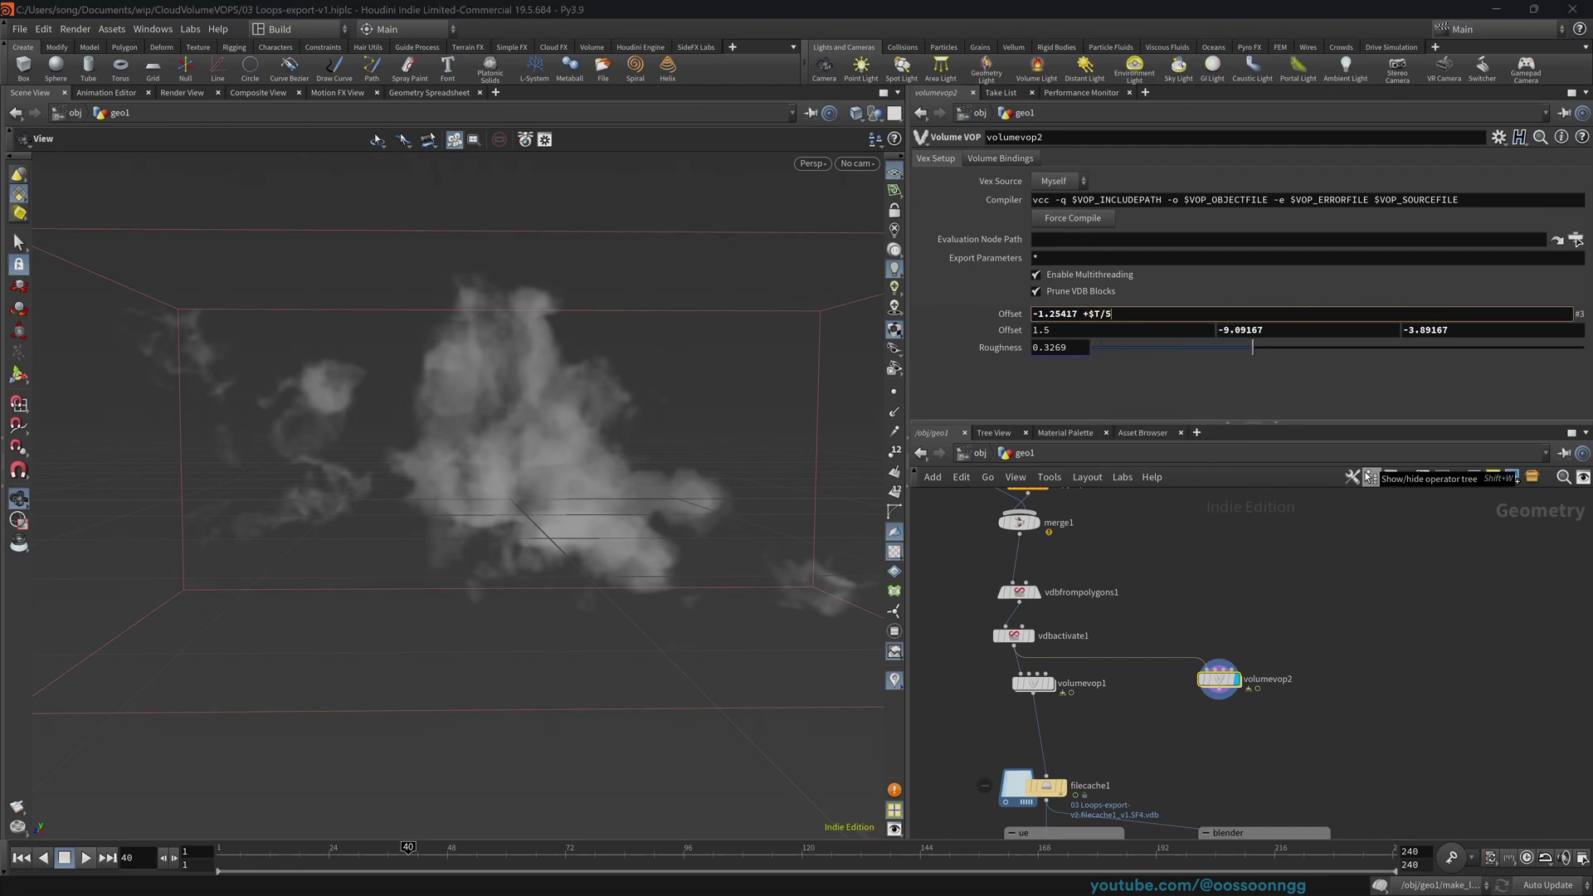
pyautogui.press('Return')
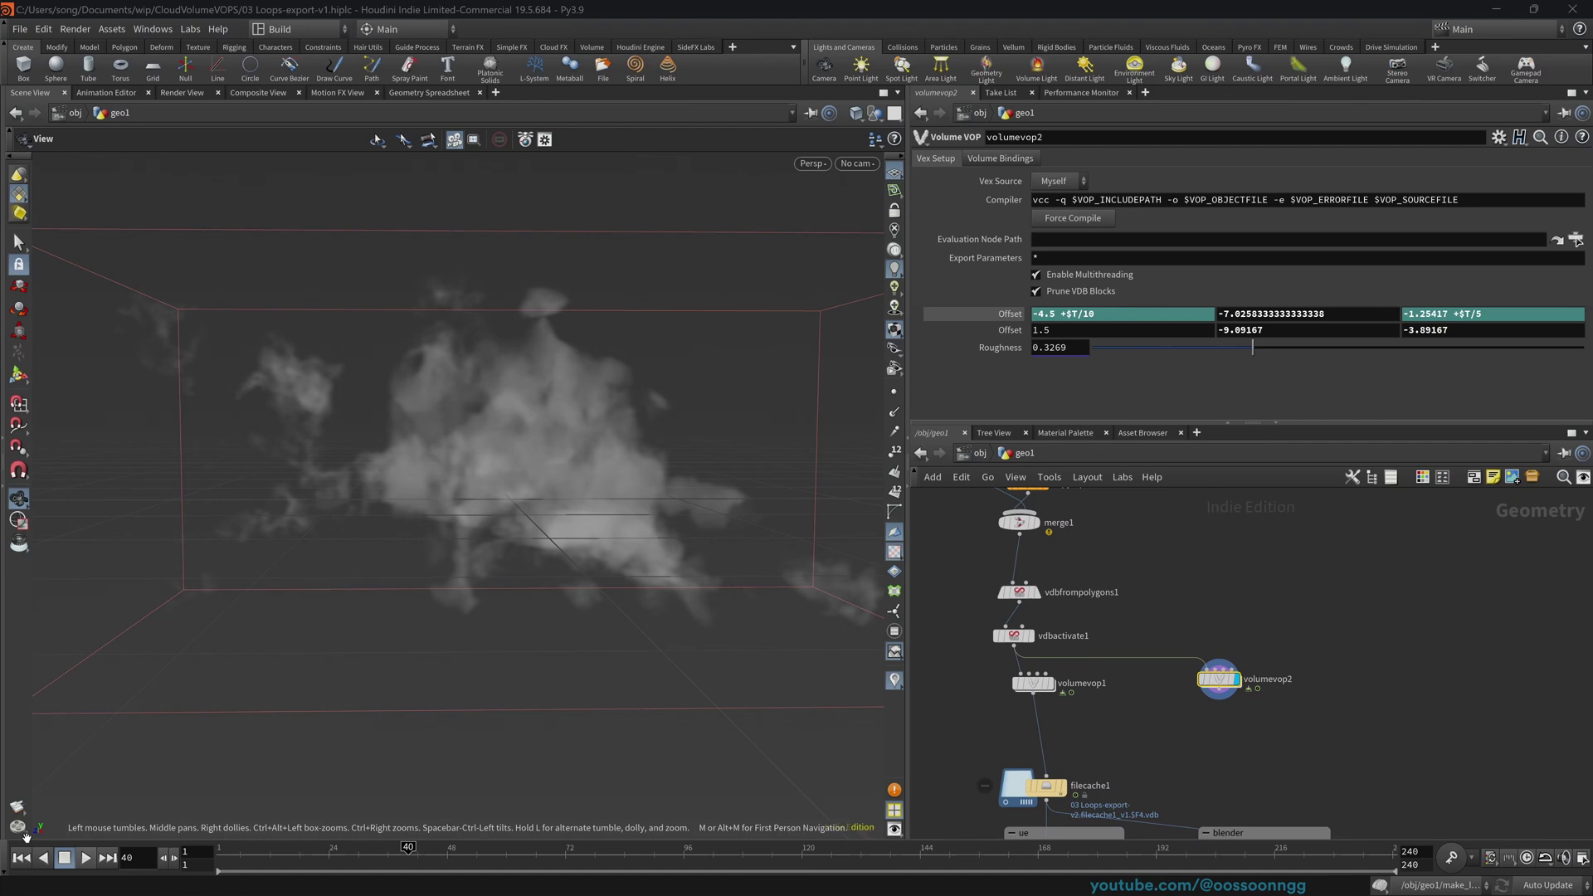
# - Return the timeline to the first frame and open the settings for a new flipbook of the viewport
pyautogui.click(22, 857)
pyautogui.click(17, 828)
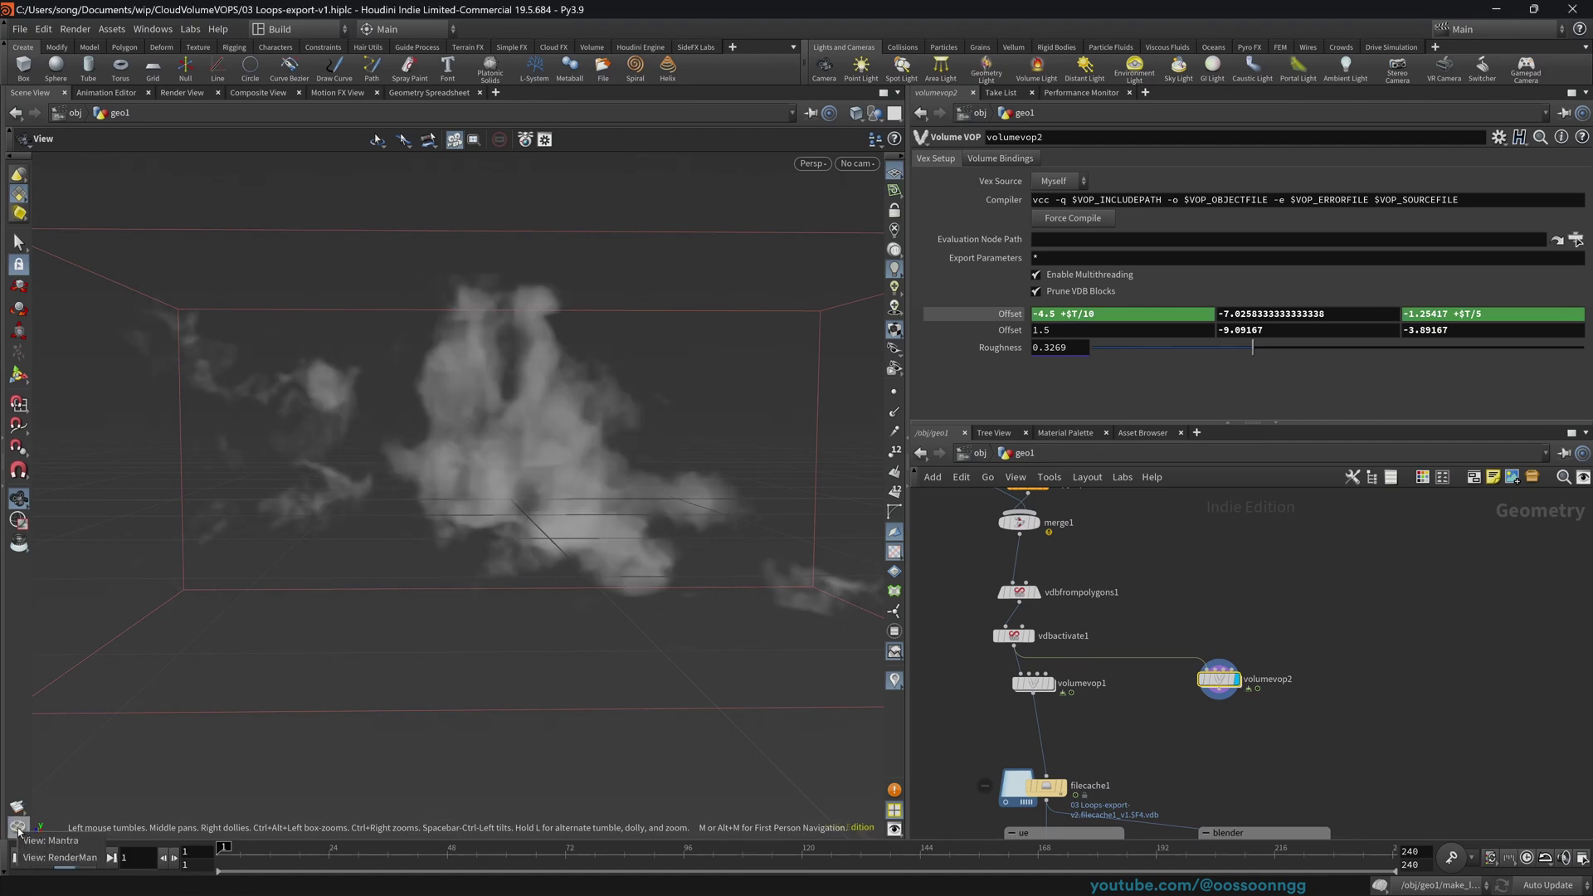
pyautogui.click(20, 768)
pyautogui.click(18, 806)
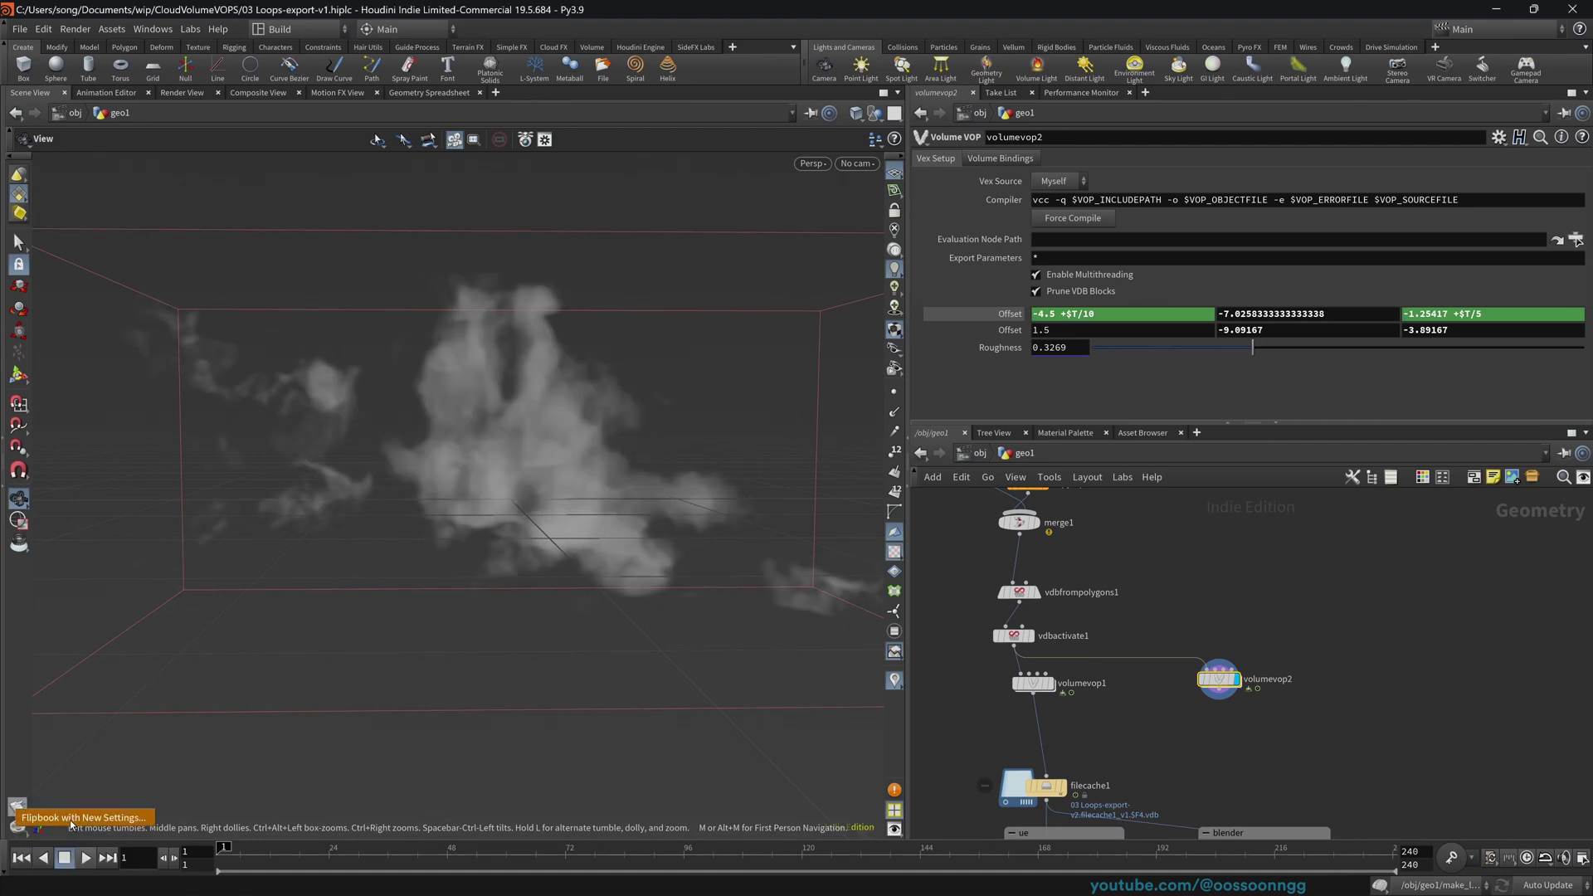
pyautogui.click(17, 806)
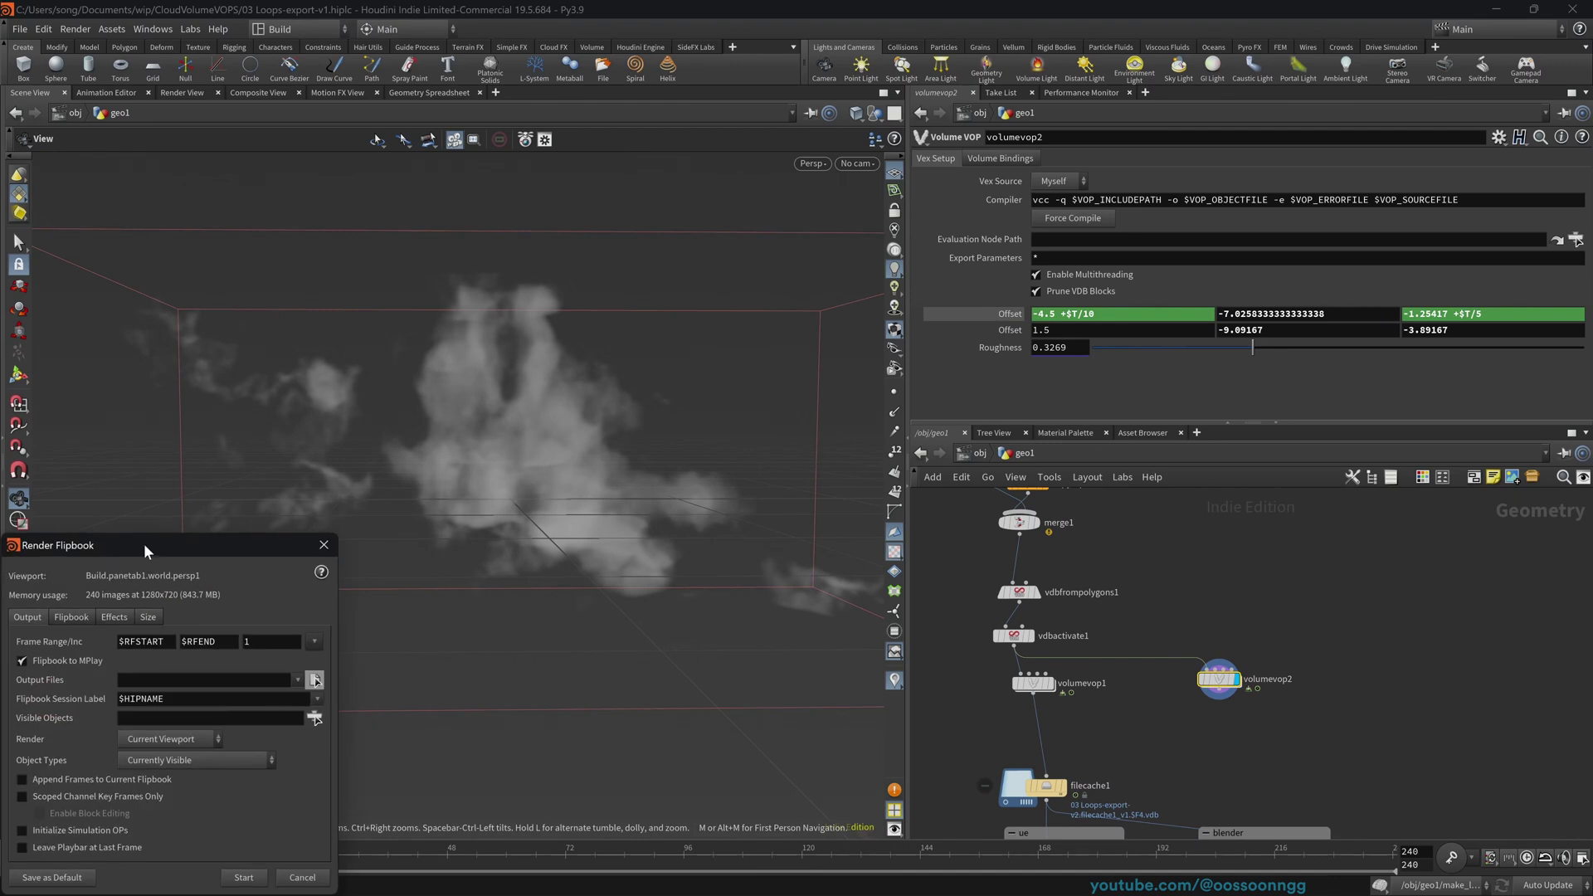
pyautogui.moveTo(153, 577); pyautogui.dragTo(680, 354)
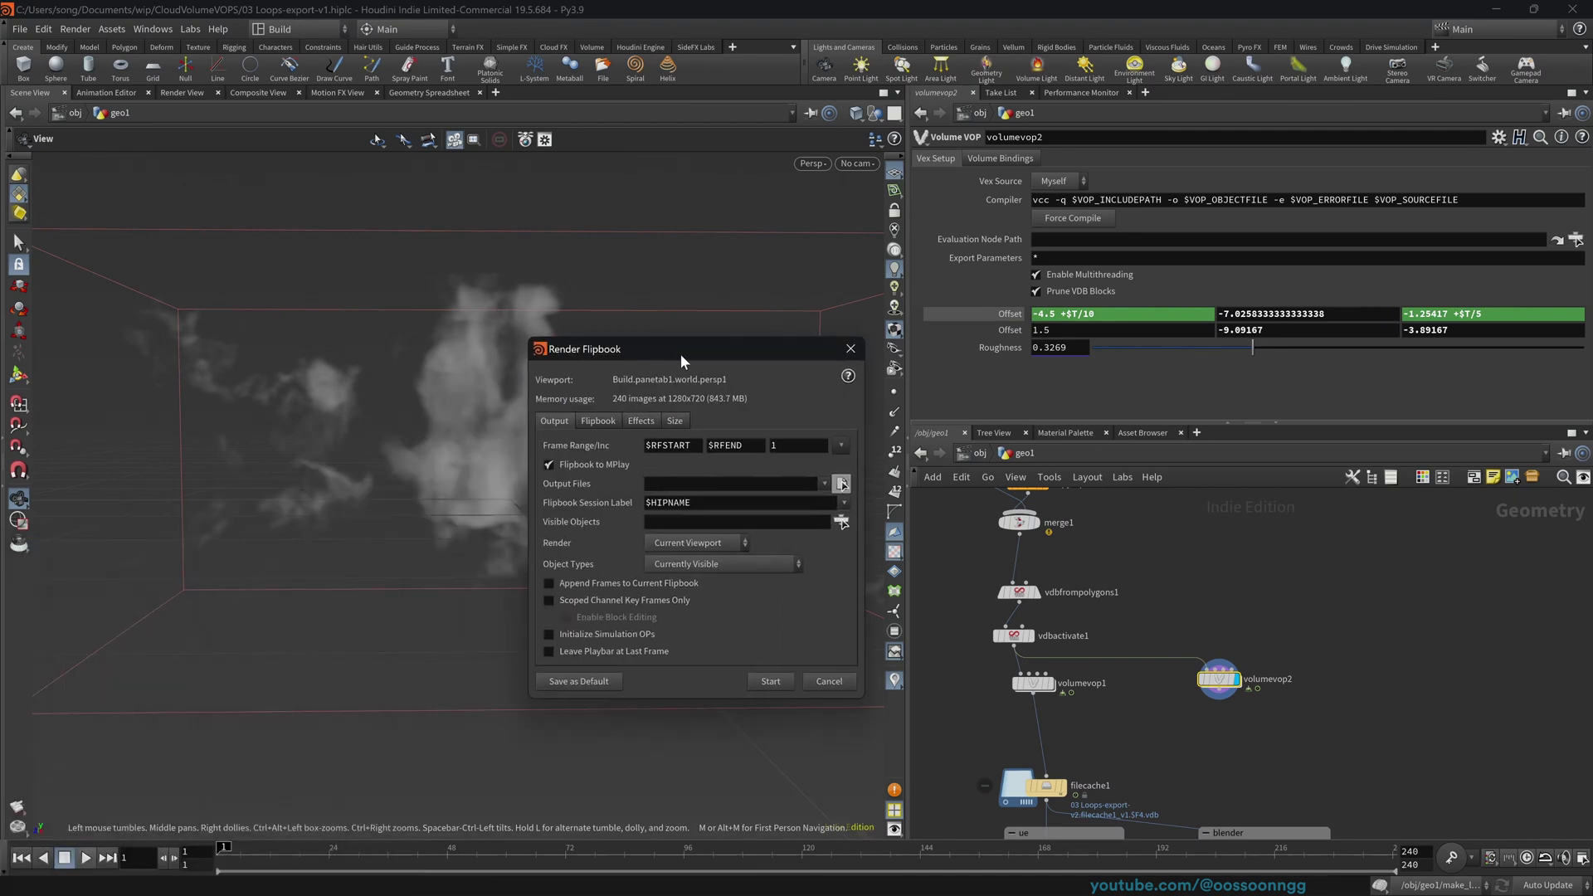
# - Set the flipbook's frame range to 1 through 30
pyautogui.doubleClick(698, 445)
pyautogui.write('1')
pyautogui.press('Tab')
pyautogui.write('30')
# - Set the flipbook resolution to the HDTV 1080 preset and start rendering it
pyautogui.click(676, 422)
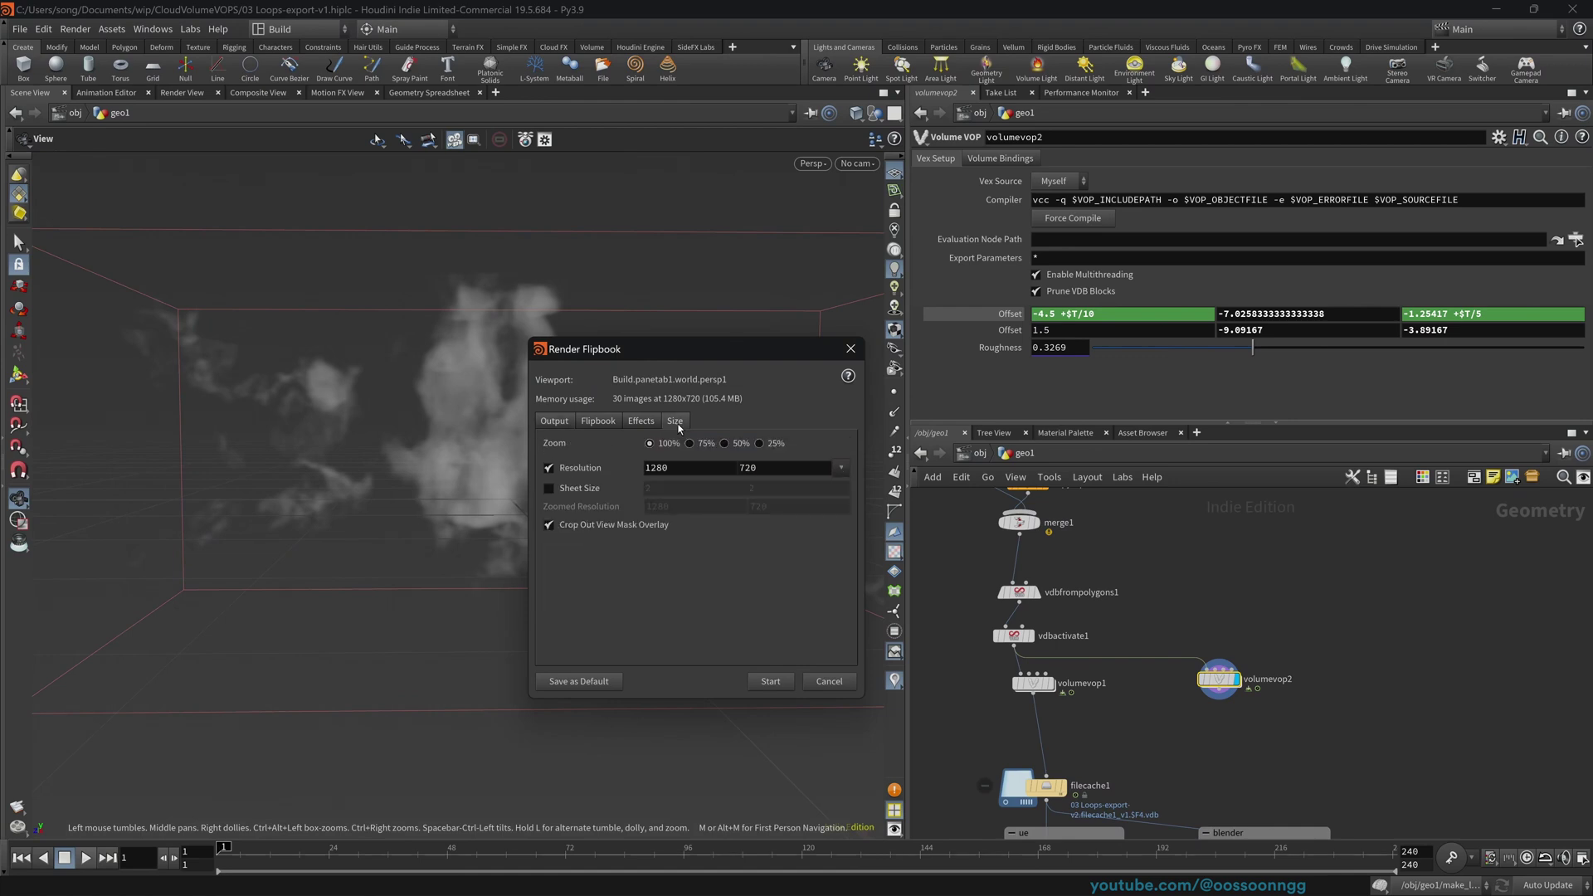
pyautogui.click(840, 467)
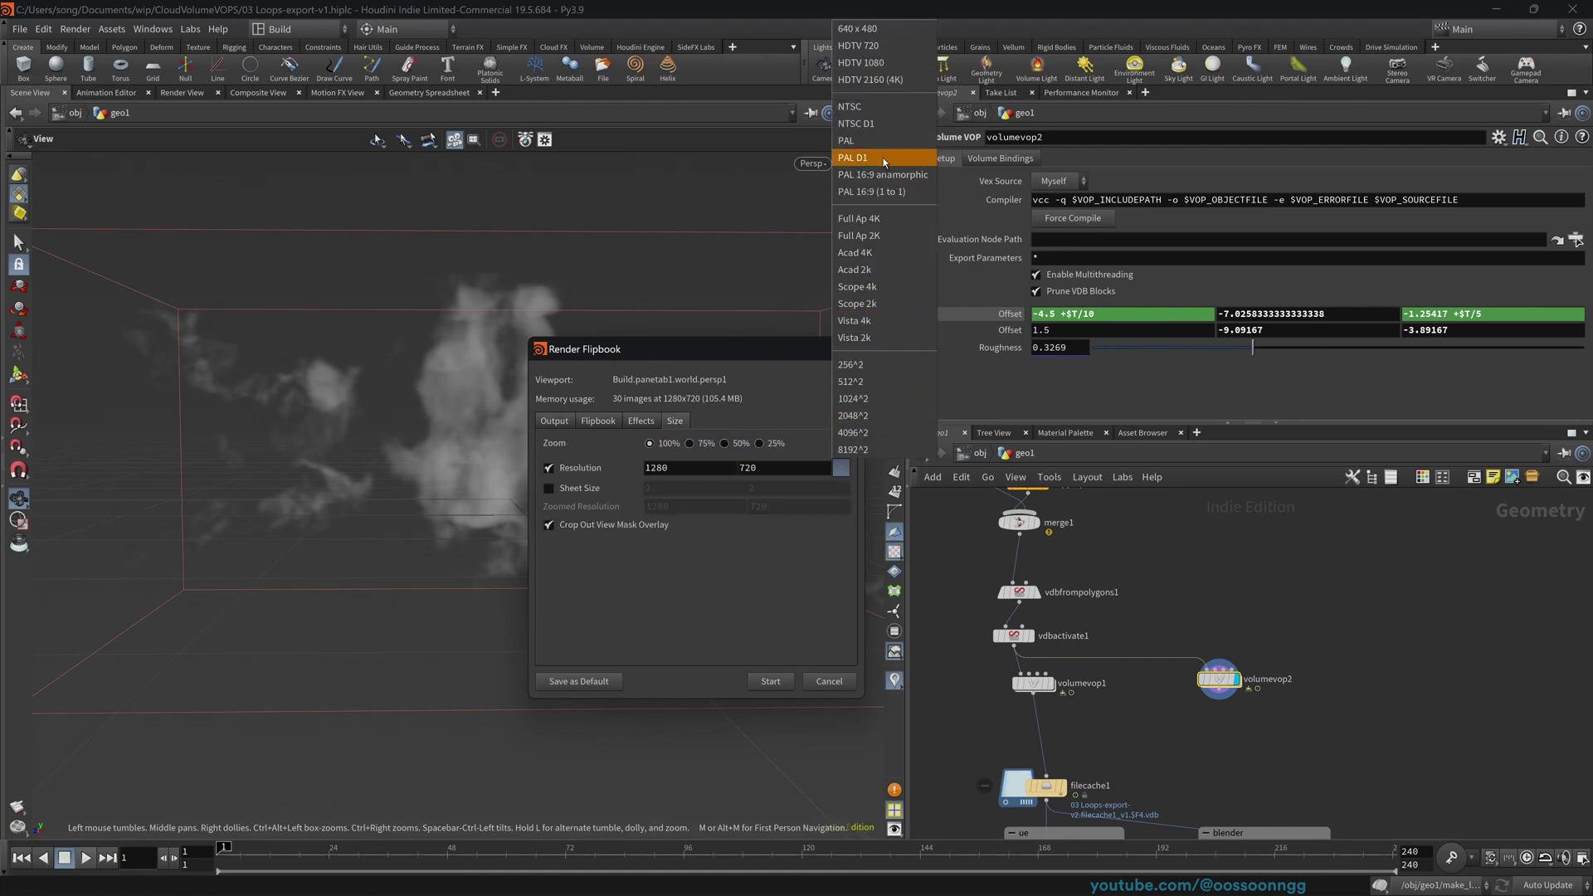
pyautogui.click(861, 62)
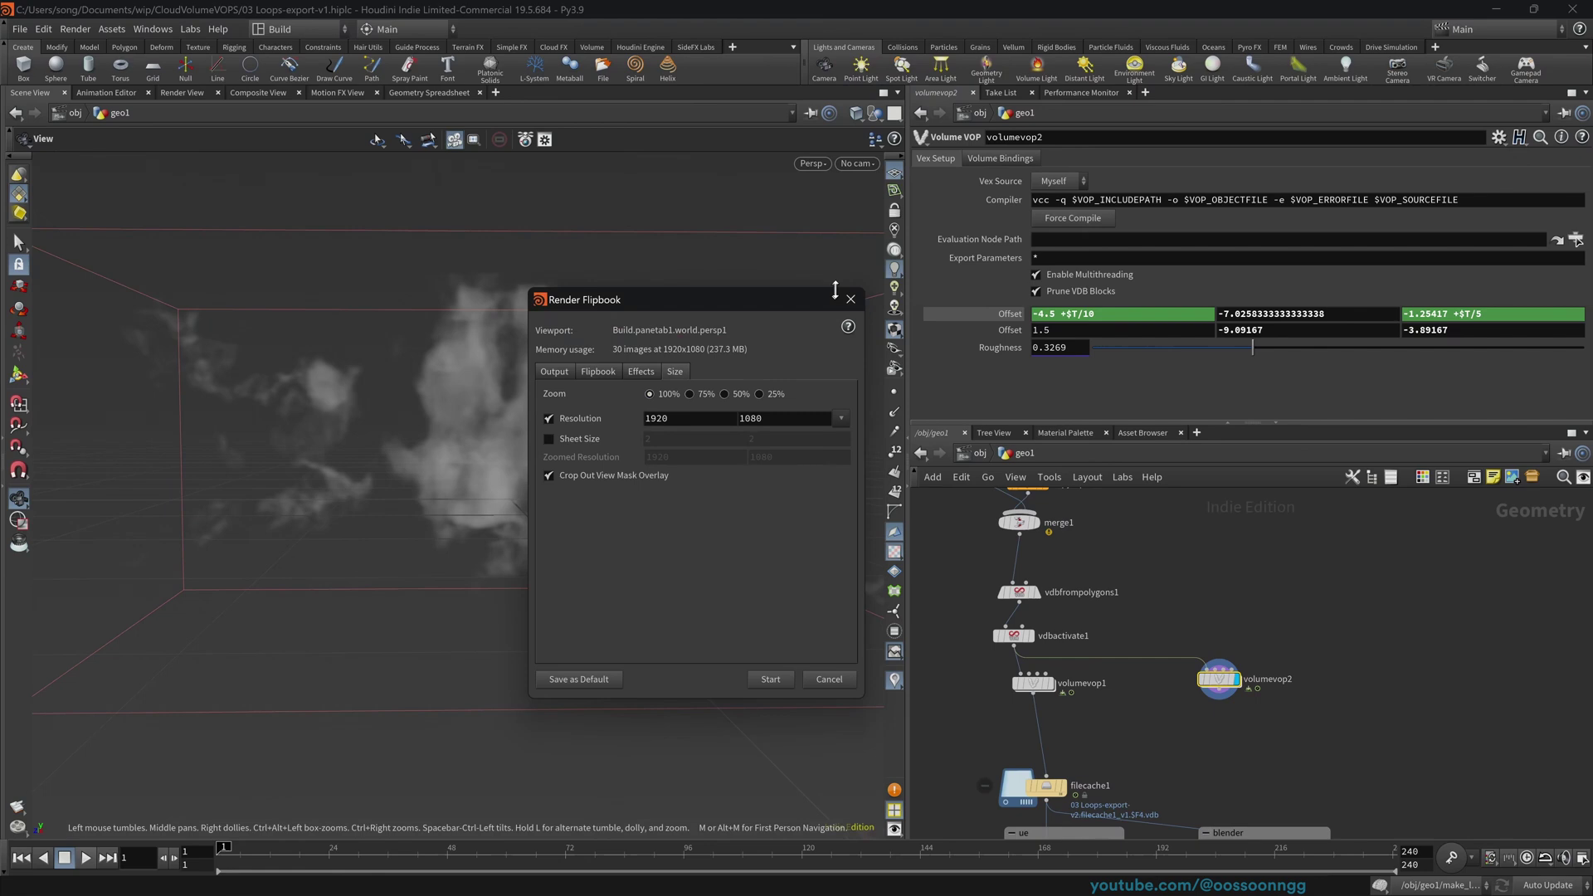
pyautogui.click(780, 685)
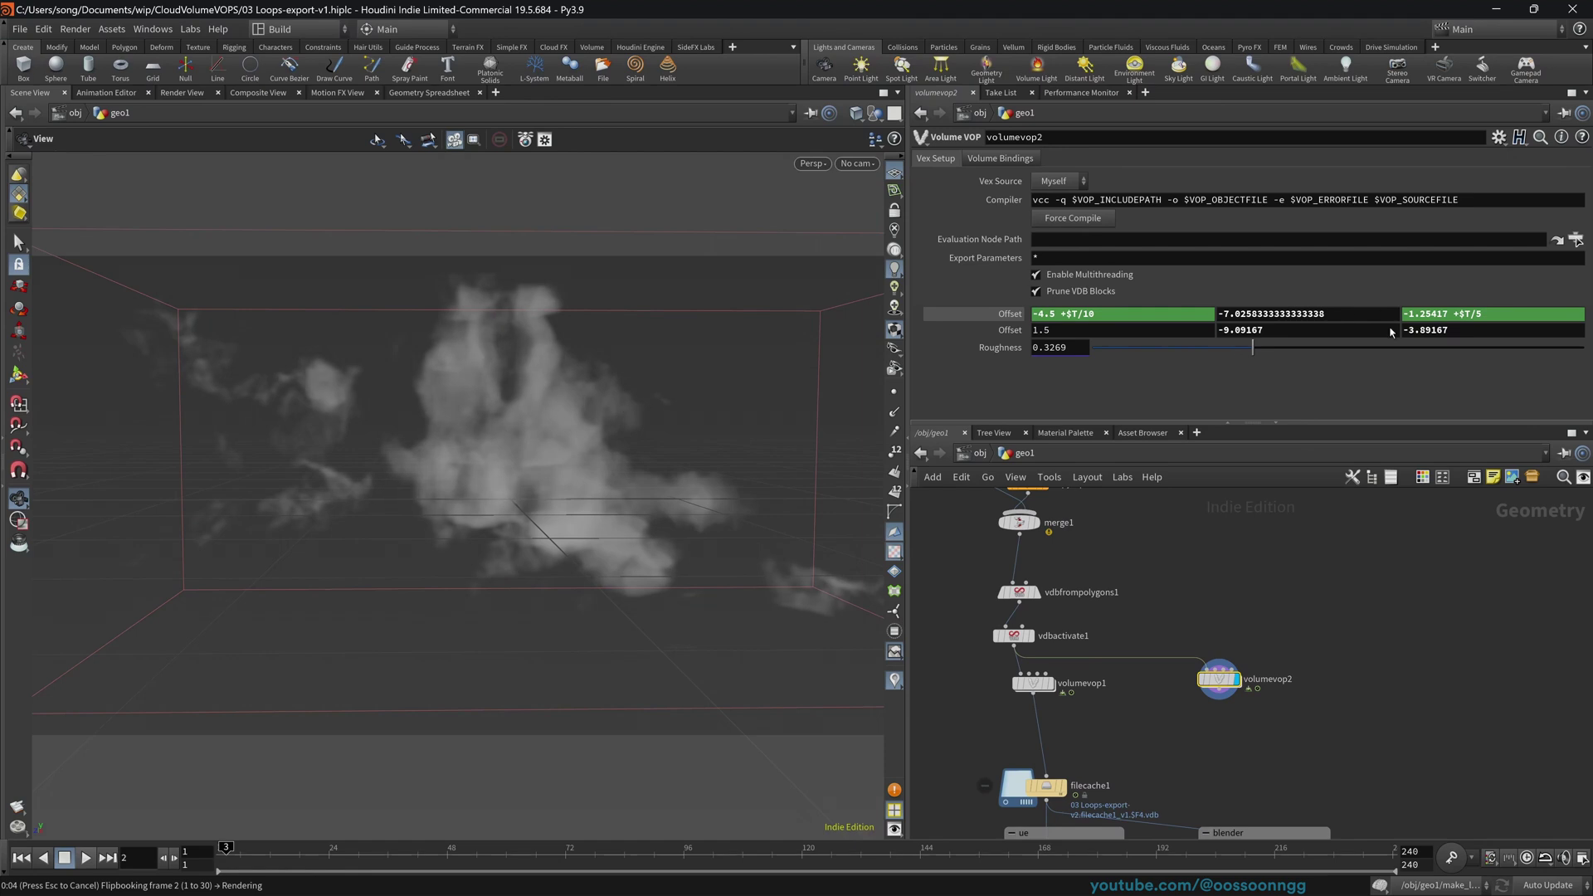
# - Play back the rendered flipbook frames in MPlay to review the cloud motion, and close the player
pyautogui.moveTo(449, 15); pyautogui.dragTo(746, 154)
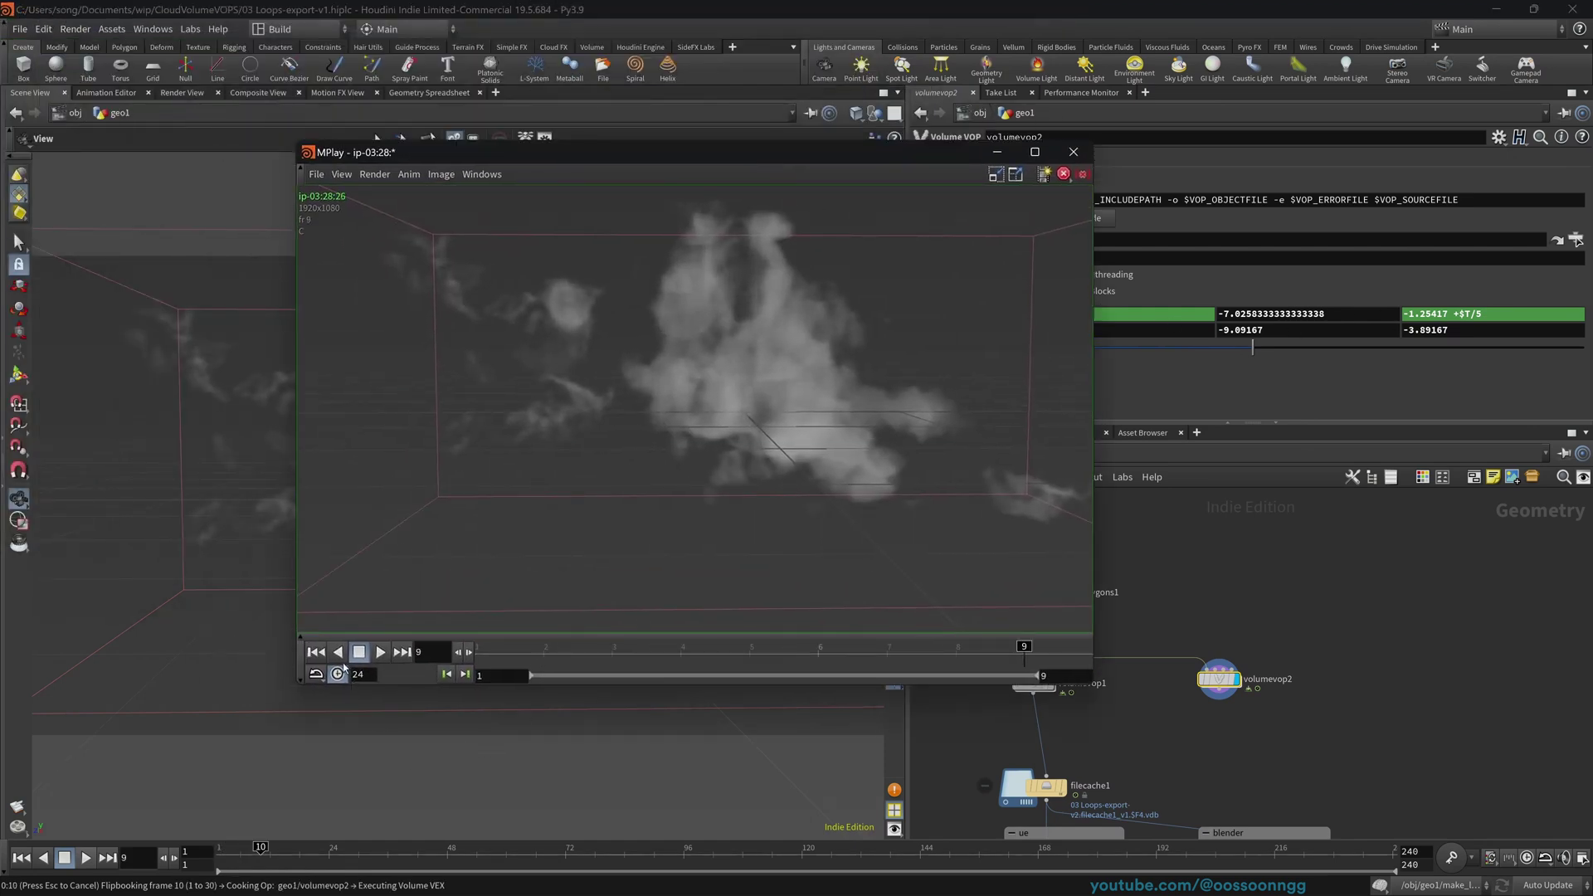
pyautogui.click(380, 651)
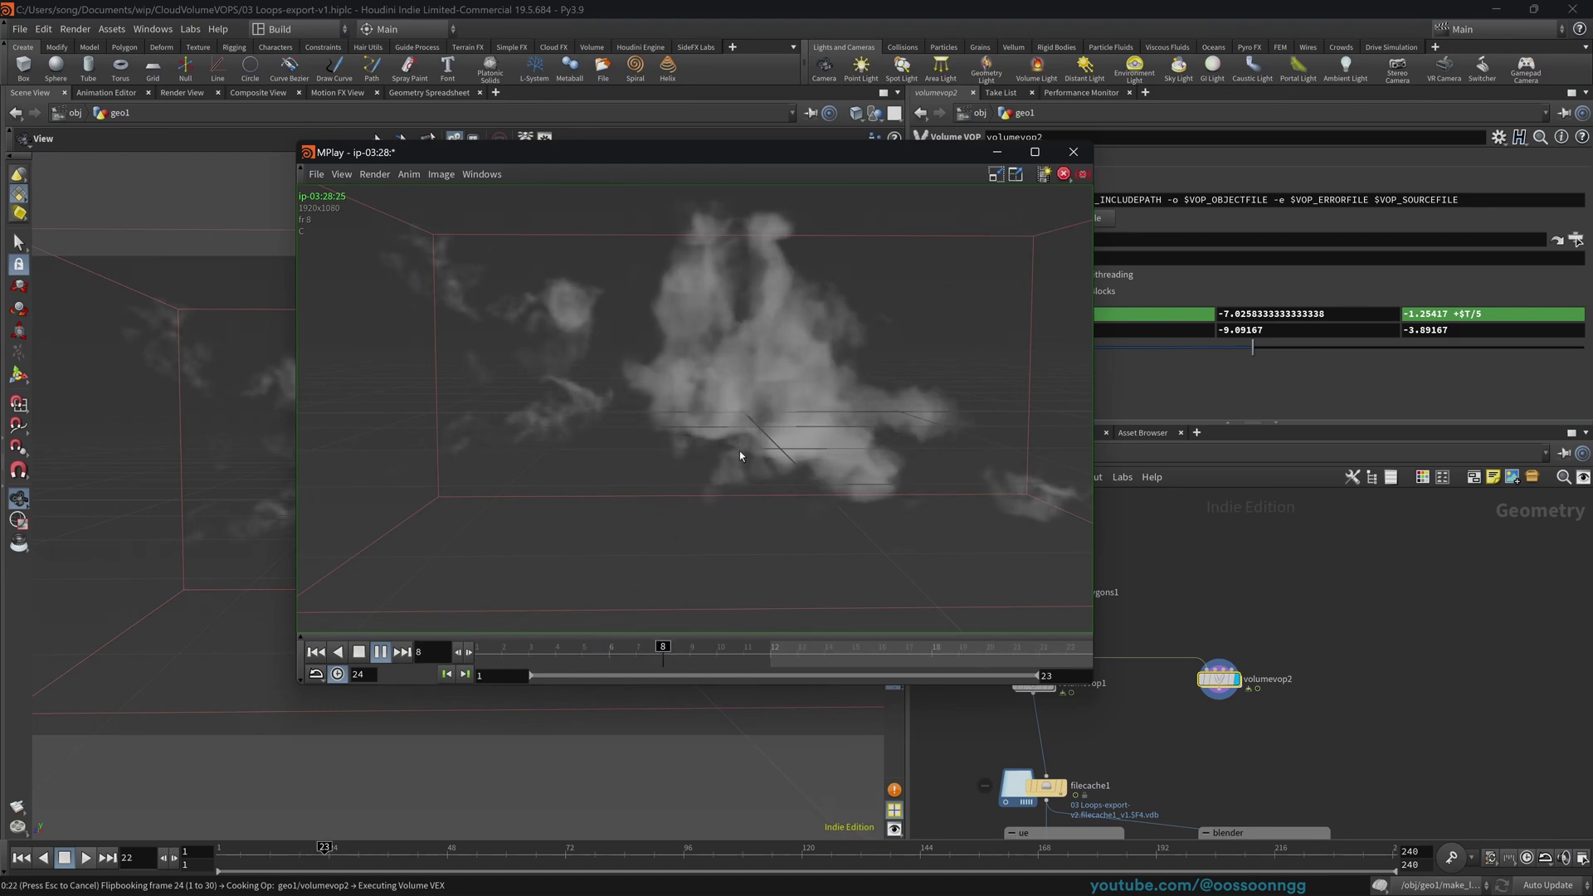
pyautogui.click(360, 653)
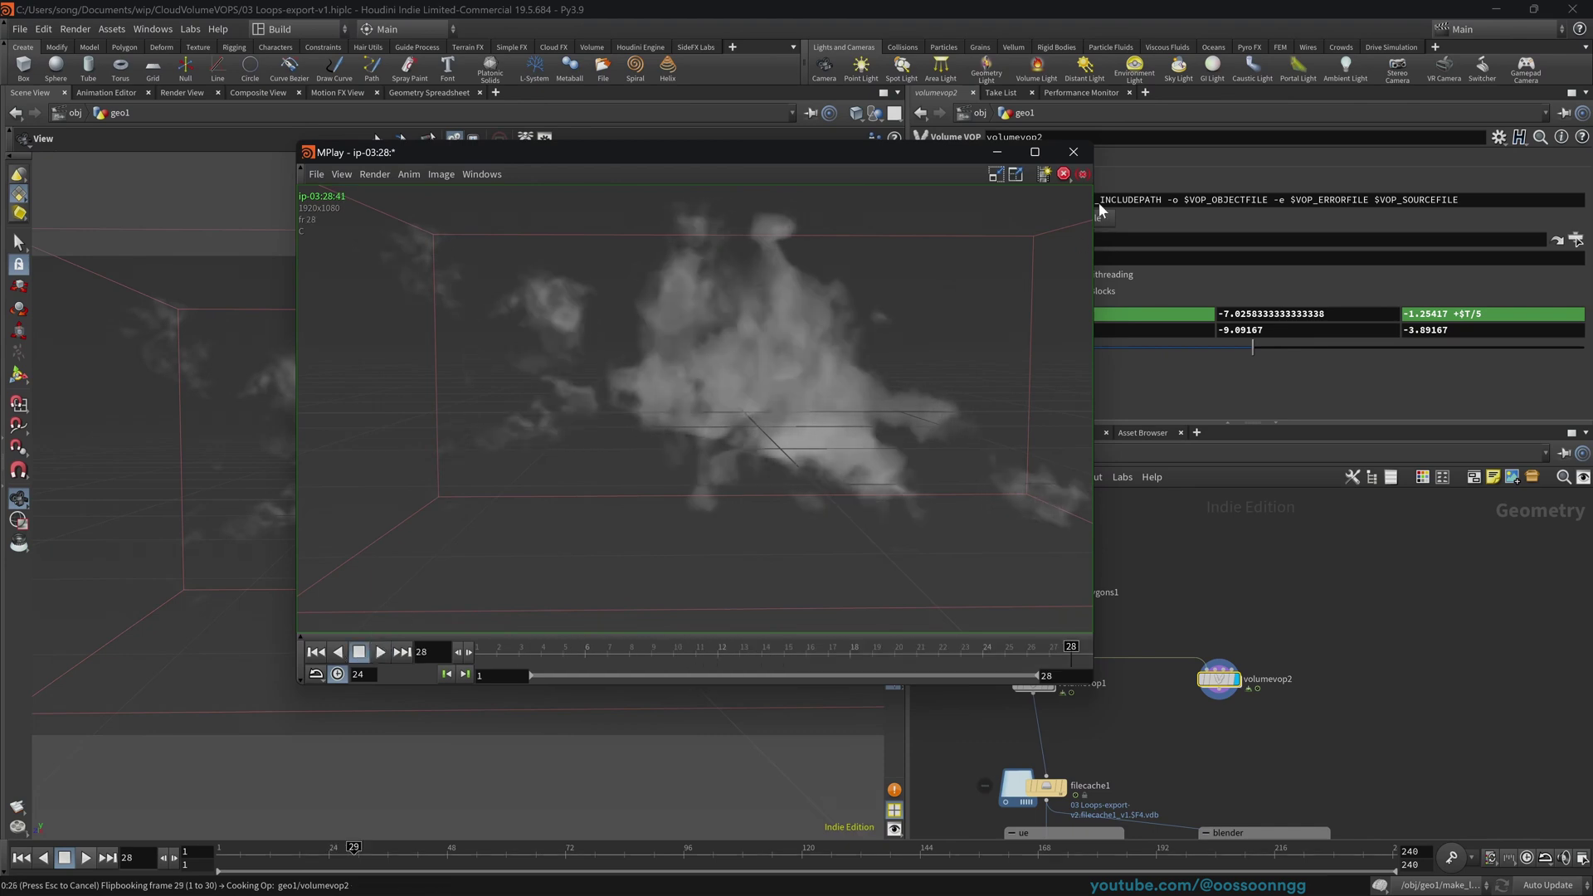
pyautogui.click(1072, 152)
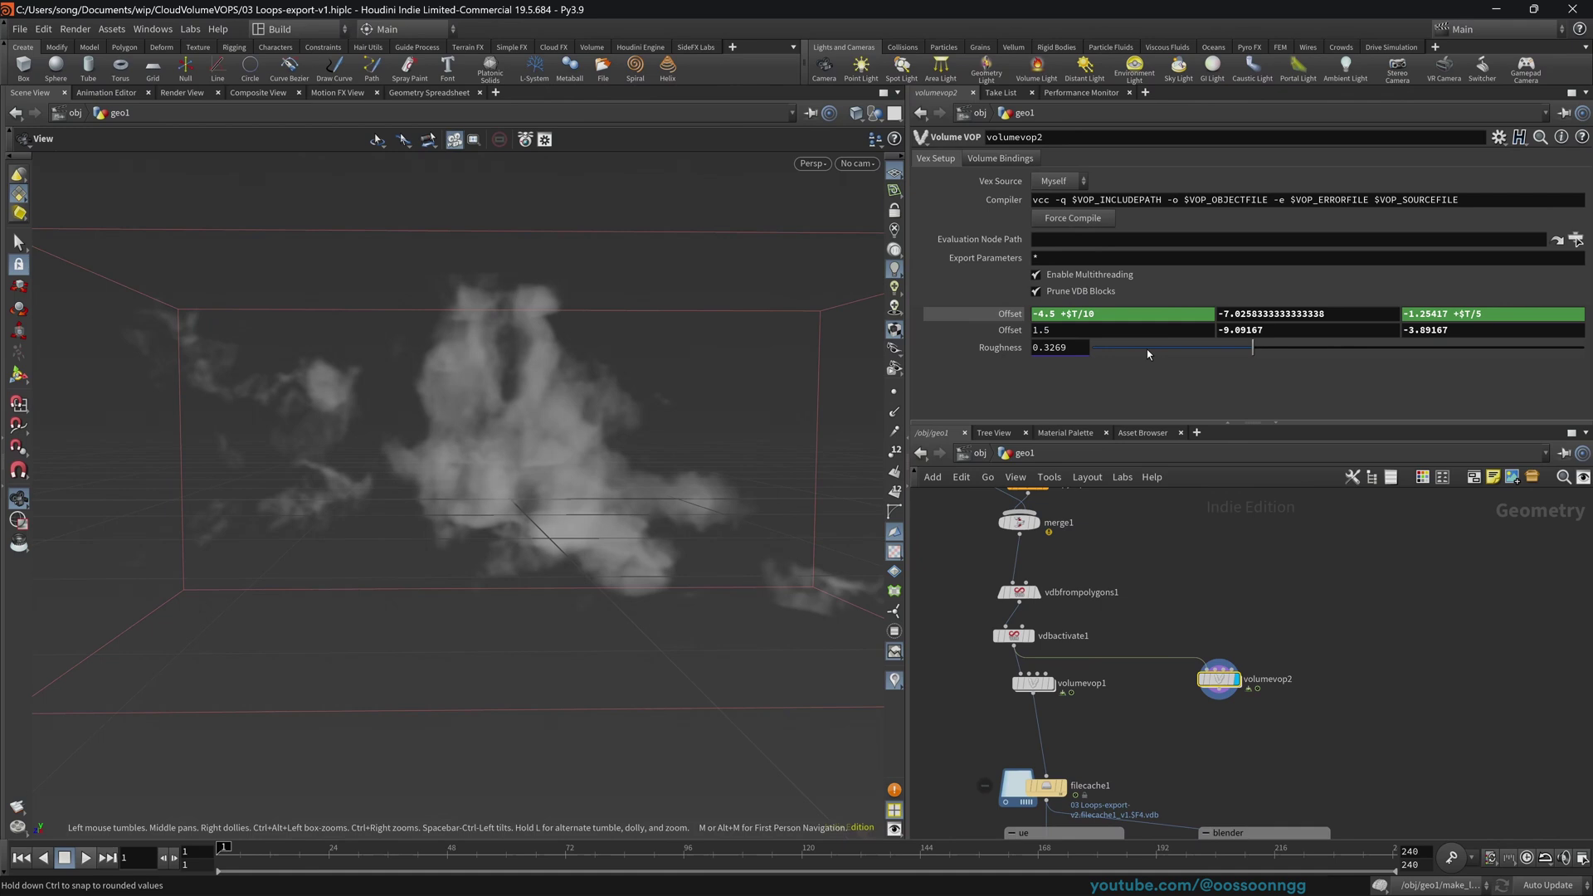
# - Set the Y value of volumevop2's second Offset to the expression -9.09167 -$T/20
pyautogui.click(1475, 329)
pyautogui.click(1281, 329)
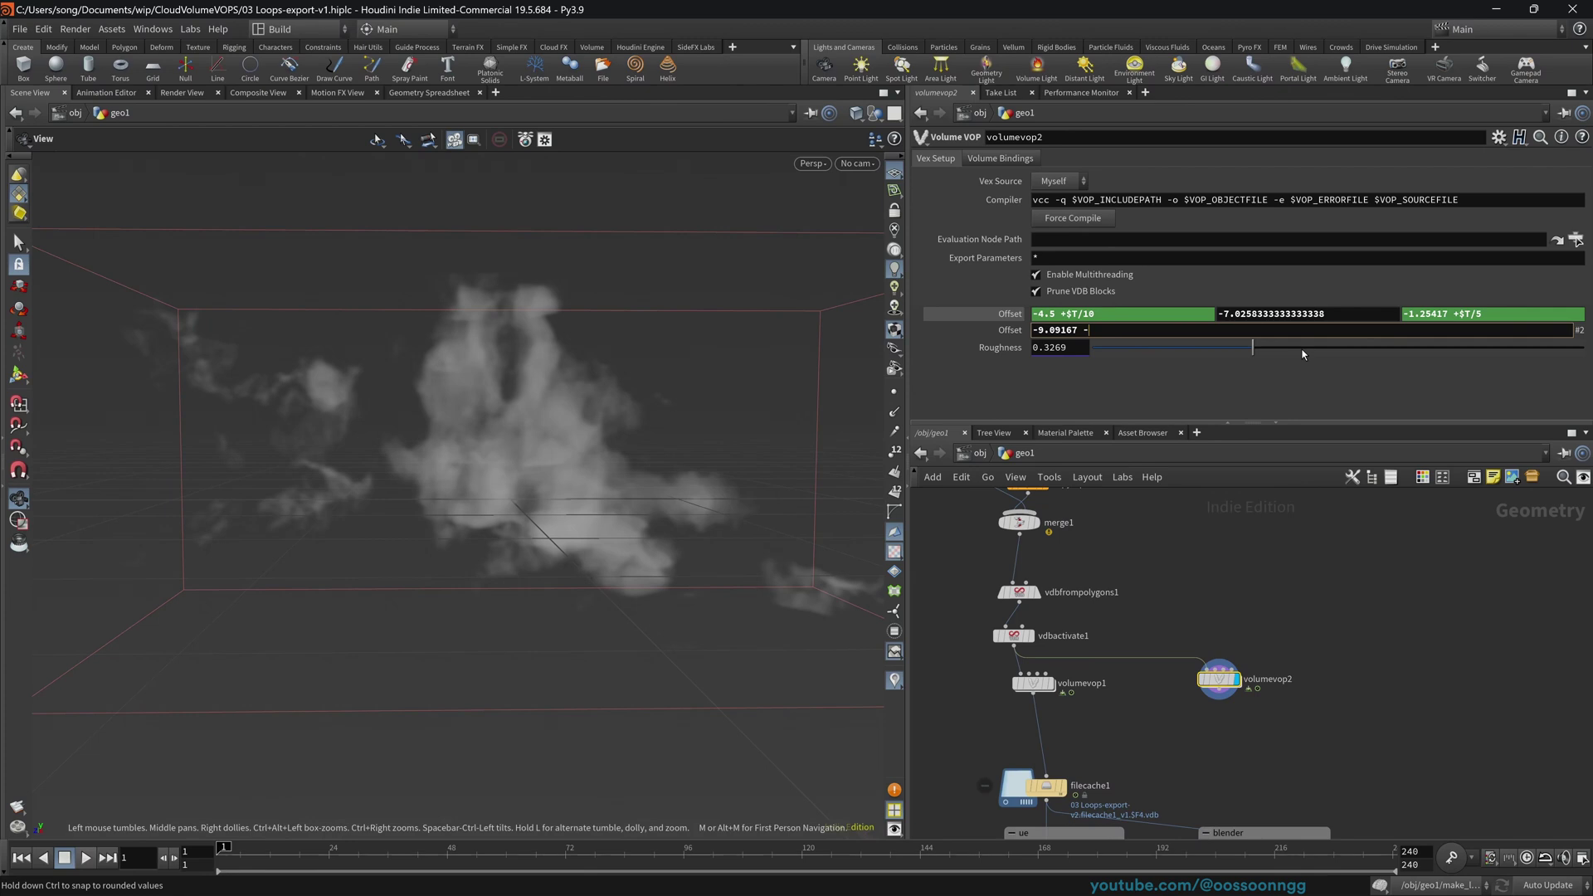
pyautogui.write('-$T/20')
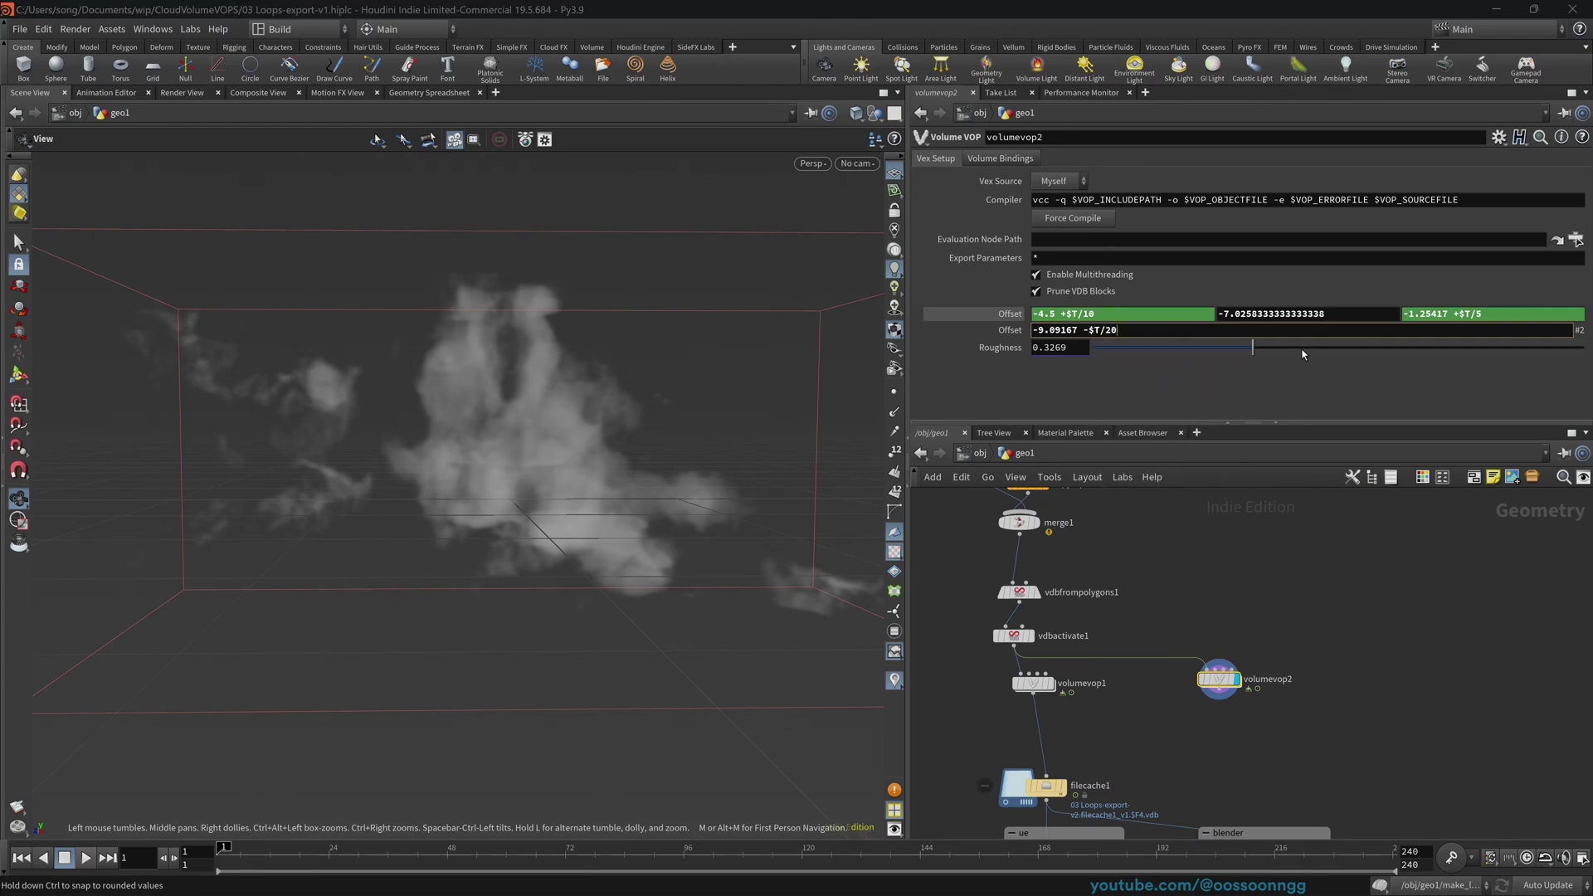
pyautogui.press('Return')
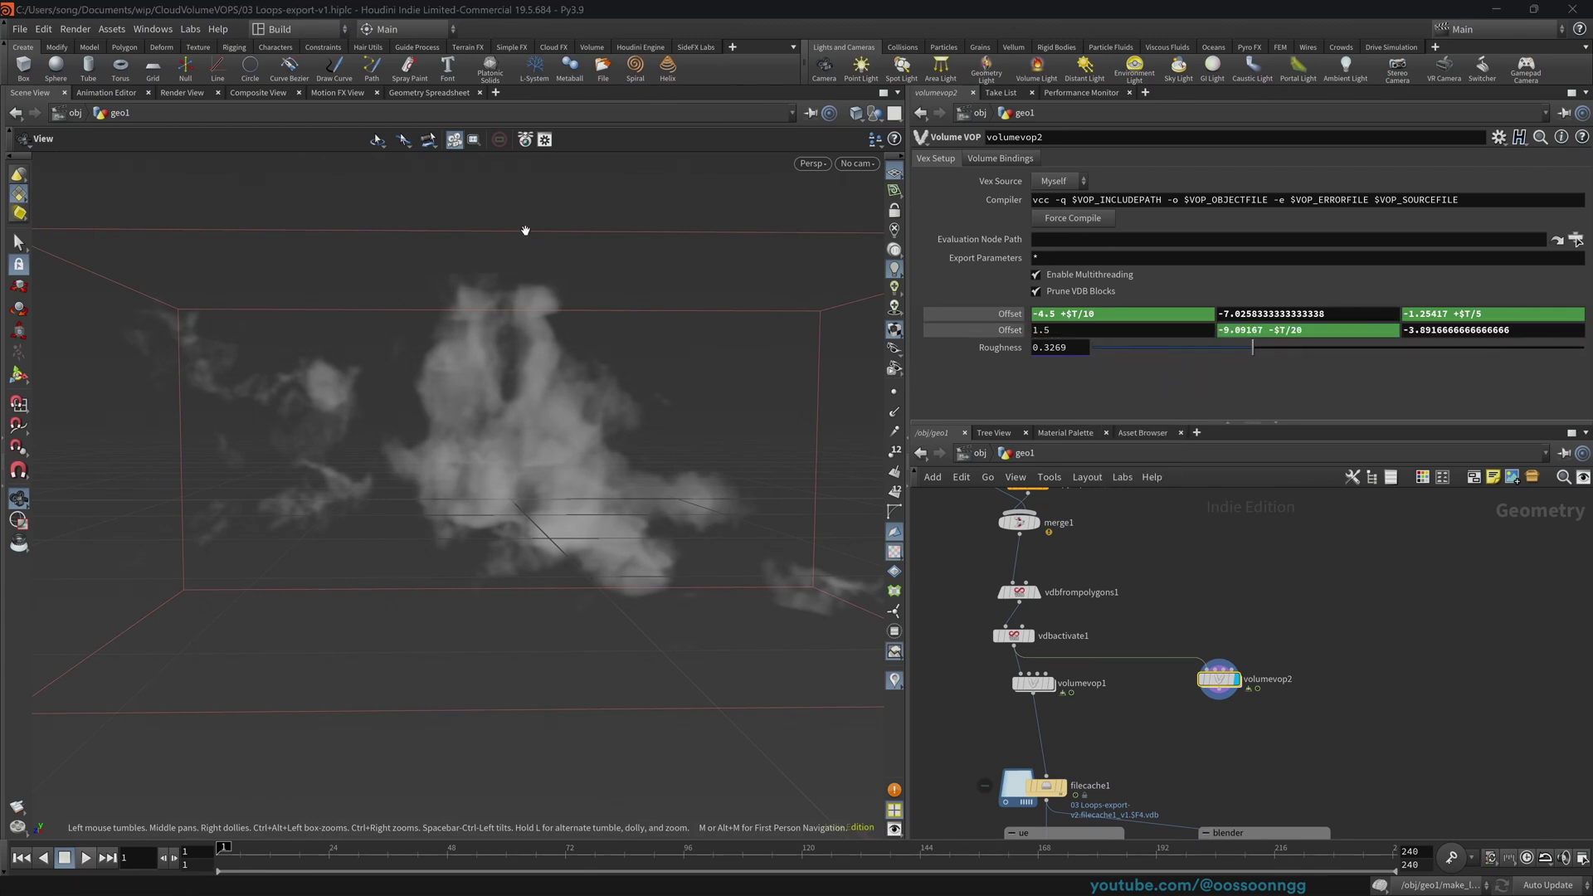
# - Play the timeline and jump to several frames up to 30 to preview the cloud with both offsets animated
pyautogui.click(87, 860)
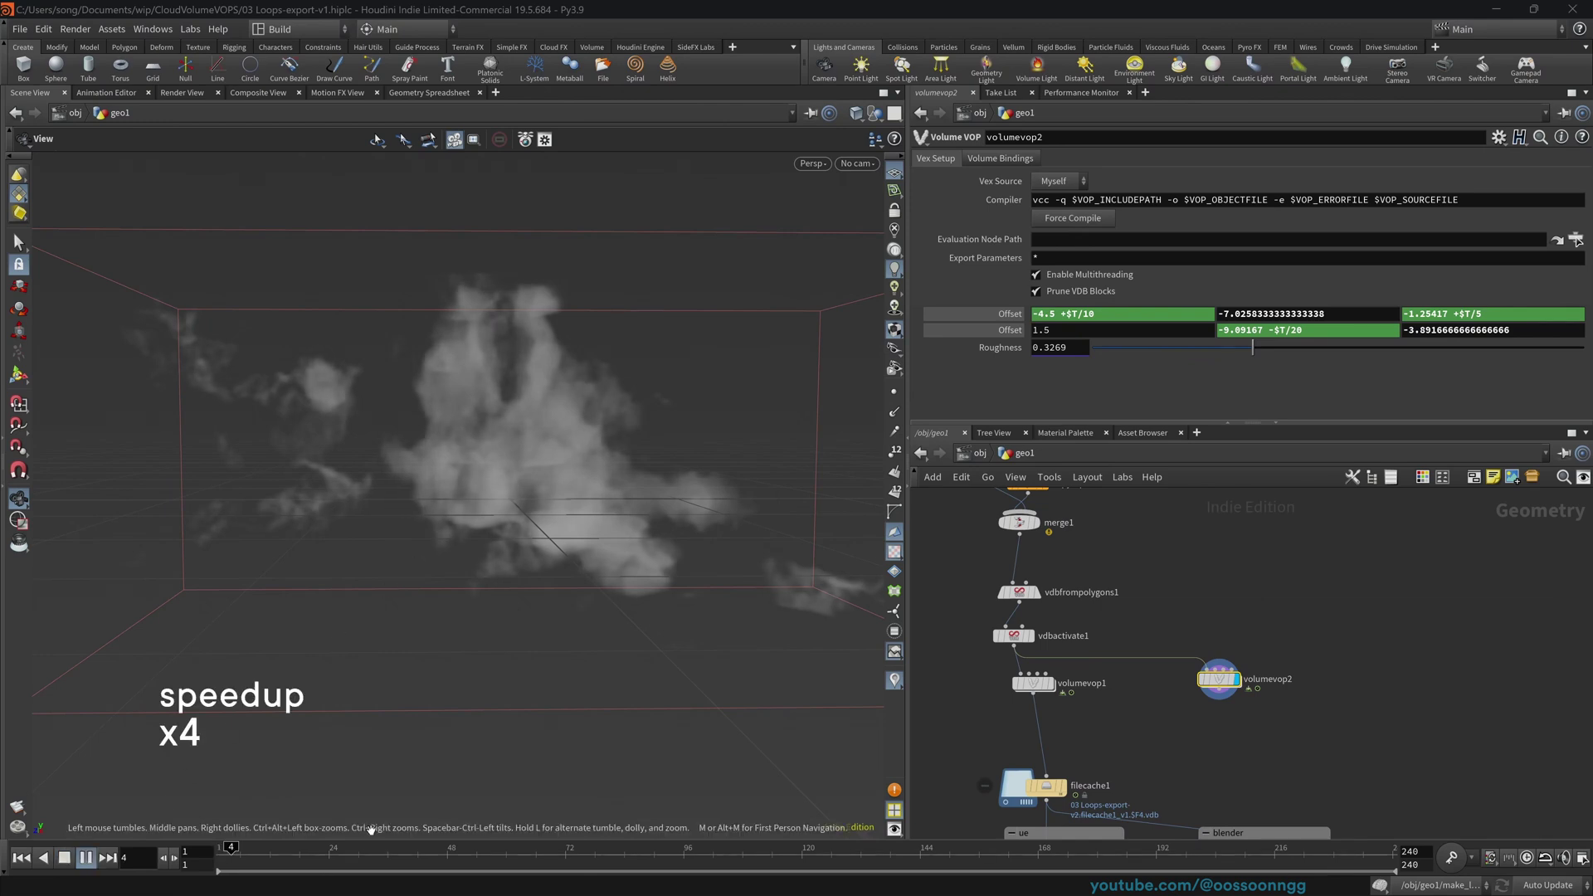
pyautogui.press('Up')
pyautogui.moveTo(640, 495); pyautogui.dragTo(545, 510)
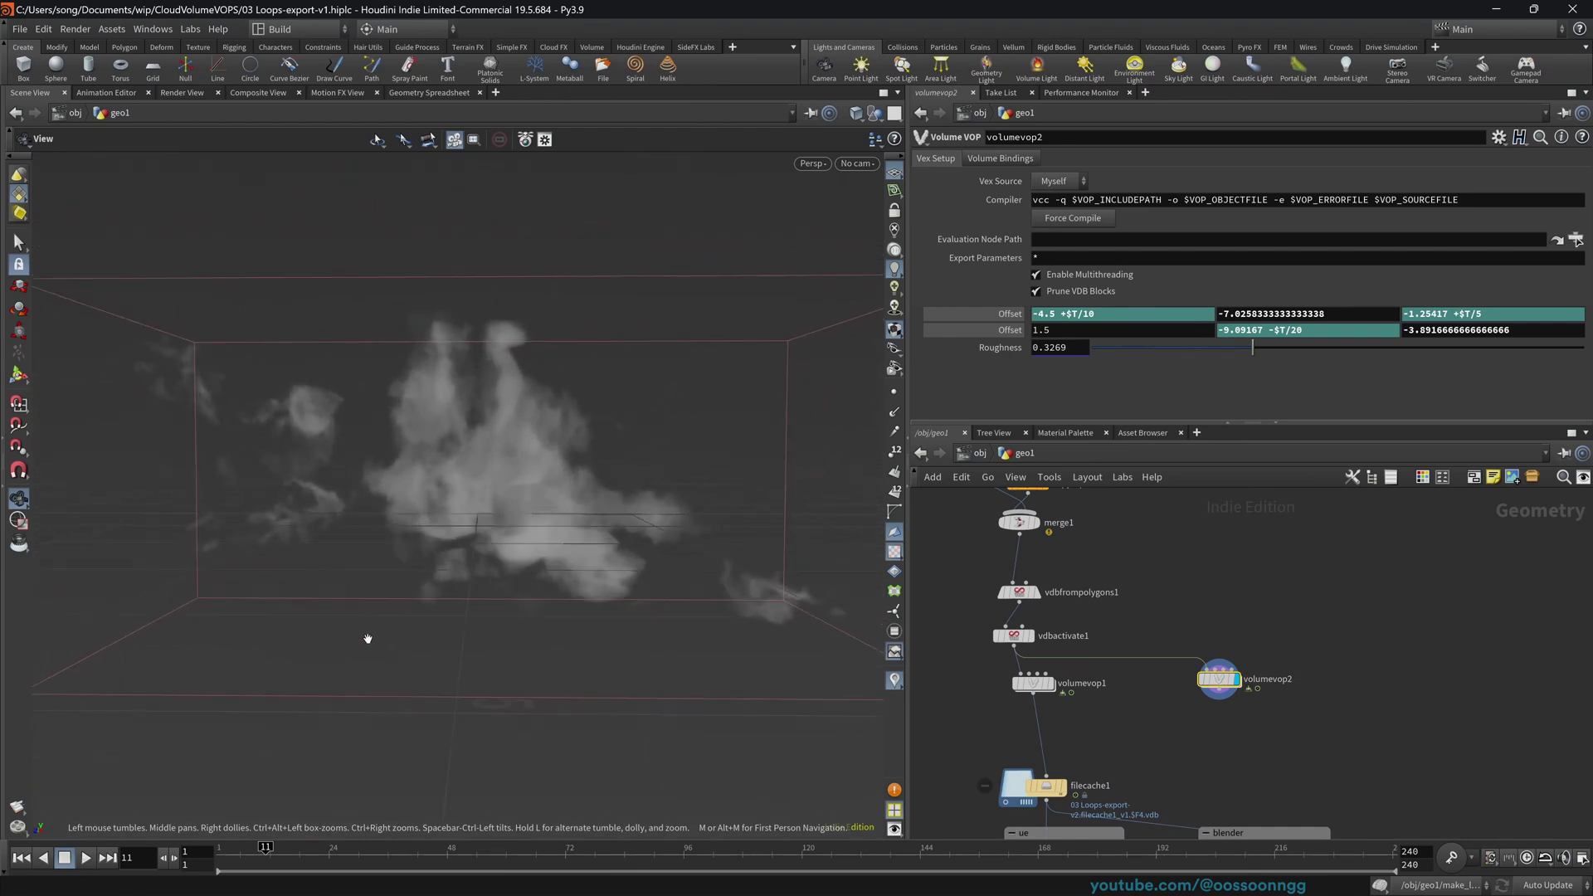
pyautogui.click(325, 848)
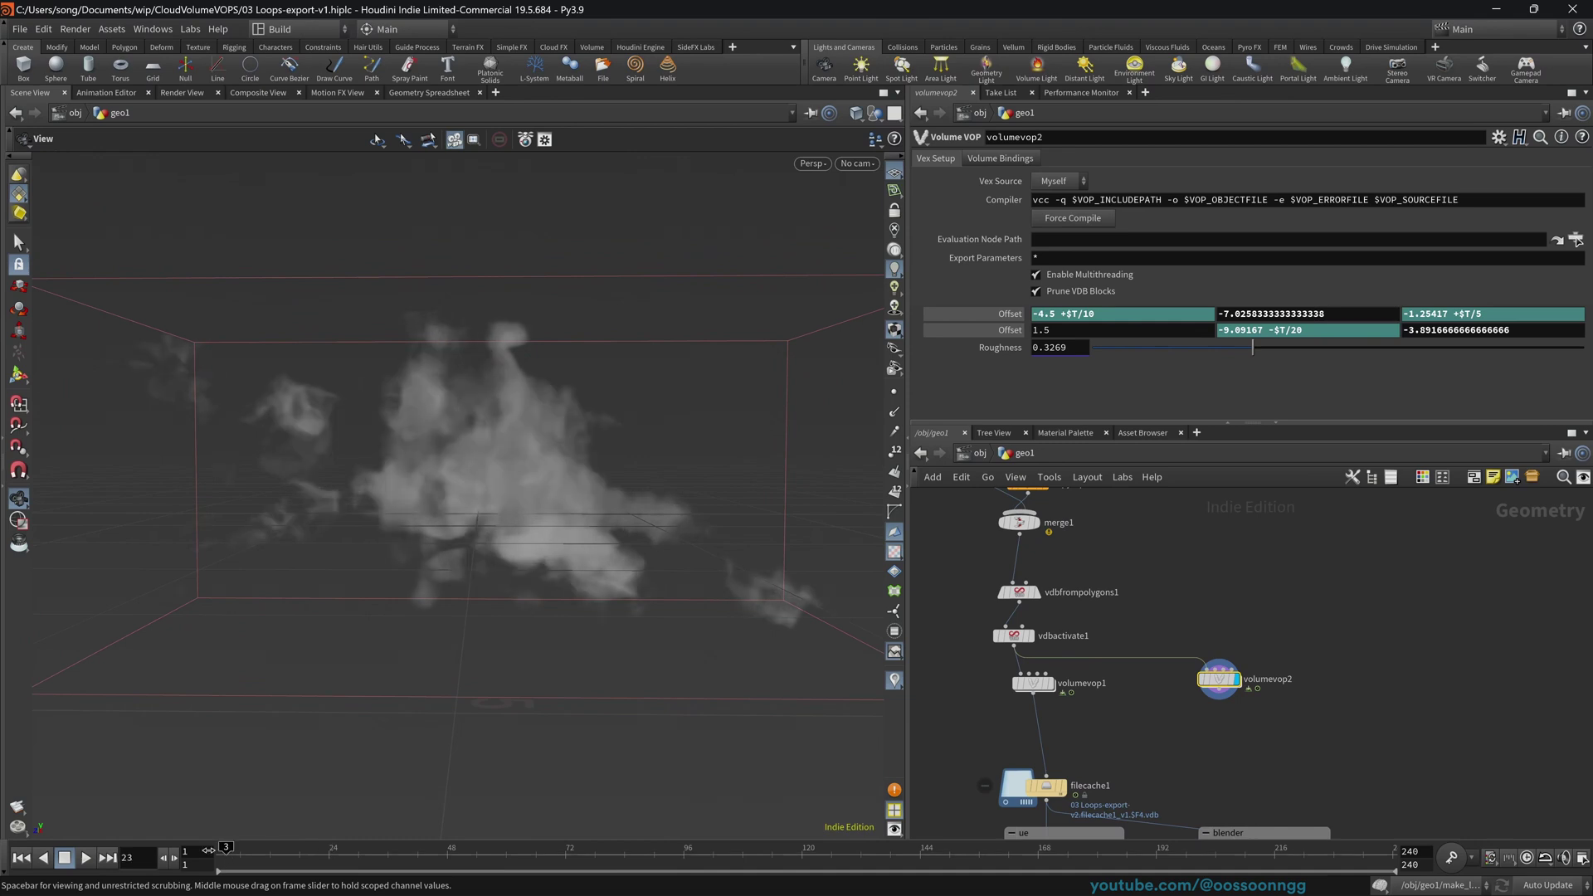
pyautogui.moveTo(340, 819); pyautogui.dragTo(358, 818)
# - Switch volumevop2's two Offset parameters between expressions and evaluated values, and compare the values at frames 32 and 39
pyautogui.moveTo(1376, 734); pyautogui.dragTo(1351, 677, button='middle')
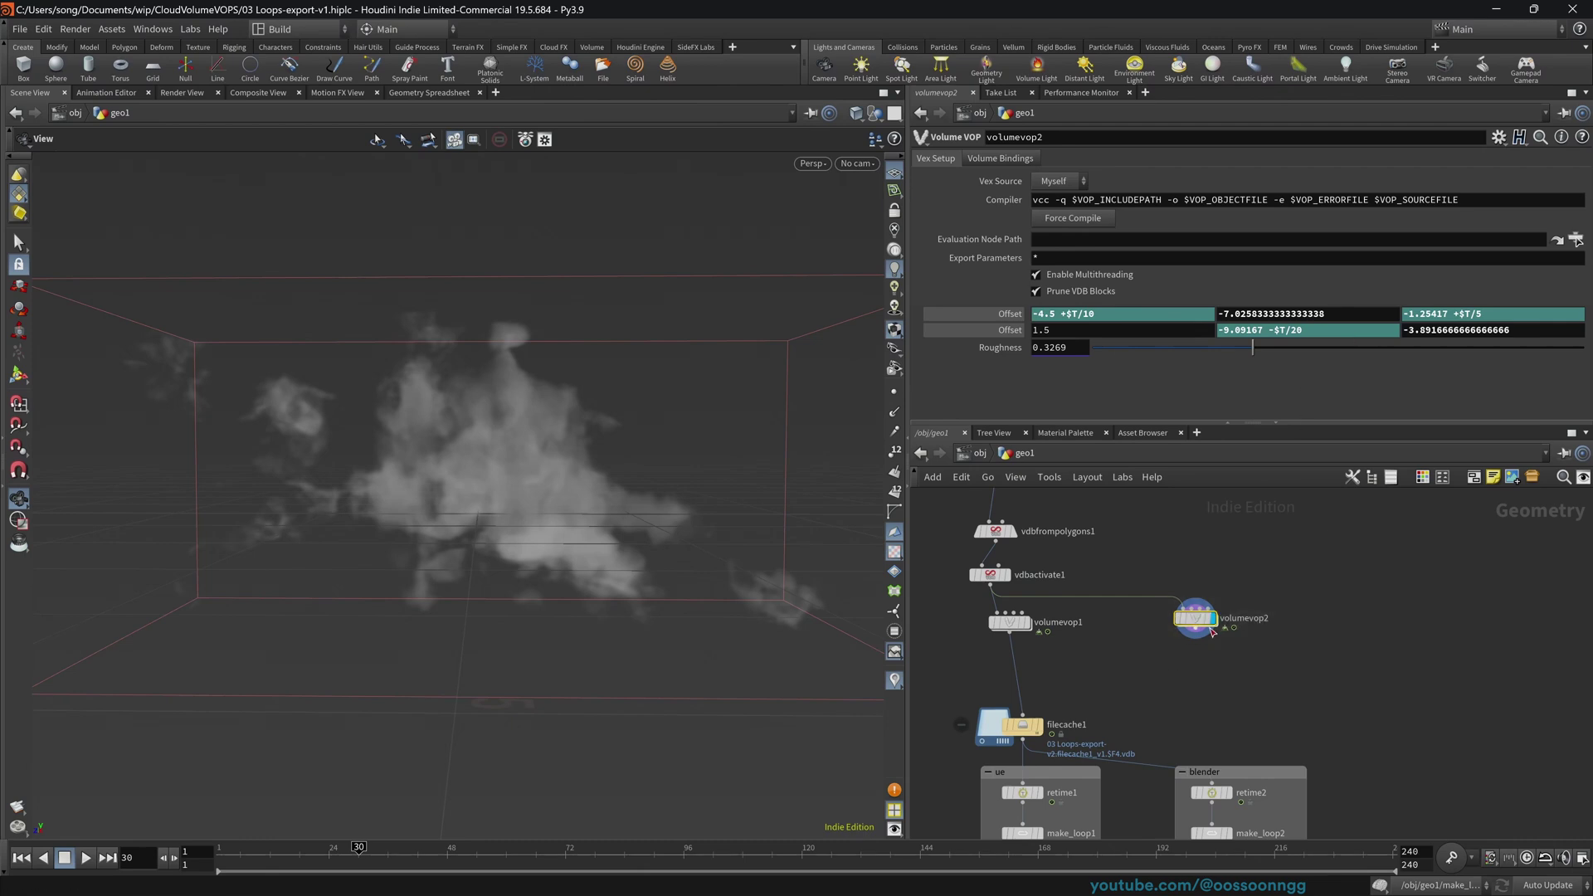
pyautogui.moveTo(1195, 623); pyautogui.dragTo(1221, 649)
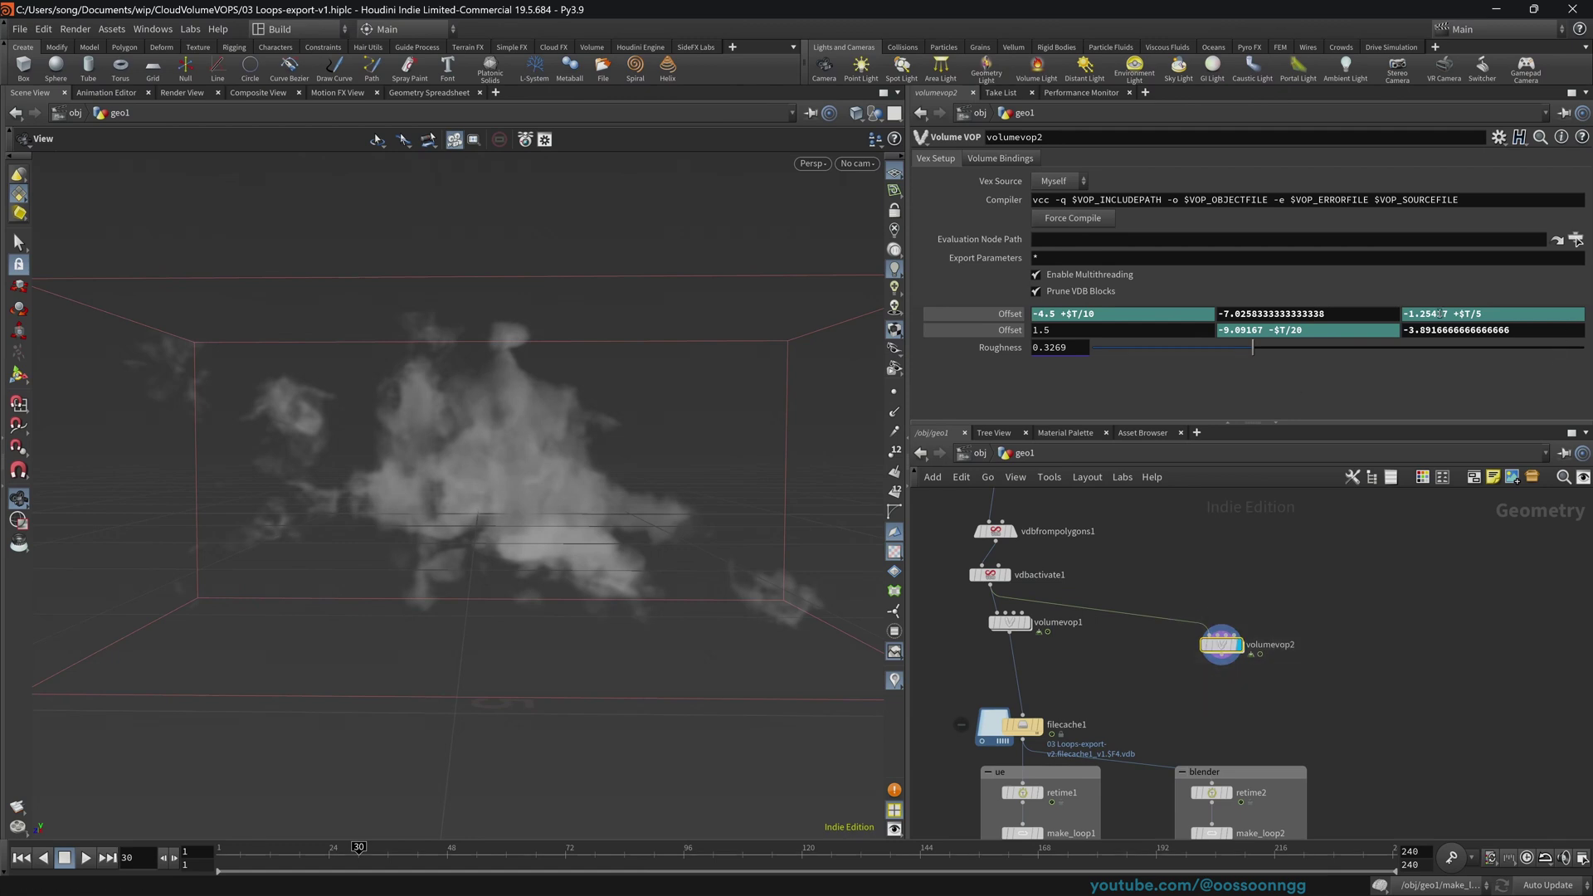
pyautogui.click(1004, 315)
pyautogui.click(1001, 315)
pyautogui.click(1001, 315)
pyautogui.click(996, 333)
pyautogui.click(996, 332)
pyautogui.click(996, 331)
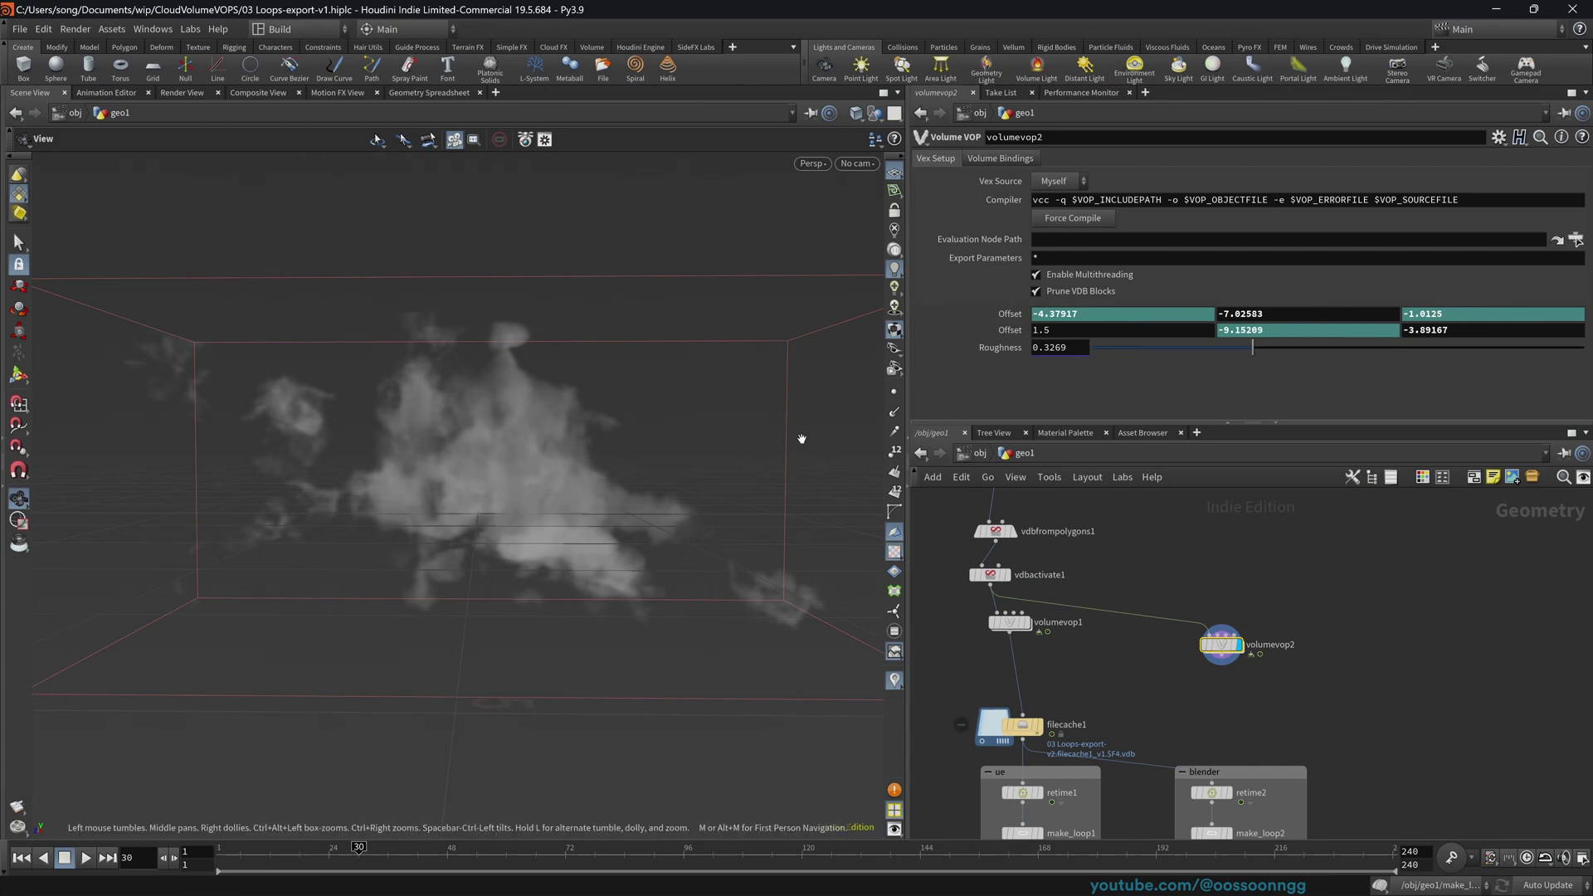
pyautogui.click(369, 847)
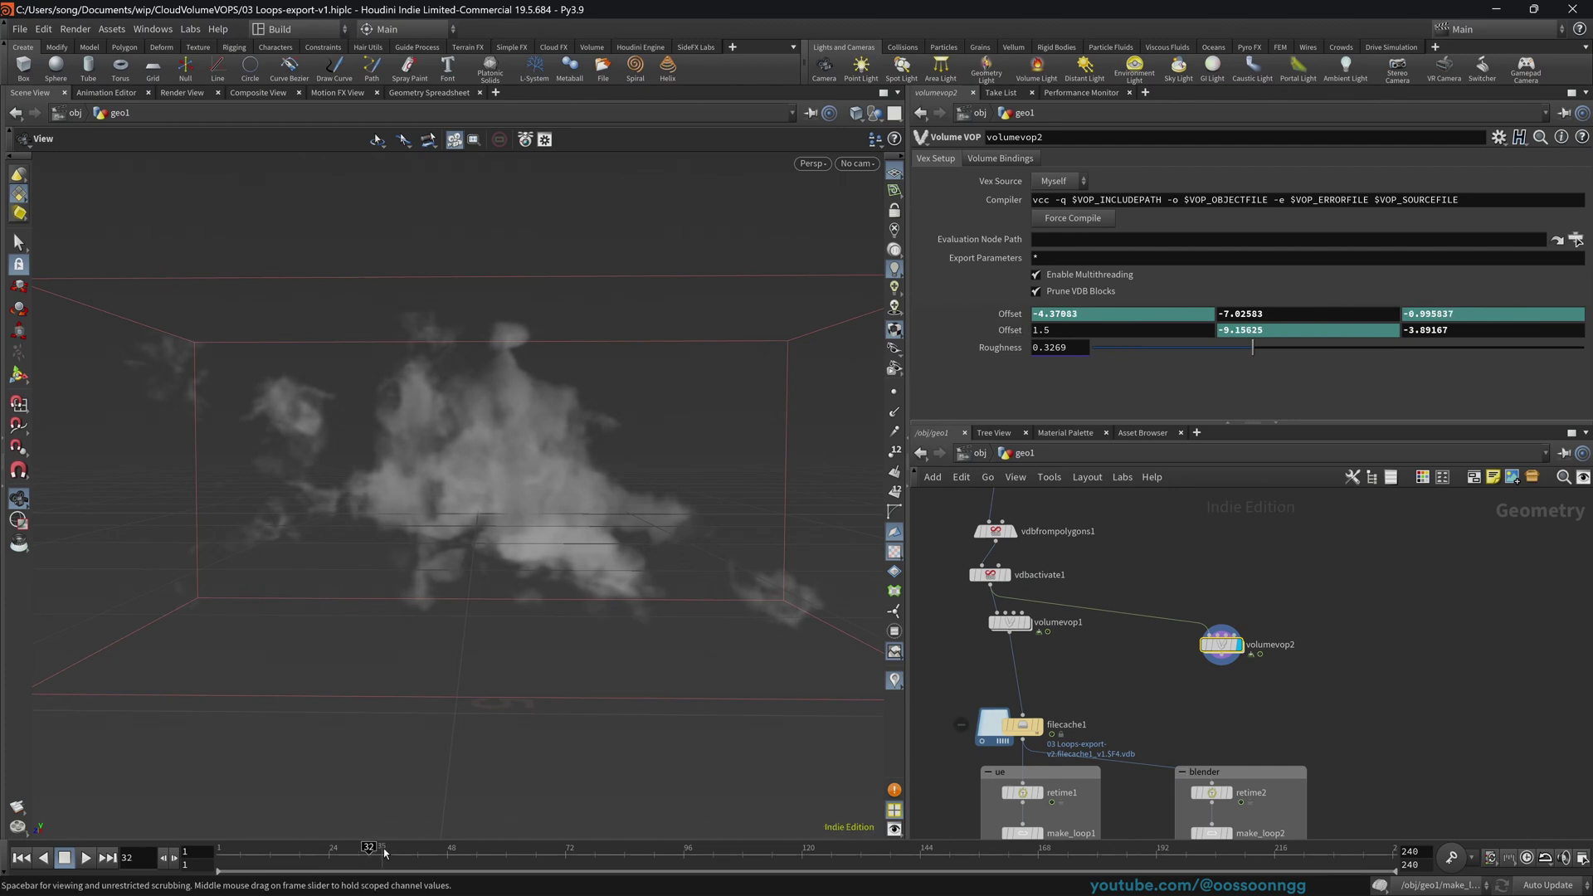
pyautogui.click(407, 851)
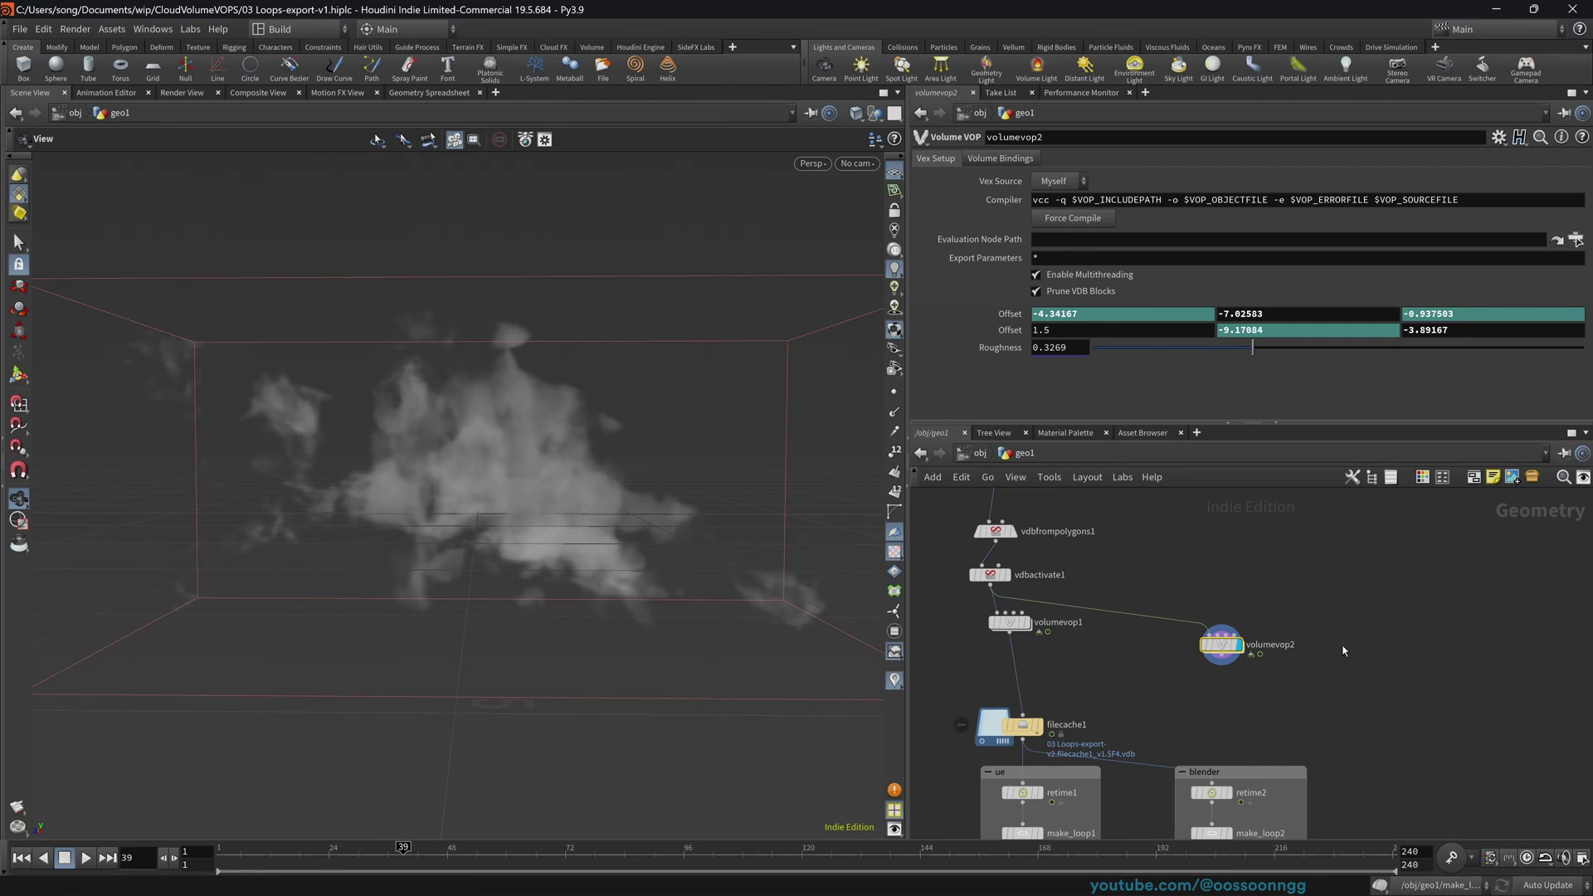
# - Make room around volumevop2 in the network and add a File Cache node below it
pyautogui.moveTo(1369, 680); pyautogui.dragTo(1352, 629, button='middle')
pyautogui.moveTo(1202, 593); pyautogui.dragTo(1217, 571)
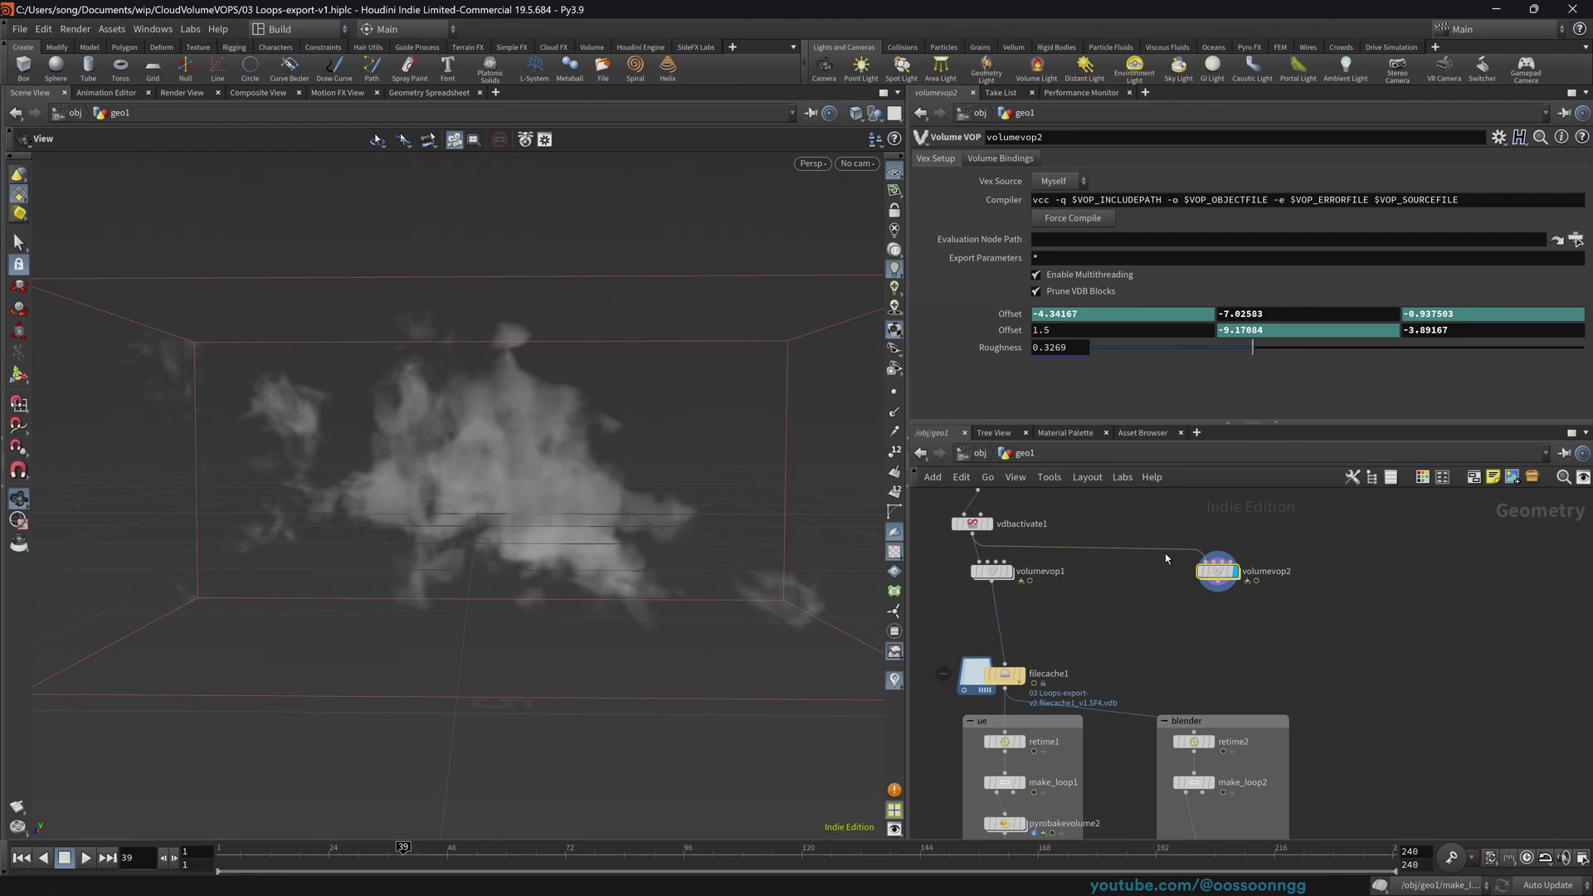
pyautogui.press('Tab')
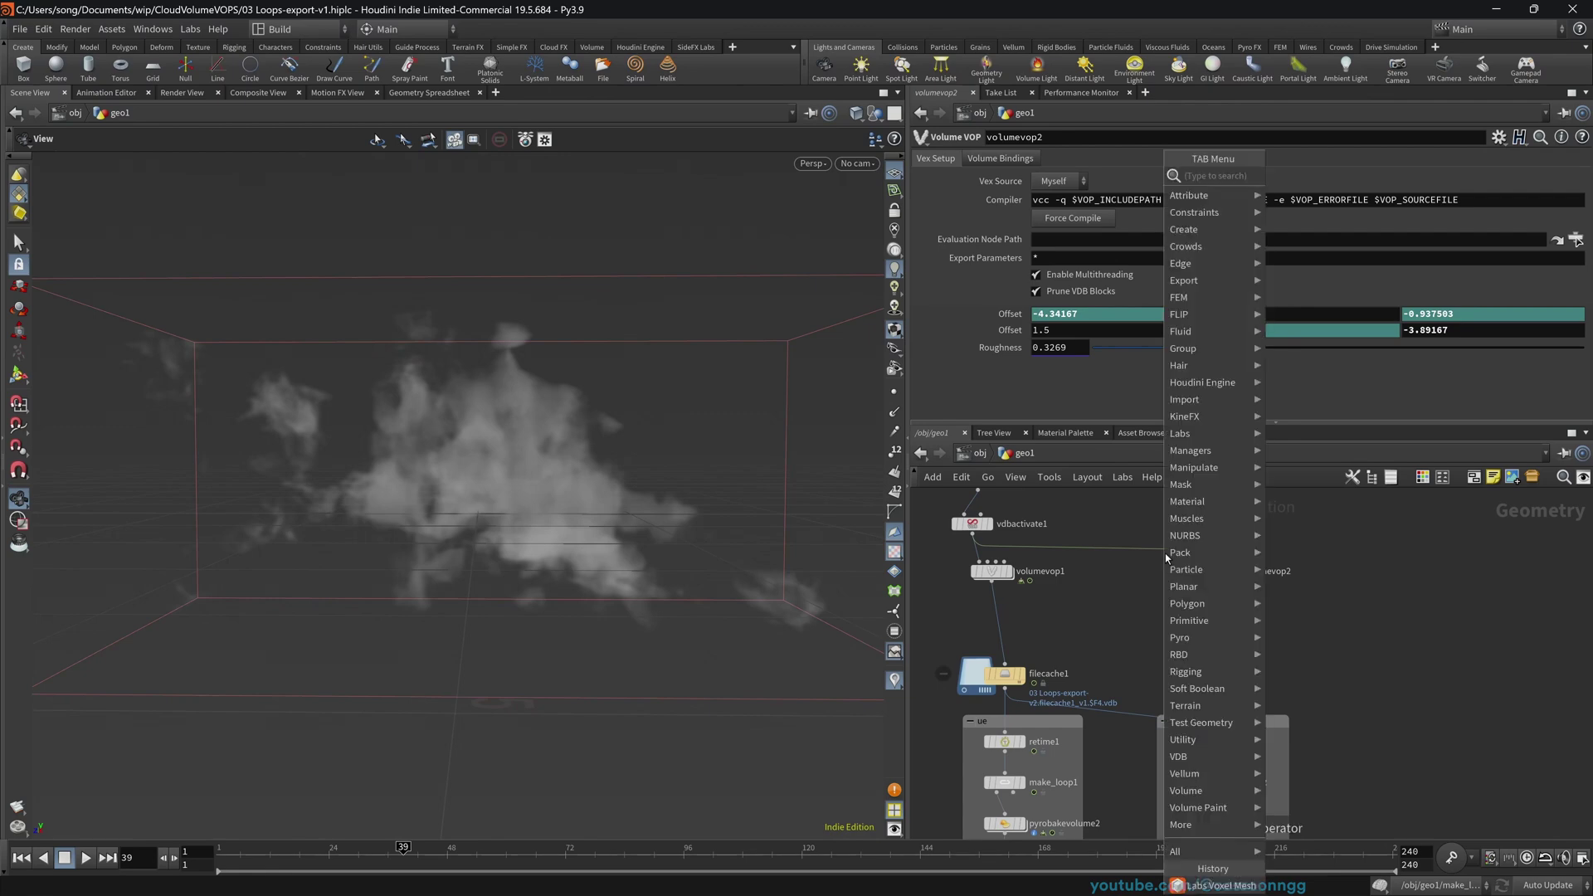
pyautogui.write('cache')
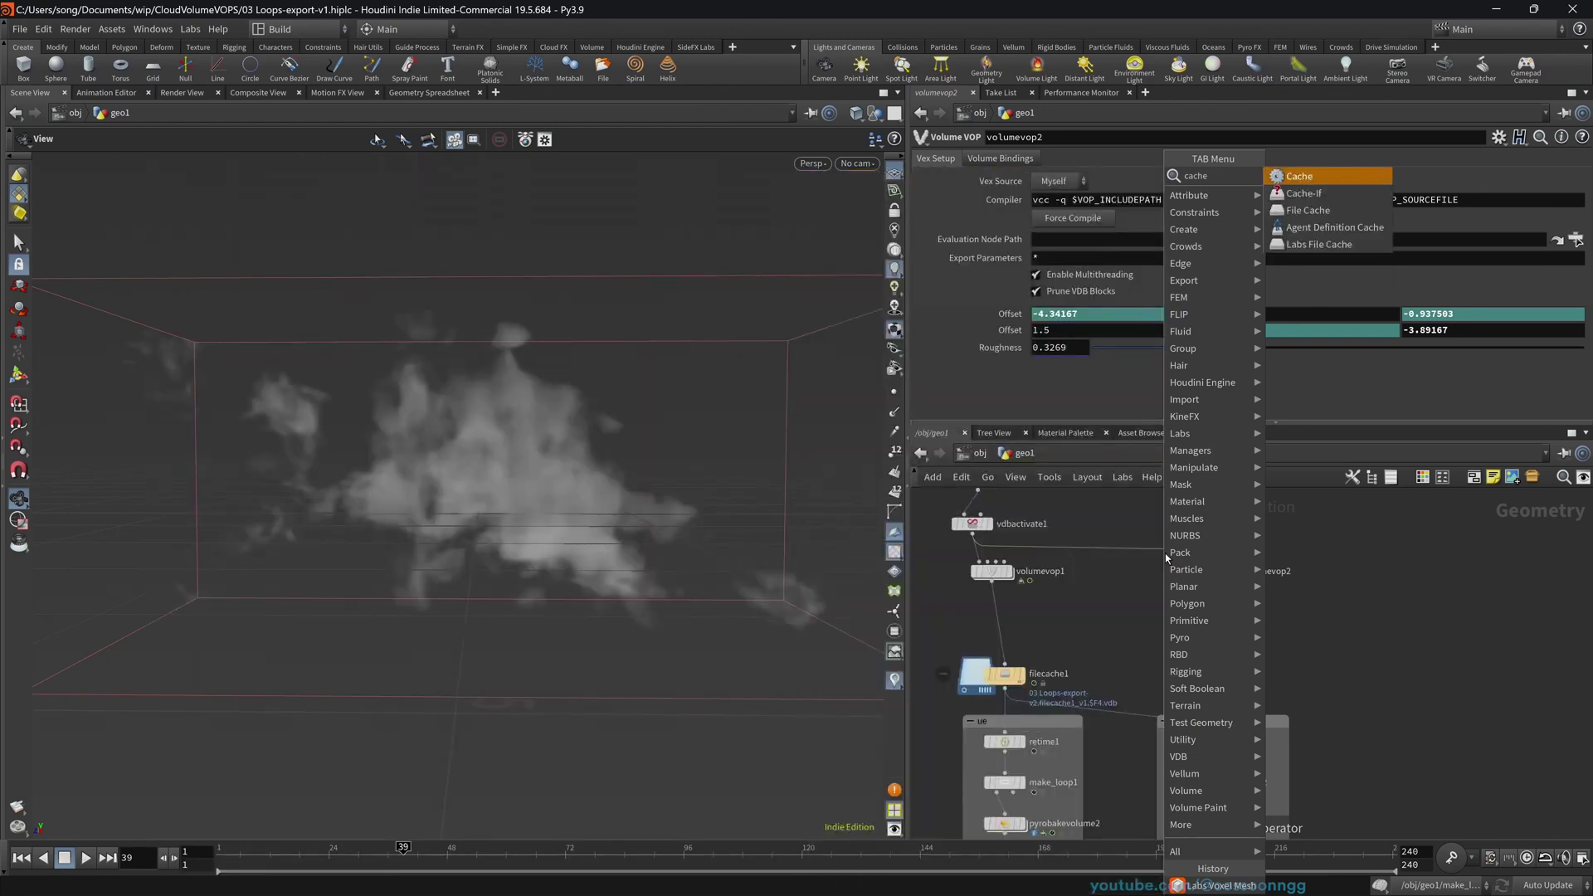
pyautogui.press('Down')
pyautogui.press('Down')
pyautogui.press('Return')
pyautogui.click(1236, 630)
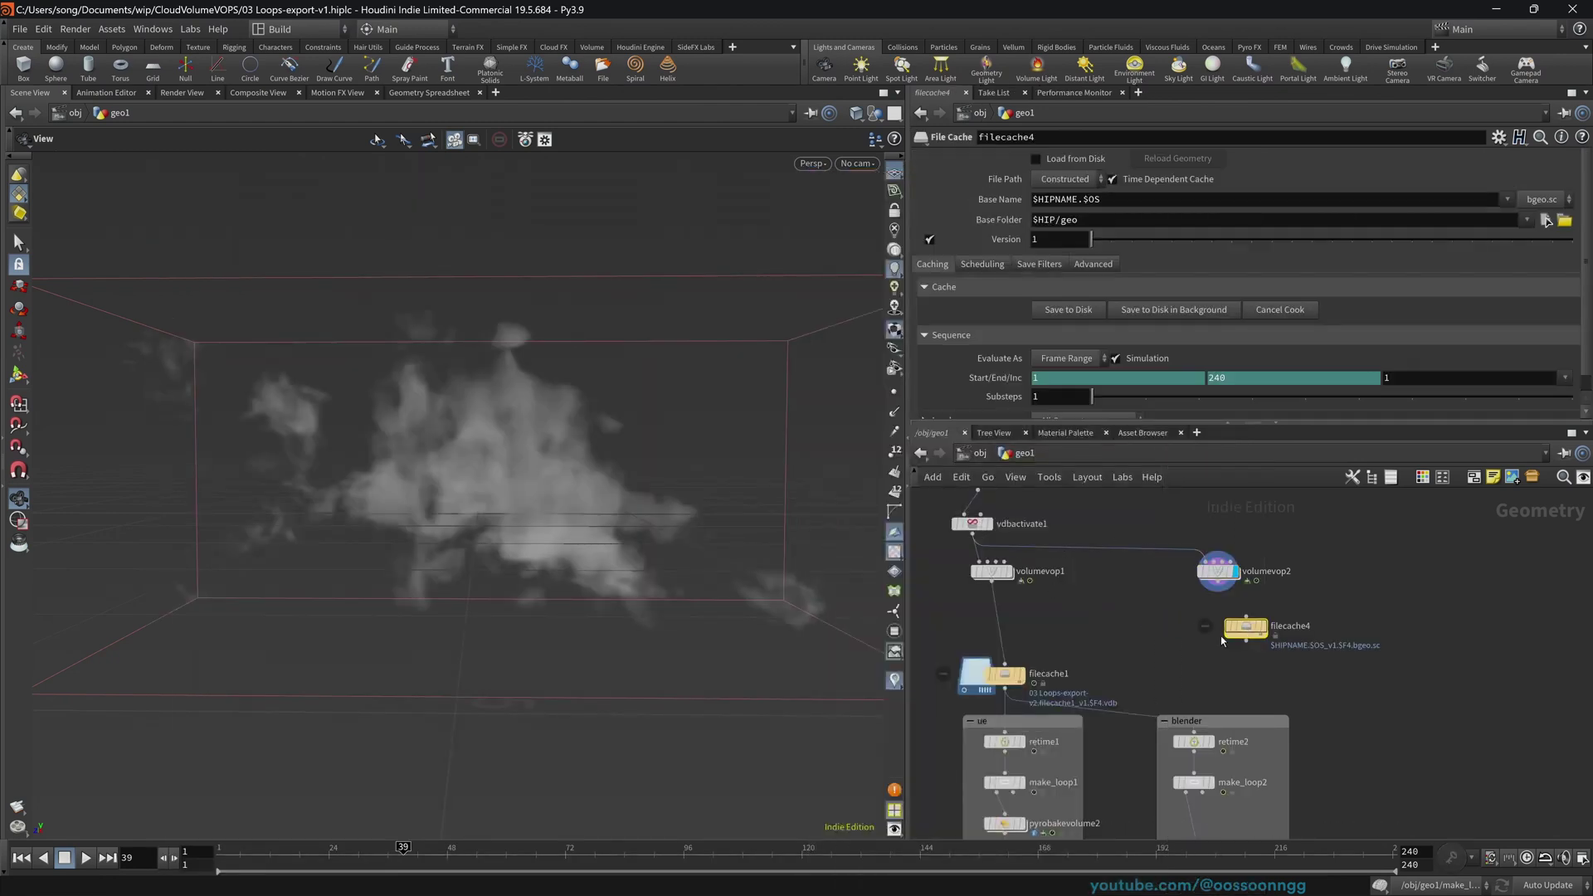
# - Connect volumevop2's output to the new File Cache node and align the node directly beneath it
pyautogui.scroll(2, 1244, 606)
pyautogui.click(1285, 621)
pyautogui.moveTo(1287, 637); pyautogui.dragTo(1246, 645)
pyautogui.moveTo(1099, 553); pyautogui.dragTo(1274, 653)
pyautogui.moveTo(1150, 614); pyautogui.dragTo(1416, 699)
pyautogui.moveTo(1397, 735); pyautogui.dragTo(1261, 660, button='middle')
pyautogui.scroll(-1, 1261, 660)
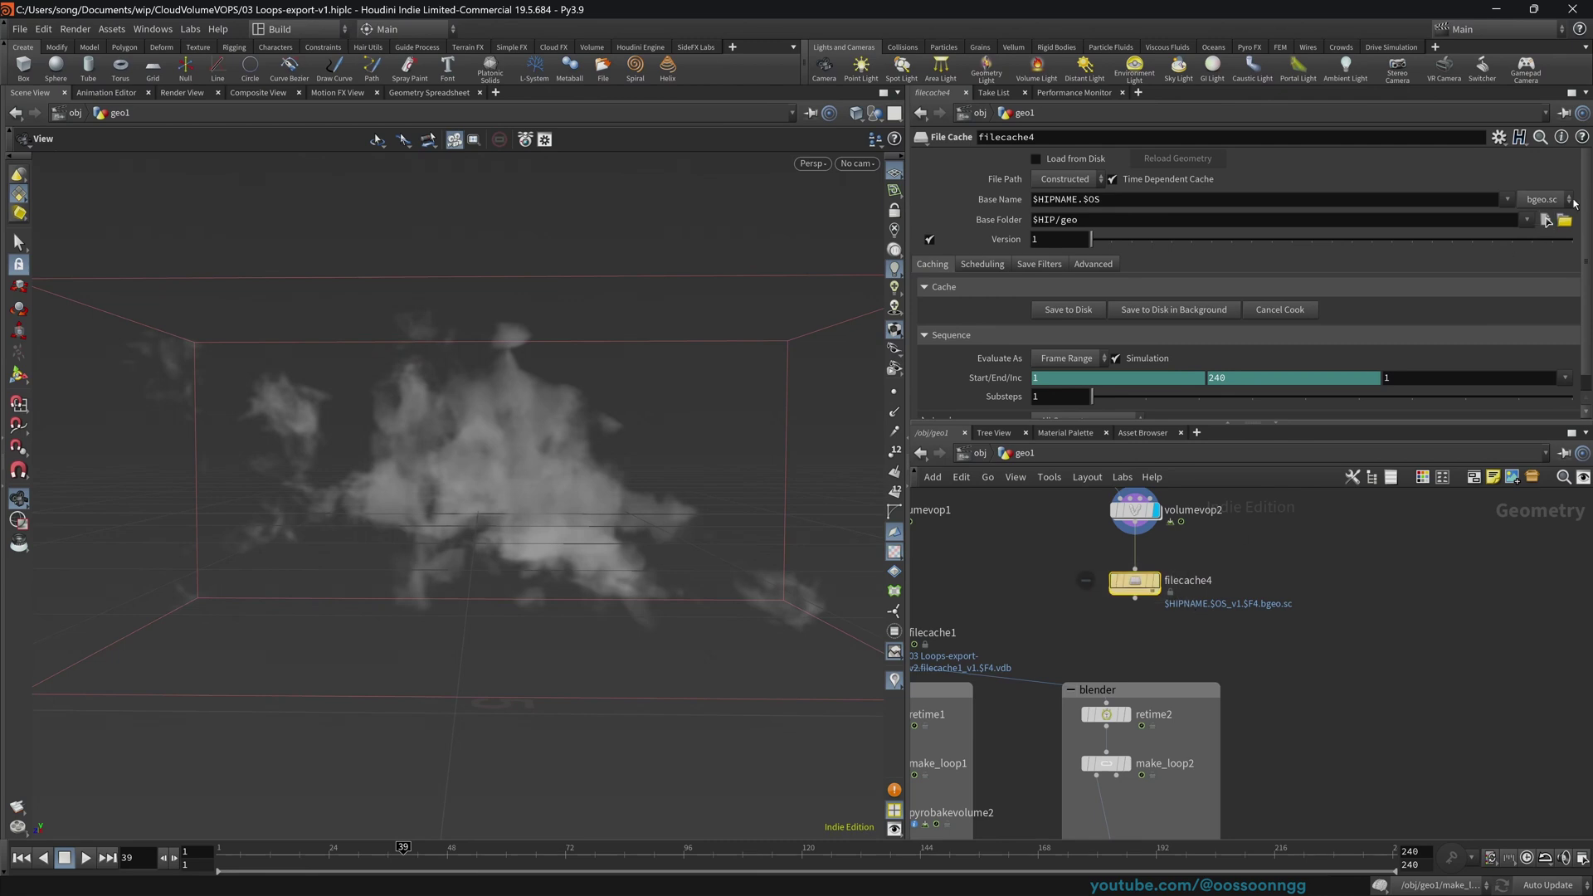
# - Set filecache4's file type to vdb and turn on the node's display flag
pyautogui.click(1556, 204)
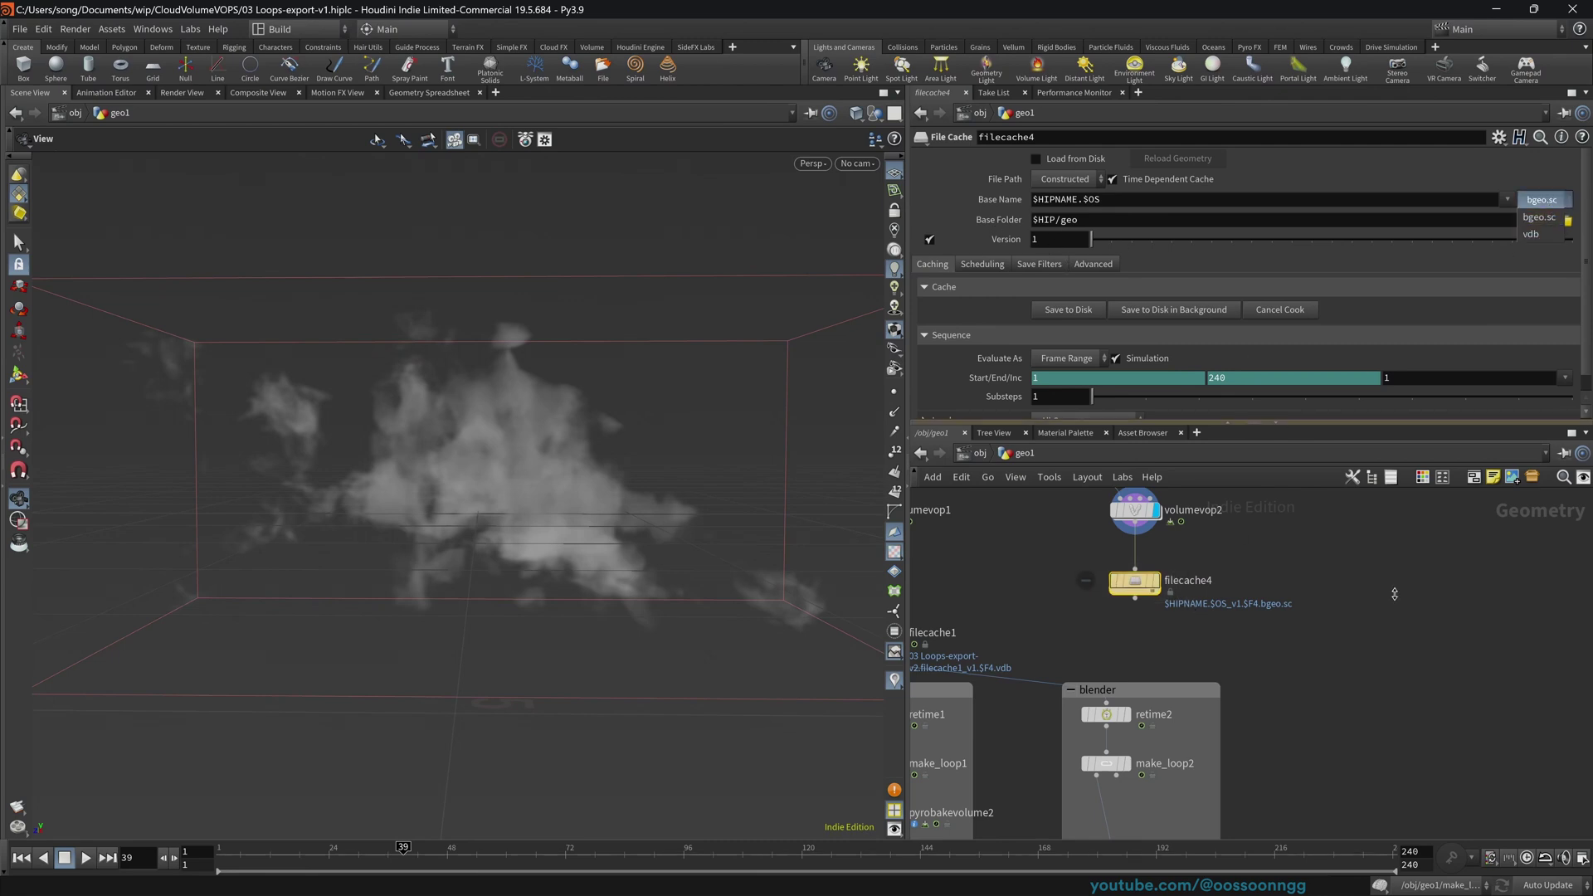
pyautogui.click(1536, 234)
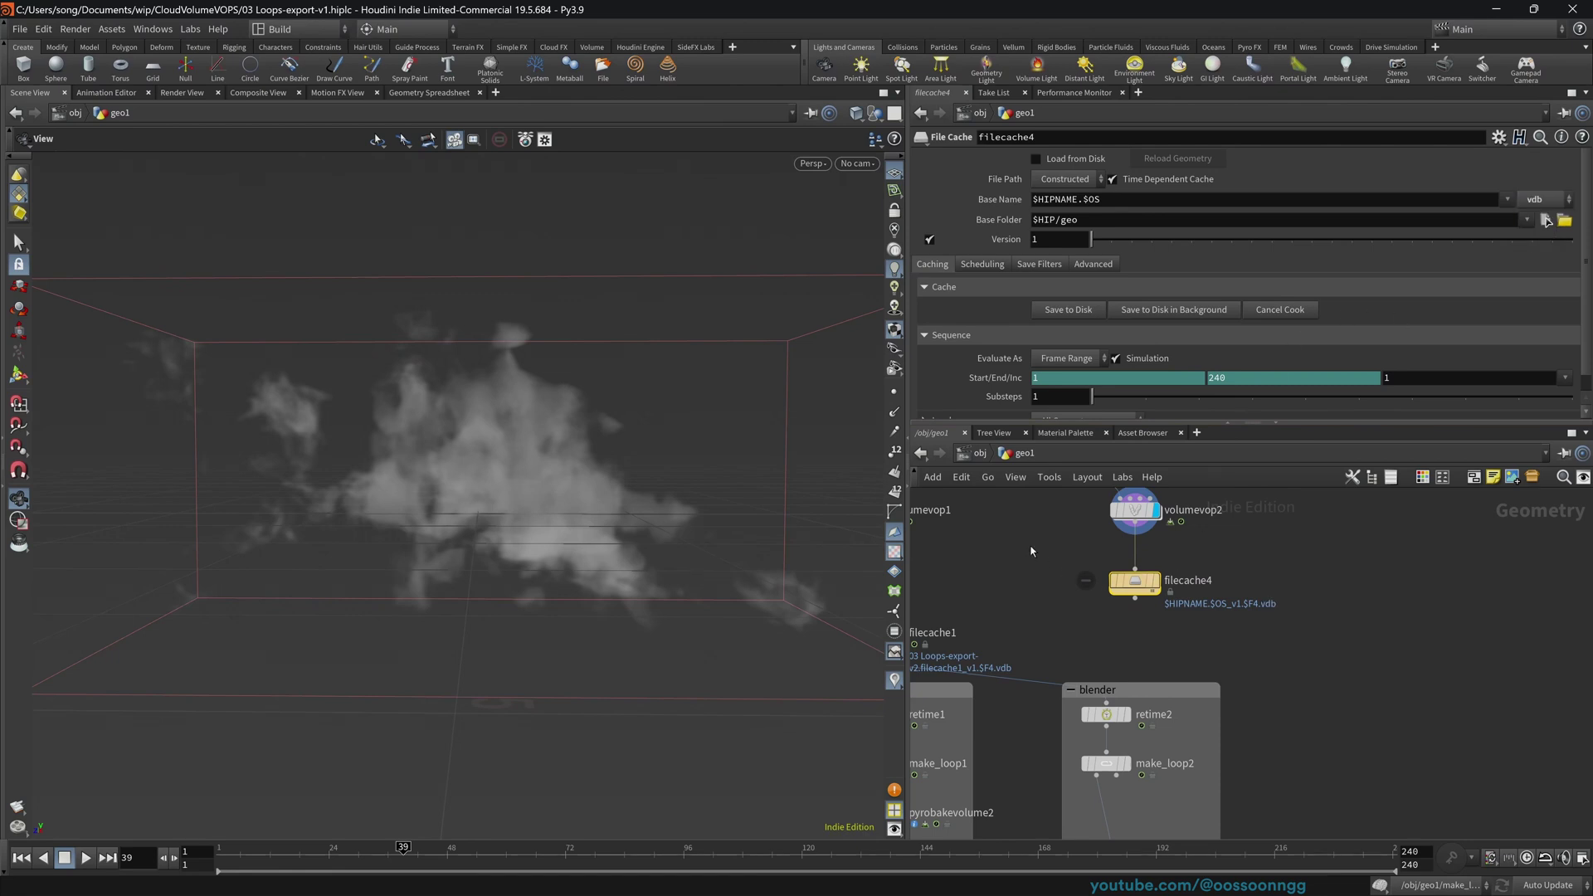
pyautogui.click(1156, 580)
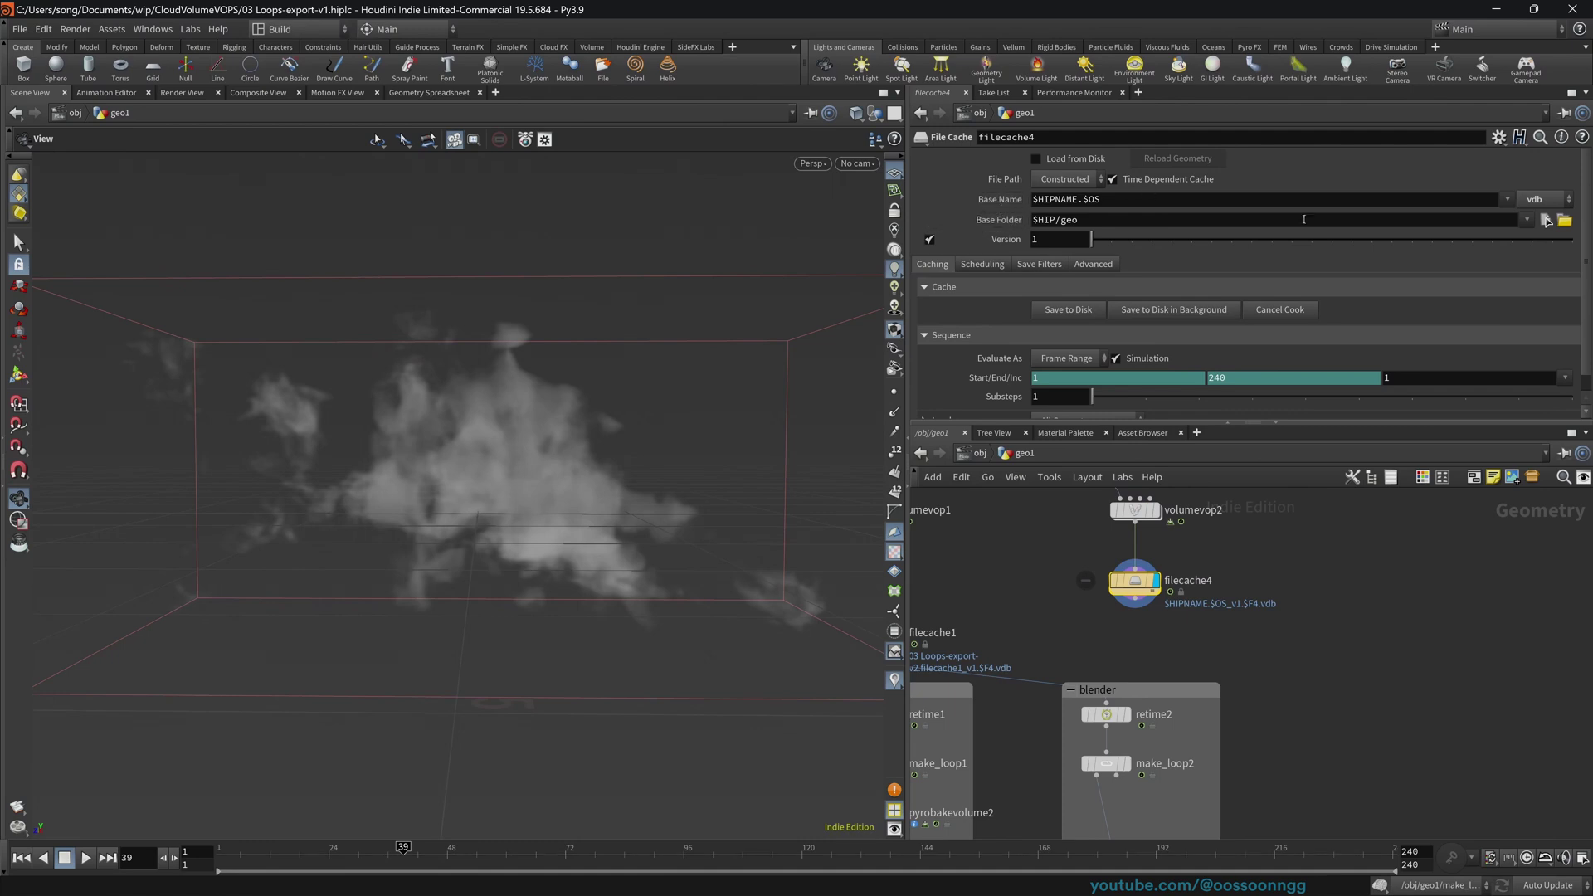
# - Check filecache4's expanded Base Name and Base Folder paths, and set the Base Folder to $HIP/geo/tutorial_export/
pyautogui.click(1000, 200)
pyautogui.click(999, 220)
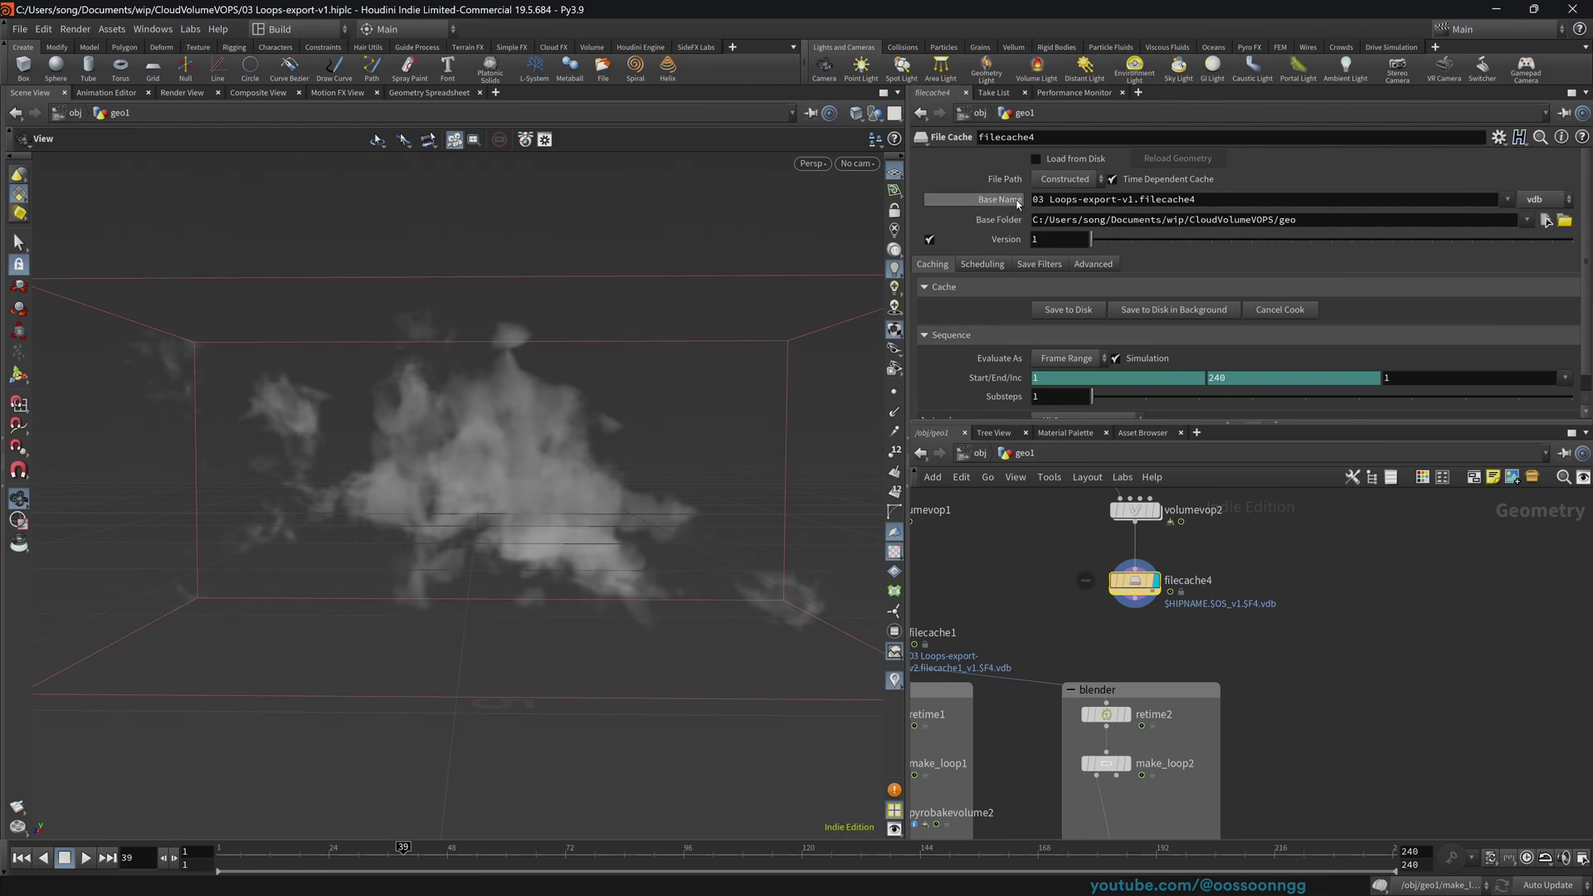
pyautogui.click(1022, 201)
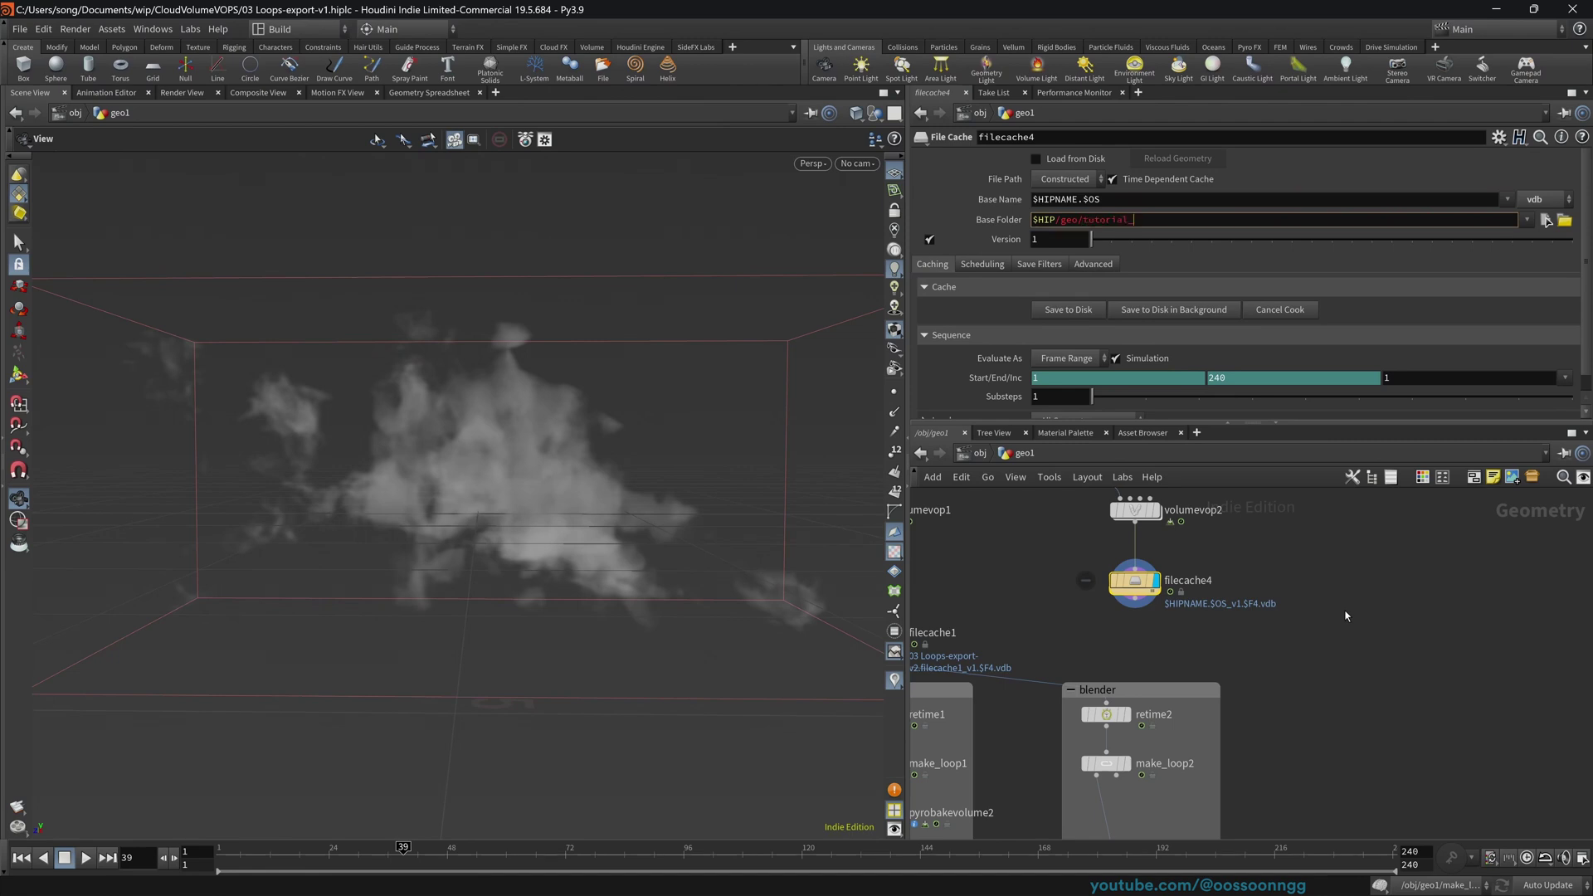
pyautogui.write('t/')
pyautogui.press('Return')
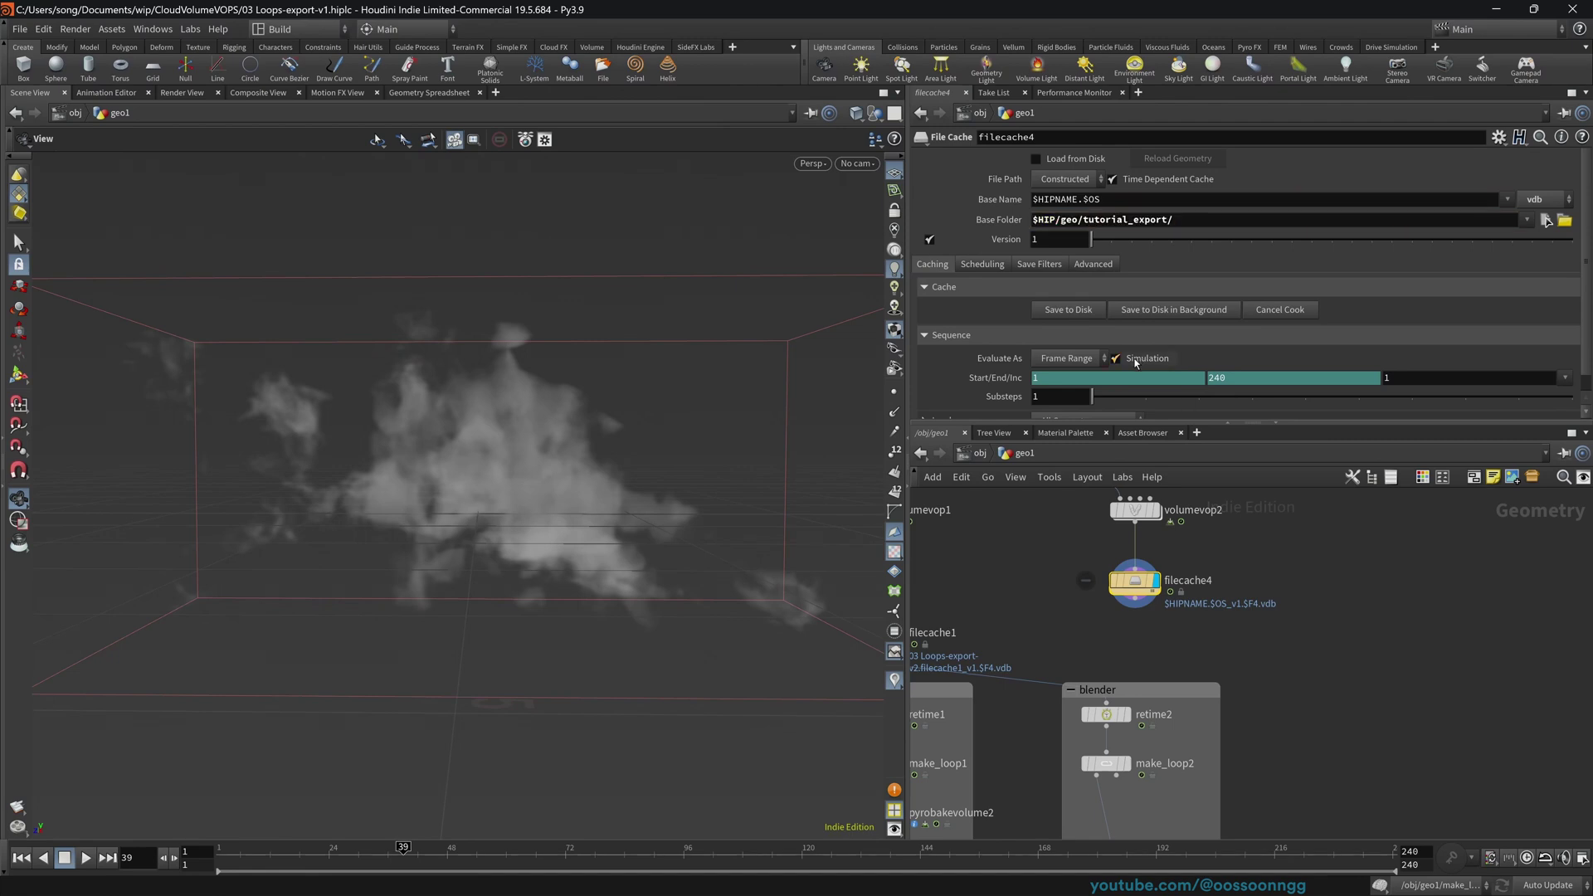
pyautogui.click(987, 222)
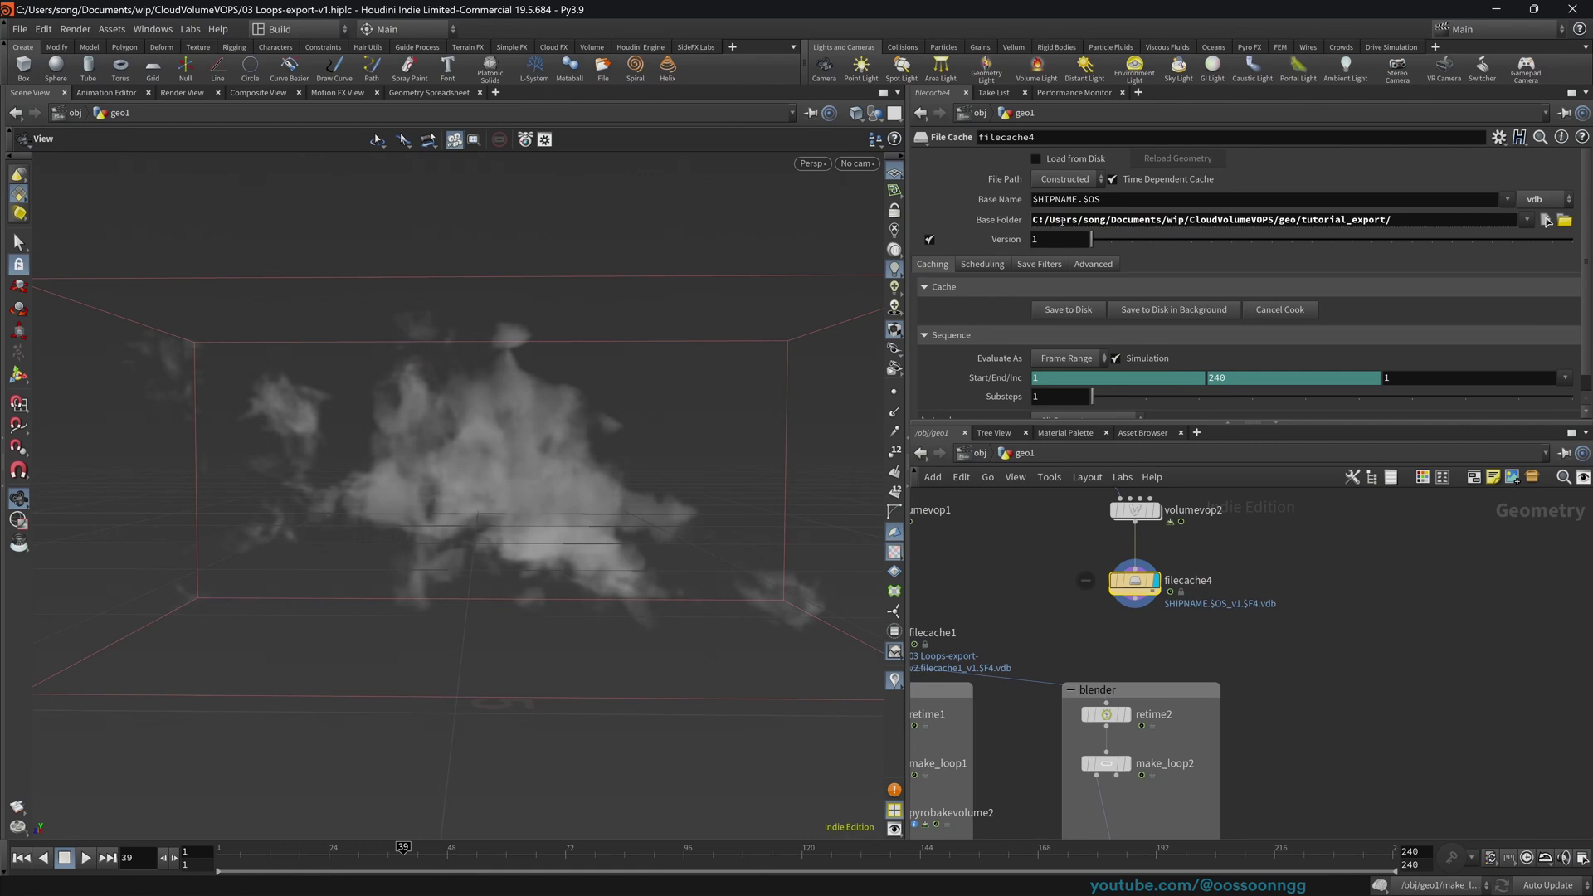
# - Delete the channels on filecache4's frame range, set its end frame to 65, and save the VDB sequence to disk
pyautogui.click(1016, 226)
pyautogui.rightClick(996, 379)
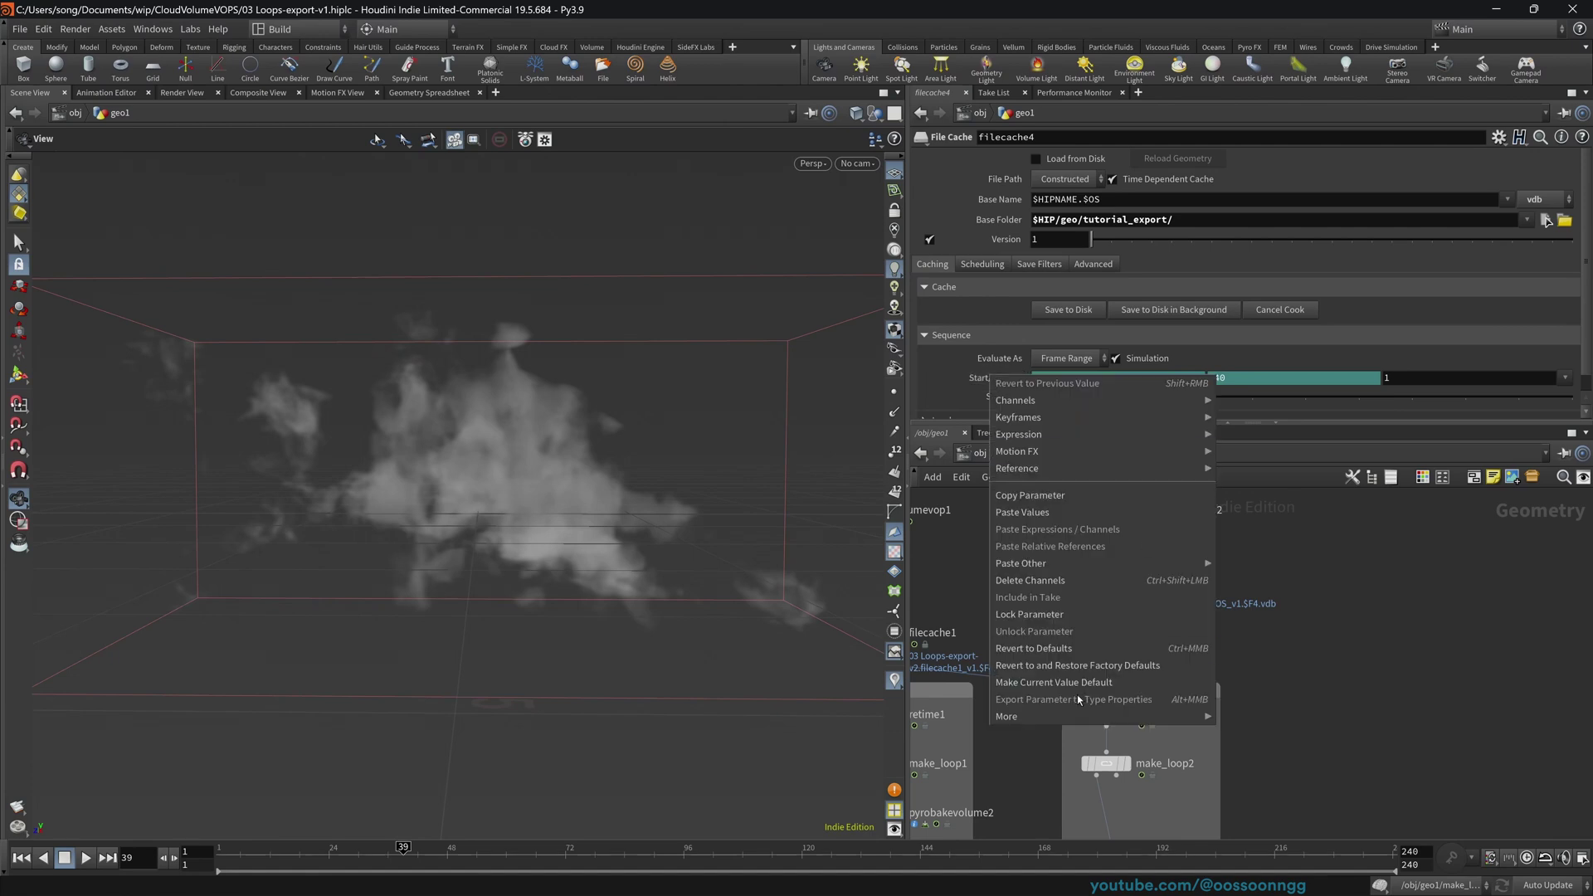
pyautogui.click(1093, 581)
pyautogui.moveTo(1248, 380); pyautogui.dragTo(1015, 375)
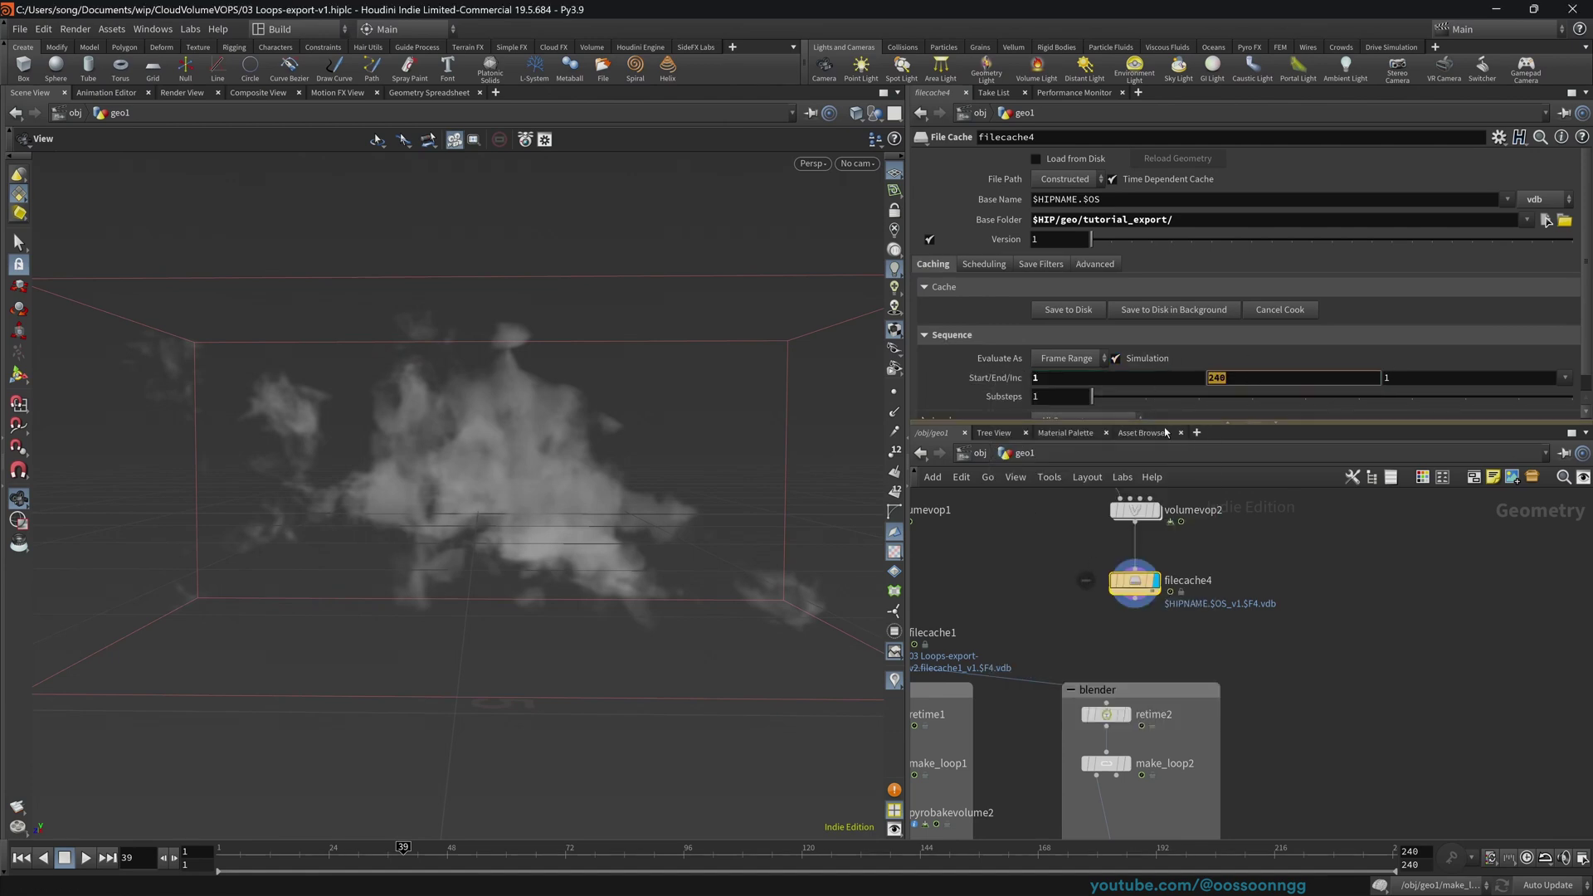
pyautogui.write('65')
pyautogui.press('Return')
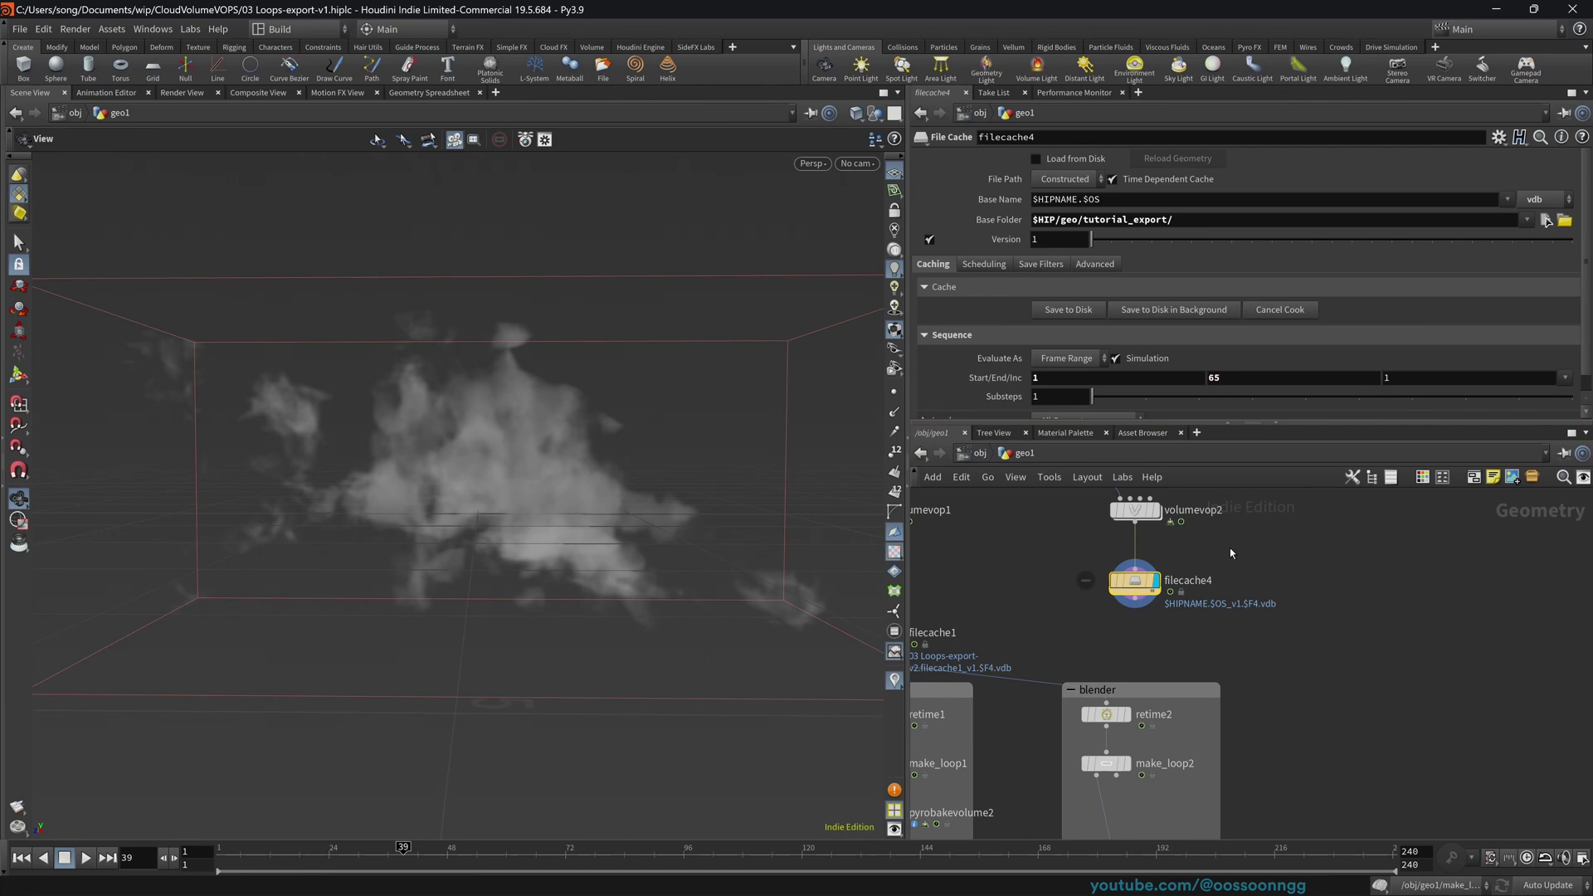
pyautogui.click(1075, 310)
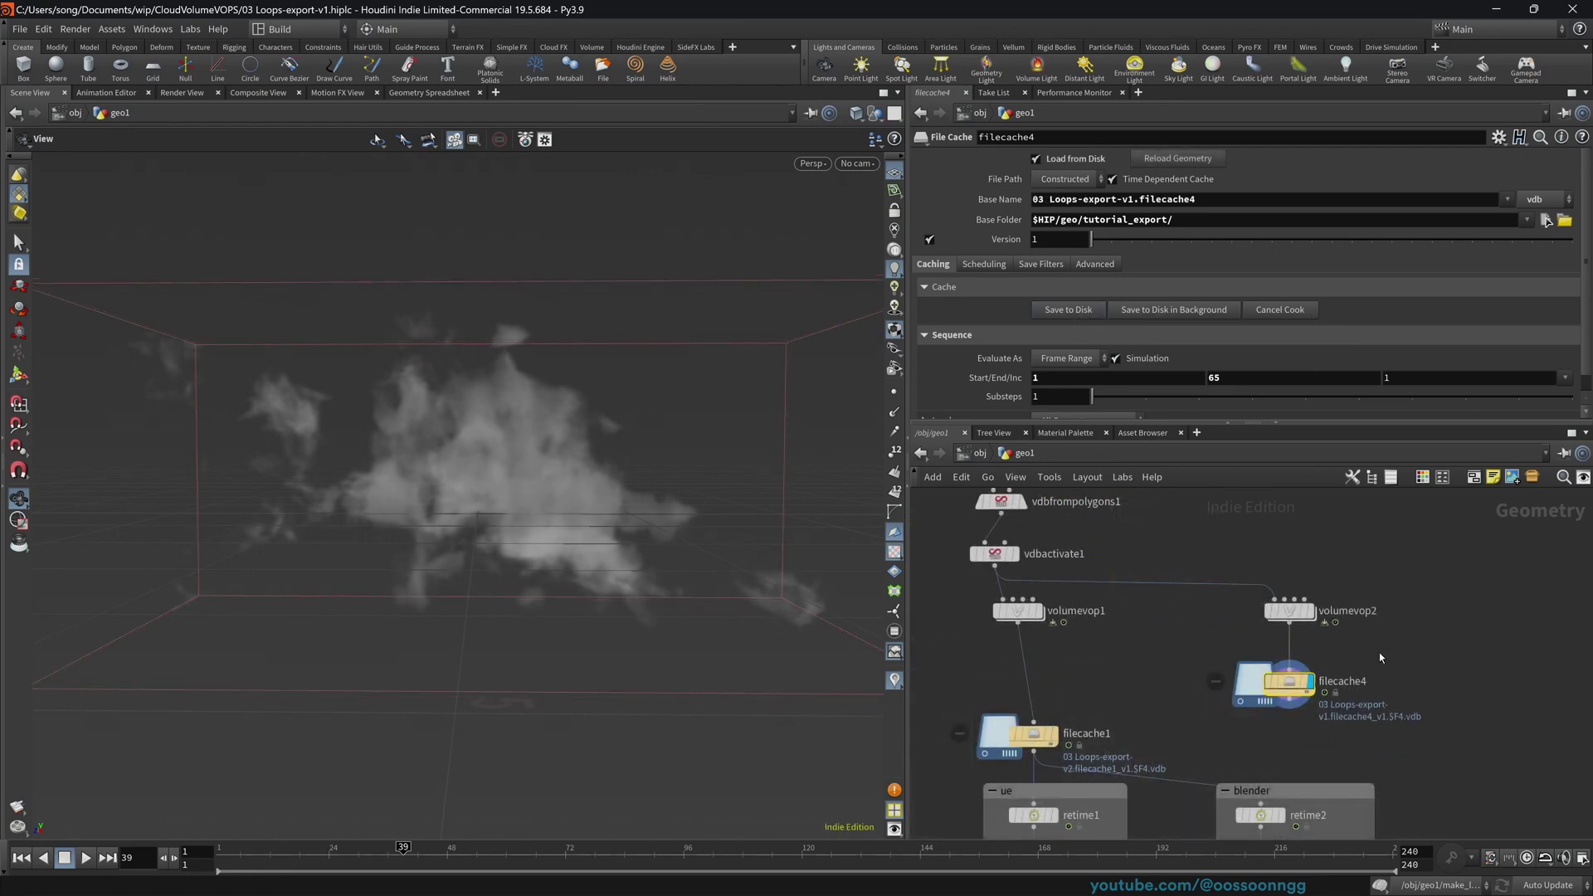
# - Move filecache4 aside from the blender network box and scrub through the cached cloud animation
pyautogui.moveTo(1459, 750); pyautogui.dragTo(1338, 664, button='middle')
pyautogui.moveTo(1128, 610); pyautogui.dragTo(1351, 601)
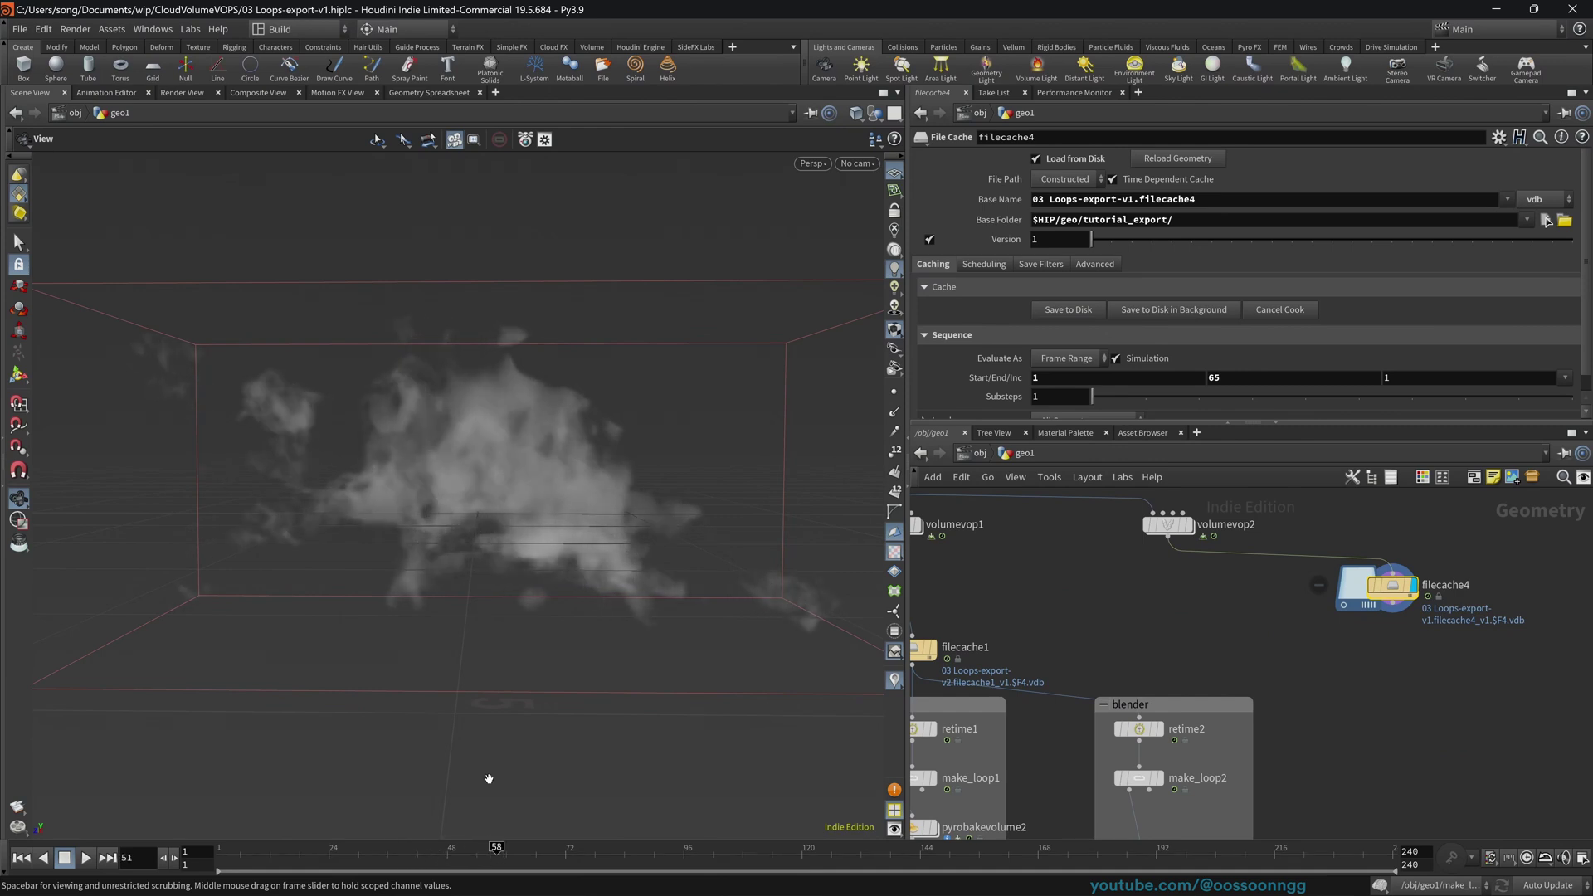
pyautogui.moveTo(487, 774); pyautogui.dragTo(526, 746)
pyautogui.moveTo(531, 853); pyautogui.dragTo(309, 852)
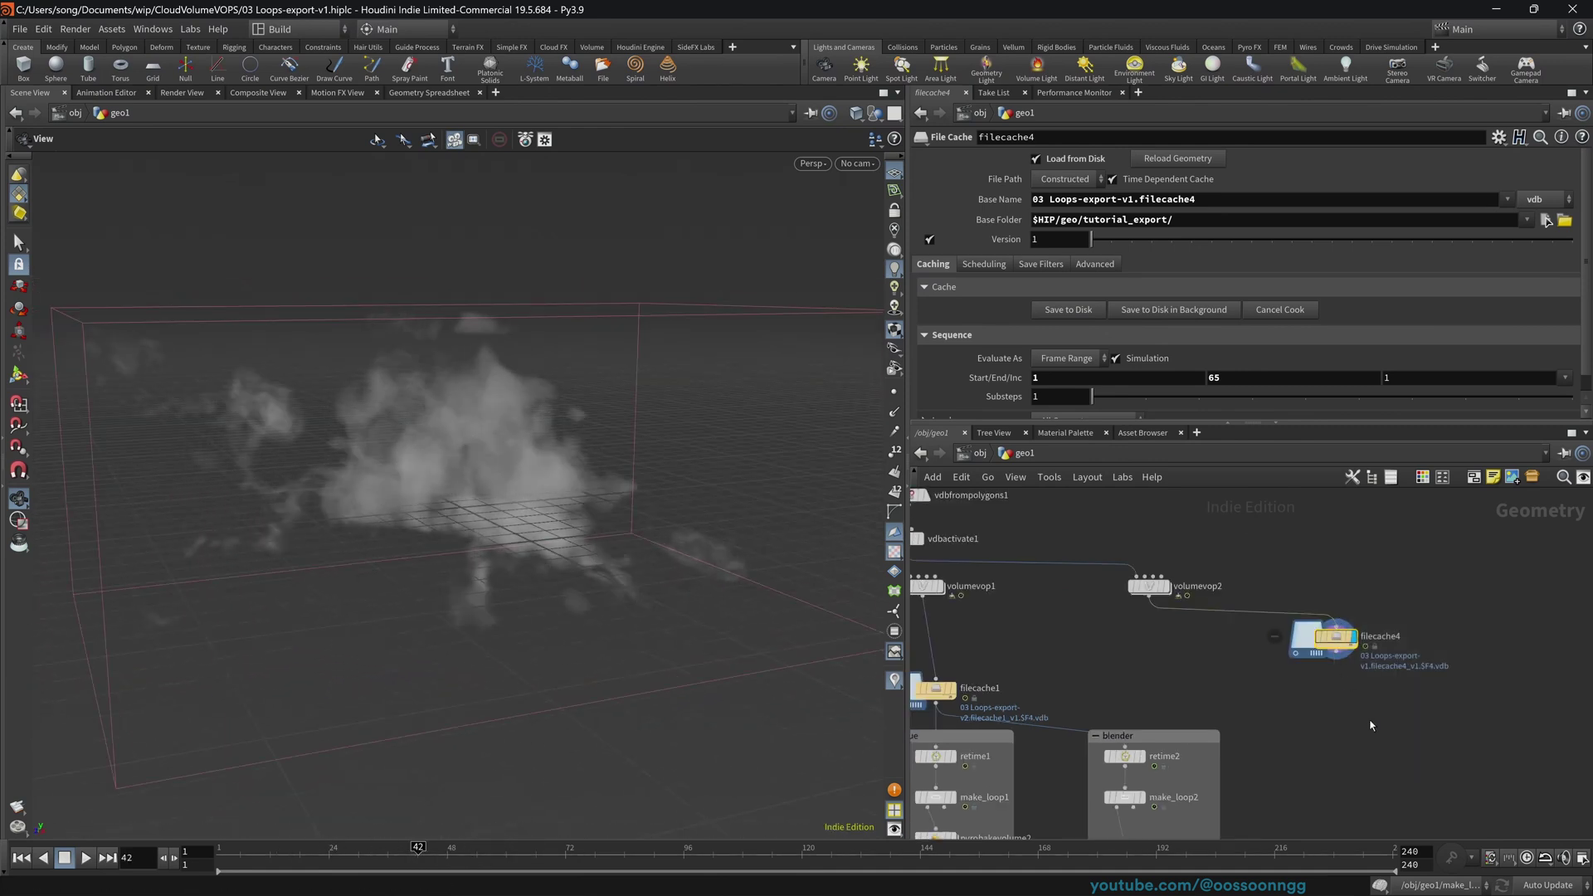
pyautogui.scroll(2, 1370, 725)
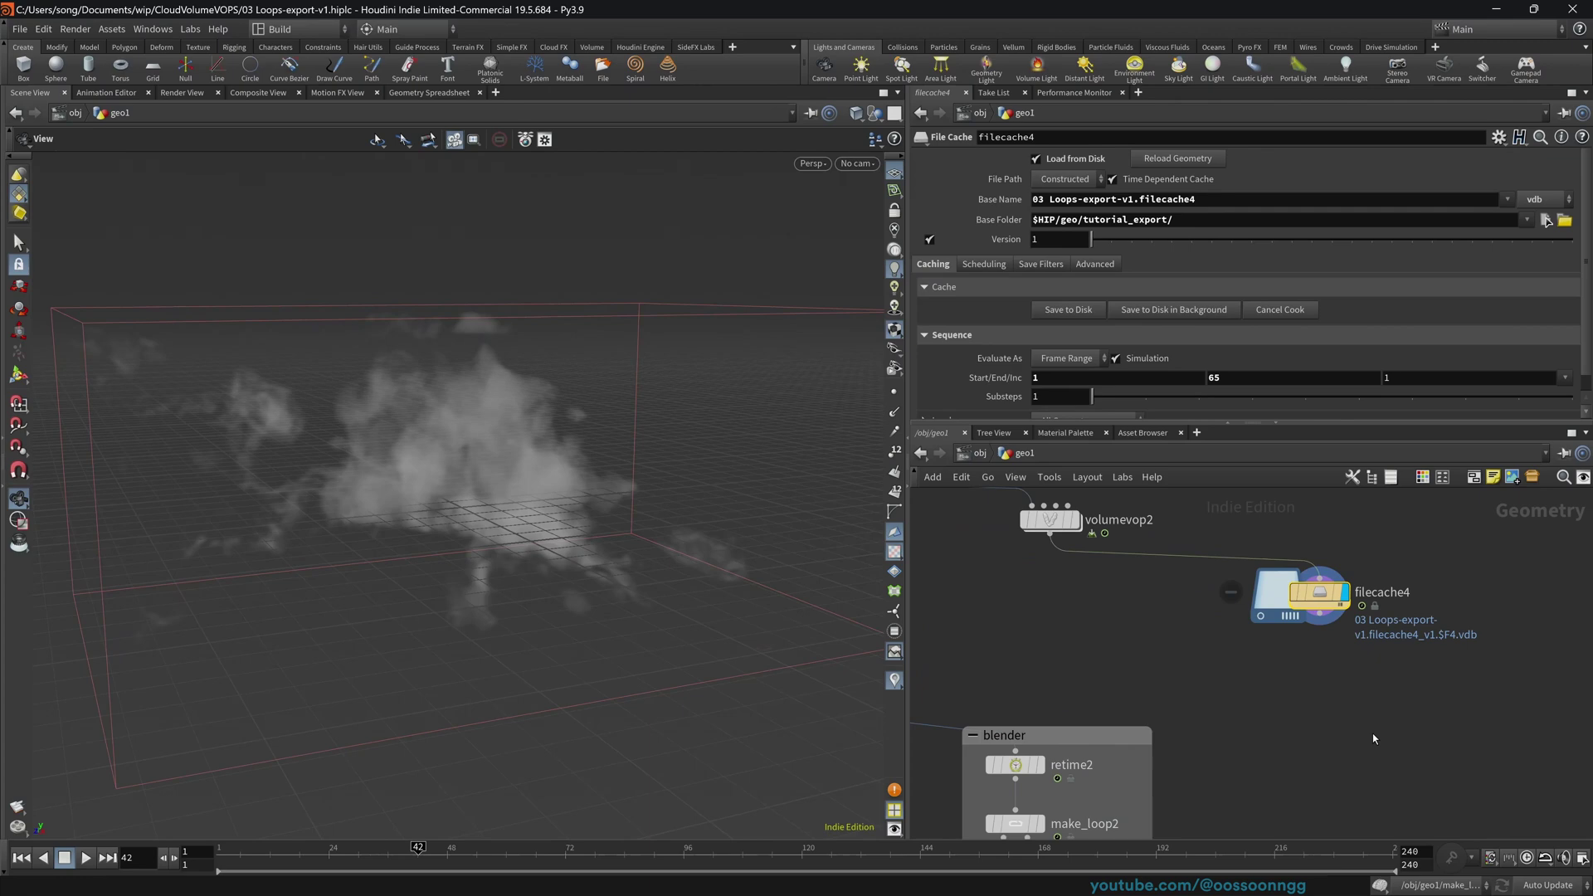
# - Add a Labs Make Loop node below filecache4, feed it the cached sequence, and turn on its display flag
pyautogui.press('Tab')
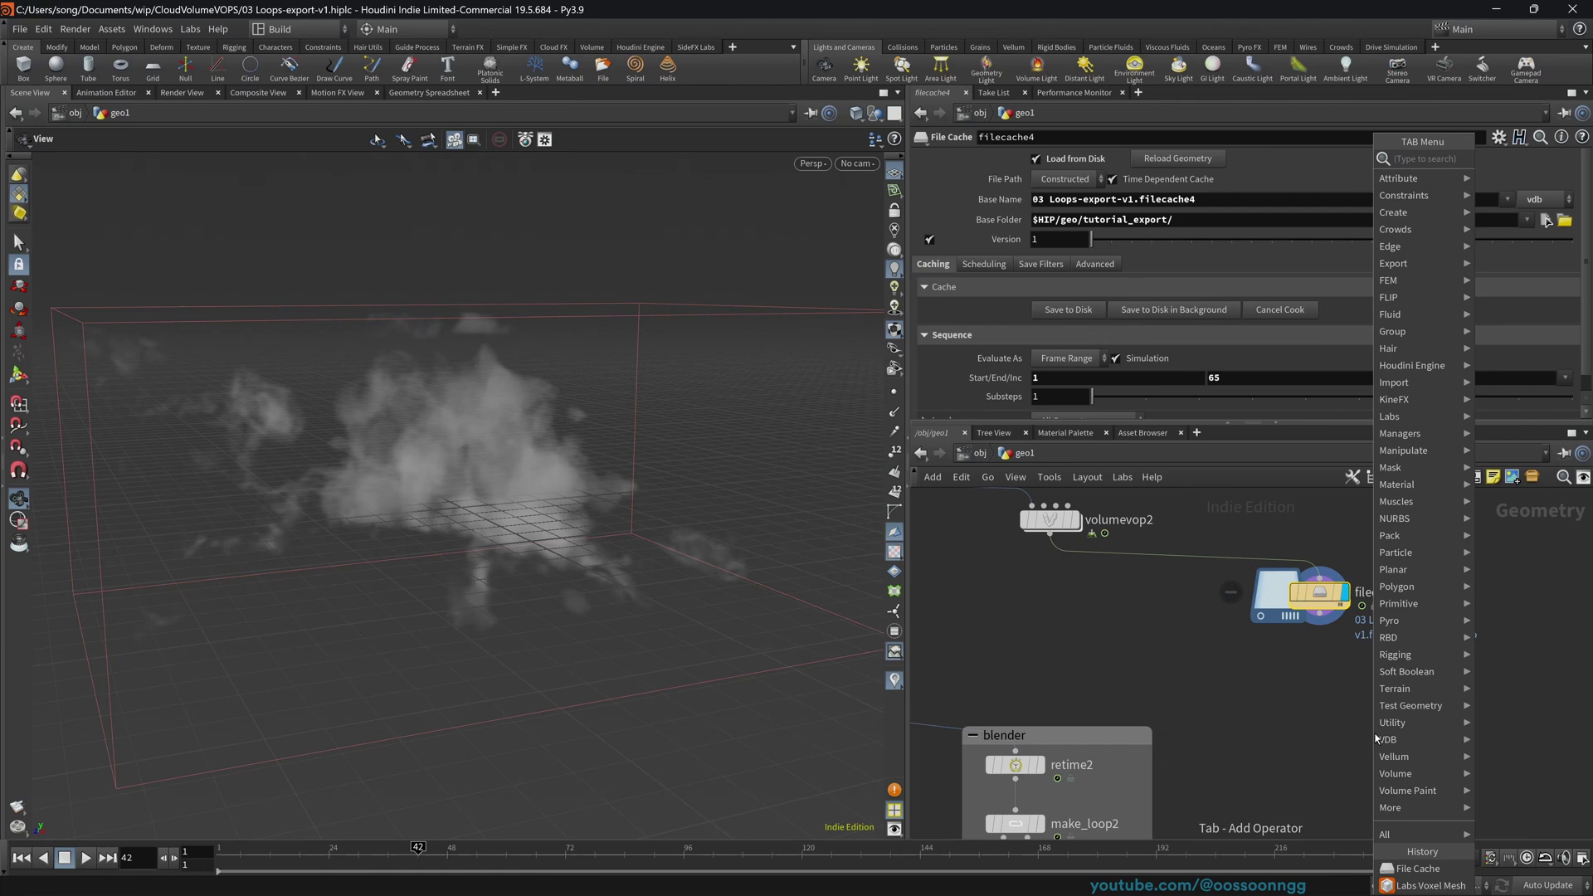
pyautogui.write('loop')
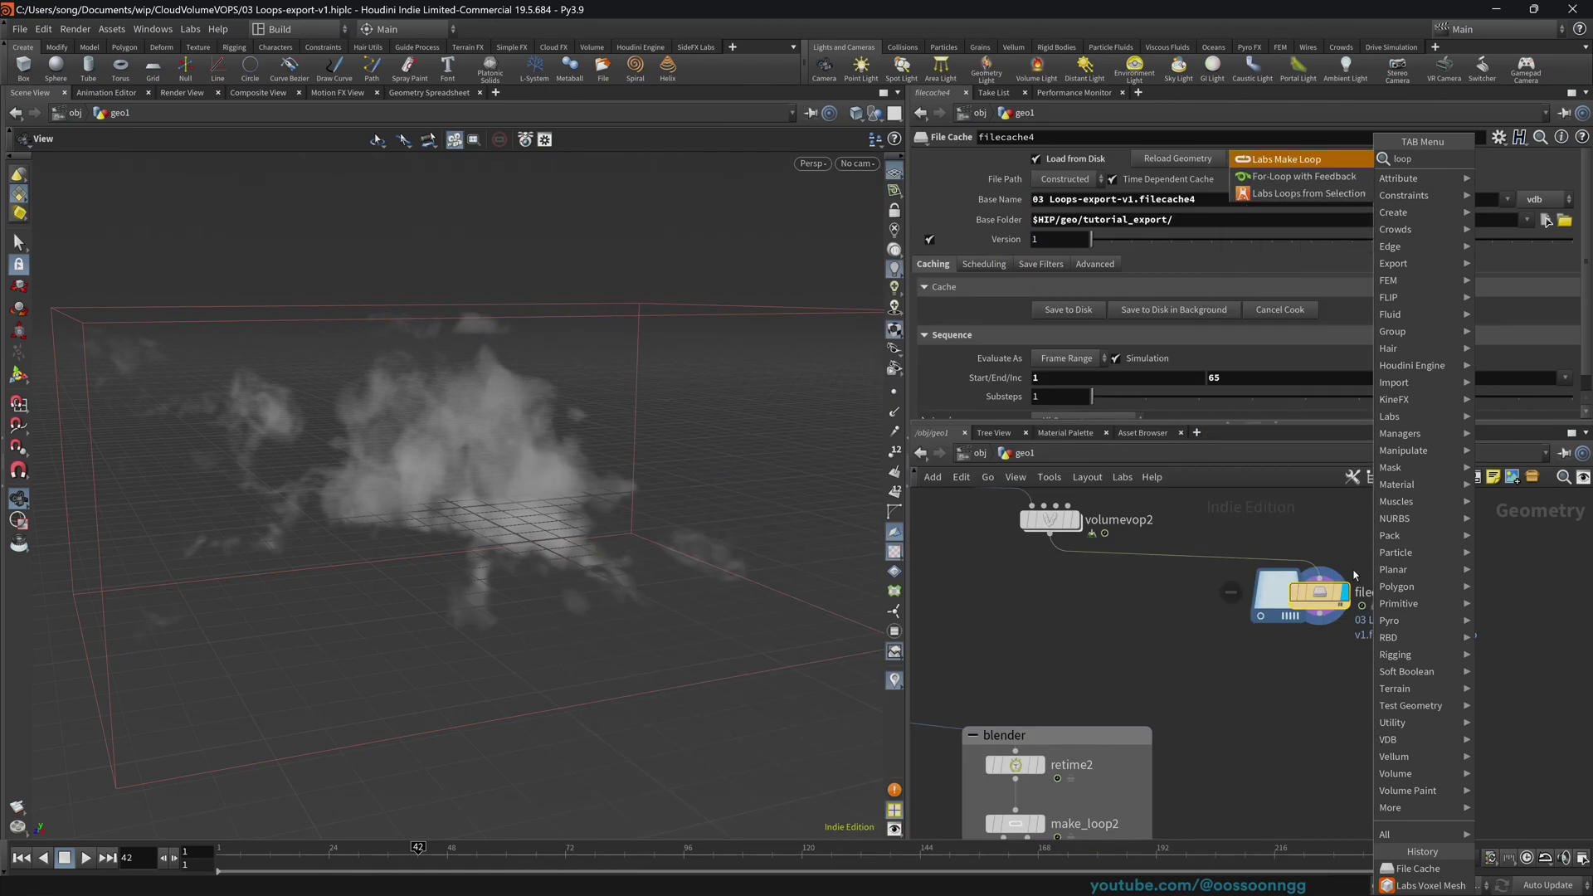
pyautogui.click(1286, 160)
pyautogui.click(1333, 697)
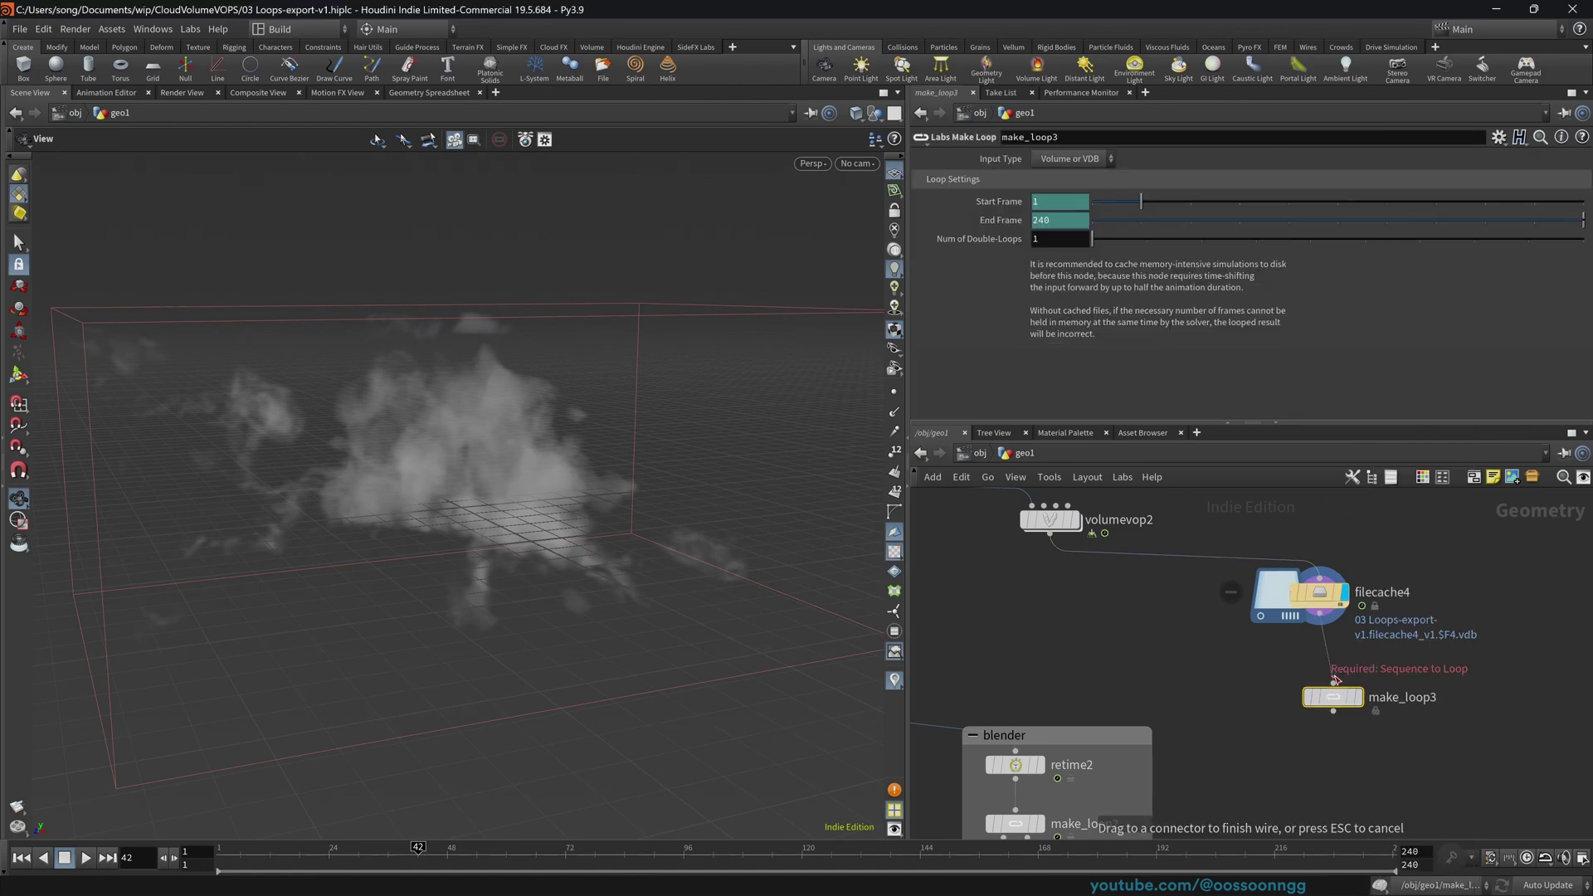
pyautogui.click(1333, 684)
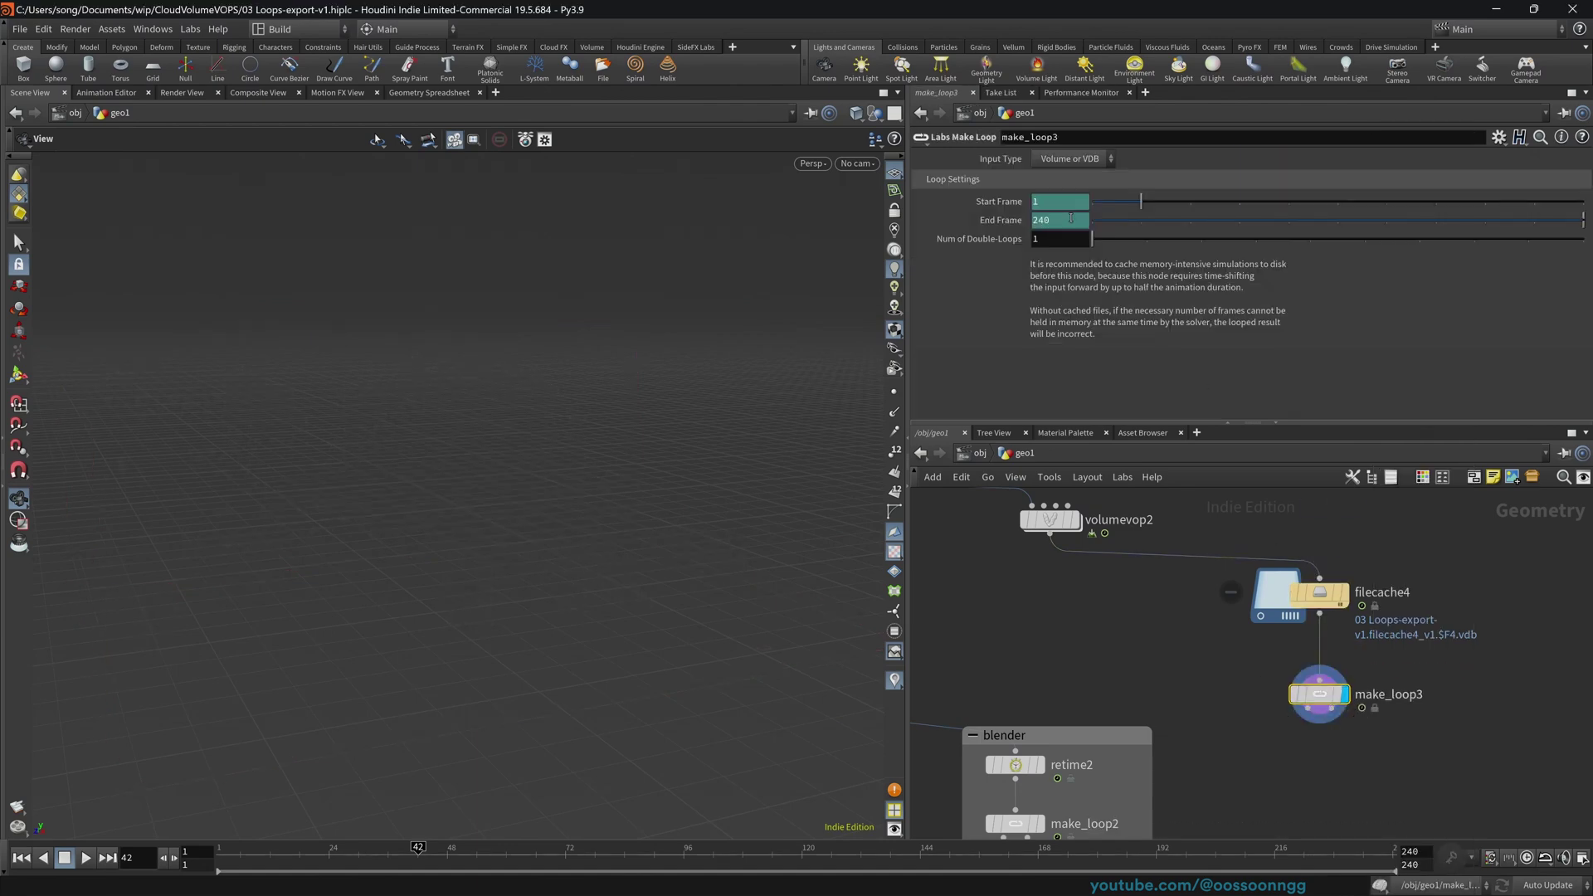
# - Delete the End Frame channel on make_loop3, set the value to 64, and check it against filecache4's frame range
pyautogui.keyDown('ctrl'); pyautogui.keyDown('shift'); pyautogui.click(1007, 223); pyautogui.keyUp('shift'); pyautogui.keyUp('ctrl')
pyautogui.moveTo(1060, 220); pyautogui.dragTo(1002, 317)
pyautogui.press('Return')
pyautogui.click(1315, 594)
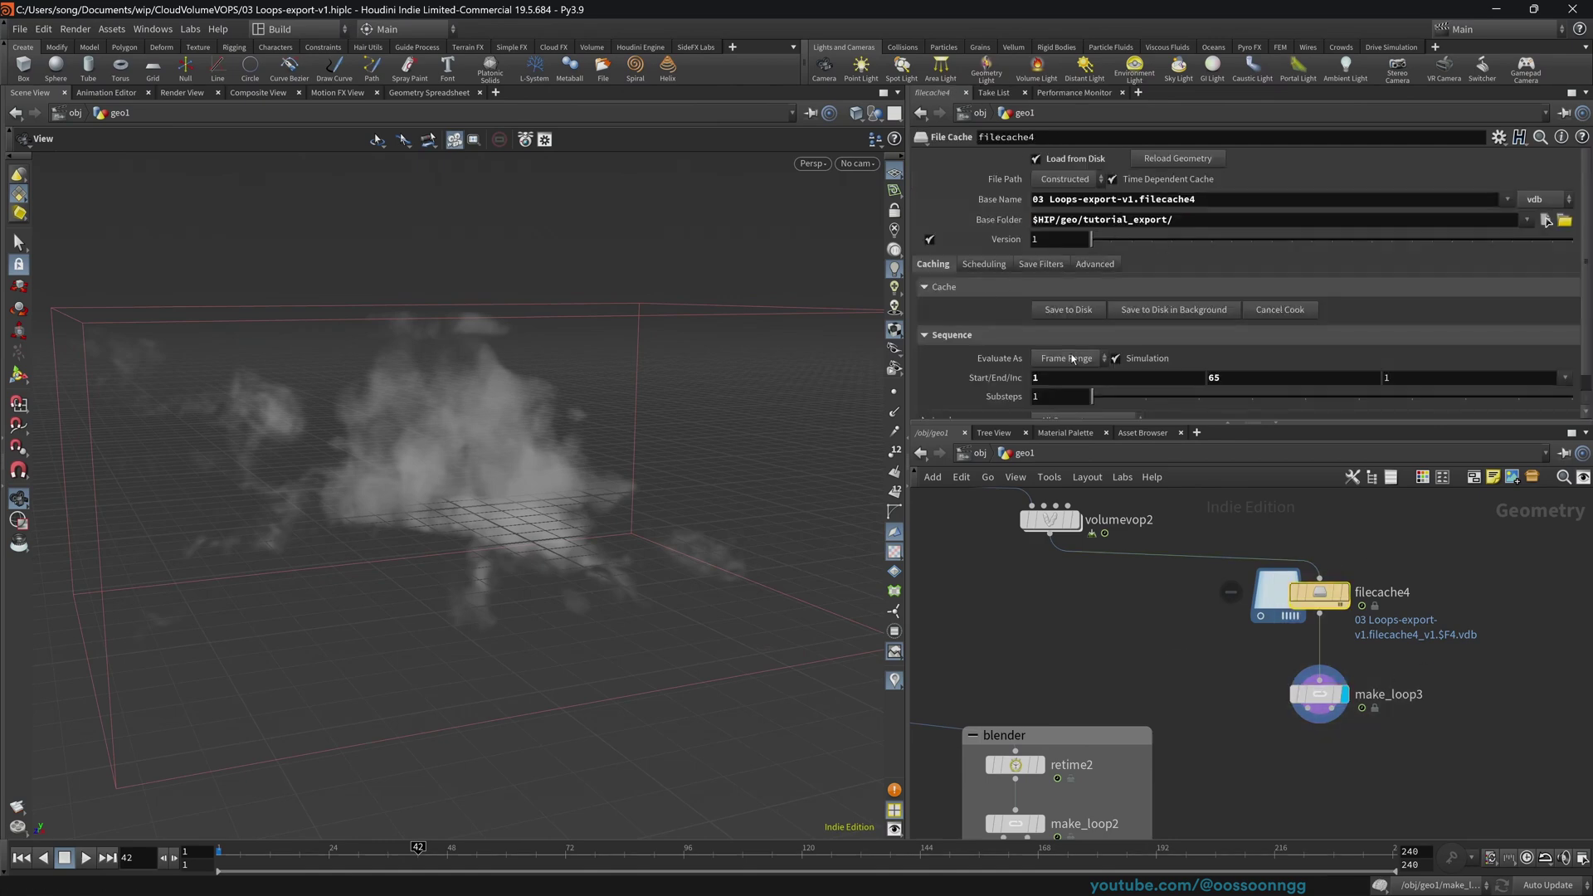
pyautogui.click(1317, 693)
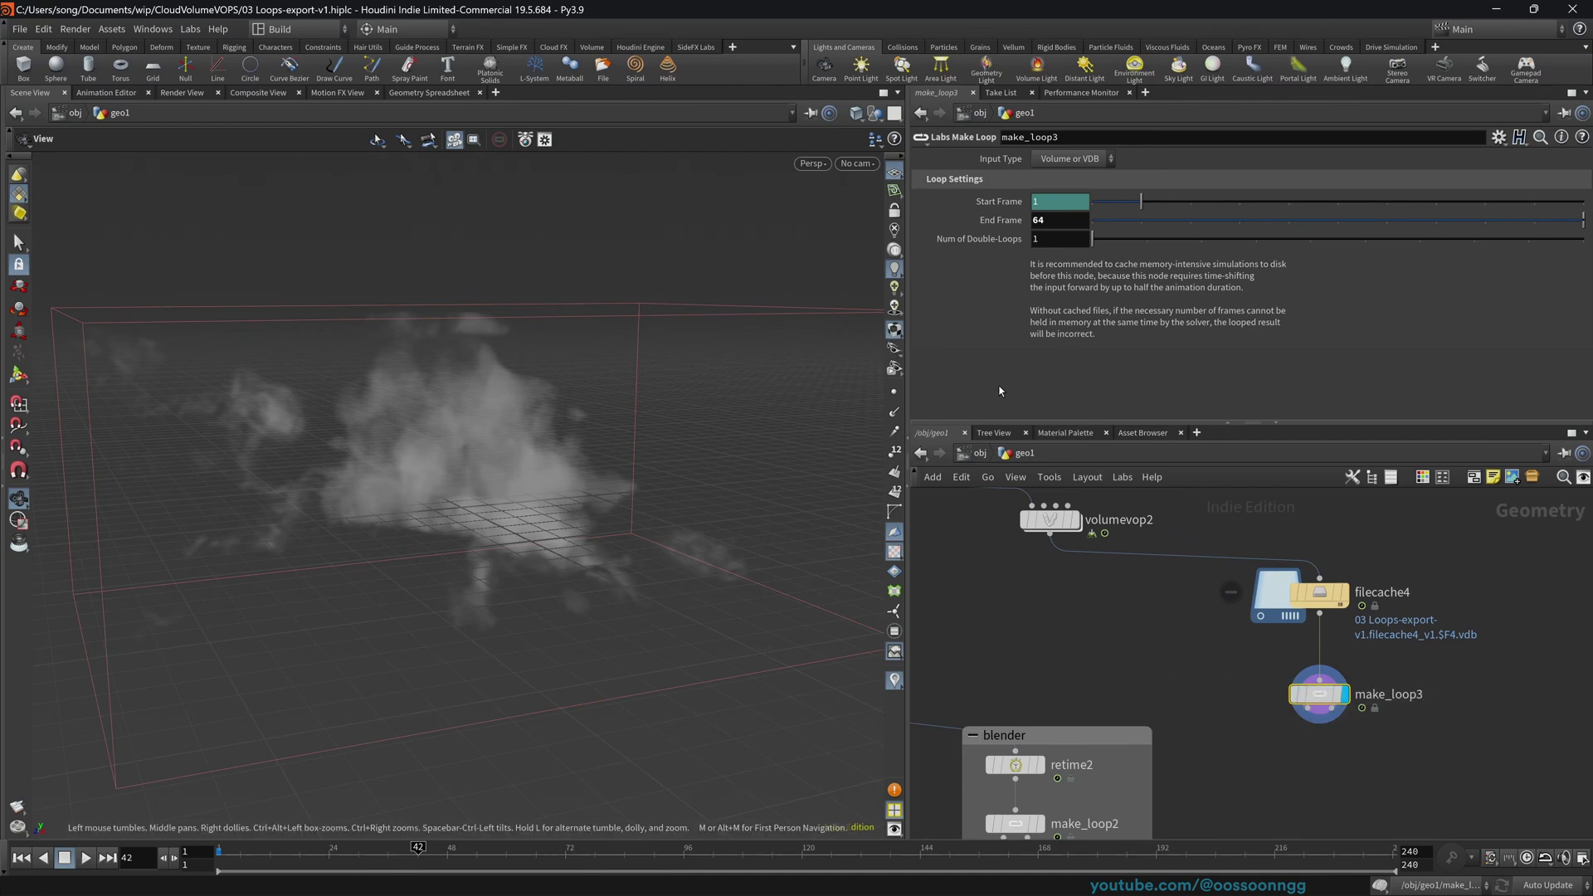
# - Scrub the timeline on make_loop3's output, switch the display to filecache4, and scrub the unlooped sequence for comparison
pyautogui.click(262, 847)
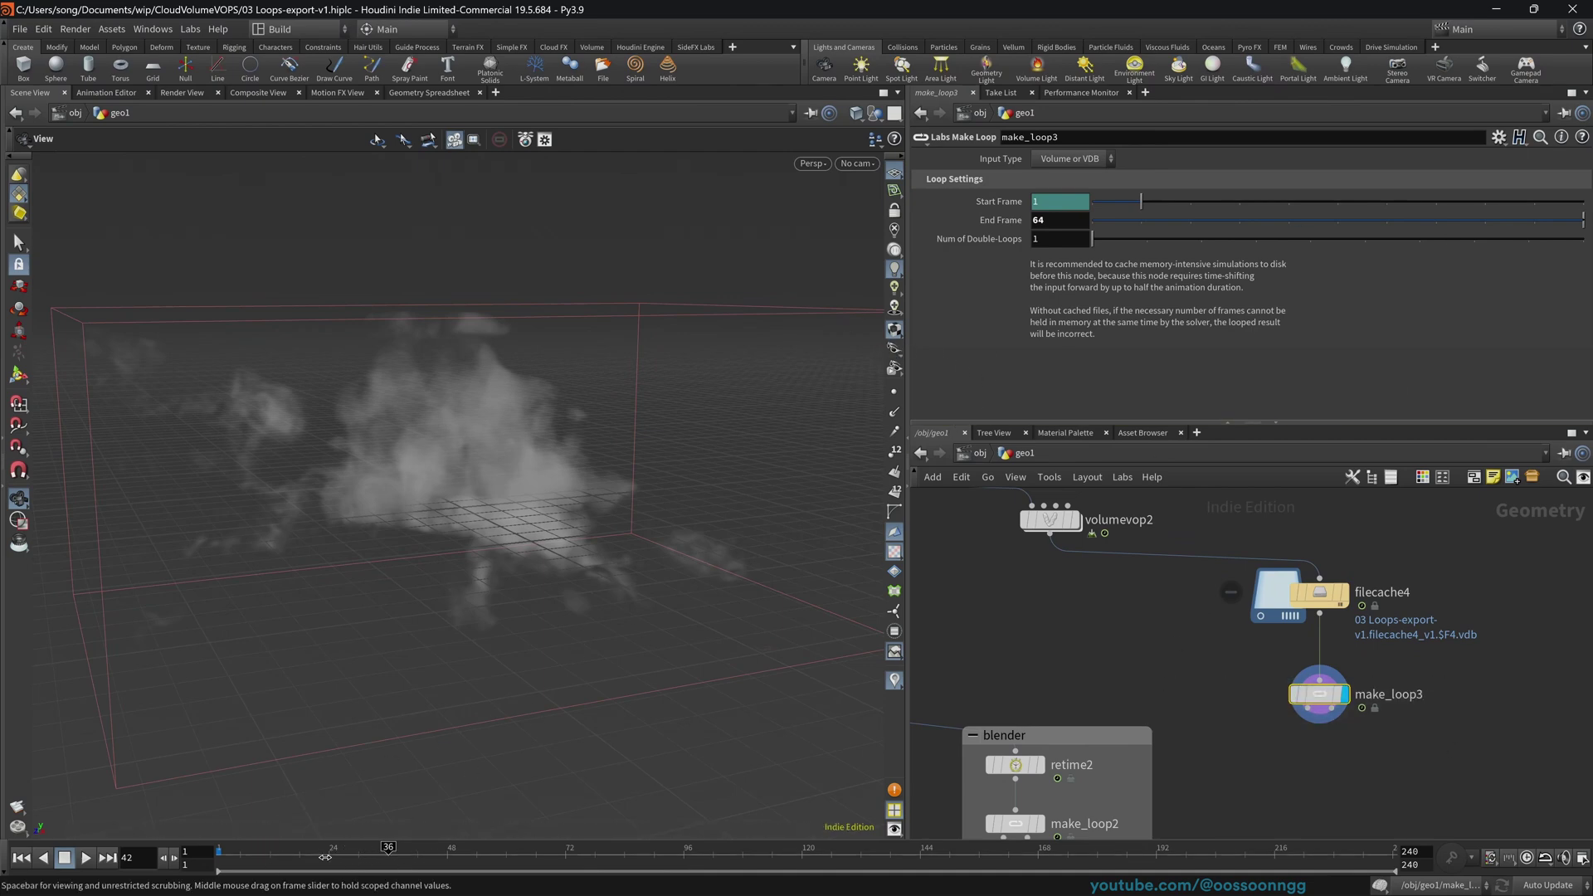
pyautogui.moveTo(263, 852); pyautogui.dragTo(498, 850)
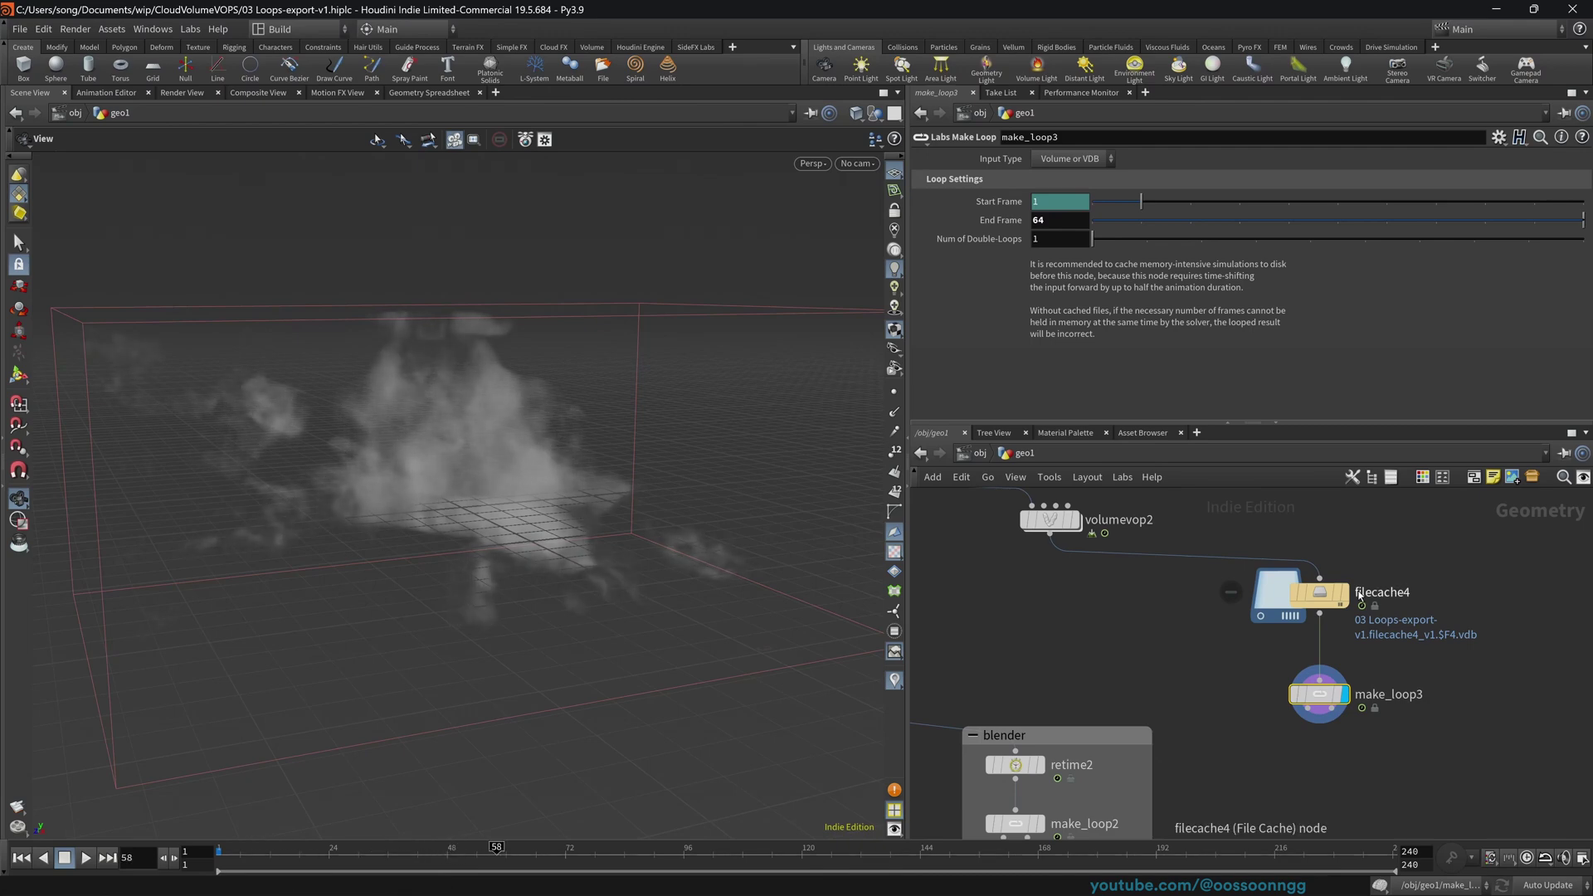
pyautogui.click(1278, 593)
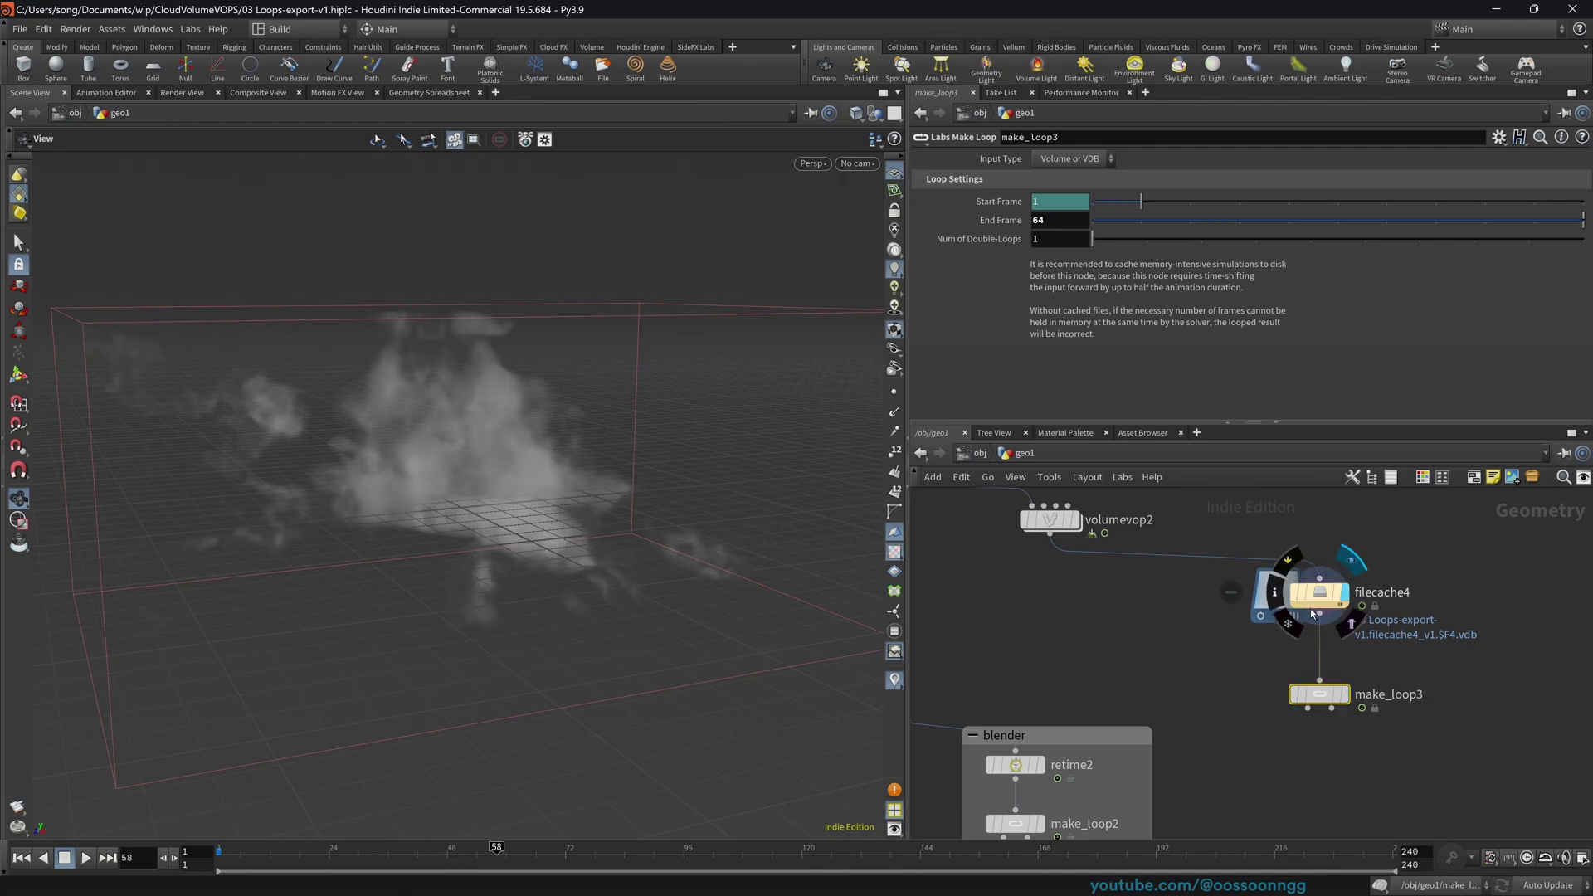
pyautogui.click(538, 850)
pyautogui.moveTo(530, 854); pyautogui.dragTo(398, 852)
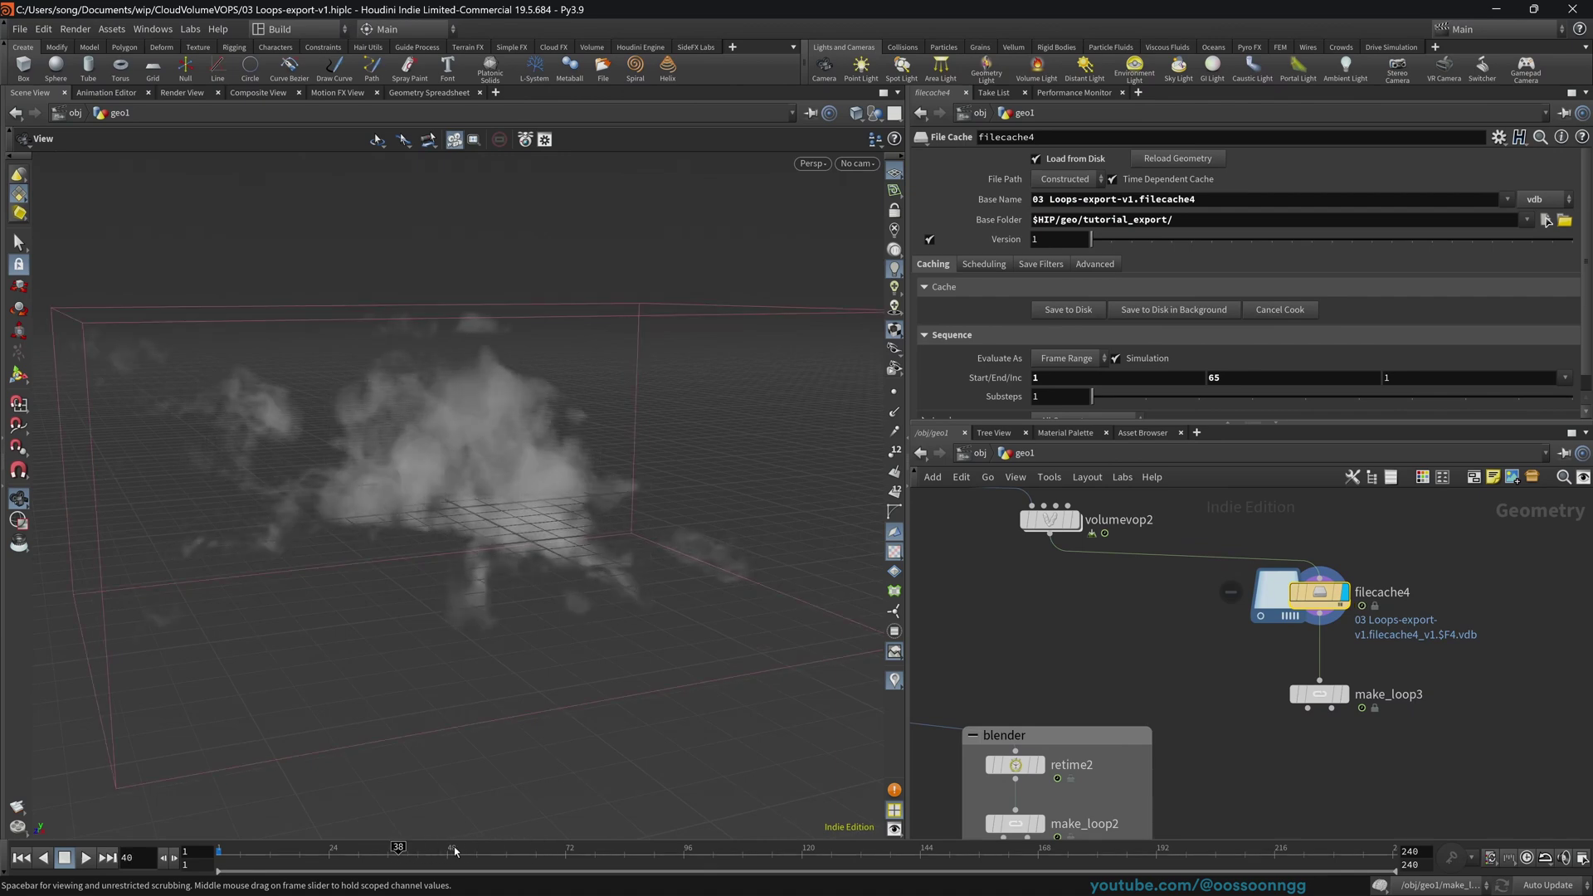
# - Display make_loop3 again and review its looped cloud by scrubbing and playing the animation
pyautogui.click(1350, 728)
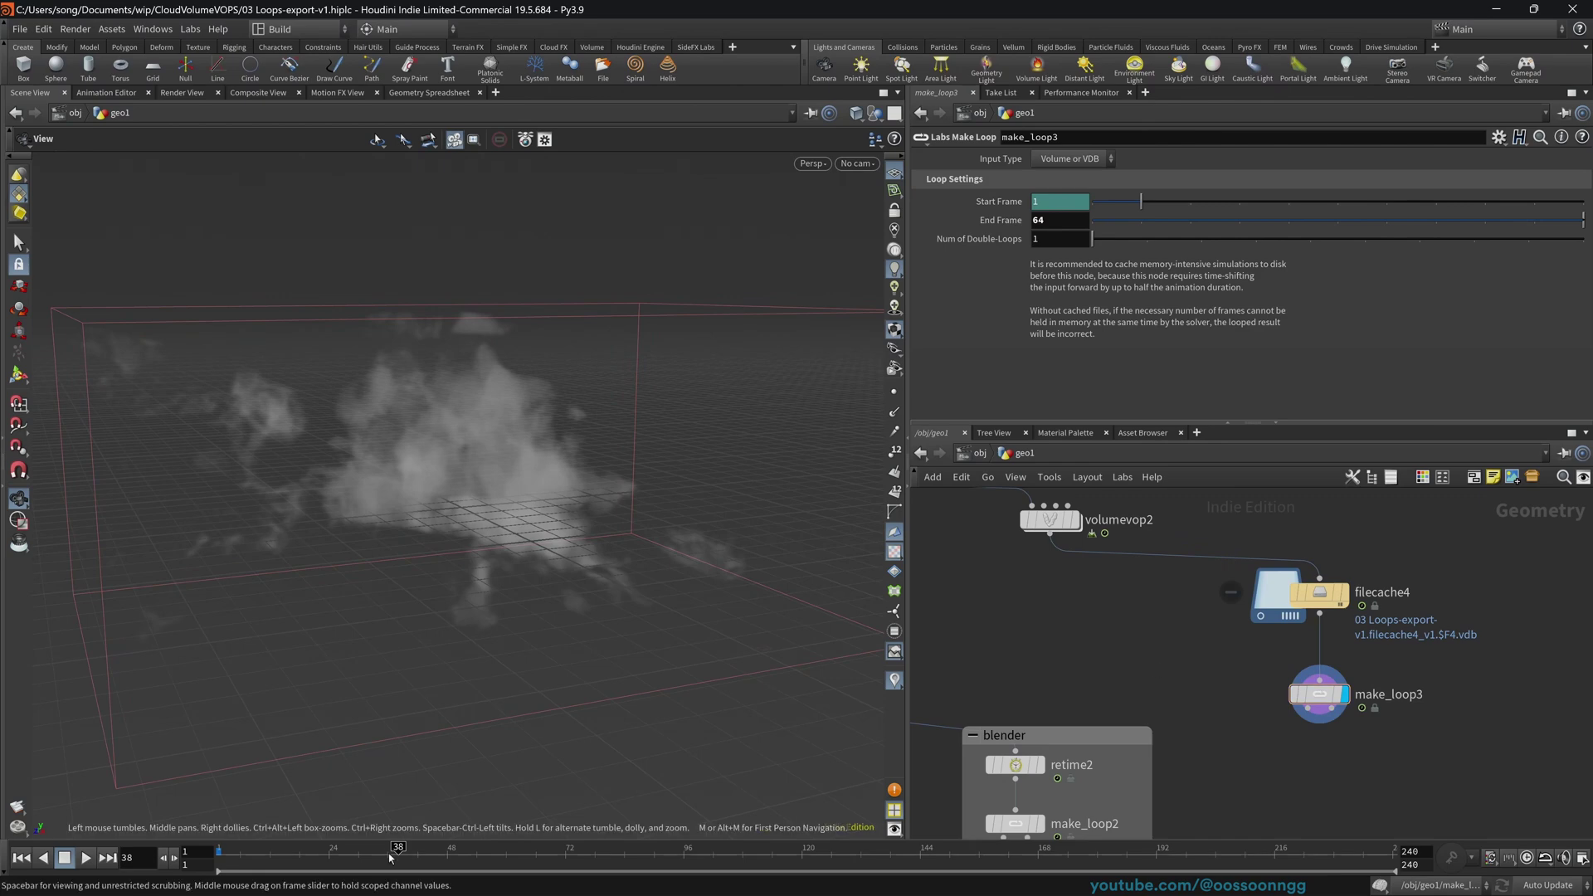
pyautogui.click(422, 852)
pyautogui.moveTo(423, 852)
pyautogui.mouseDown()
pyautogui.moveTo(635, 860)
pyautogui.moveTo(452, 857)
pyautogui.mouseUp()
pyautogui.press('Up')
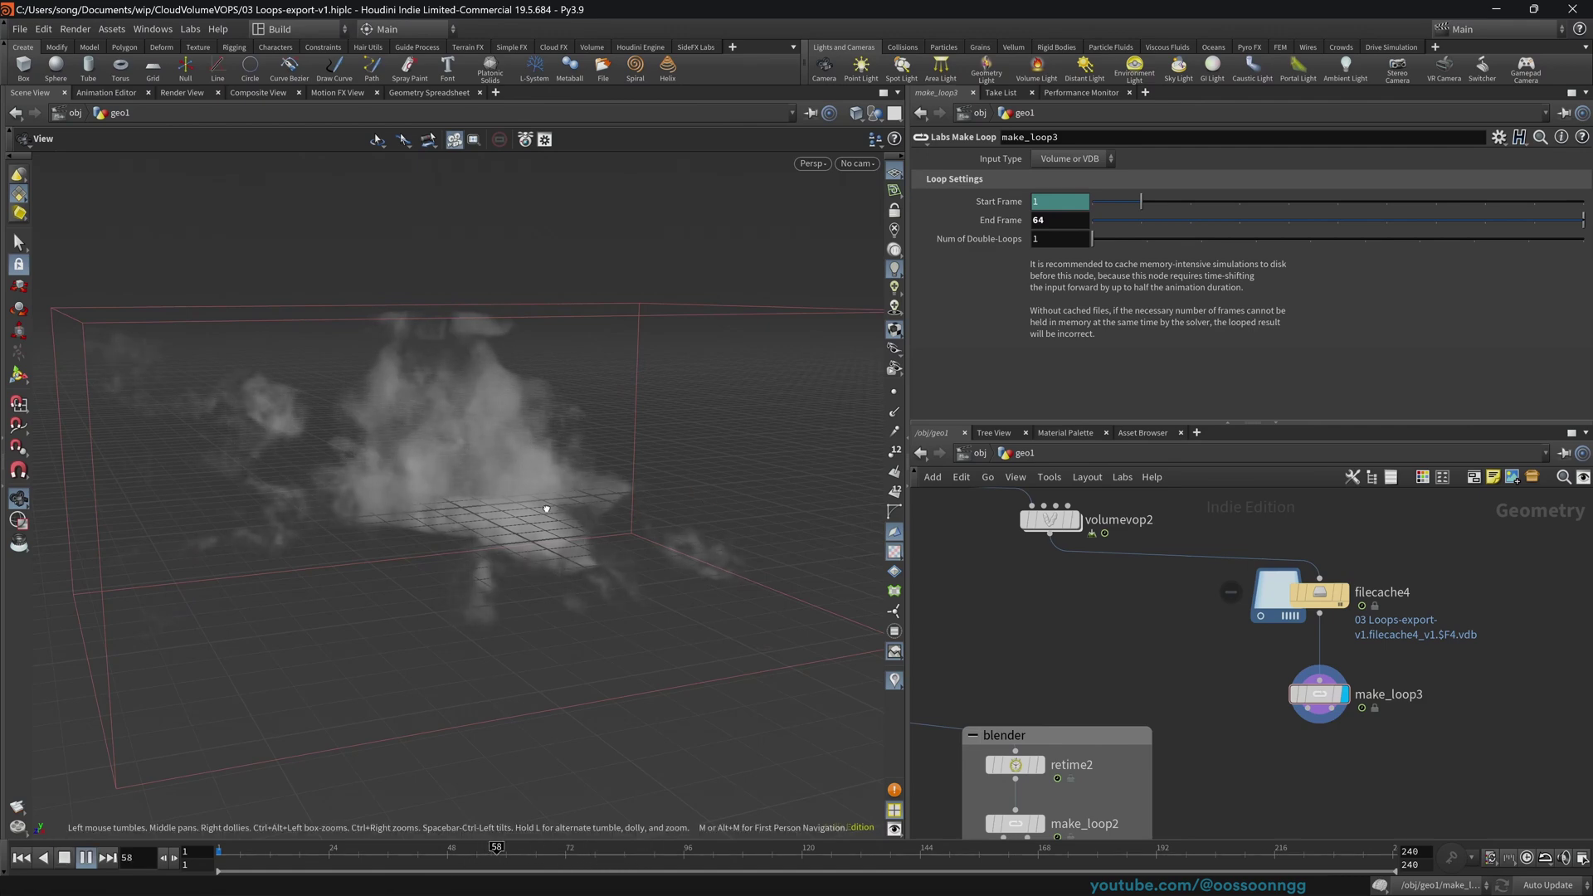
pyautogui.moveTo(547, 509); pyautogui.dragTo(501, 493)
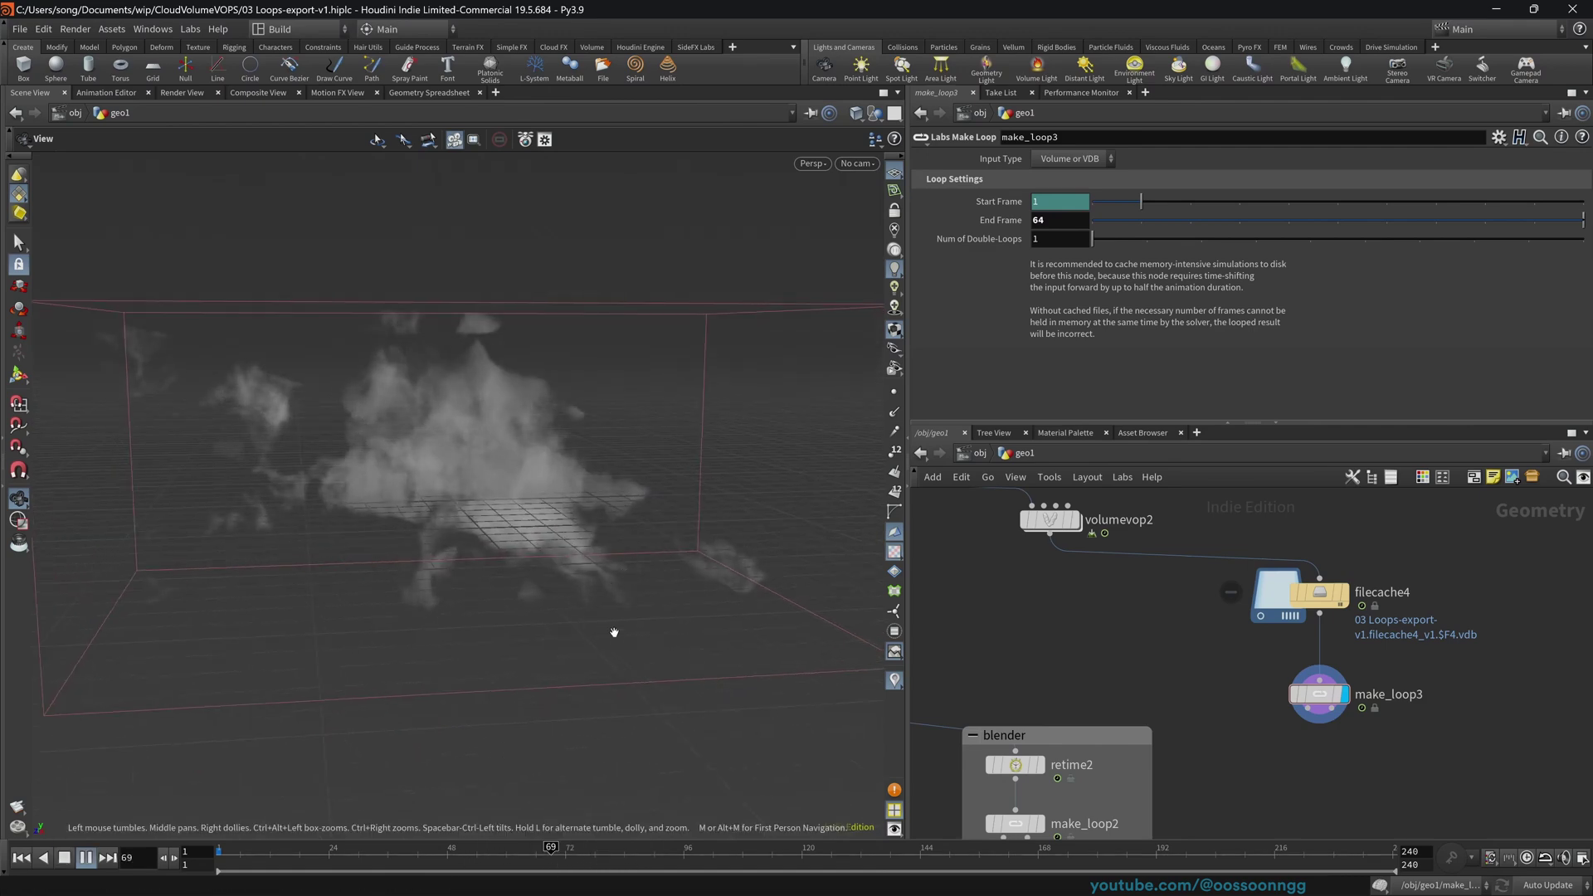
pyautogui.press('Up')
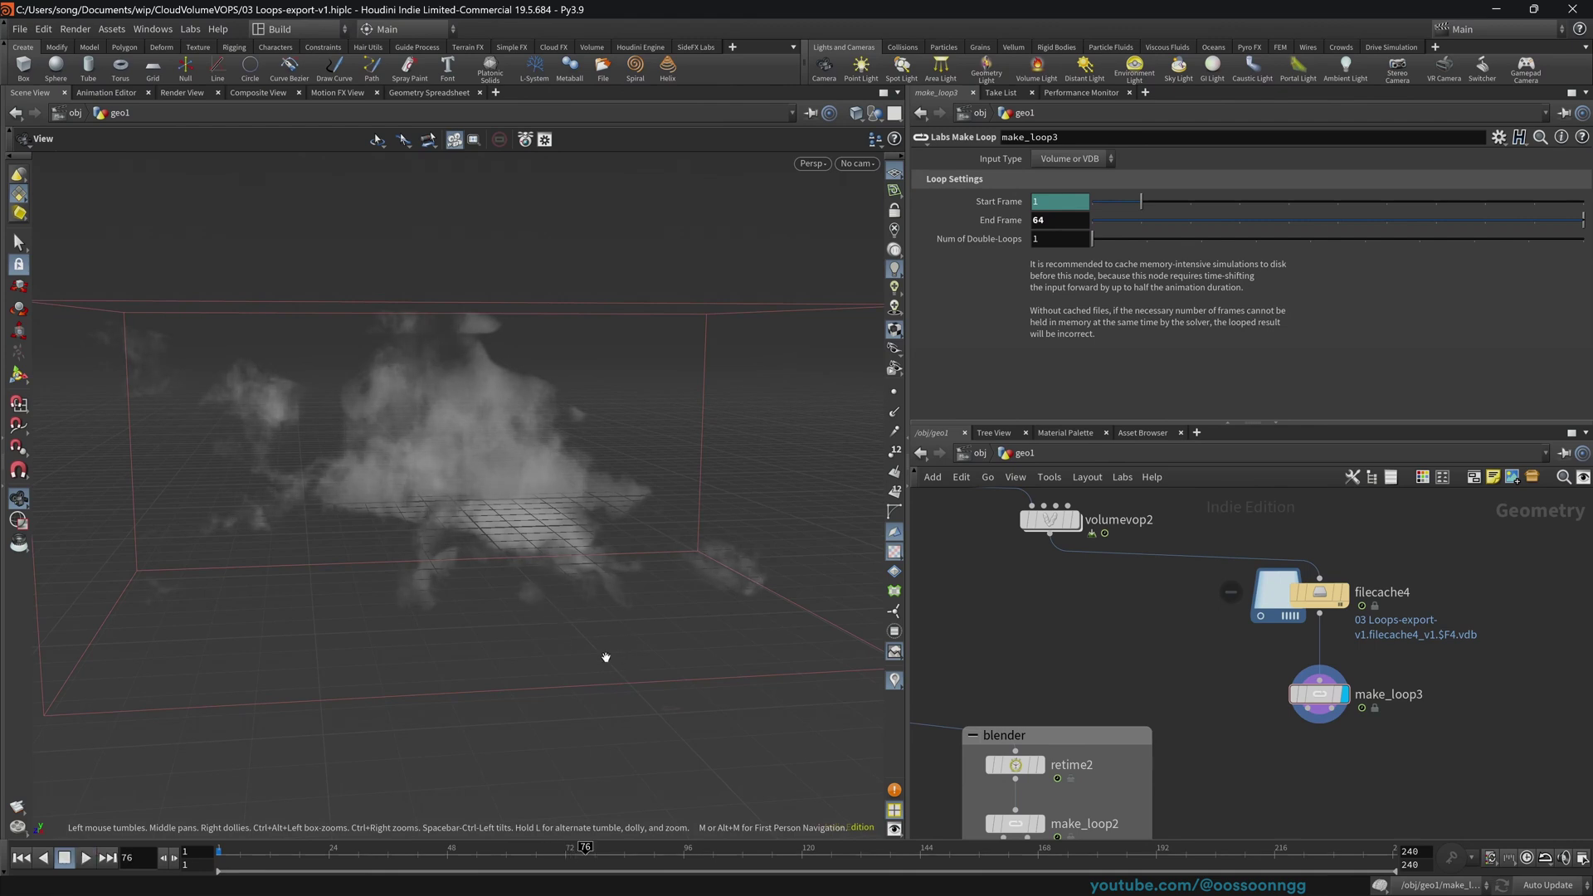
# - Add a File Cache node below make_loop3, connected to its output and displayed
pyautogui.moveTo(1413, 814); pyautogui.dragTo(1280, 744, button='middle')
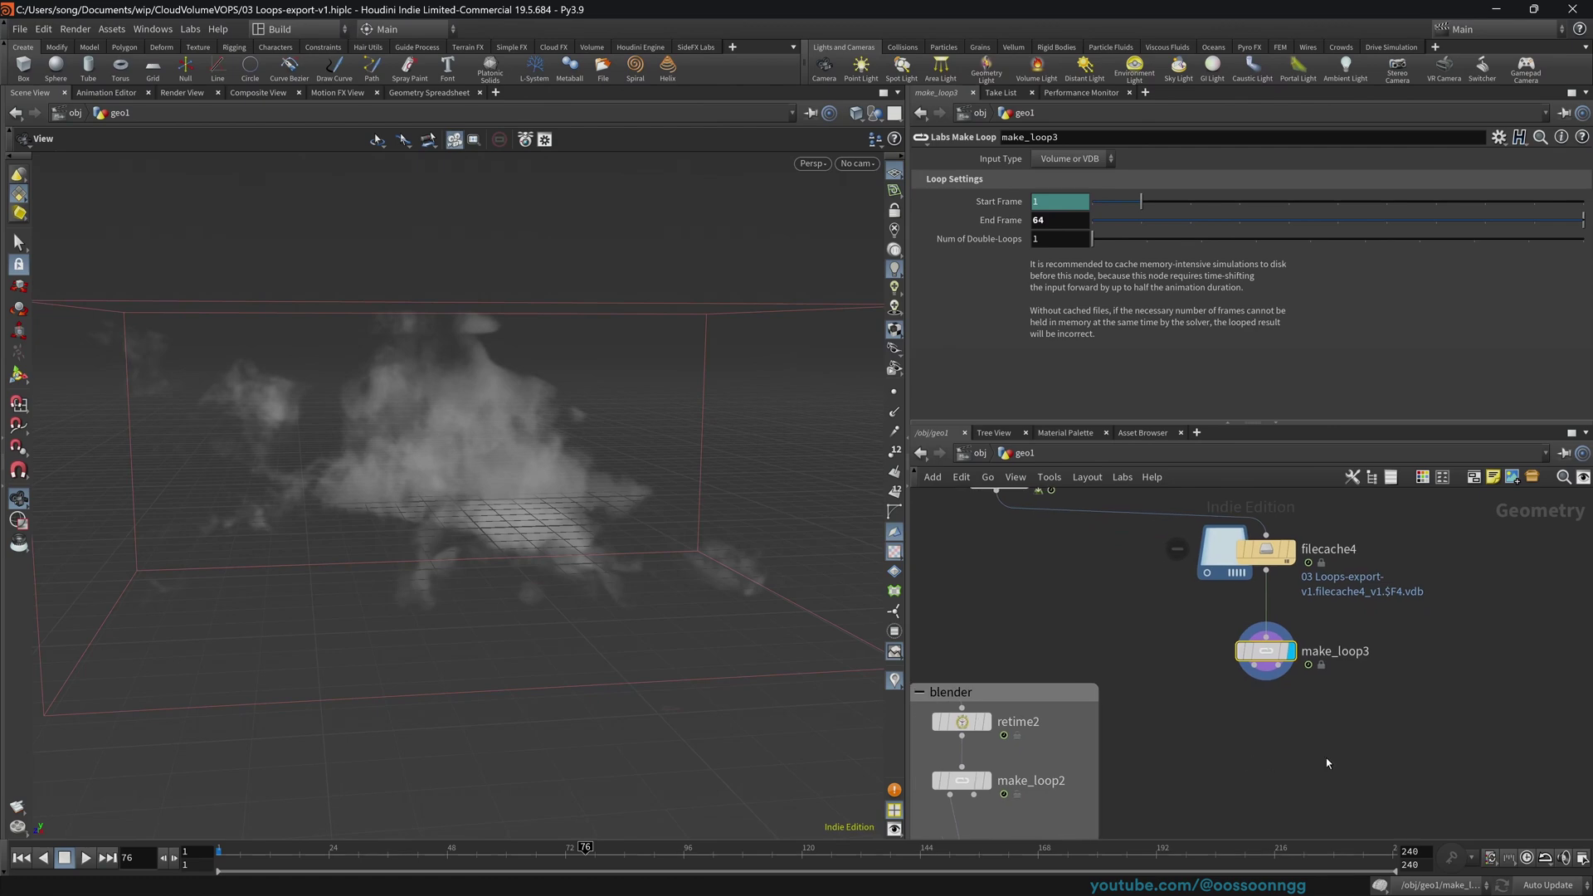
pyautogui.press('Tab')
pyautogui.write('file')
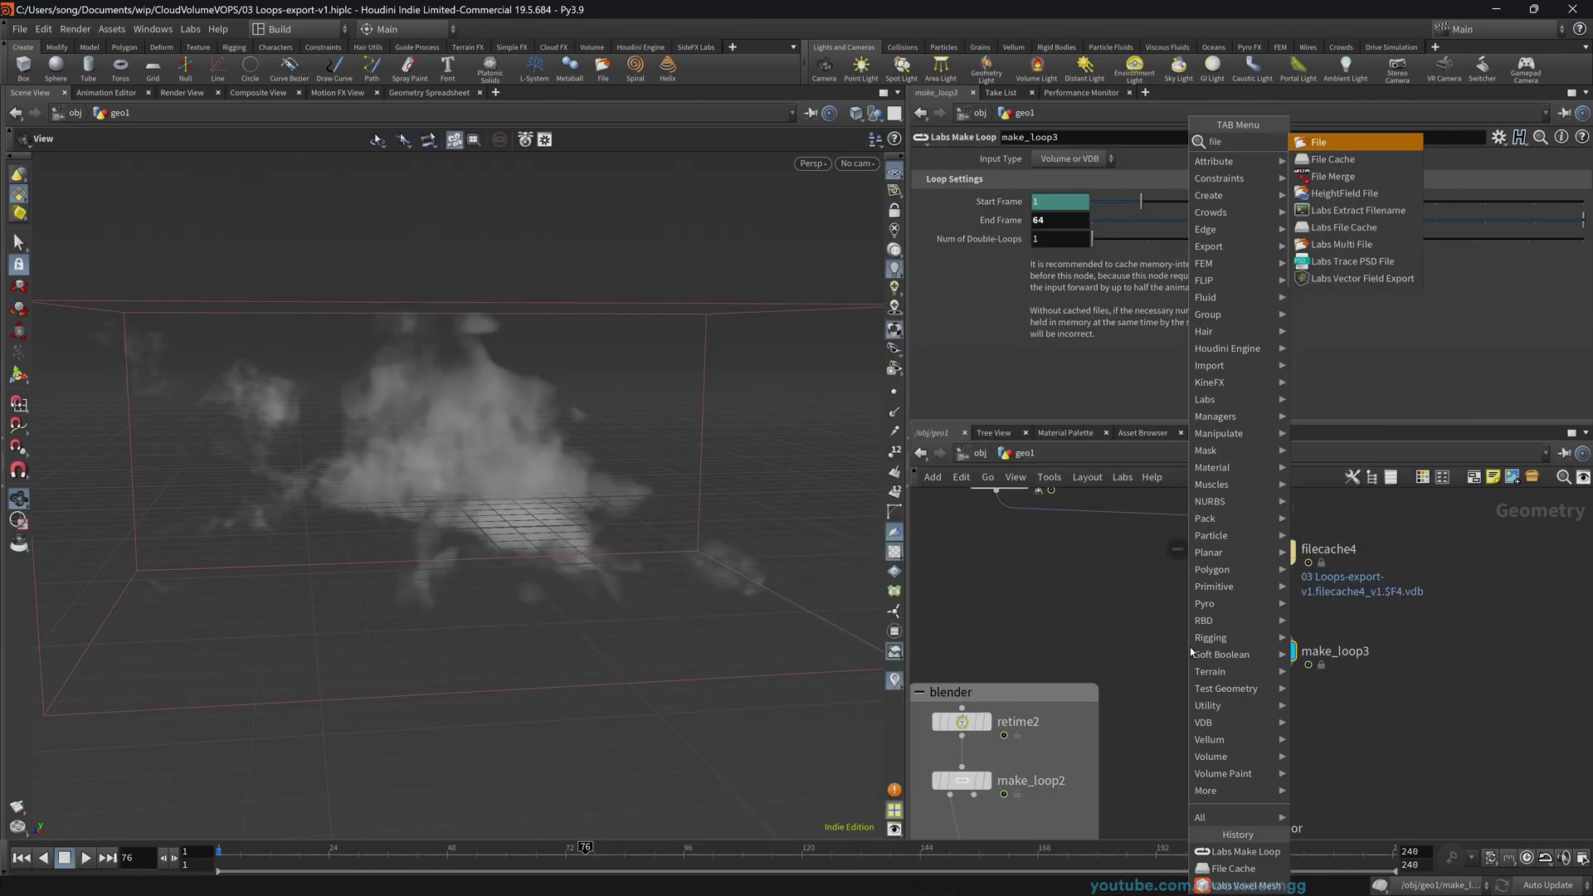
pyautogui.press('Down')
pyautogui.press('Return')
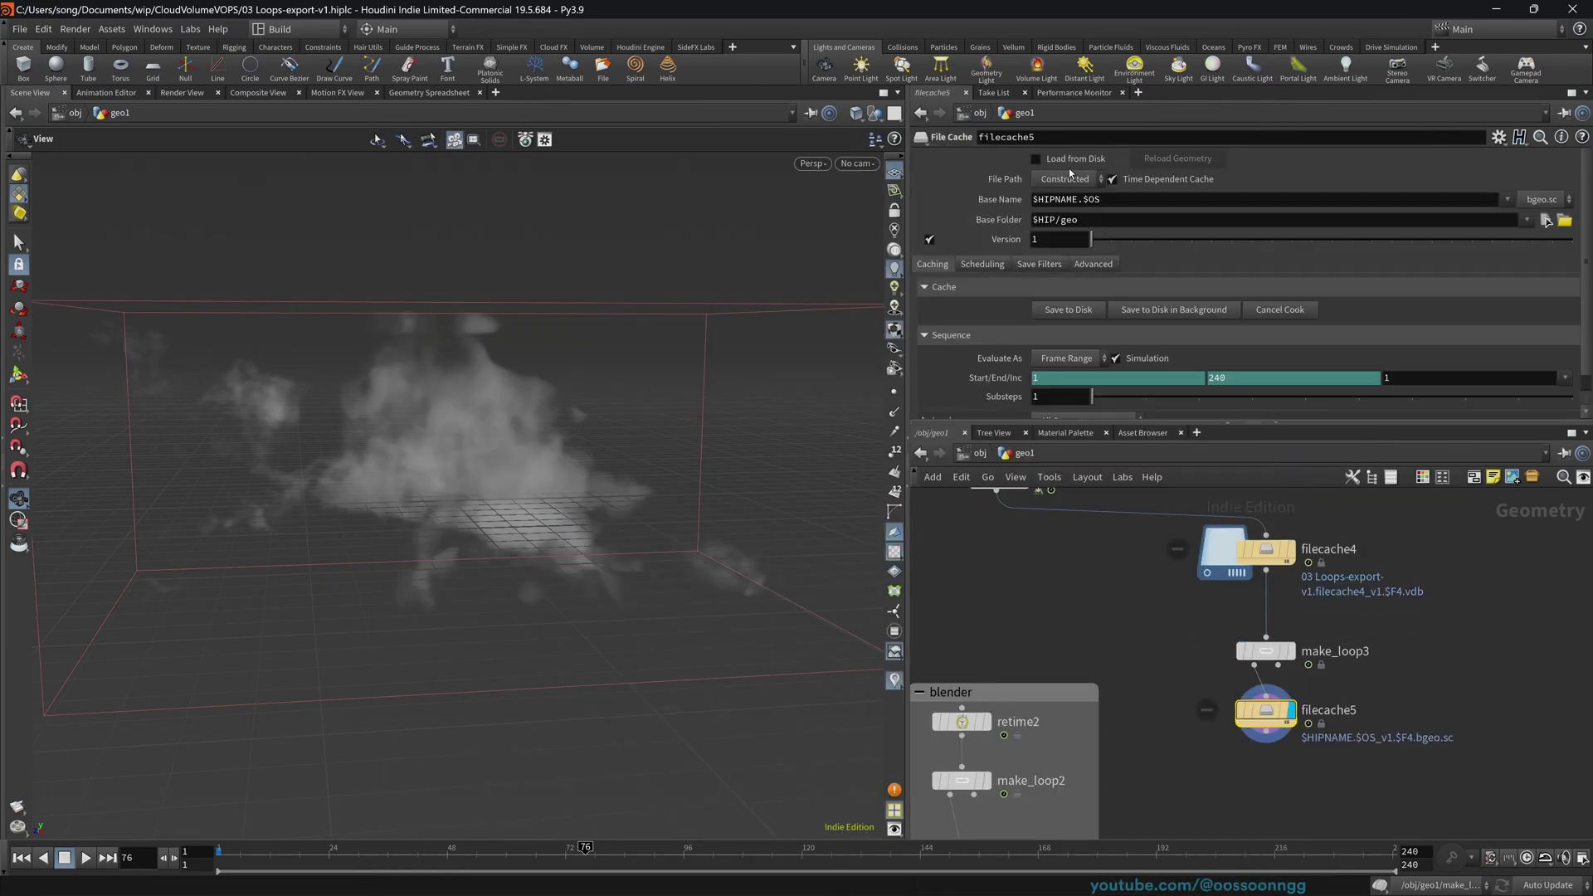
# - Check filecache4's Base Folder for reference and set filecache5's Base Folder to $HIP/geo/tutorial_export_looped/
pyautogui.click(1263, 550)
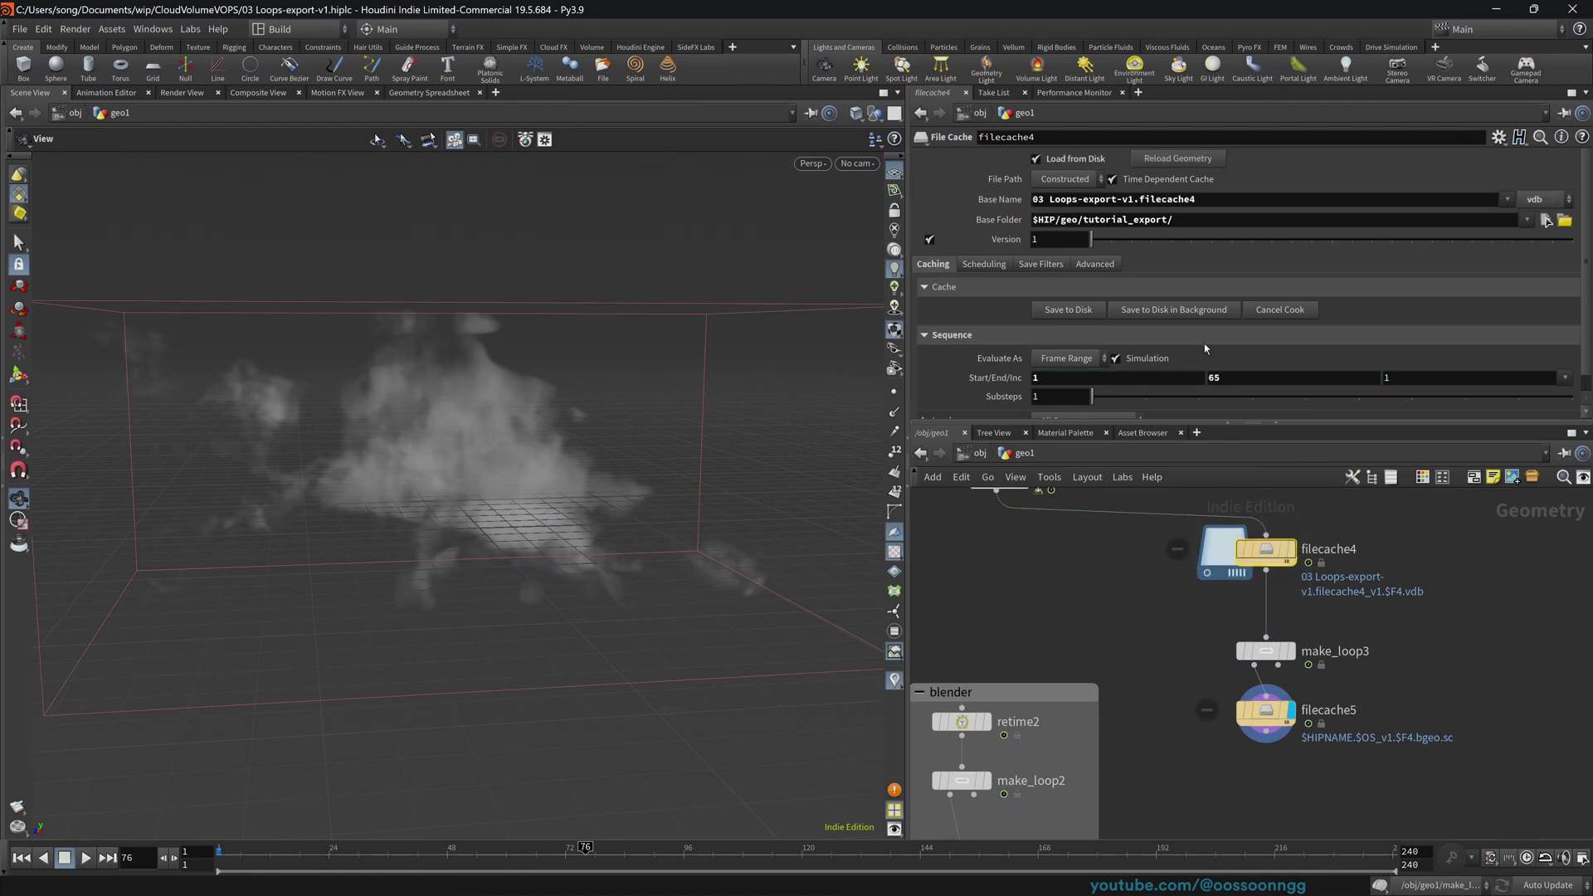
pyautogui.moveTo(1081, 220); pyautogui.dragTo(1174, 219)
pyautogui.moveTo(1159, 655); pyautogui.dragTo(1277, 717)
pyautogui.click(1105, 223)
pyautogui.write('/tutorial_export/')
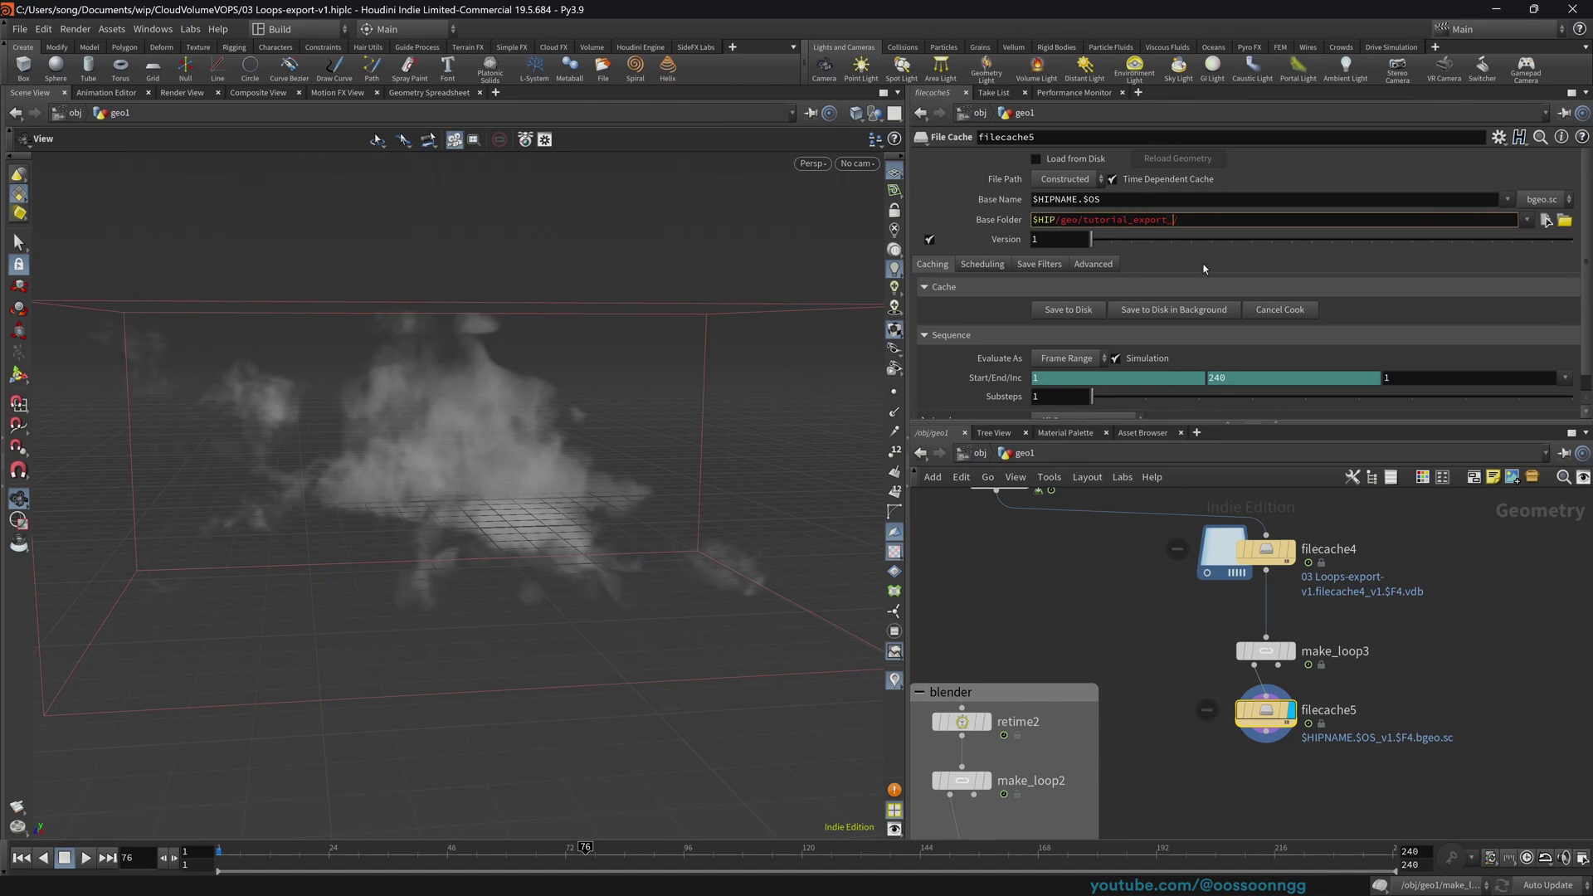
pyautogui.press('Return')
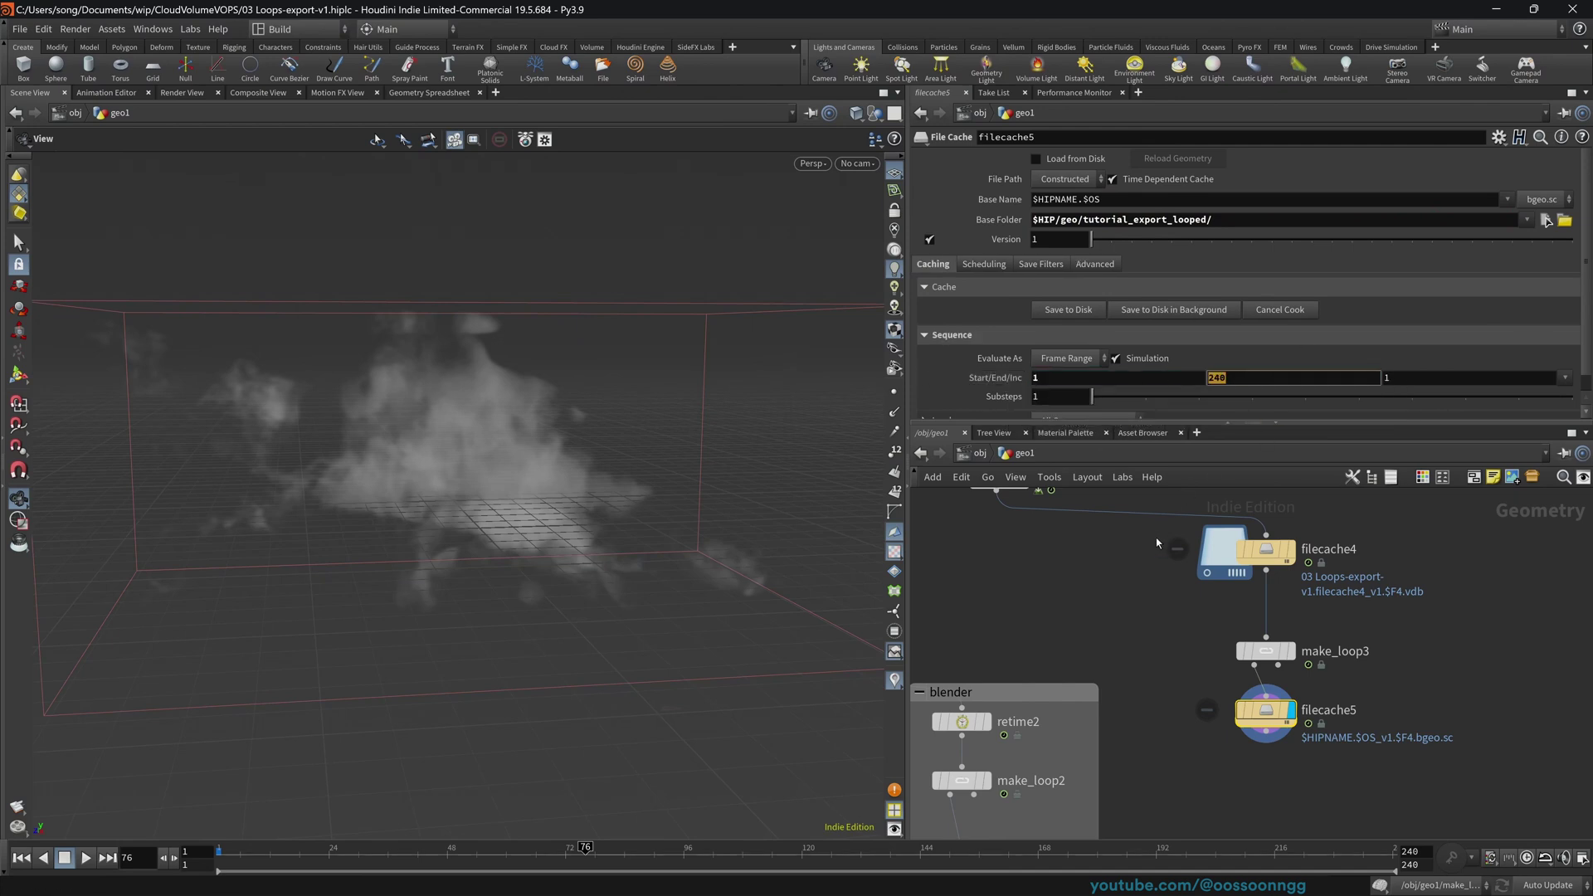
# - Set filecache5's end frame to 64 to match make_loop3's End Frame, and return the timeline to frame 1
pyautogui.write('4')
pyautogui.press('Return')
pyautogui.click(1265, 650)
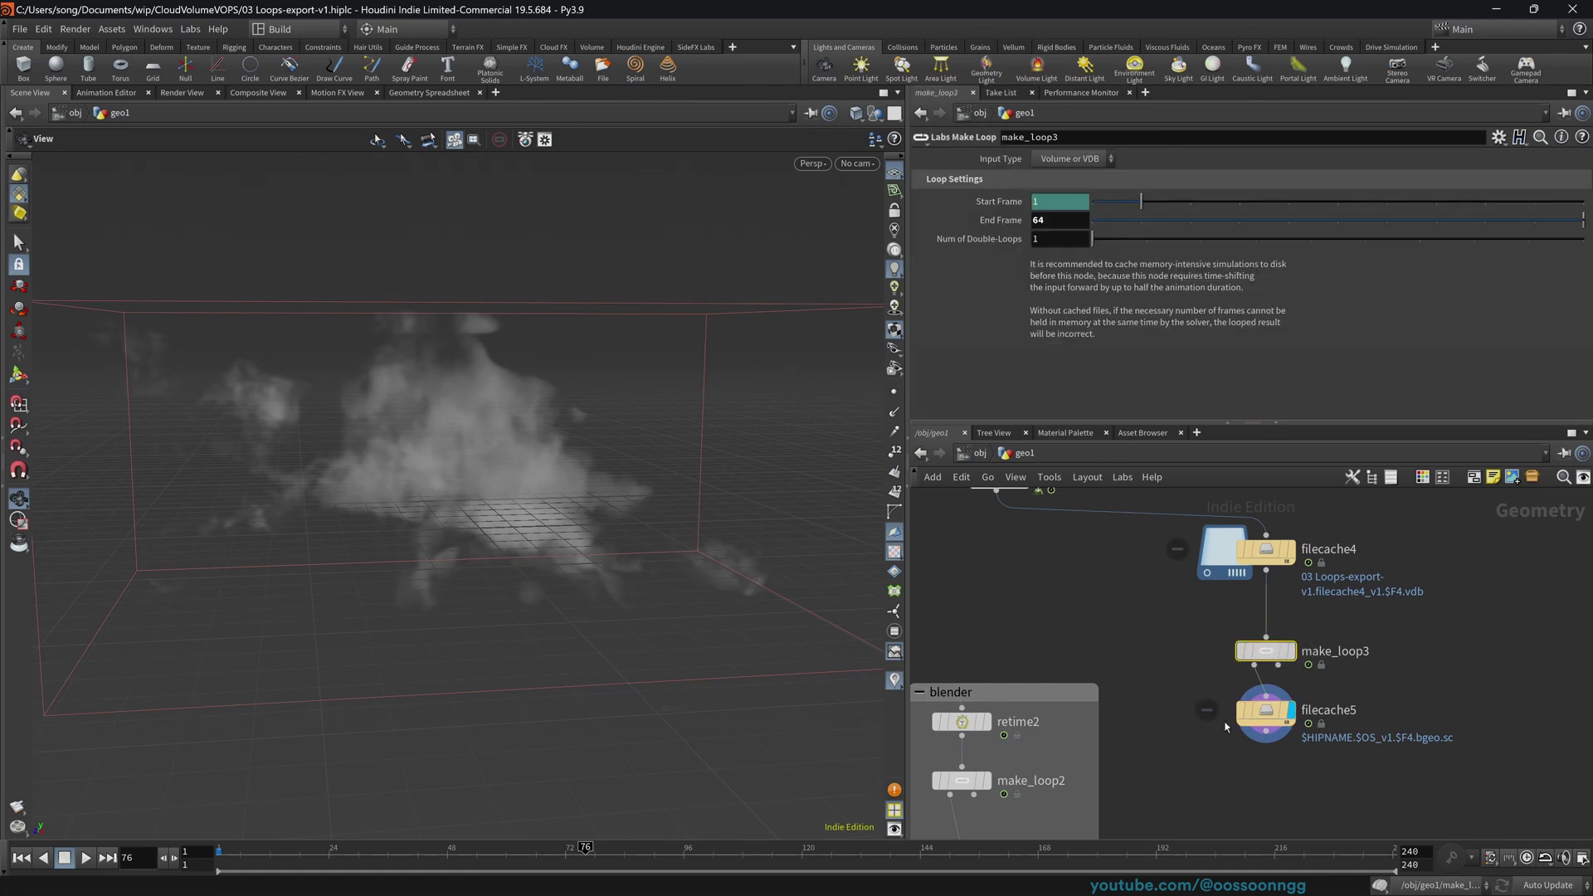
pyautogui.moveTo(1169, 682); pyautogui.dragTo(1364, 781)
pyautogui.hotkey('ctrl', 'Up')
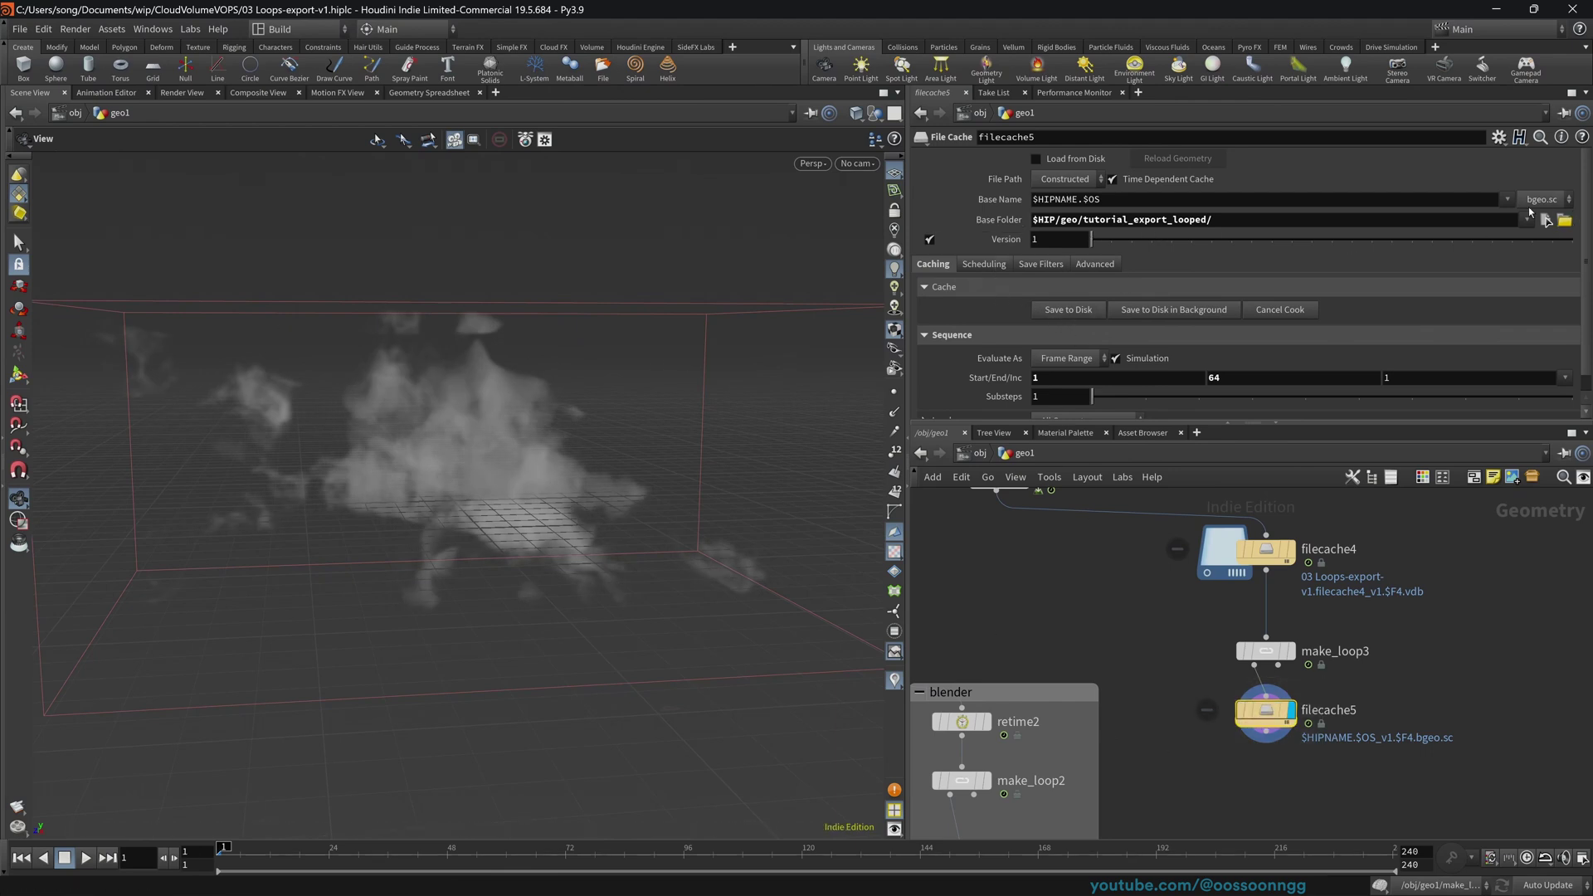
# - Set filecache5's file type to vdb and save the looped sequence to disk
pyautogui.click(1542, 199)
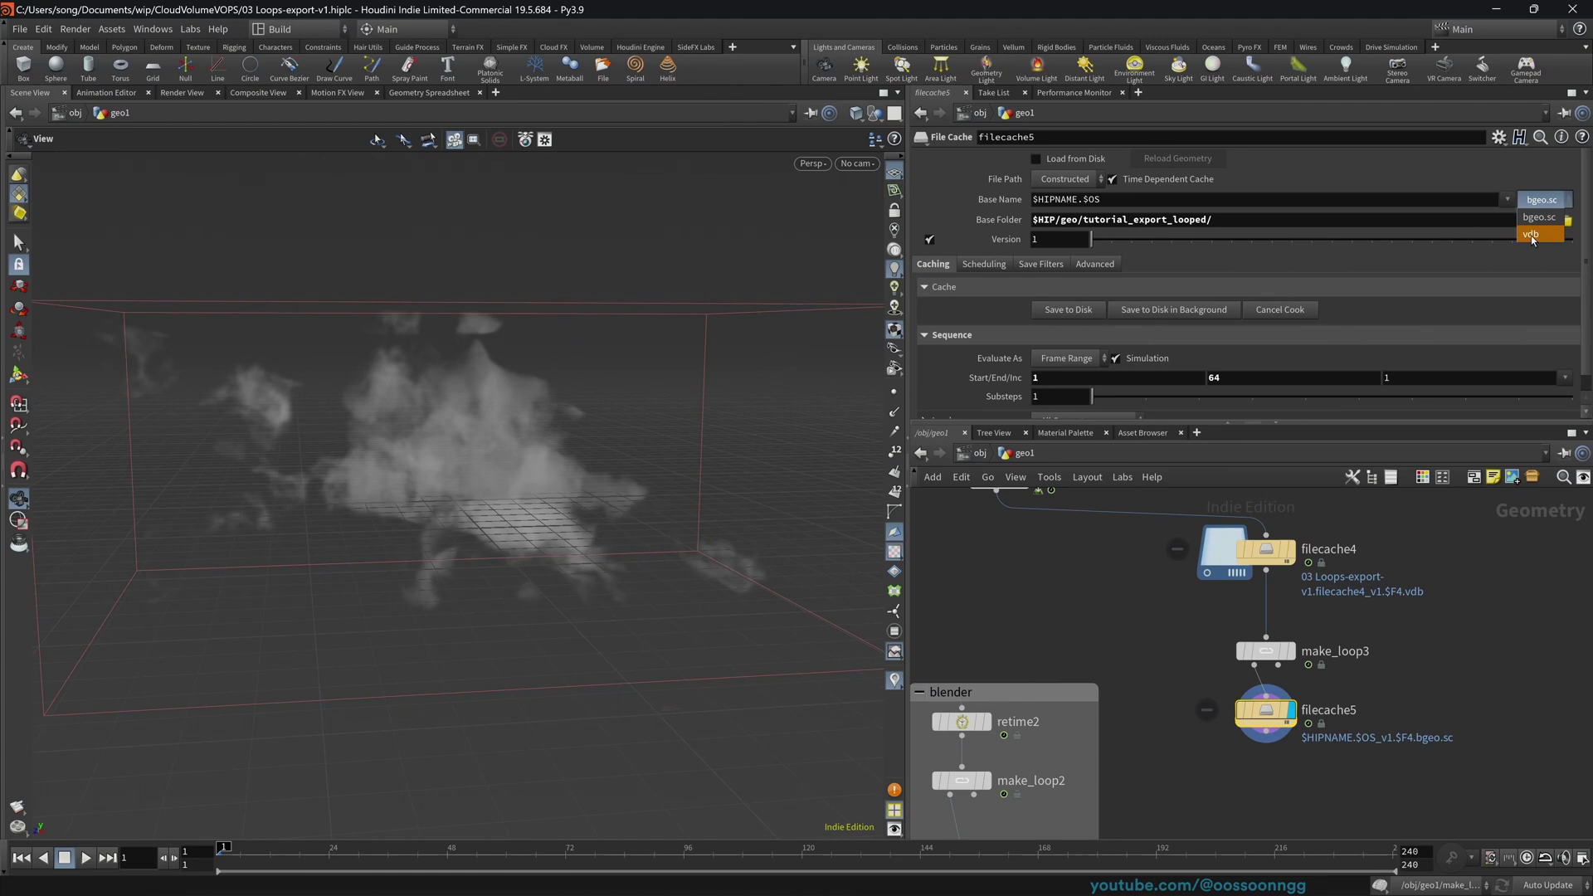
pyautogui.click(1532, 236)
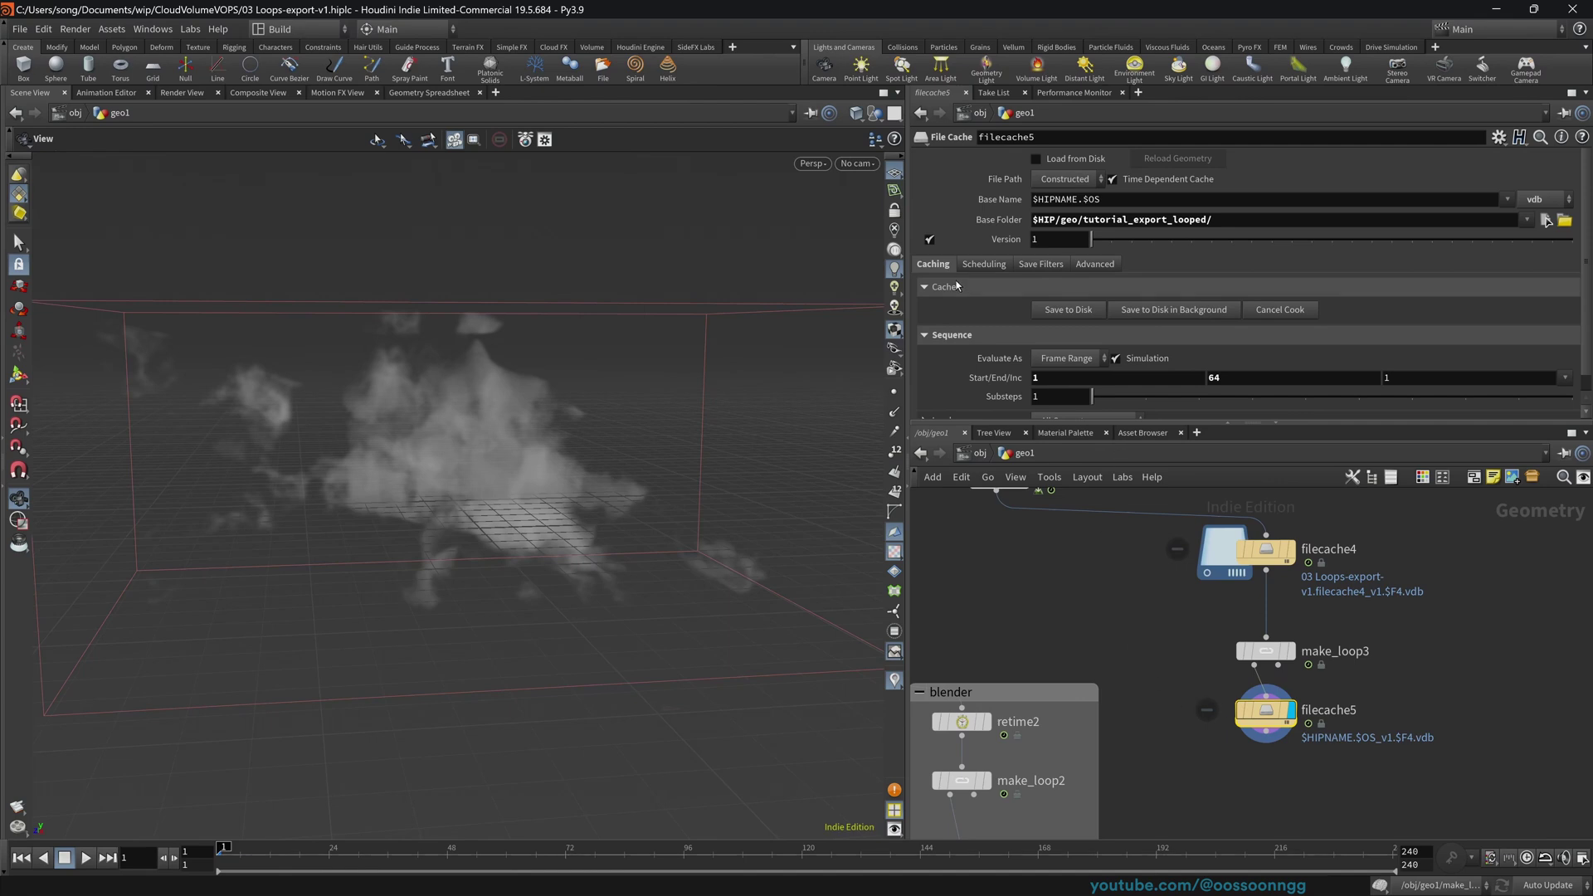
pyautogui.click(1064, 311)
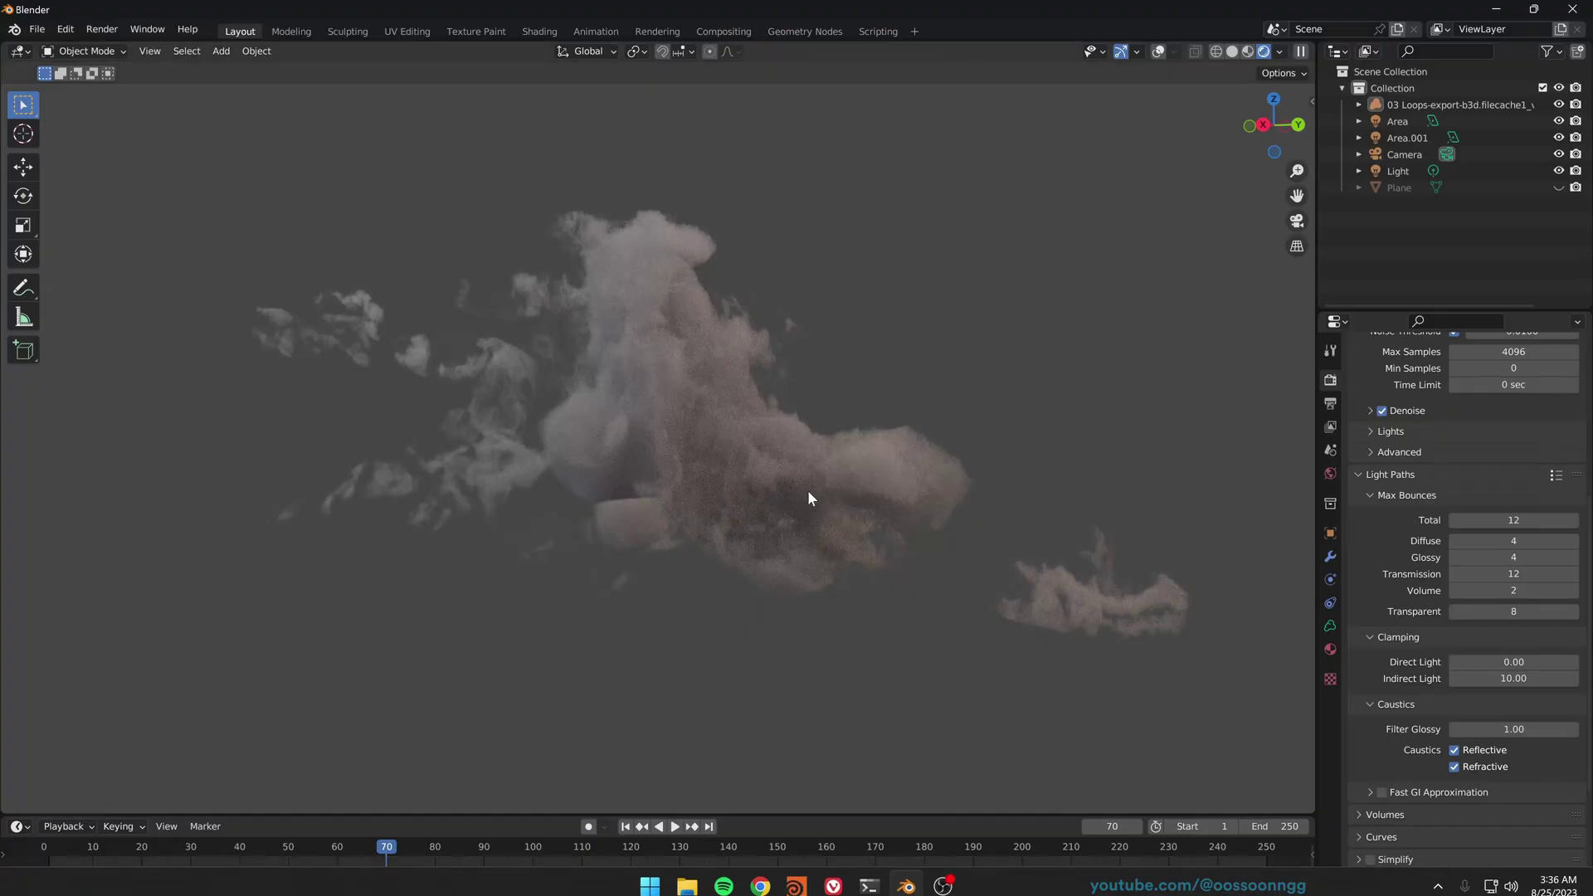
# - In Blender, turn on the viewport overlays and delete the existing 03 Loops-export-b3d.filecache1 volume from the scene
pyautogui.moveTo(641, 456); pyautogui.dragTo(670, 471, button='middle')
pyautogui.scroll(-2, 670, 471)
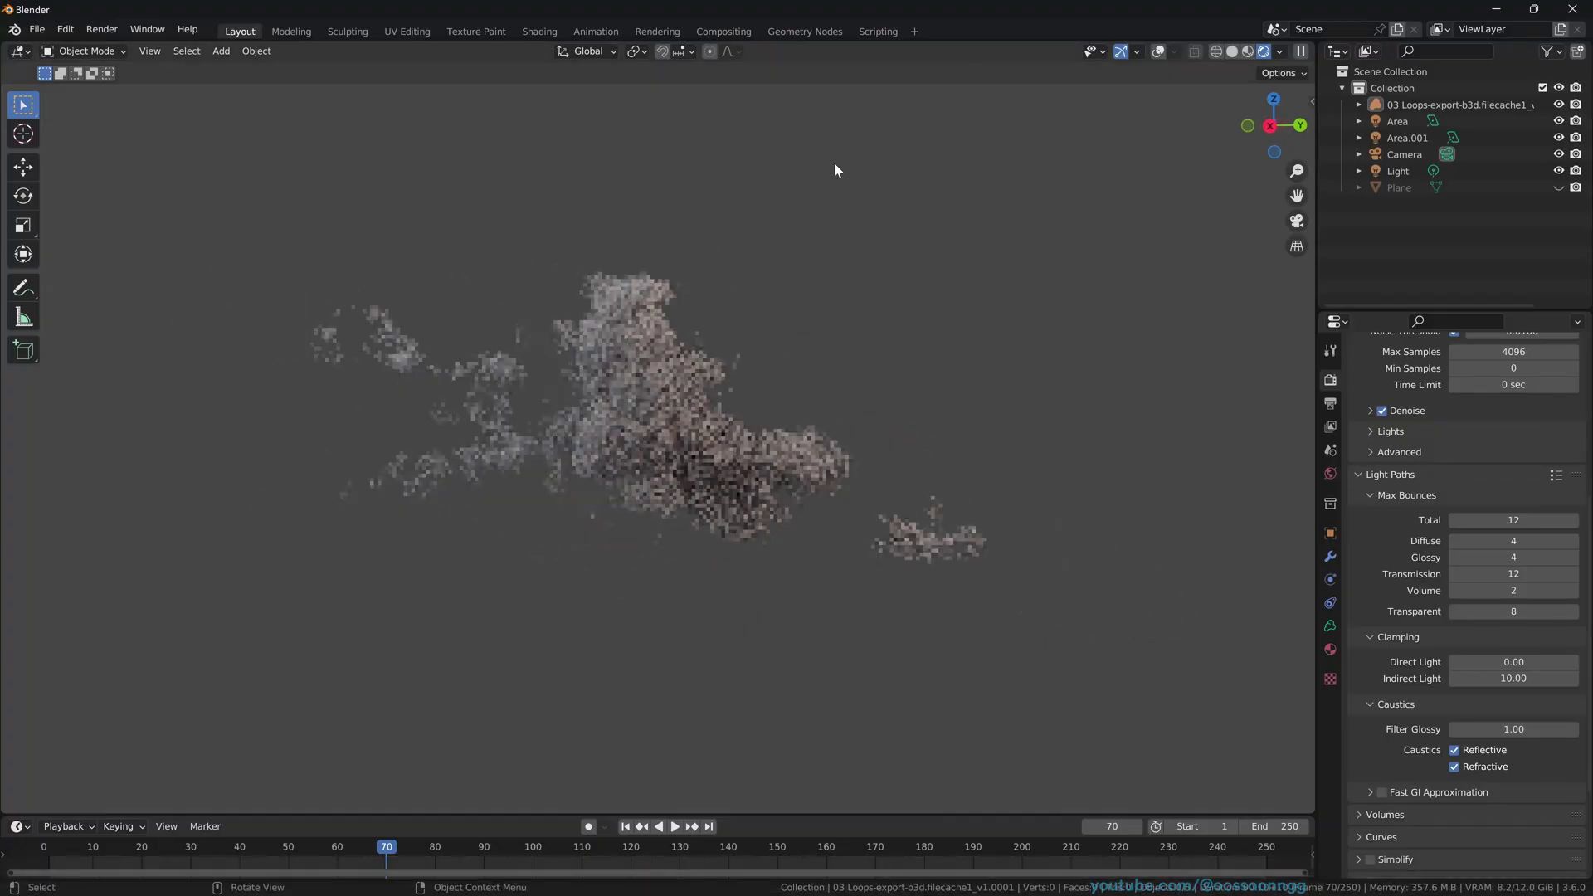
pyautogui.click(1156, 52)
pyautogui.moveTo(744, 353); pyautogui.dragTo(664, 434, button='middle')
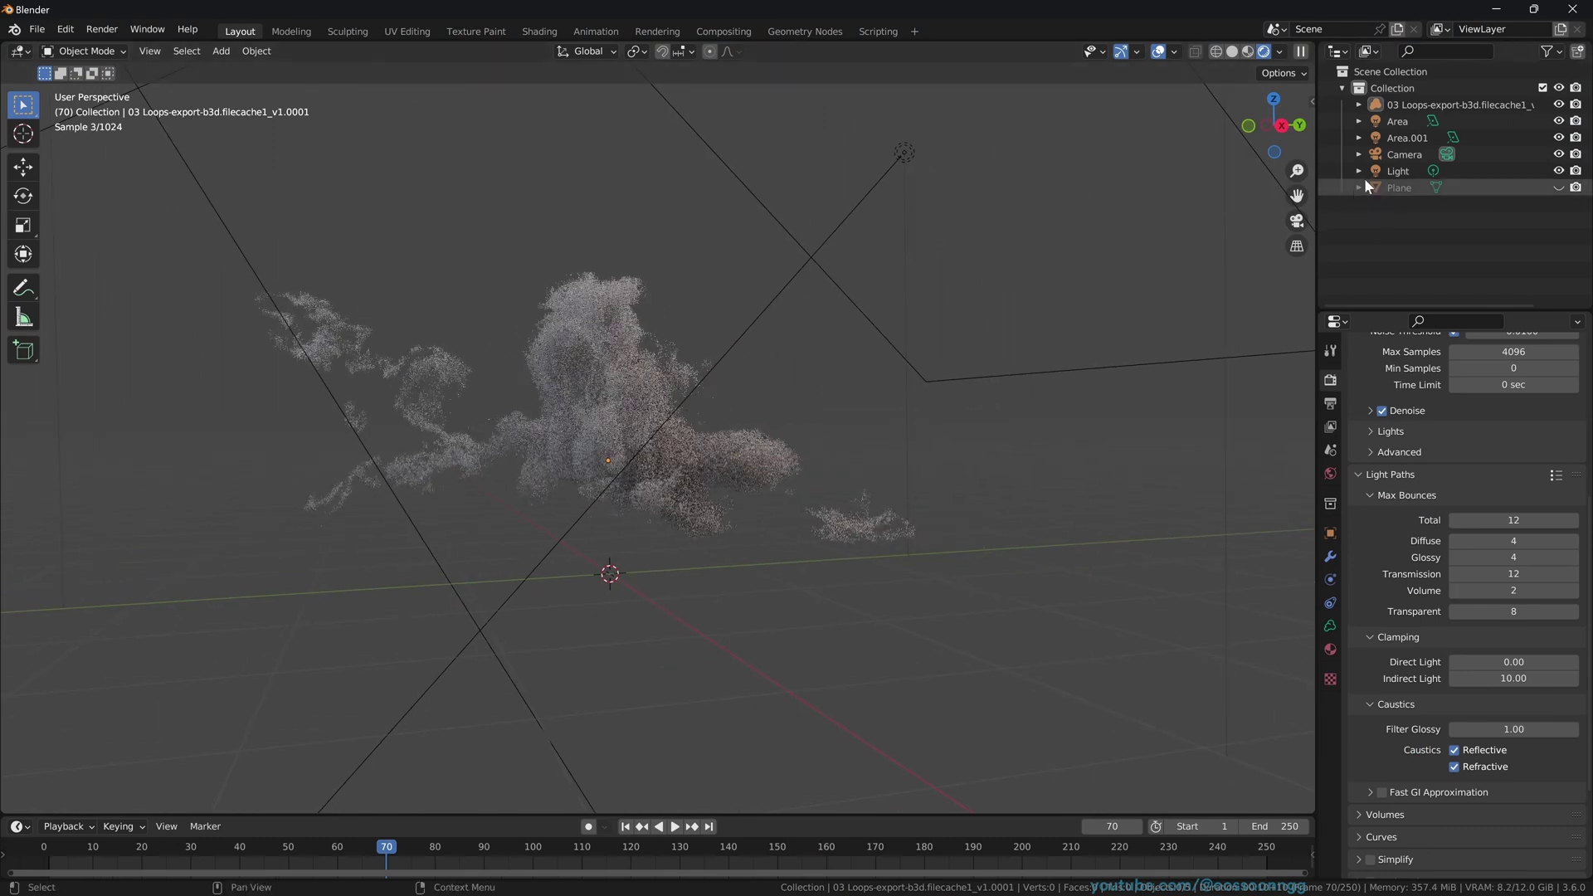
pyautogui.click(1407, 104)
pyautogui.press('x')
pyautogui.click(571, 459)
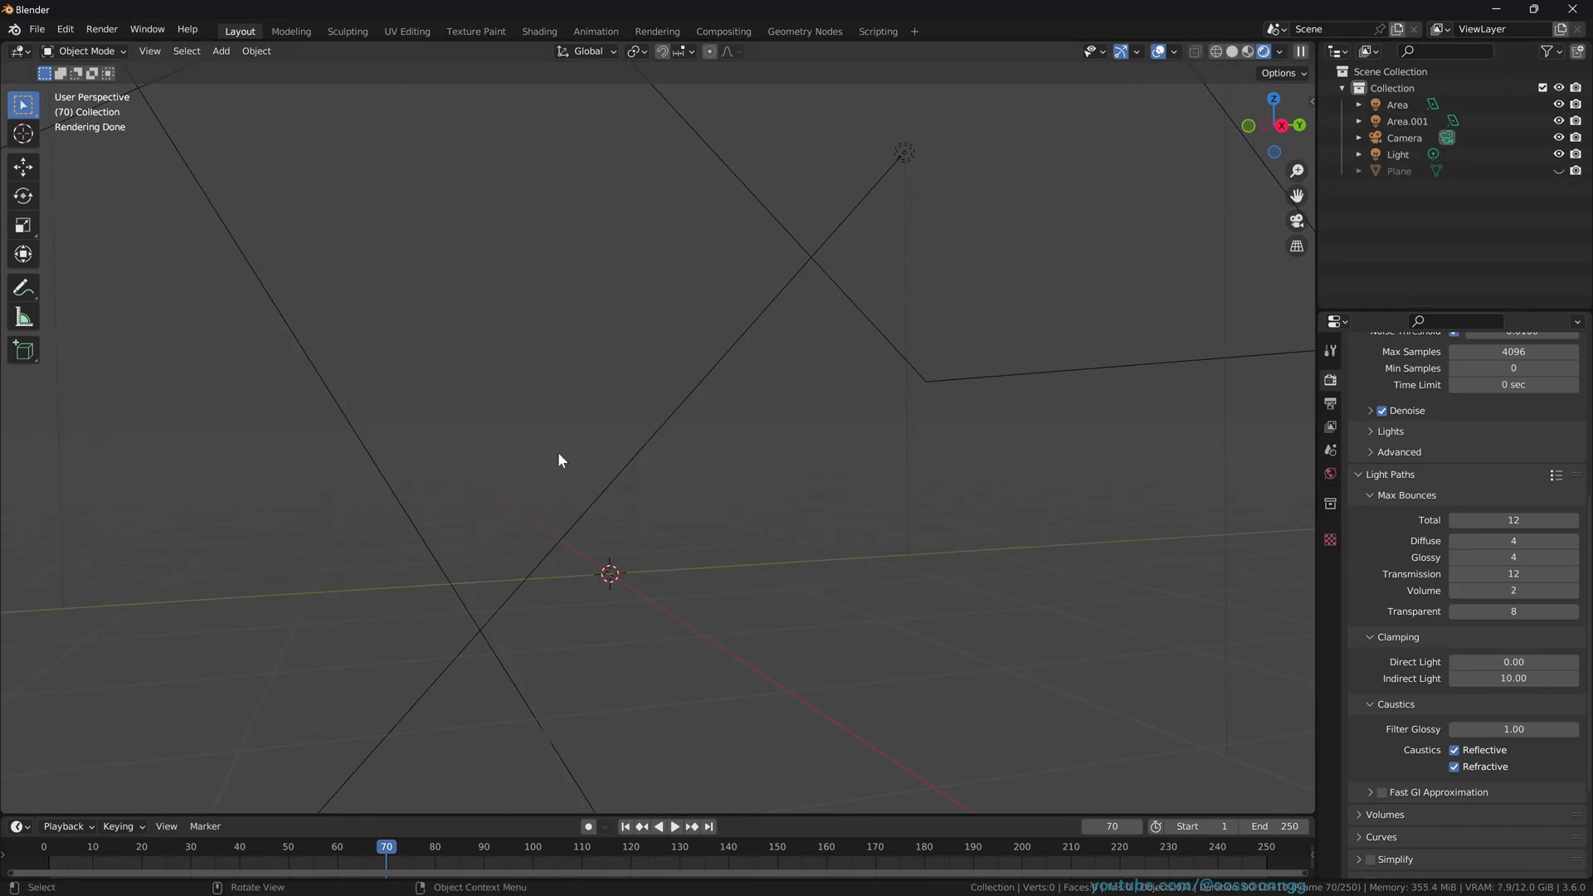
# - Start an OpenVDB volume import and browse to filecache5's v1 folder inside CloudVolumeVOPS\geo\tutorial_export_looped
pyautogui.moveTo(558, 451)
pyautogui.mouseDown(button='middle')
pyautogui.moveTo(544, 450)
pyautogui.moveTo(554, 475)
pyautogui.mouseUp(button='middle')
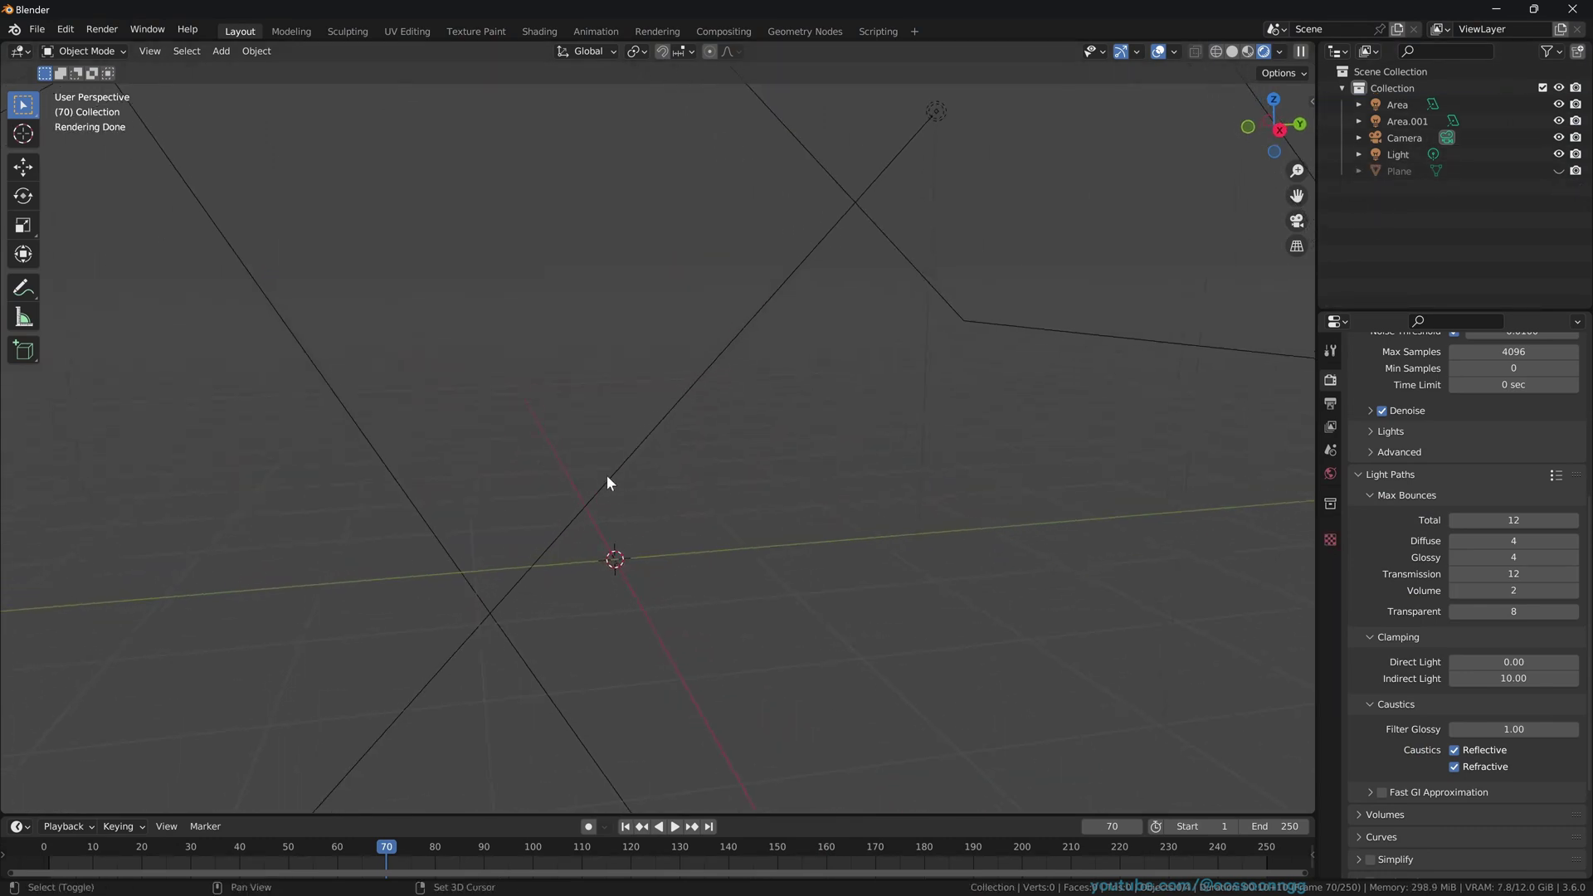
pyautogui.hotkey('shift', 'a')
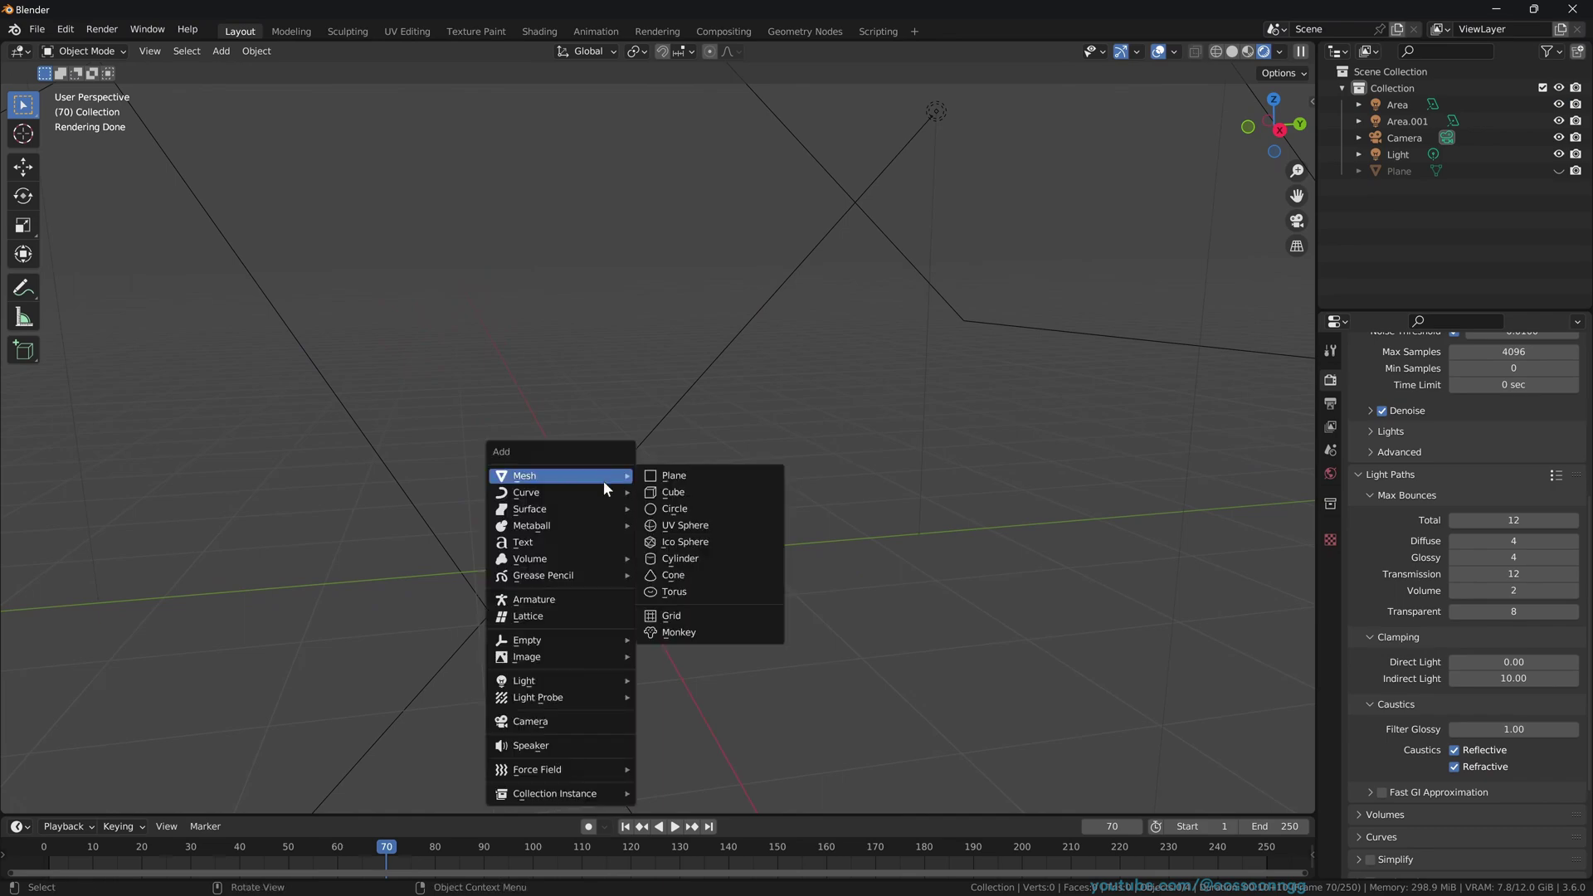
pyautogui.moveTo(610, 556)
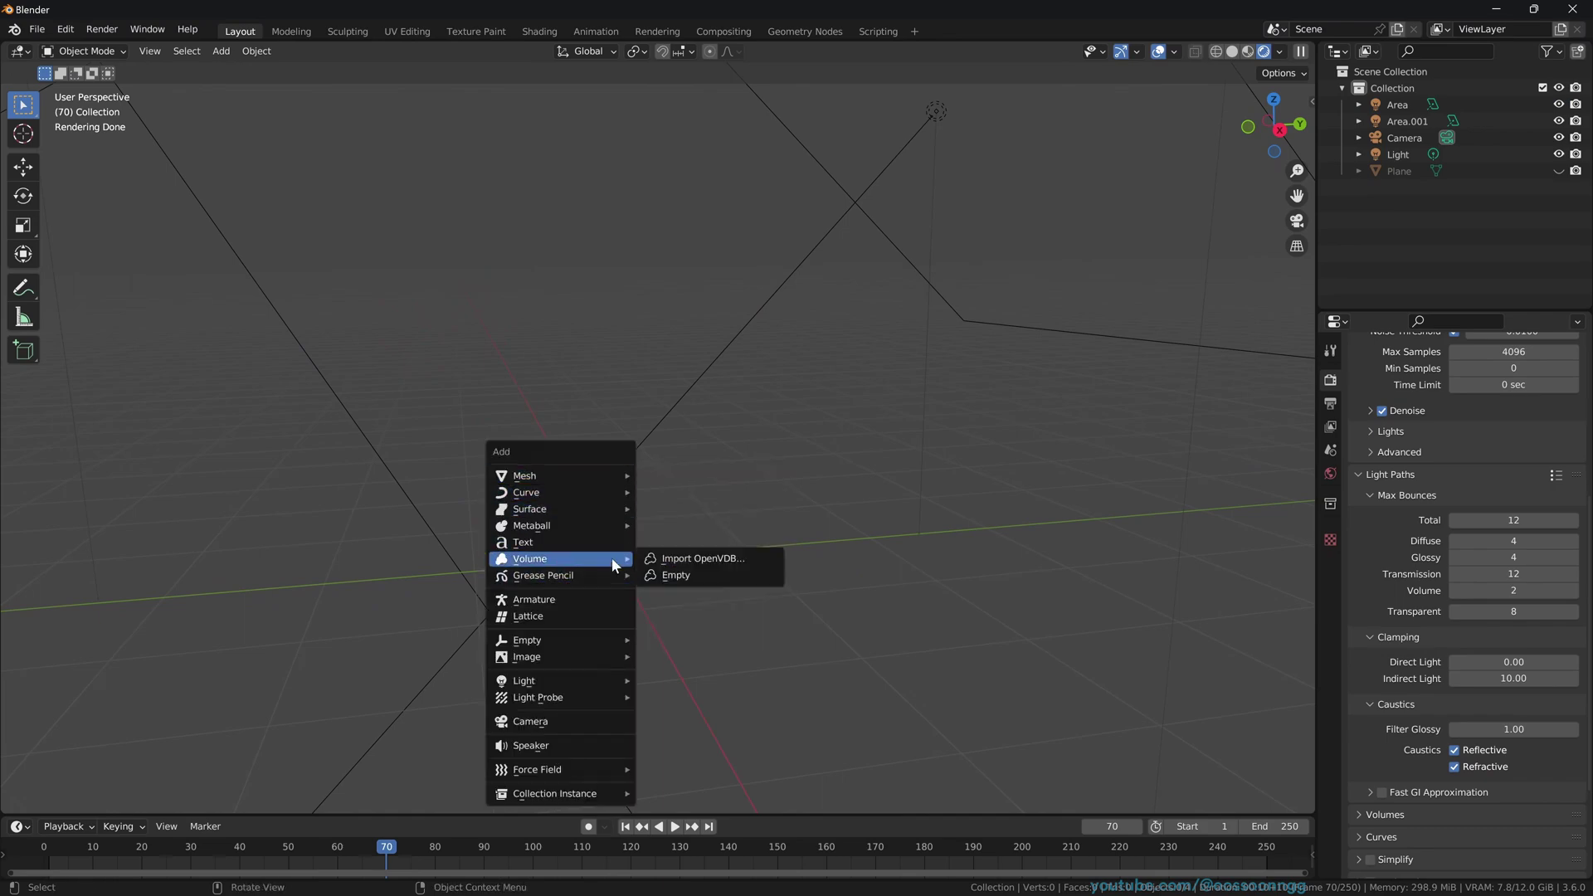
pyautogui.click(712, 561)
pyautogui.doubleClick(632, 661)
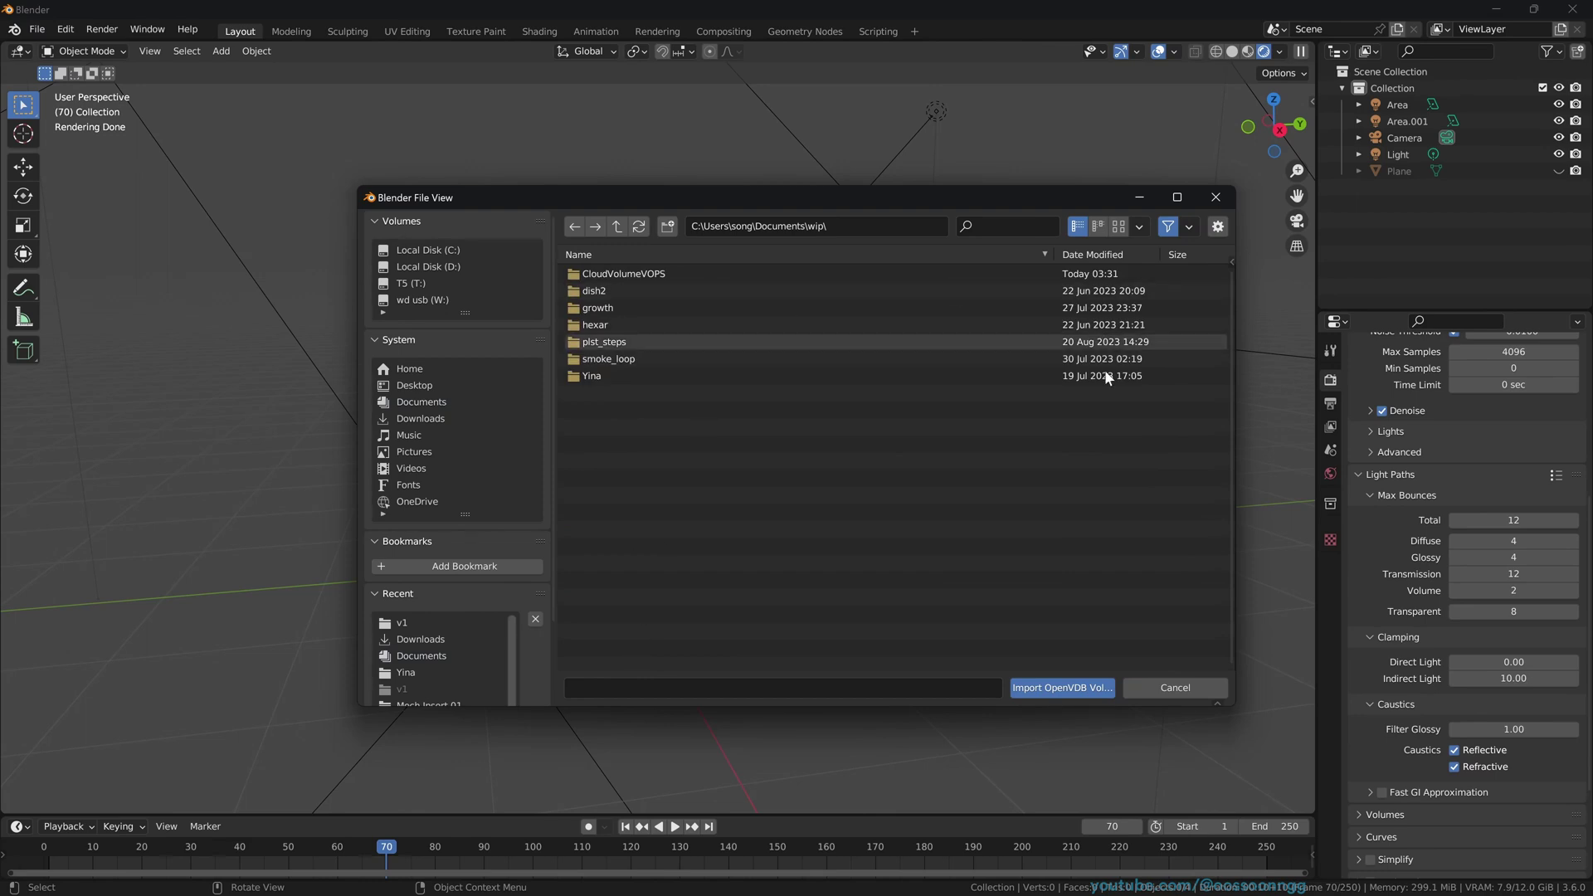
pyautogui.doubleClick(647, 274)
pyautogui.doubleClick(591, 291)
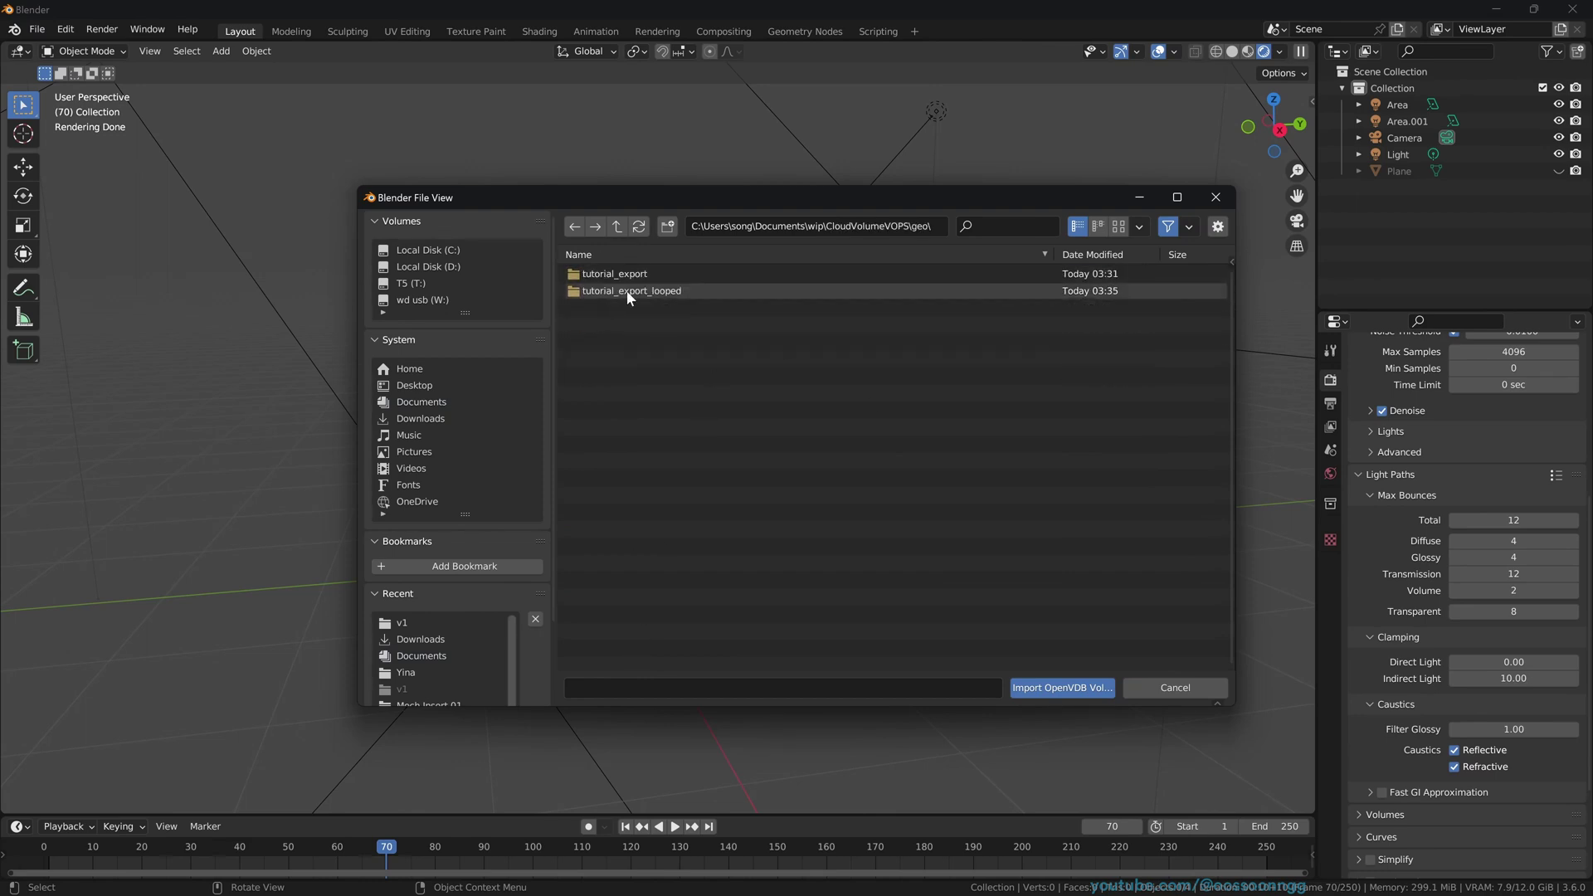
pyautogui.doubleClick(631, 291)
pyautogui.doubleClick(628, 276)
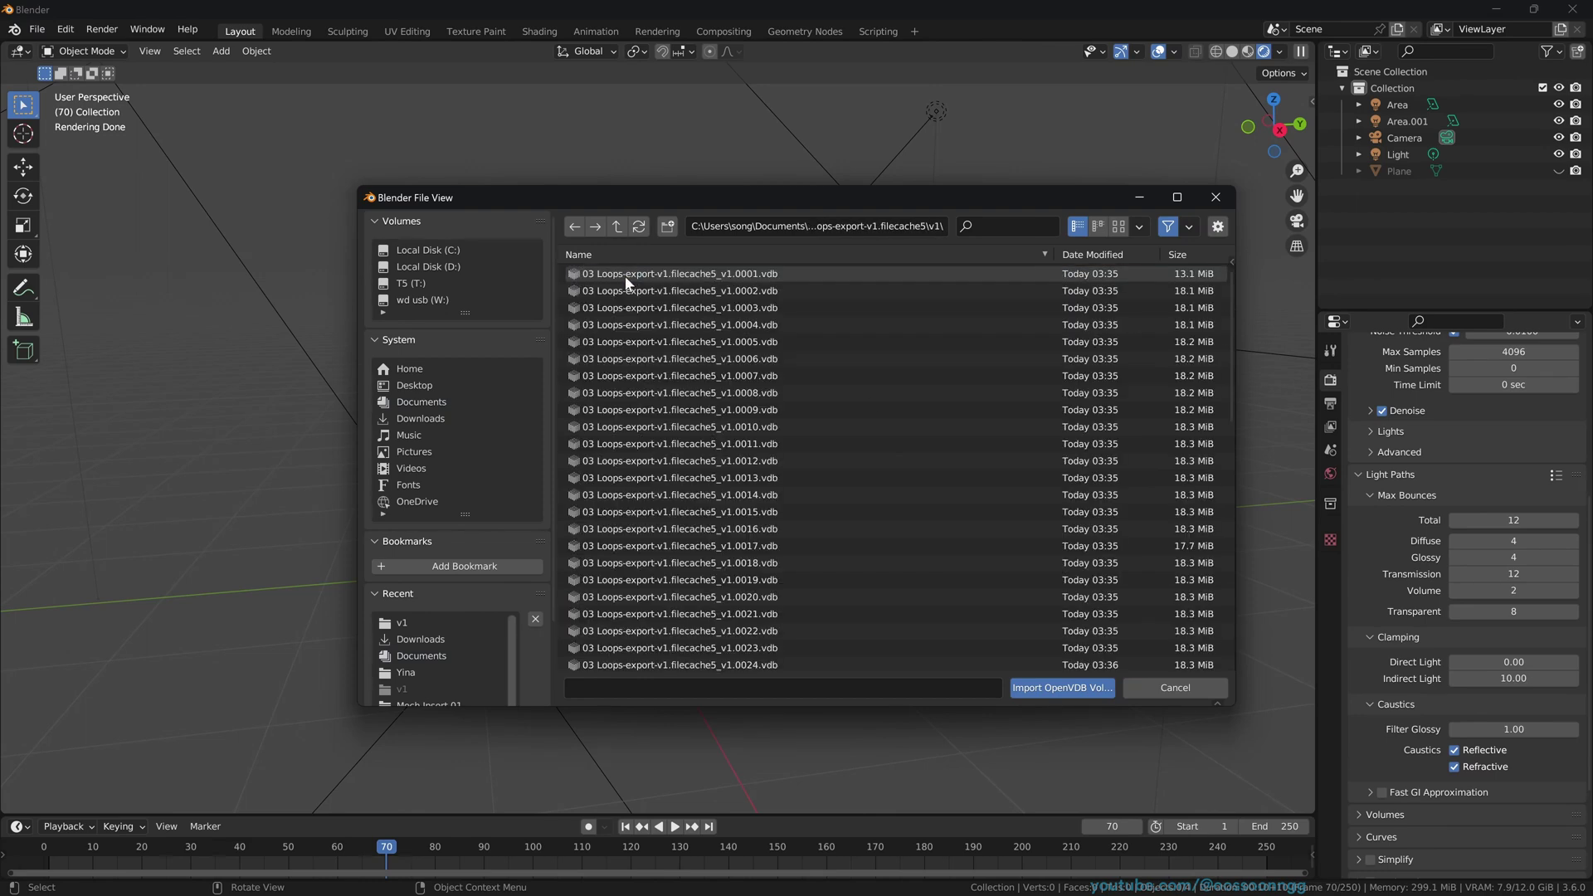
# - Choose 03 Loops-export-v1.filecache5_v1.0001.vdb, check that Detect Sequences is enabled, and import it
pyautogui.click(619, 276)
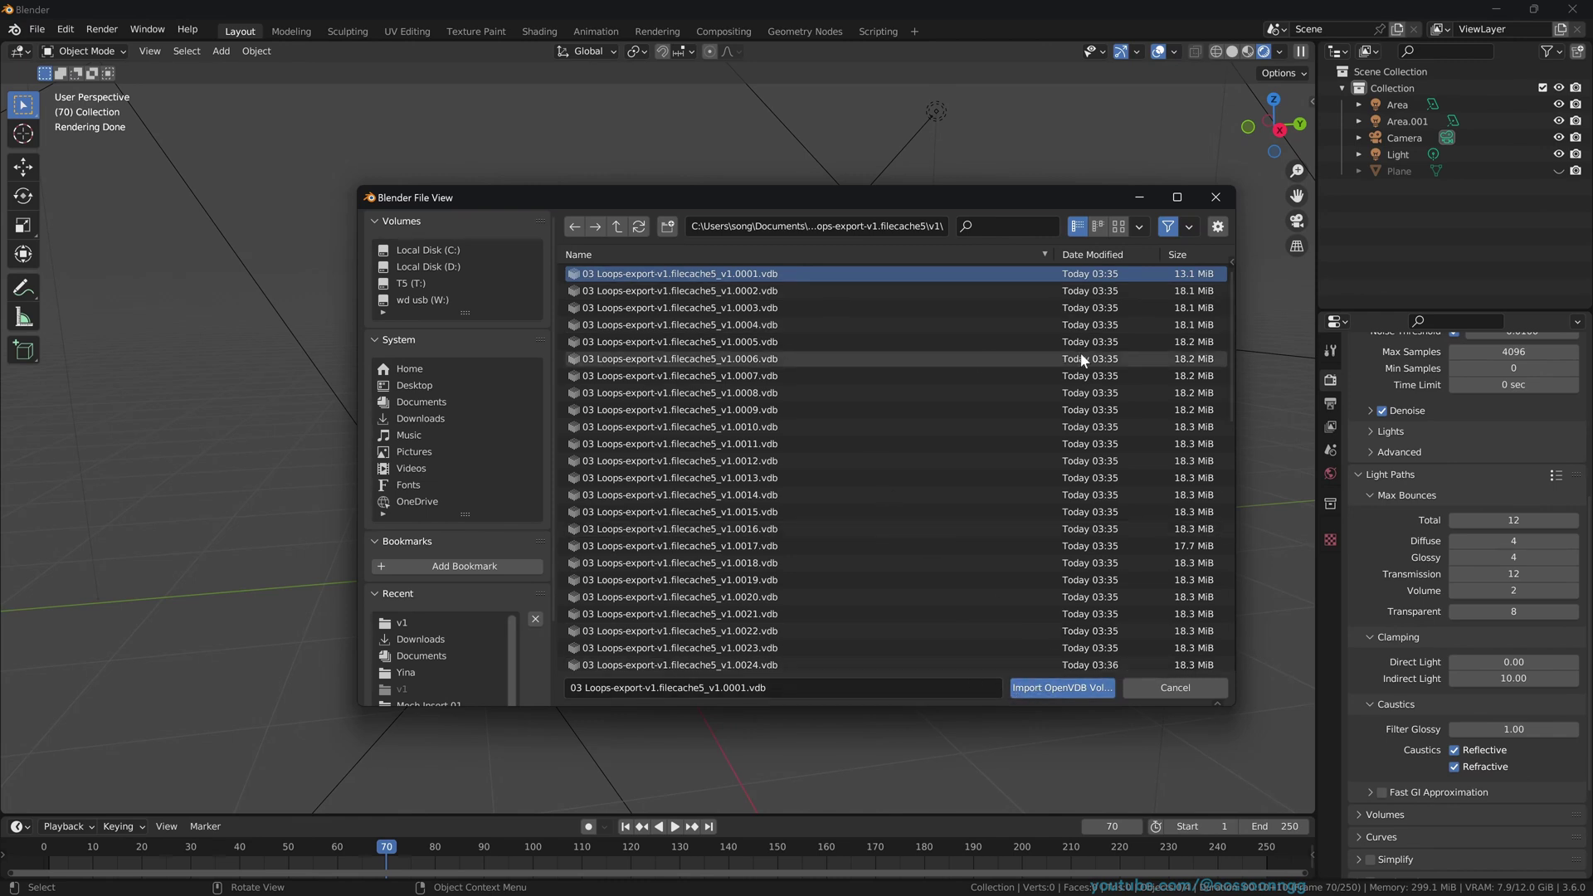
pyautogui.click(1217, 226)
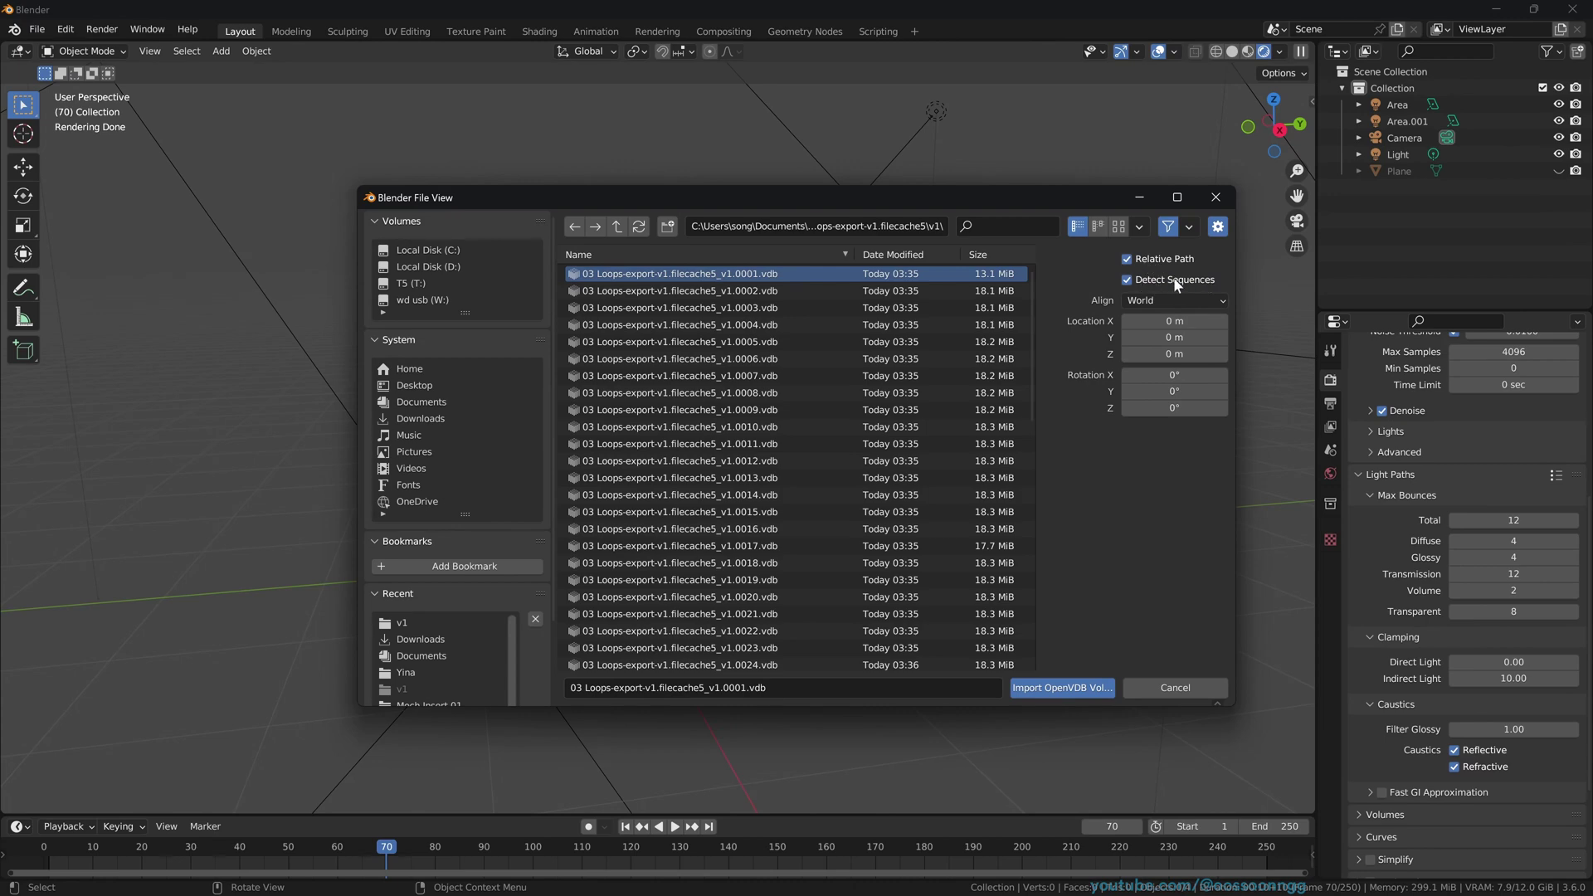
pyautogui.click(1055, 687)
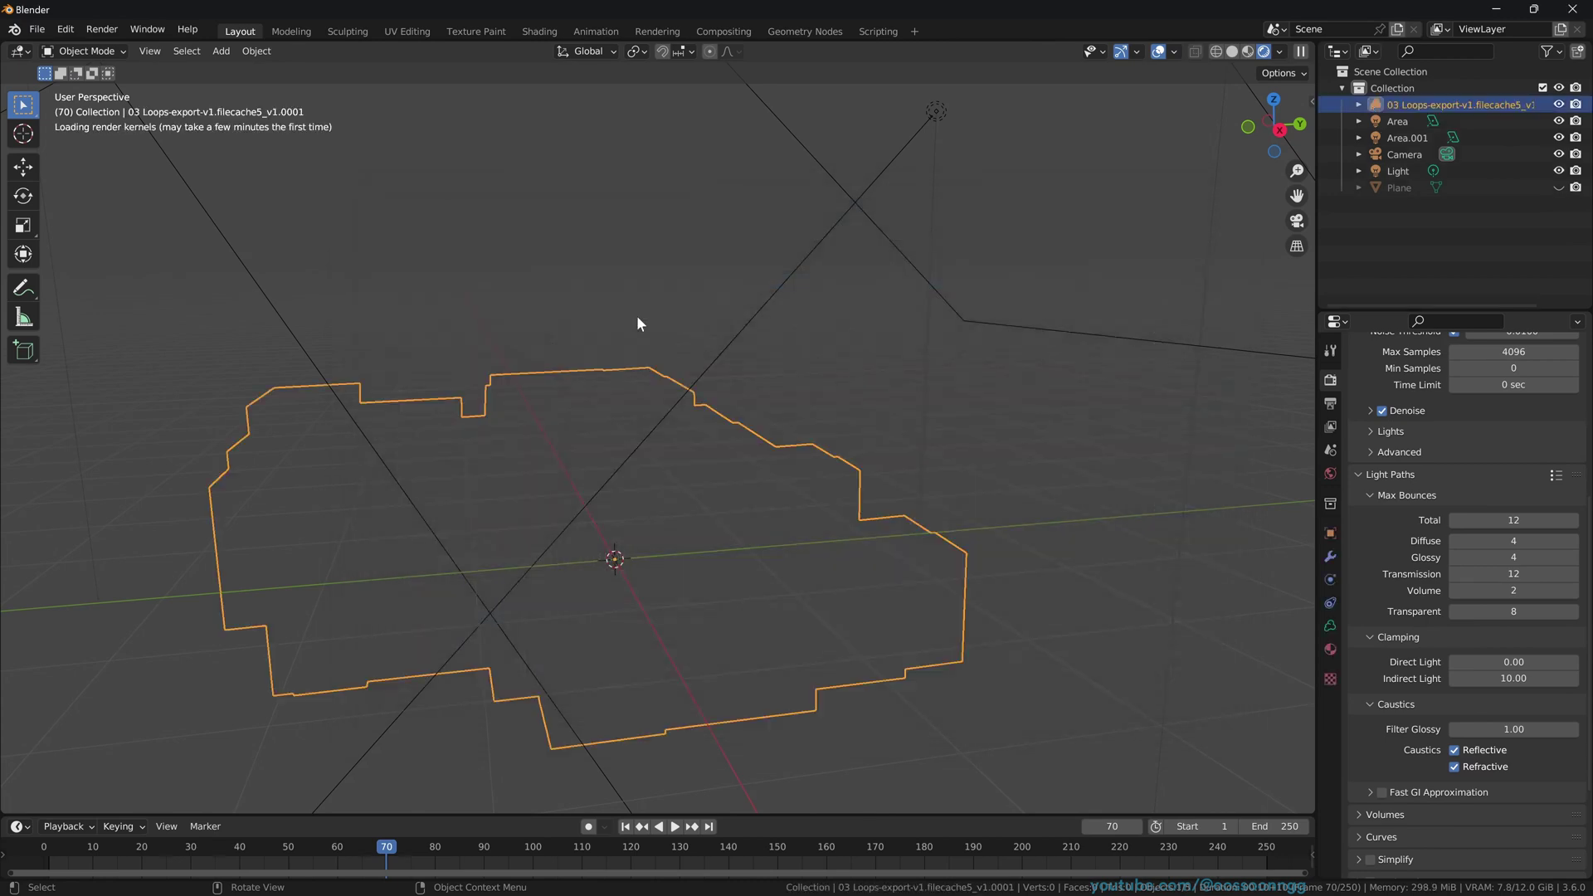
# - Inspect the imported volume in the viewport and play and scrub the timeline to check whether it animates
pyautogui.scroll(-1, 692, 548)
pyautogui.keyDown('shift'); pyautogui.moveTo(630, 557); pyautogui.dragTo(674, 508, button='middle'); pyautogui.keyUp('shift')
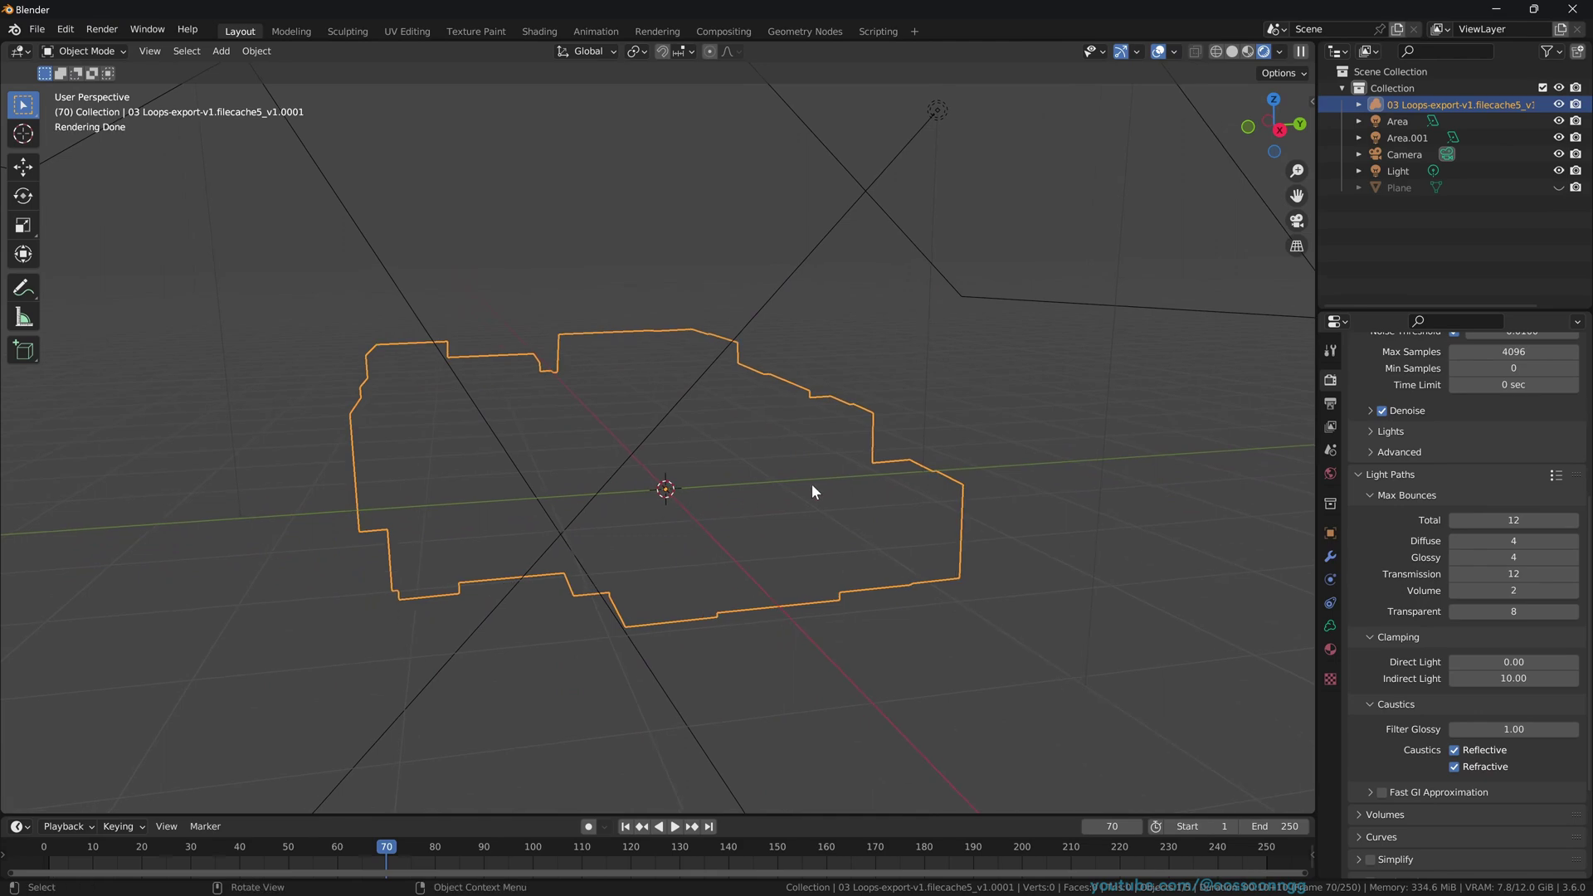
pyautogui.moveTo(811, 485); pyautogui.dragTo(805, 481, button='middle')
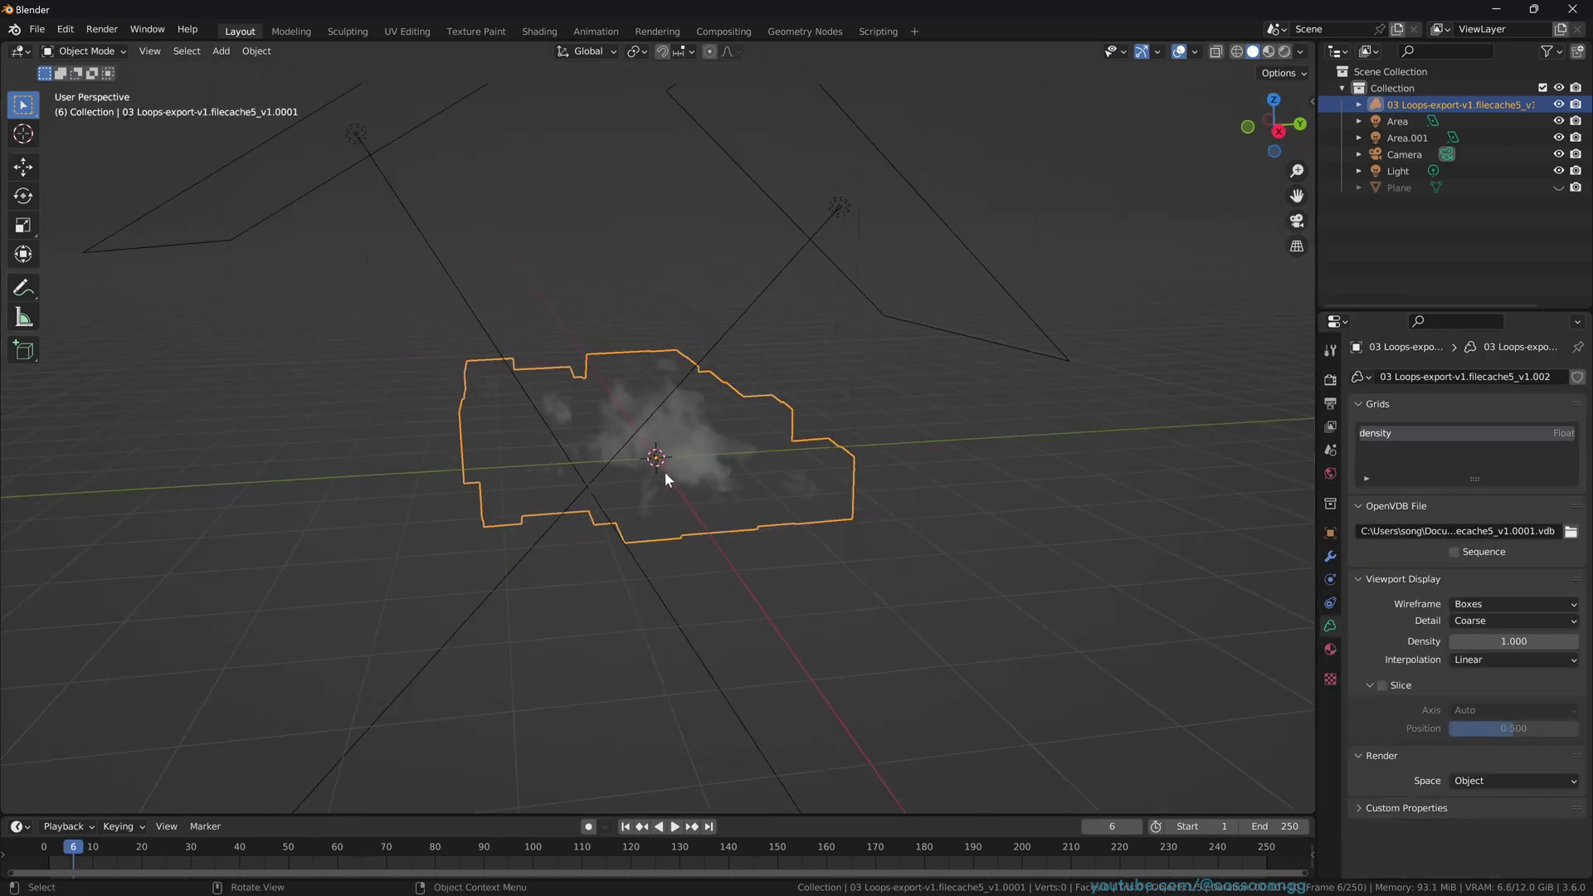
pyautogui.moveTo(664, 471)
pyautogui.mouseDown(button='middle')
pyautogui.moveTo(724, 431)
pyautogui.moveTo(658, 476)
pyautogui.mouseUp(button='middle')
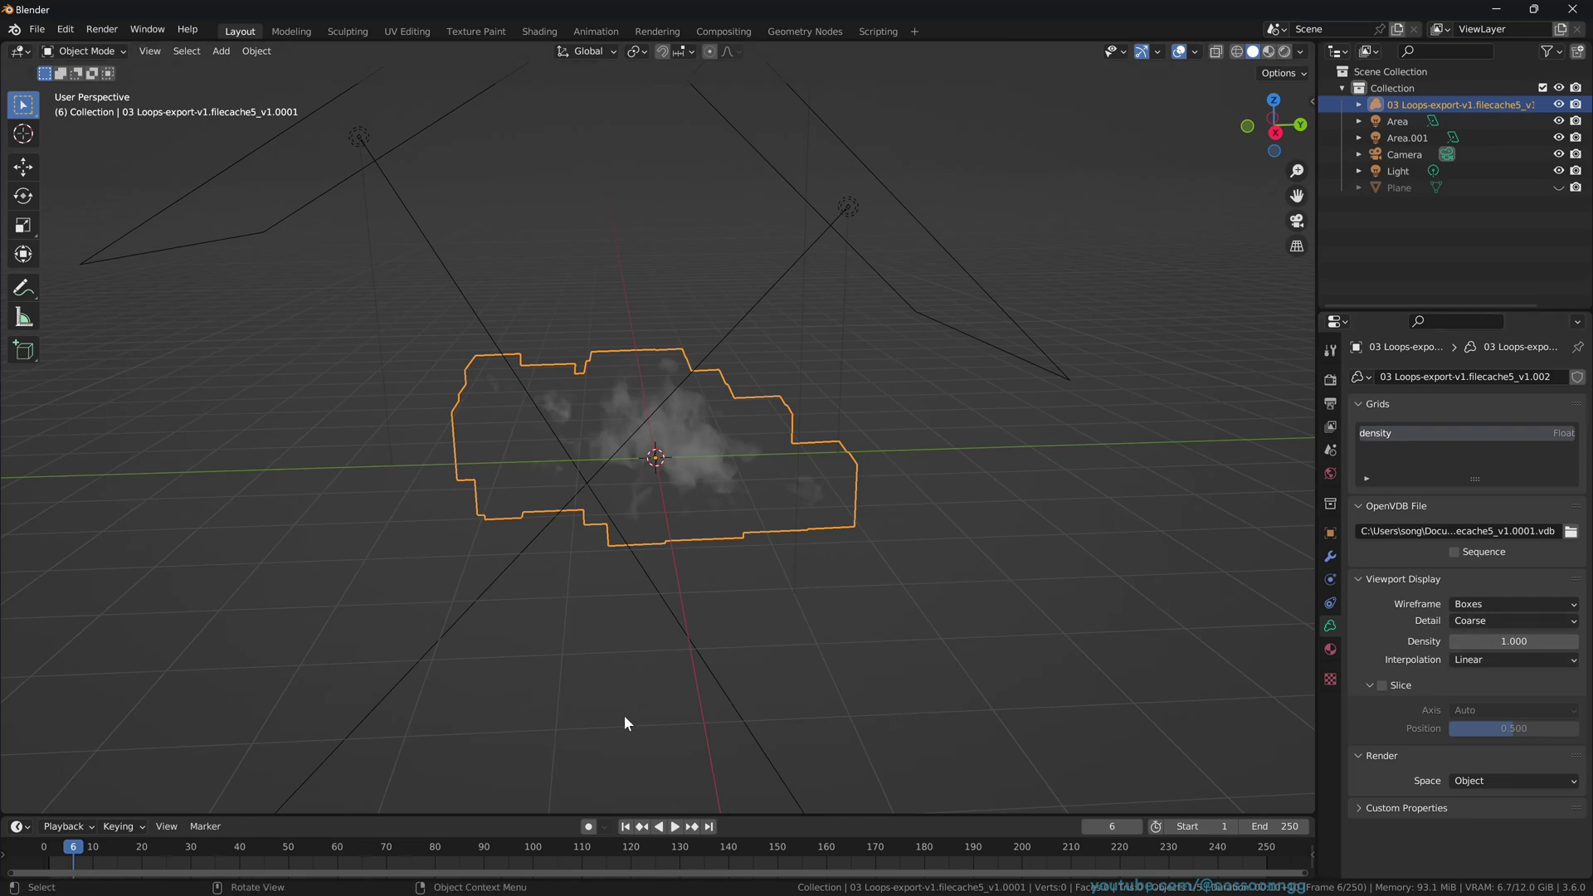
pyautogui.press('space')
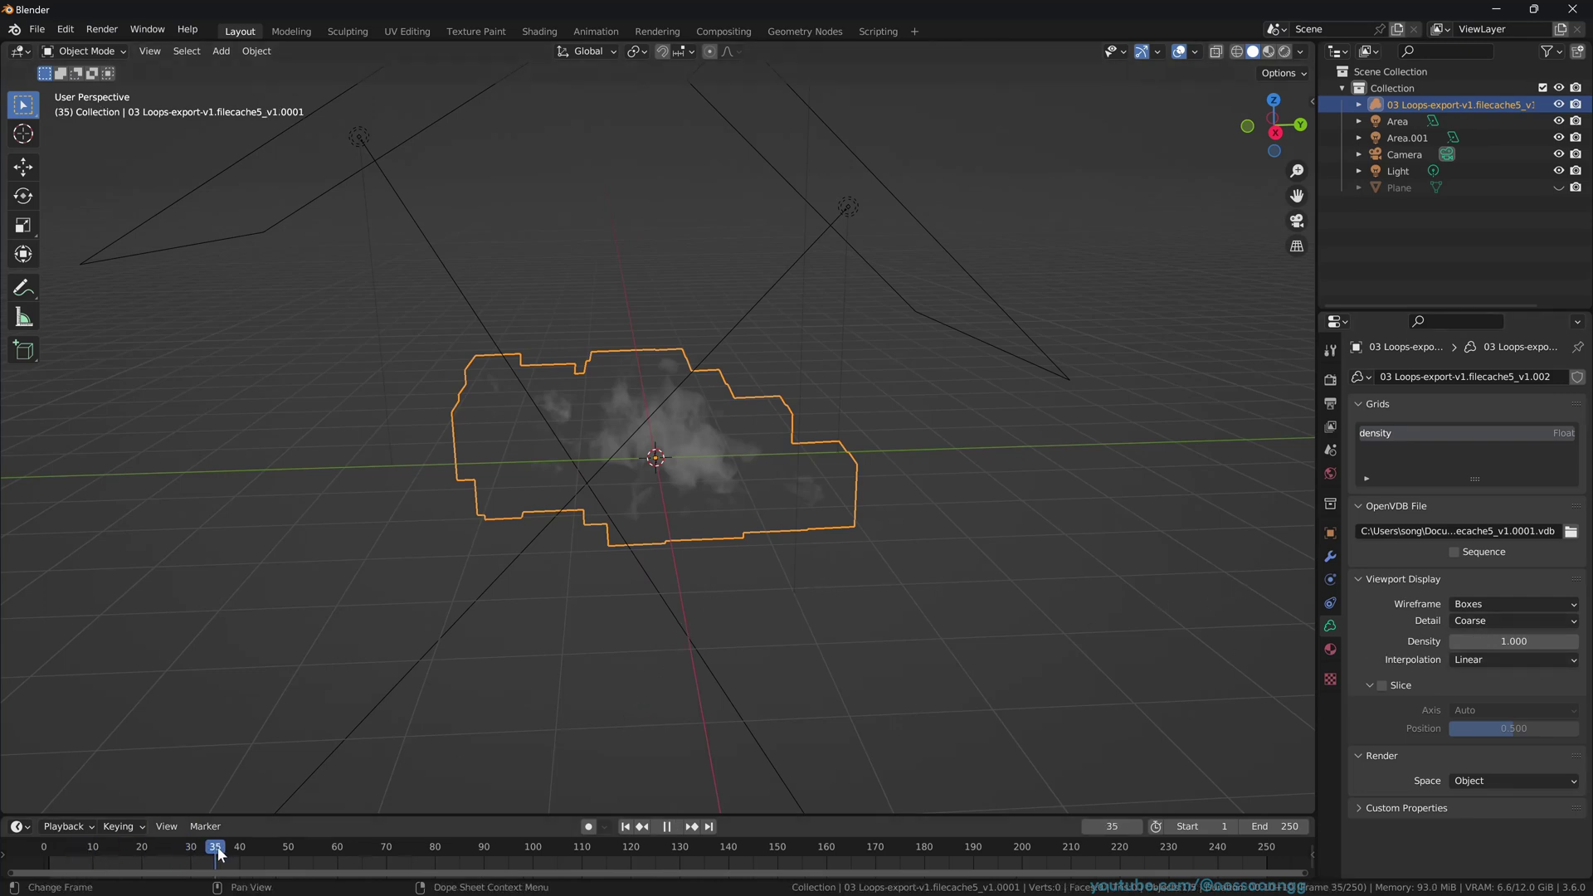
pyautogui.moveTo(218, 854); pyautogui.dragTo(257, 857)
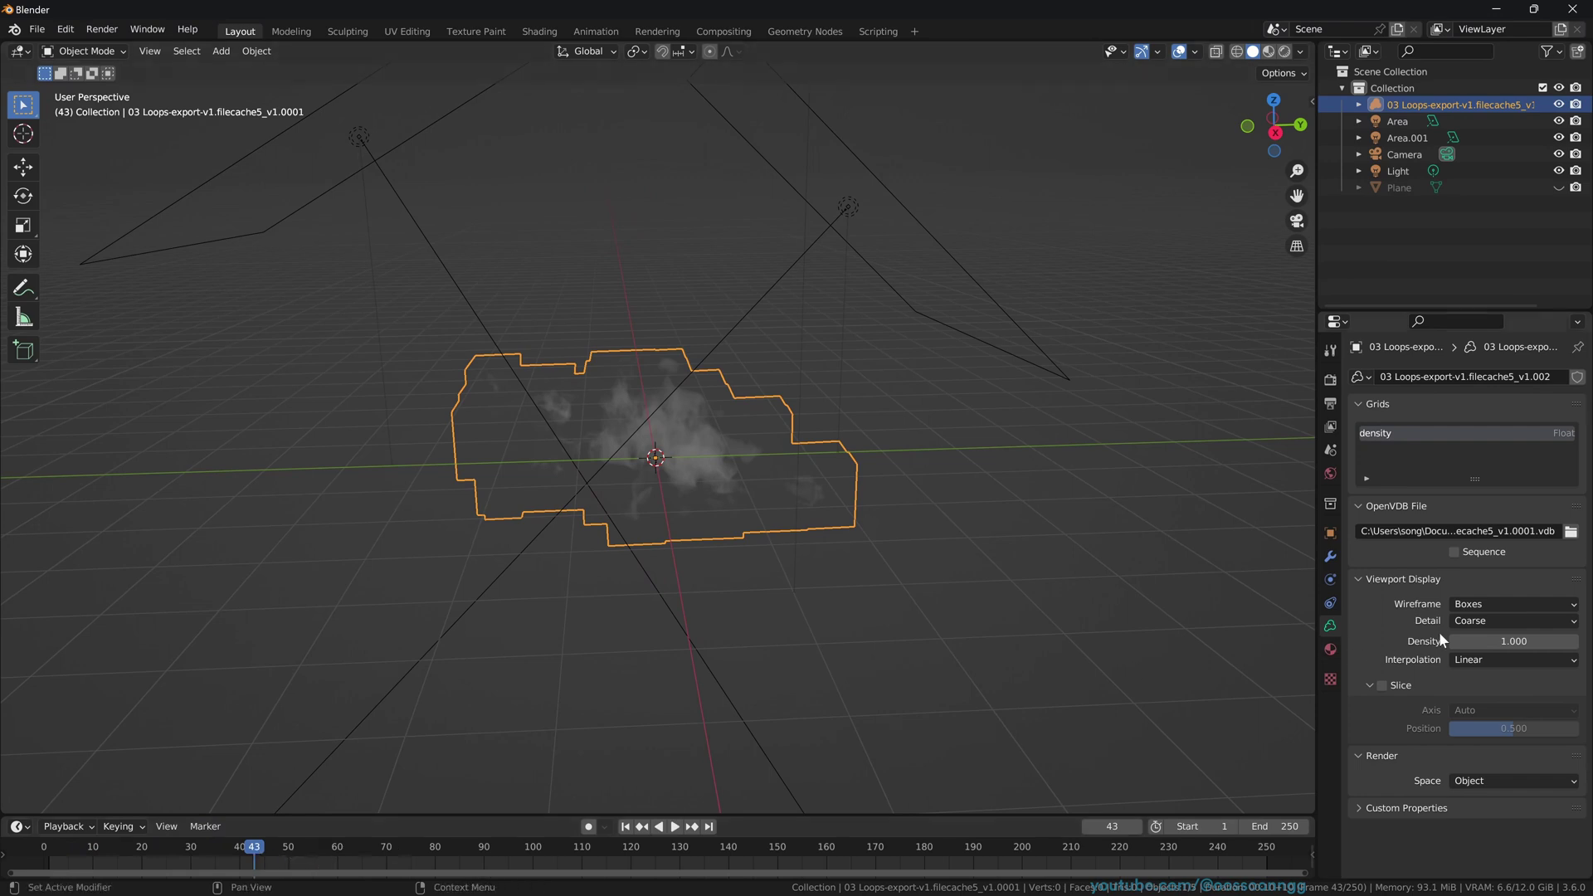
pyautogui.press('space')
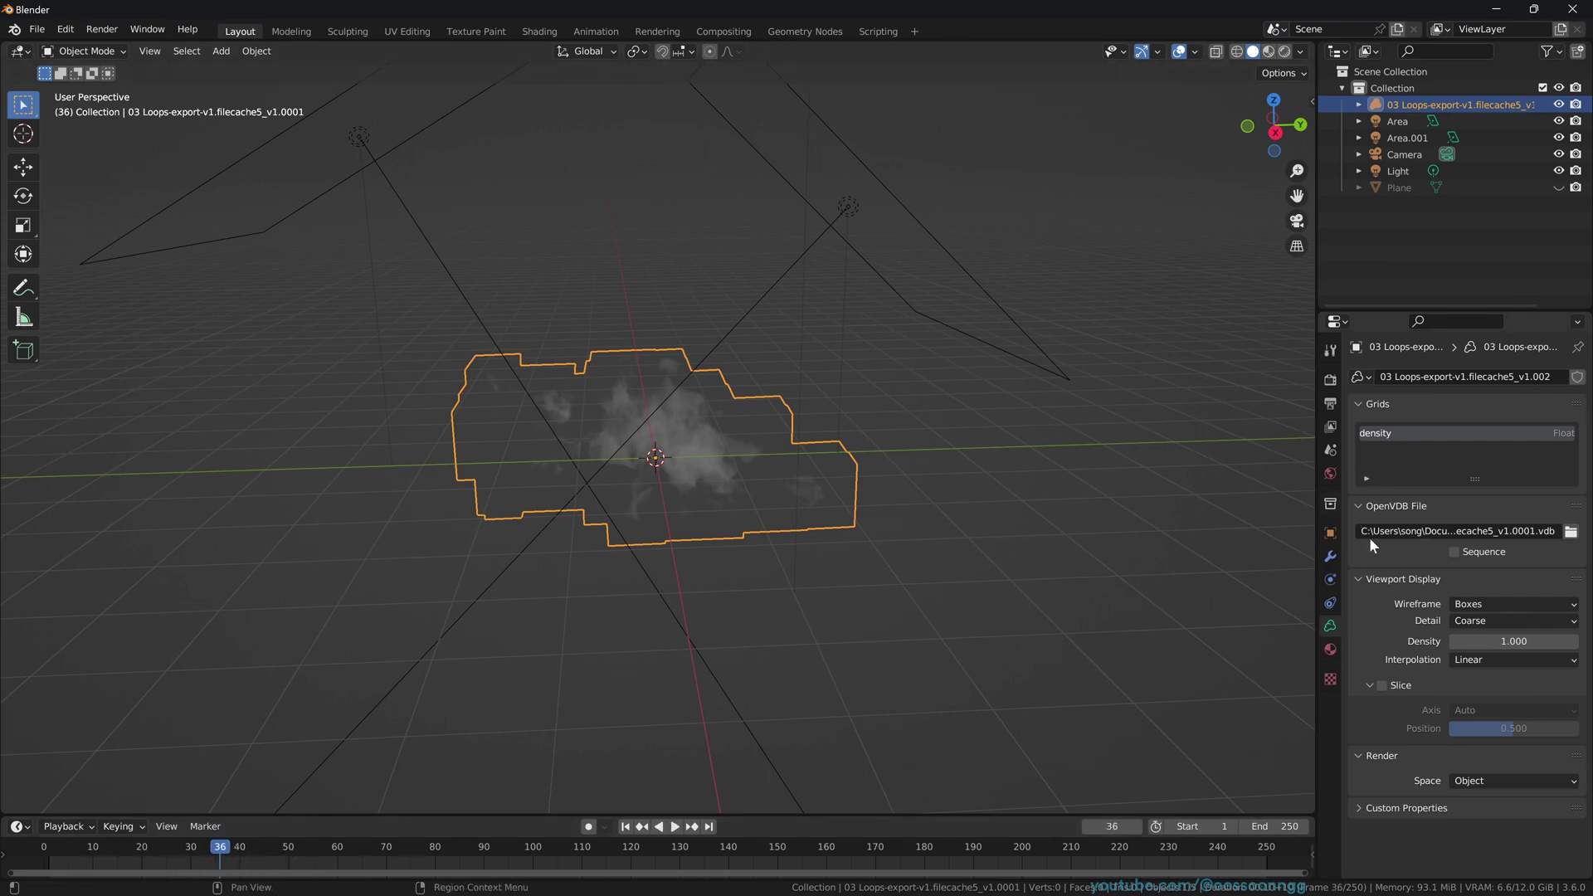
# - Enable Sequence for the volume's OpenVDB file, set Frames to 64, and set the Mode to Repeat
pyautogui.click(1475, 550)
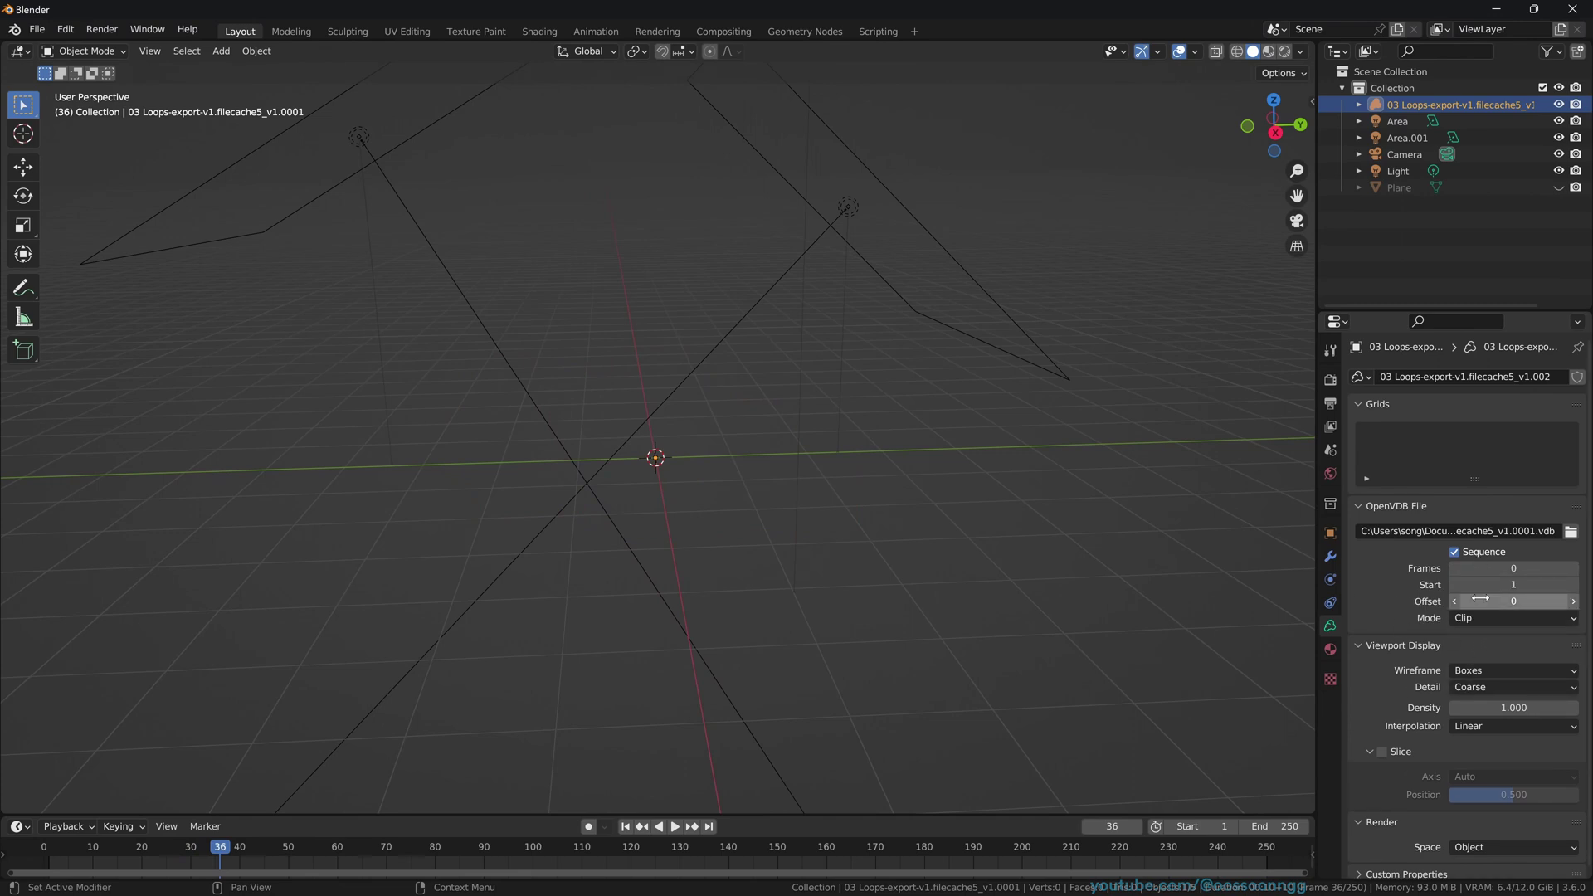
pyautogui.click(1493, 568)
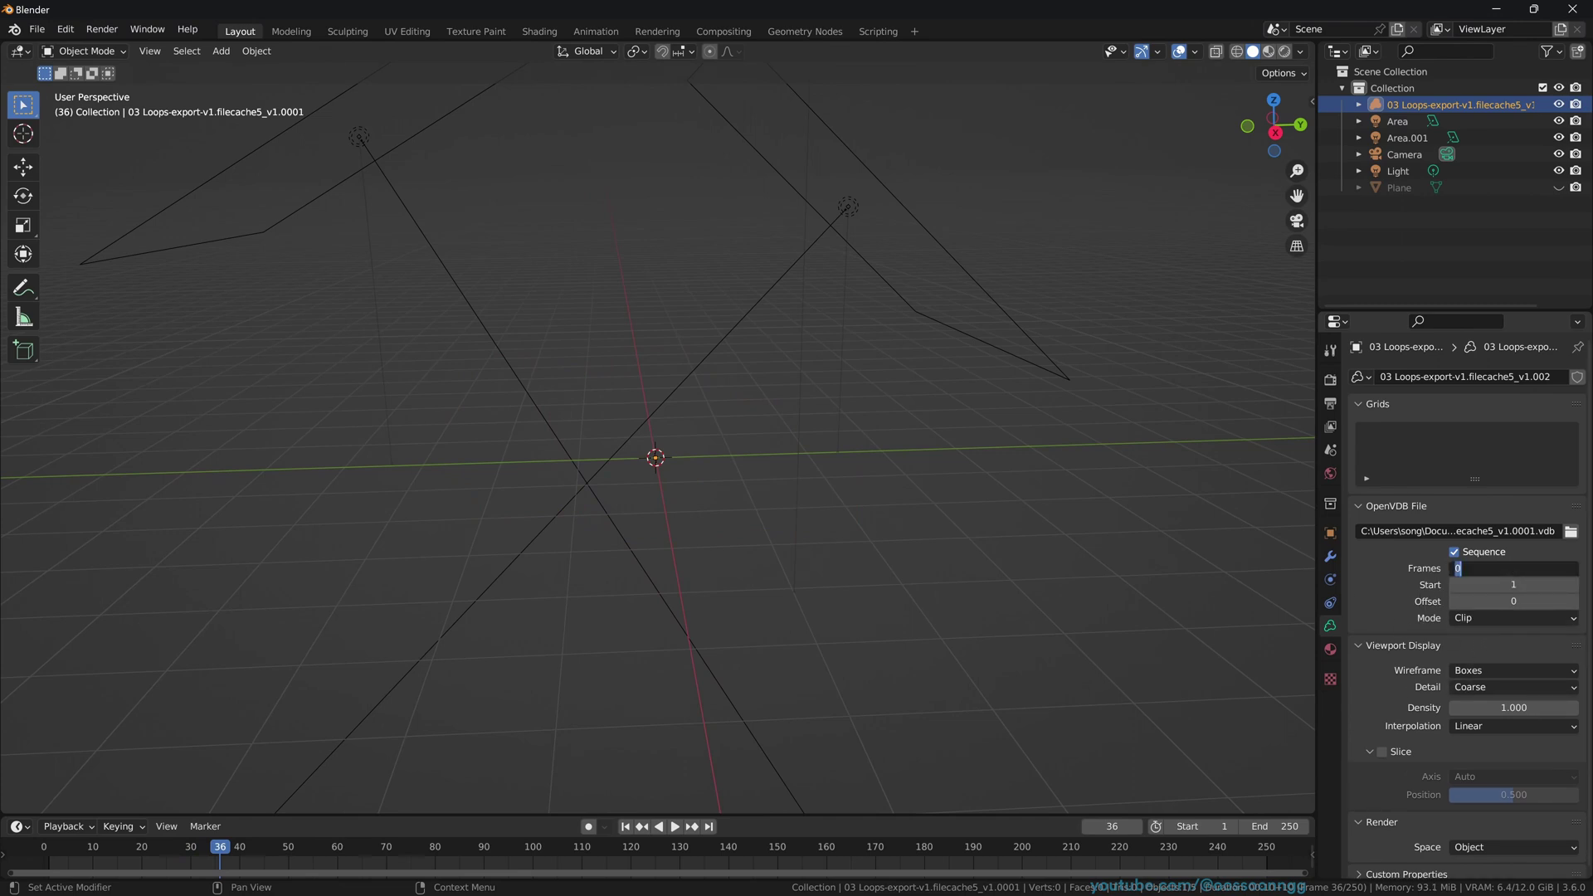
pyautogui.write('64')
pyautogui.press('Return')
pyautogui.click(1500, 620)
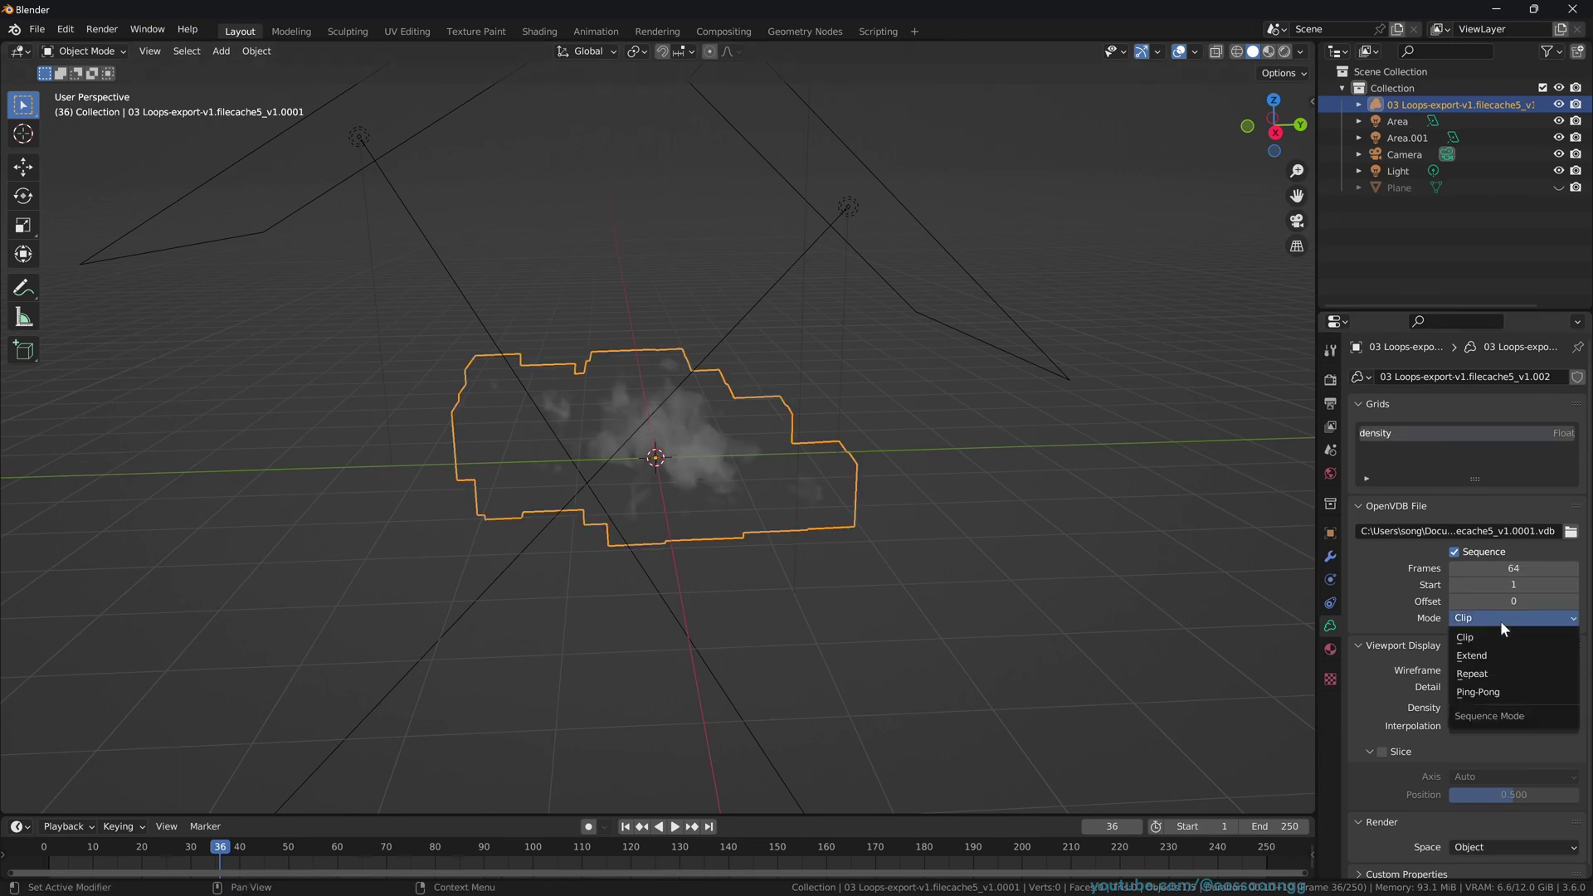
pyautogui.click(1493, 674)
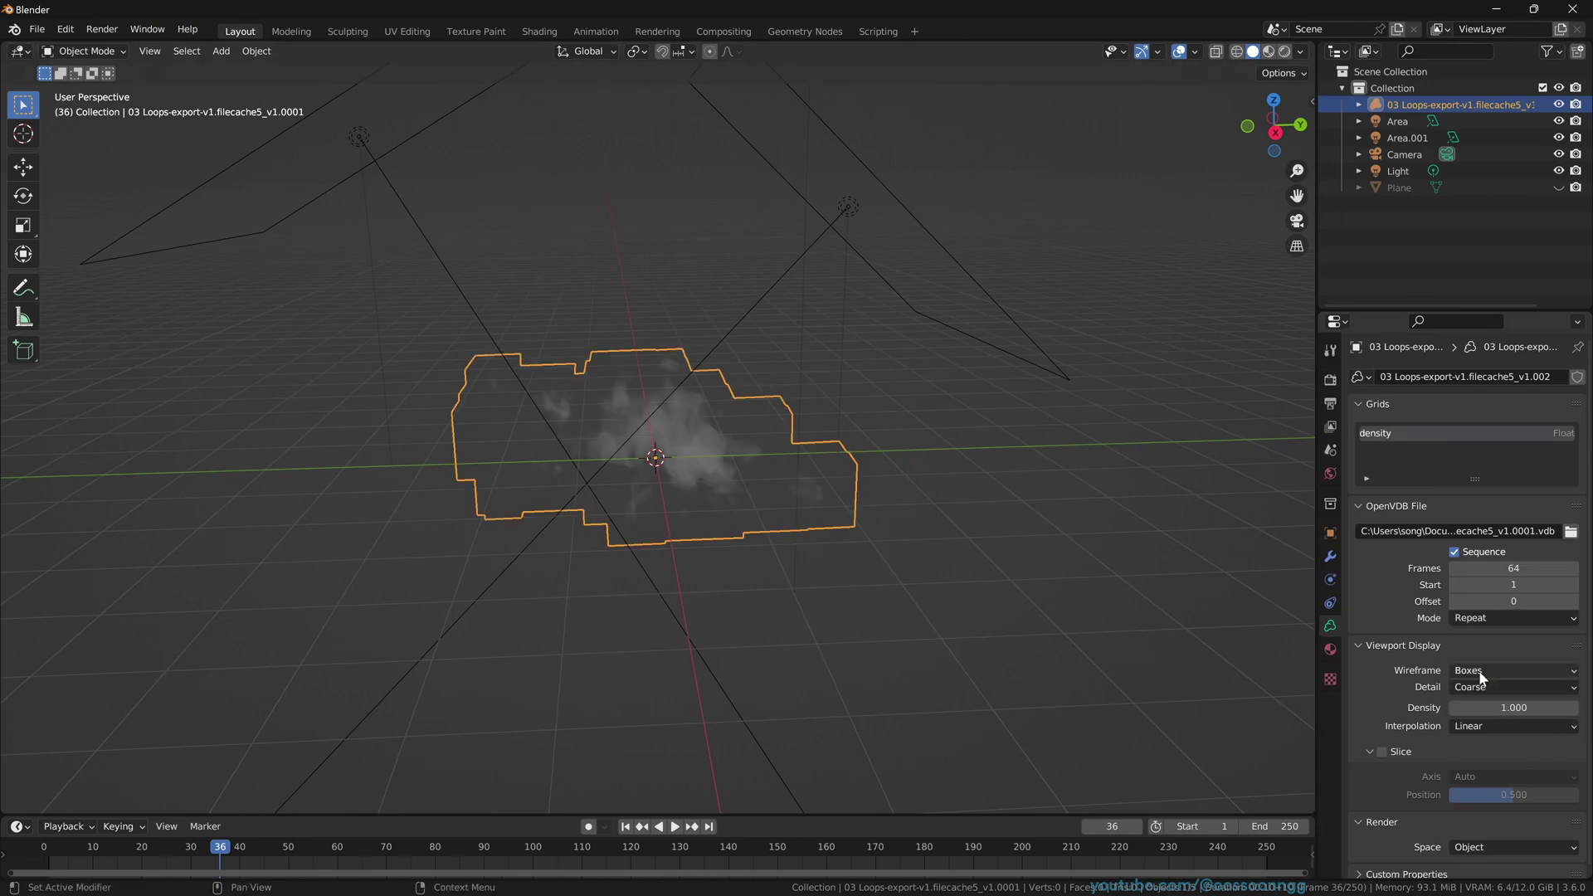
# - Play and scrub the frames around the end of the 64-frame cycle to check the cloud's loop
pyautogui.click(336, 849)
pyautogui.press('space')
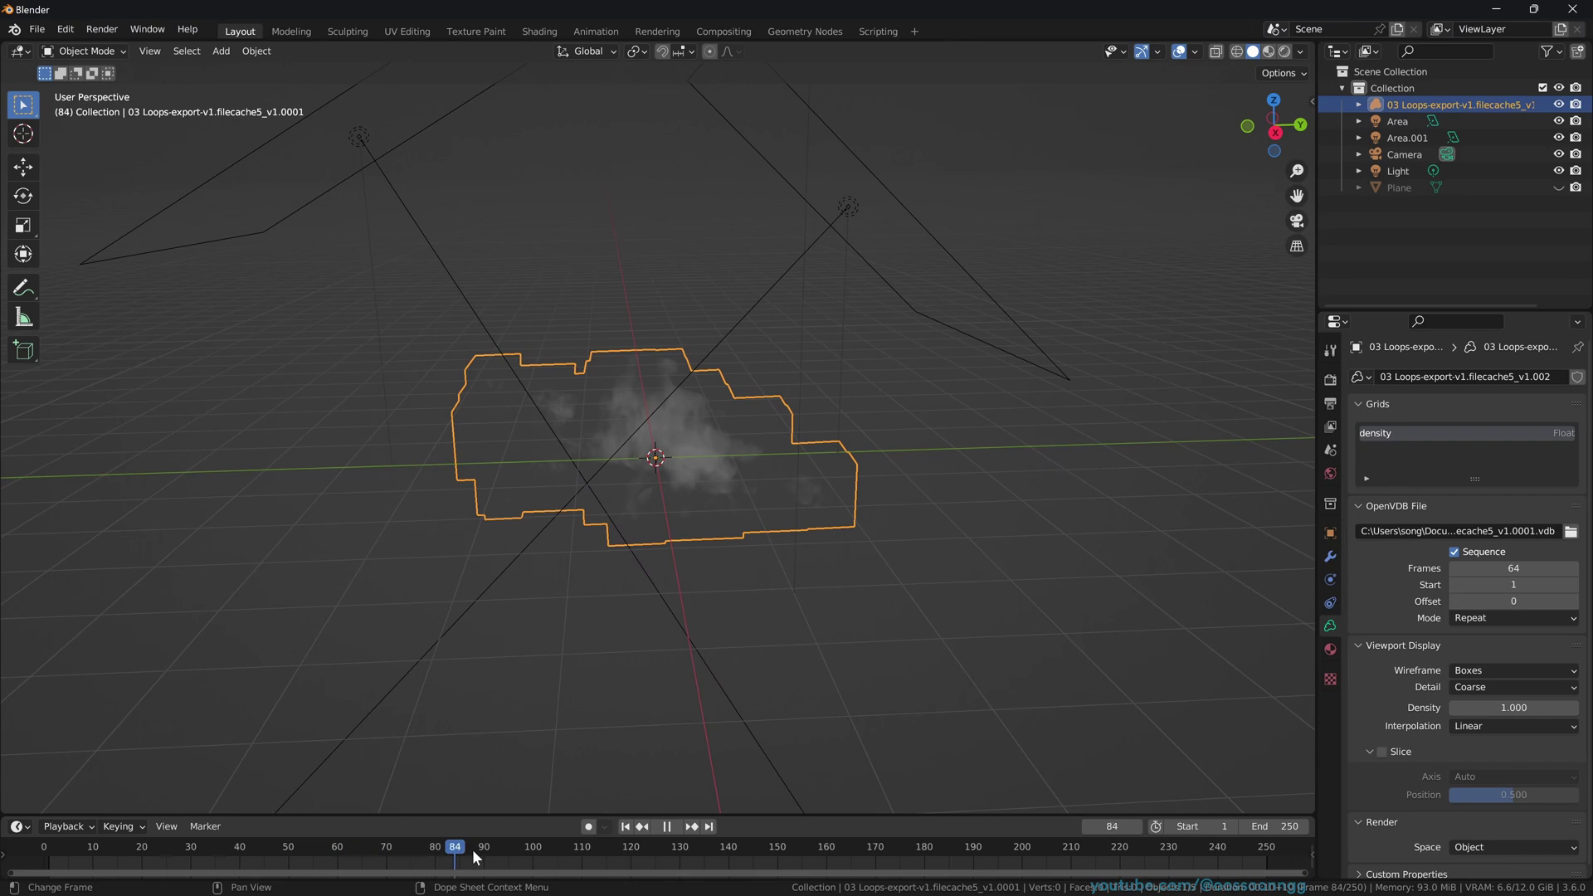
pyautogui.click(356, 848)
pyautogui.moveTo(309, 851); pyautogui.dragTo(323, 846)
pyautogui.moveTo(665, 451); pyautogui.dragTo(666, 445, button='middle')
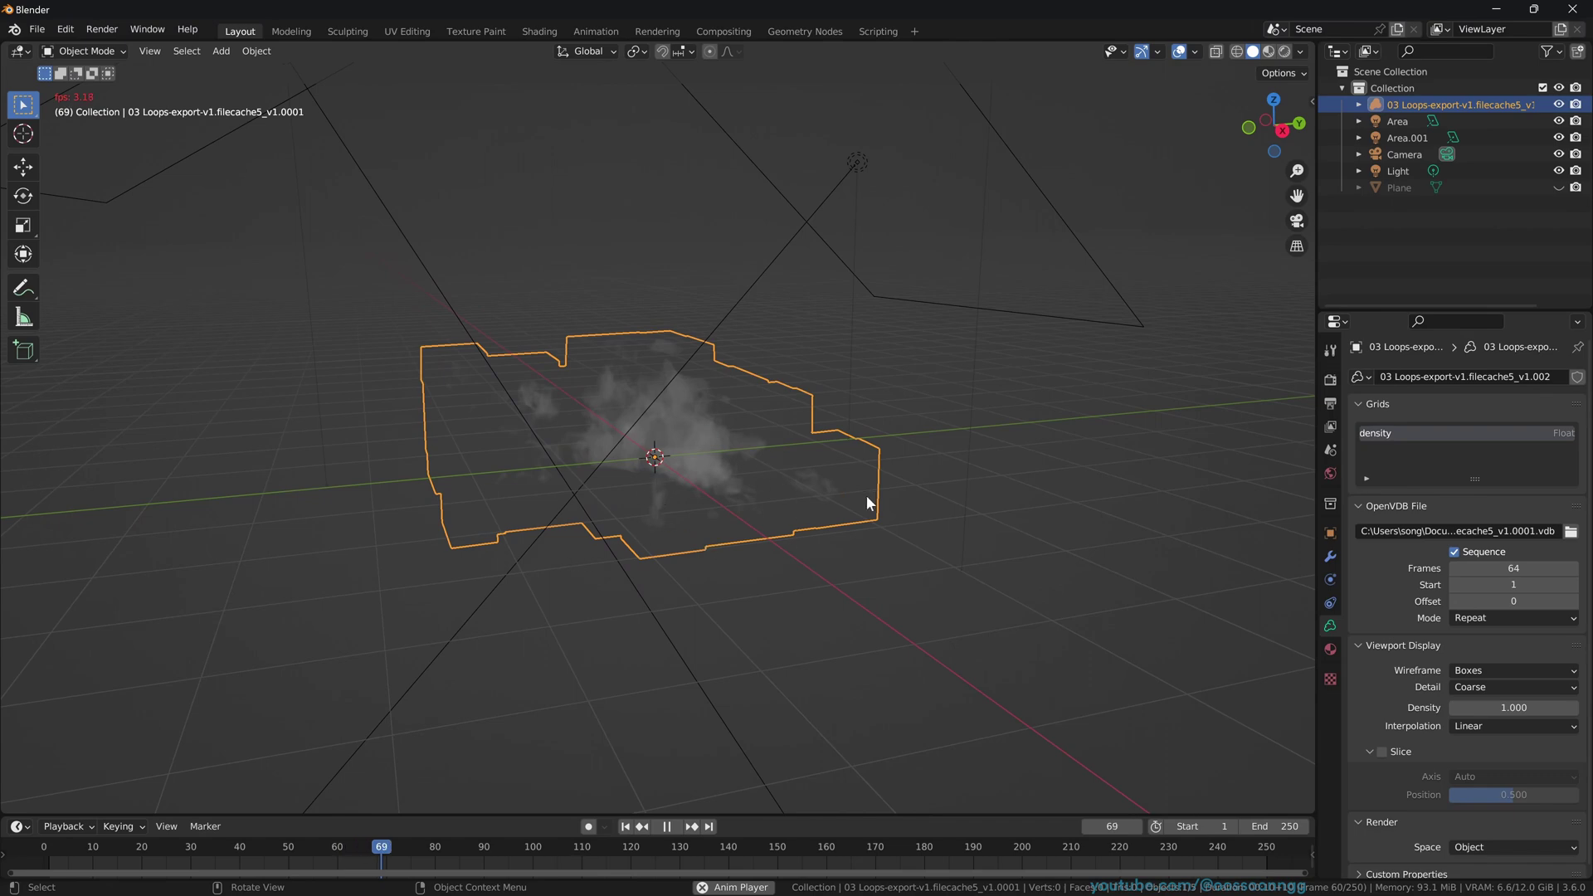
pyautogui.press('space')
pyautogui.scroll(-2, 759, 497)
pyautogui.moveTo(759, 498); pyautogui.dragTo(749, 496, button='middle')
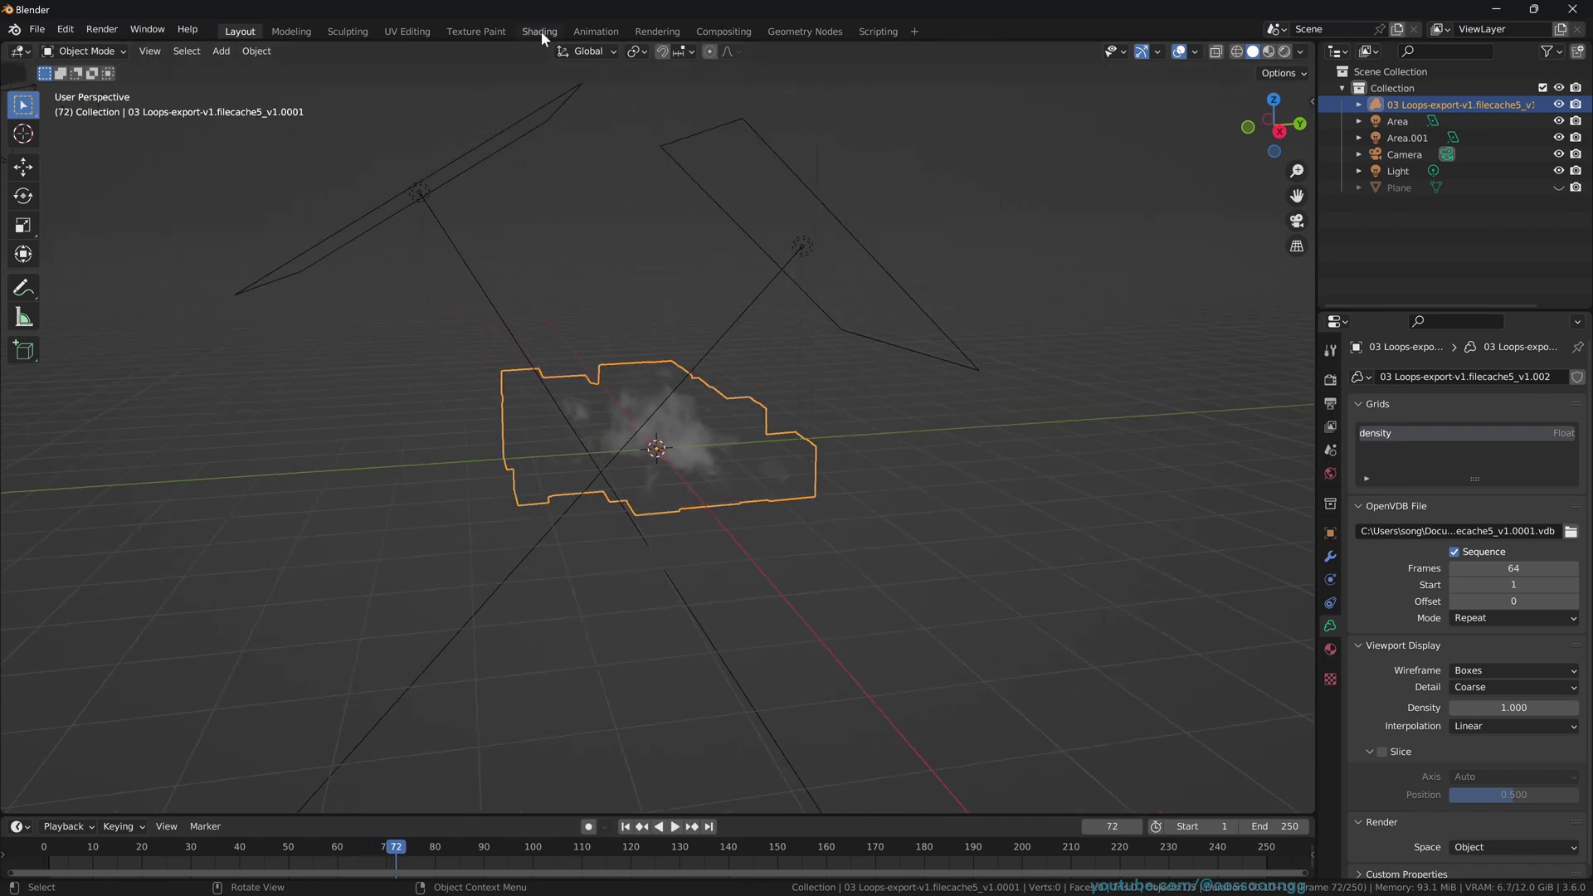
# - In the Shading workspace, create a new volume material and connect a Volume Info node's Density to Principled Volume's Density
pyautogui.click(541, 31)
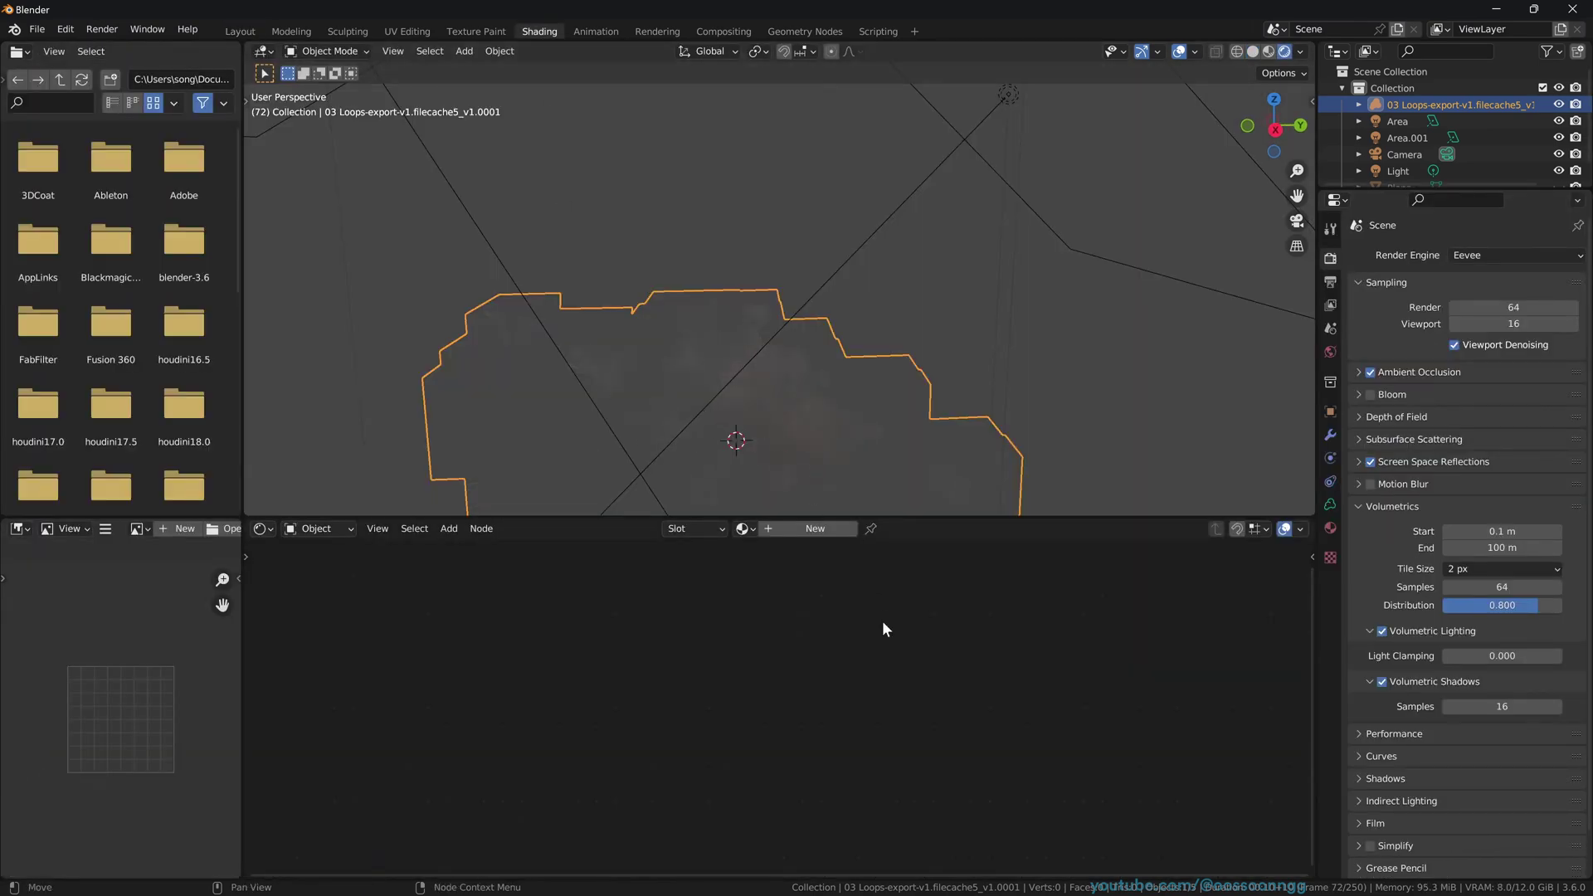
pyautogui.click(812, 528)
pyautogui.hotkey('shift', 'a')
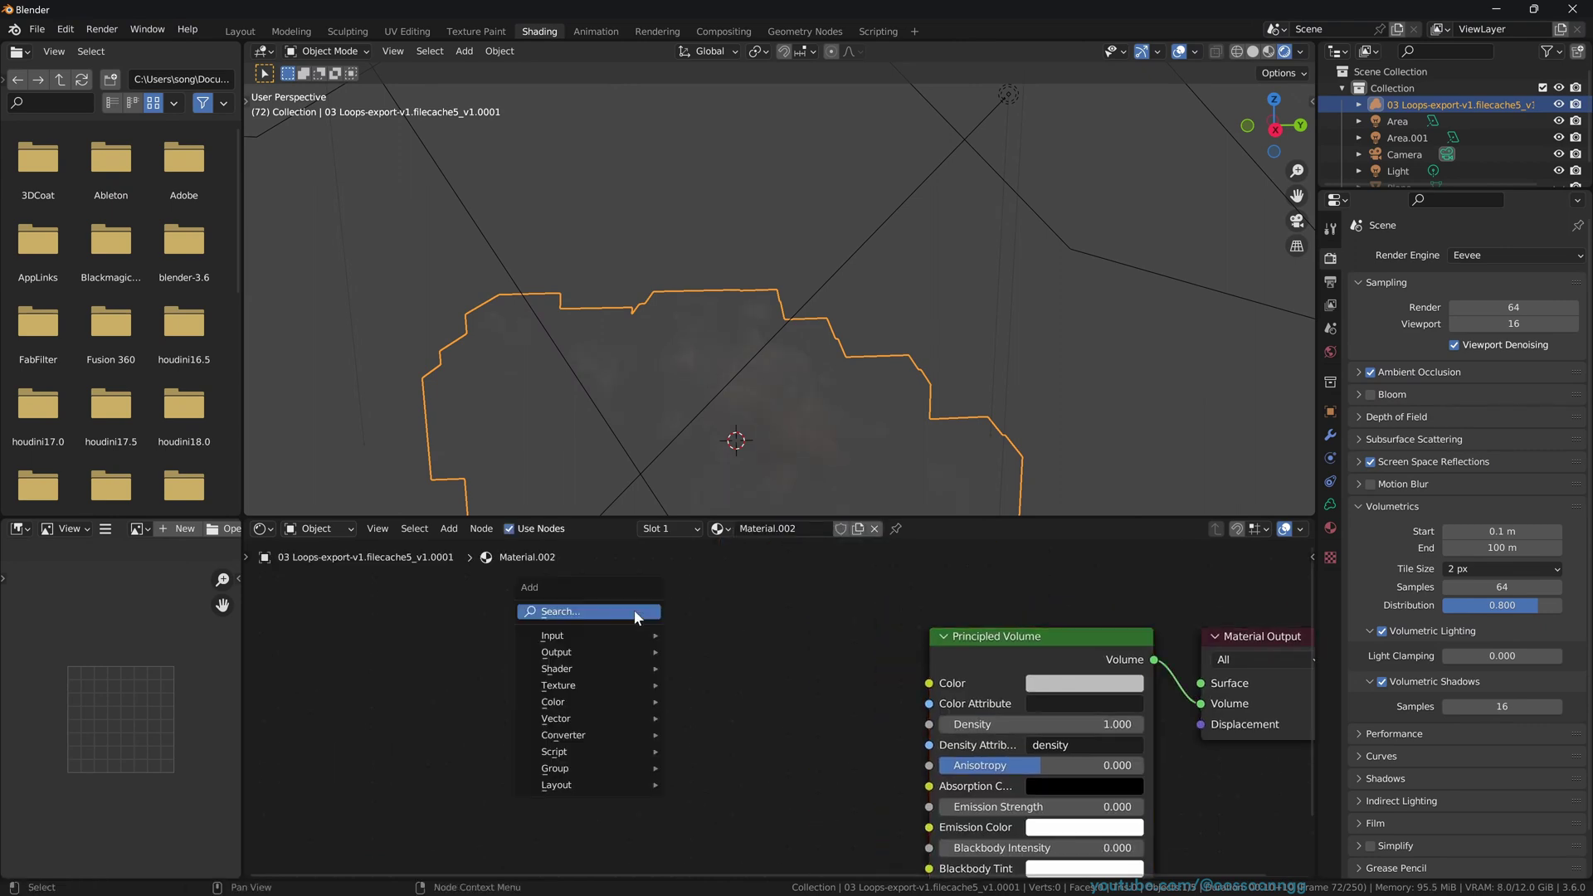
pyautogui.click(633, 611)
pyautogui.write('volu')
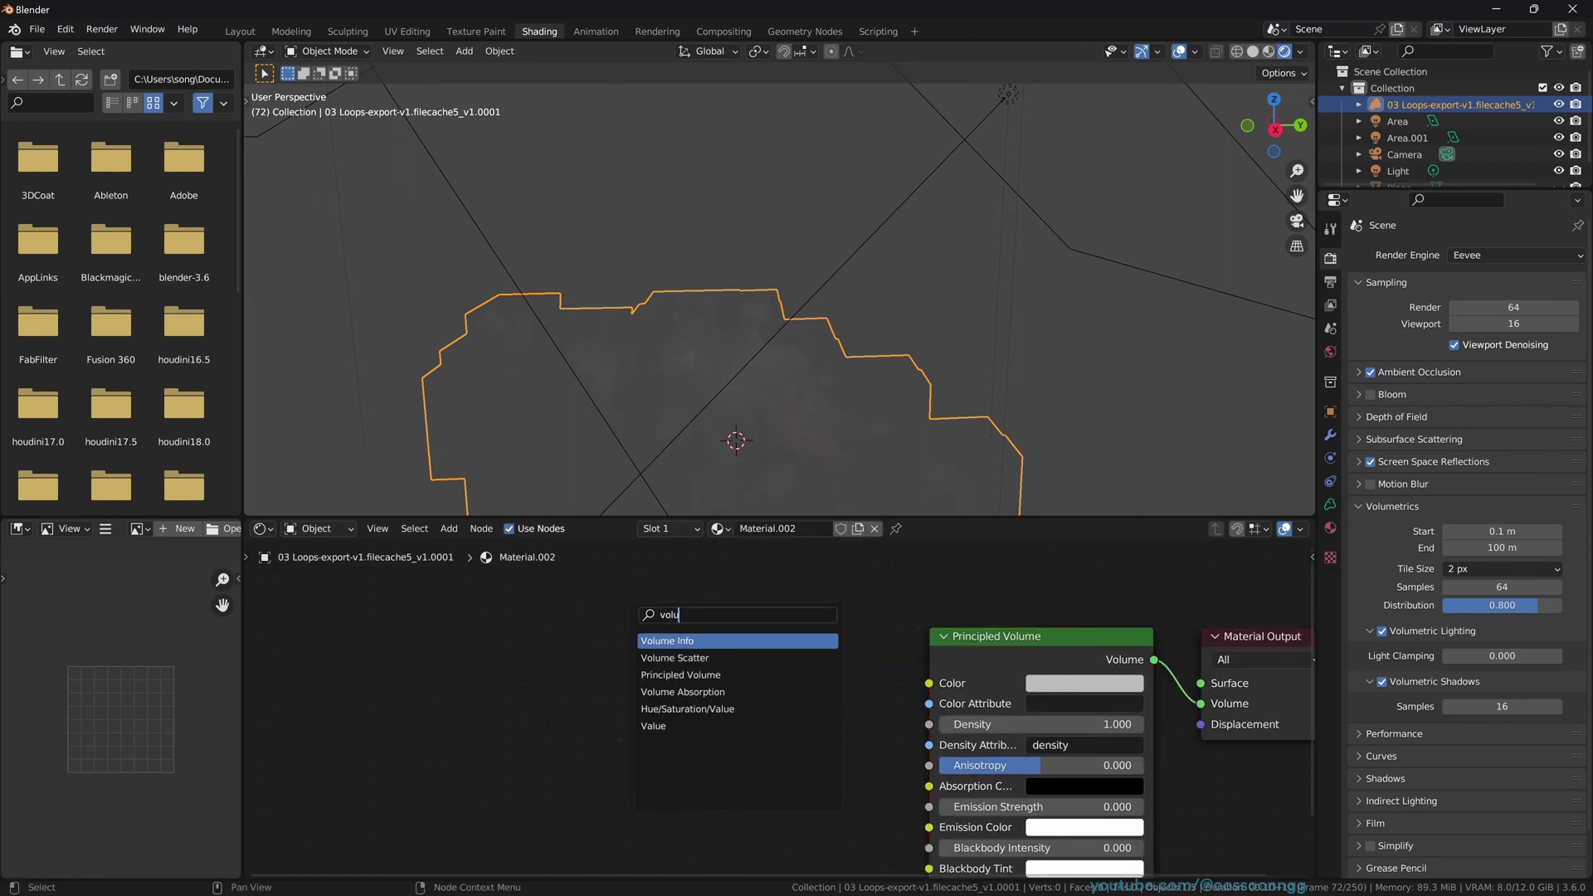
pyautogui.click(718, 641)
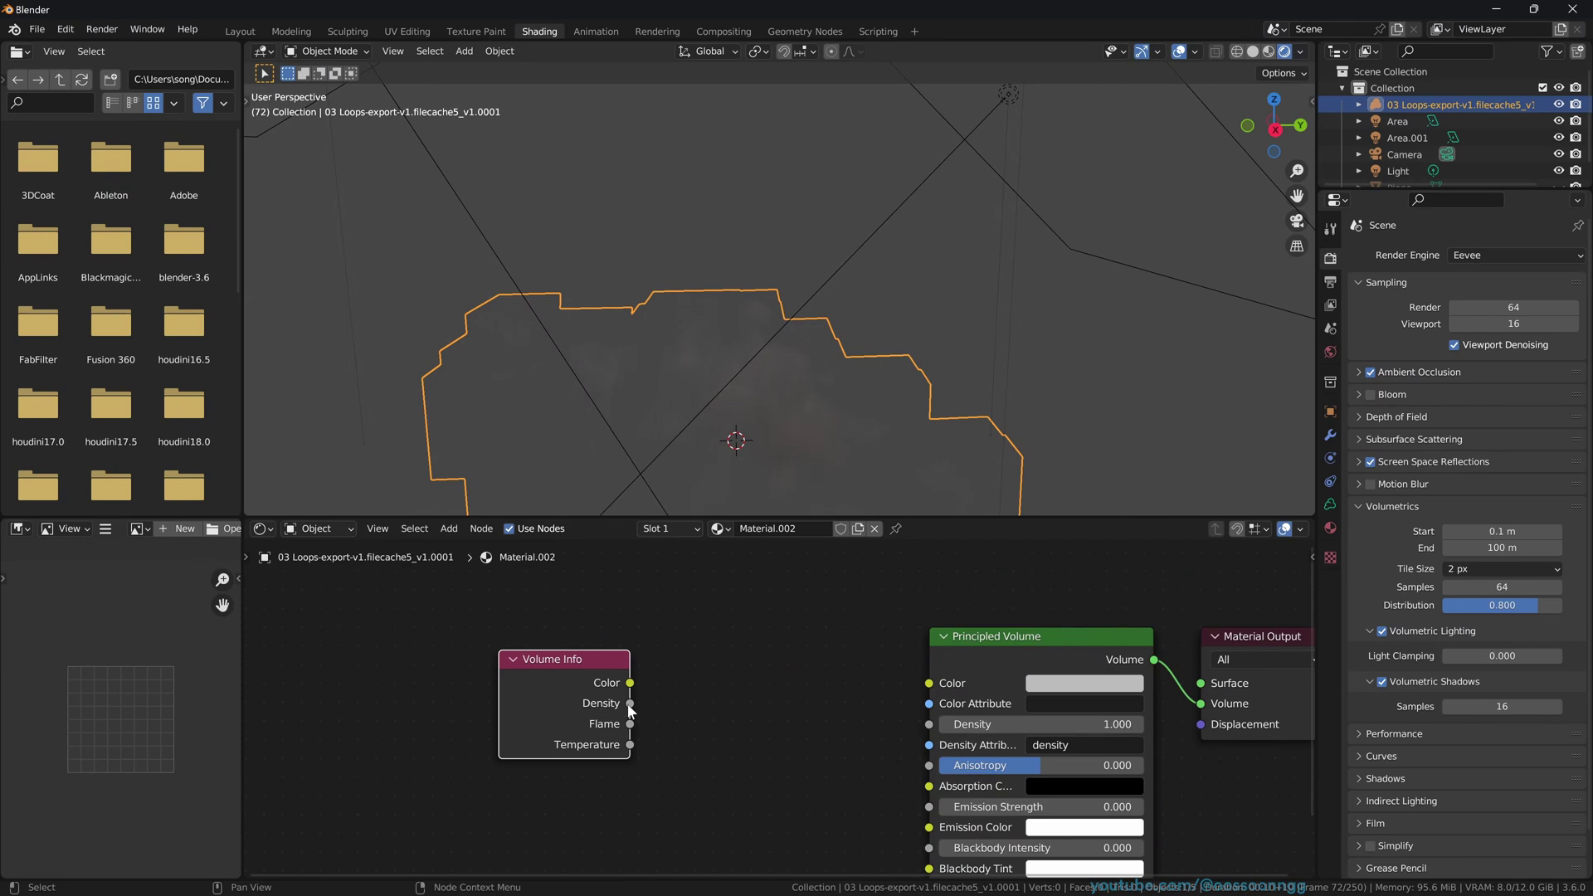
pyautogui.moveTo(629, 704); pyautogui.dragTo(930, 724)
# - Insert a Math node between Volume Info and Principled Volume, set it to Multiply, and raise its value to 6.100
pyautogui.hotkey('shift', 'a')
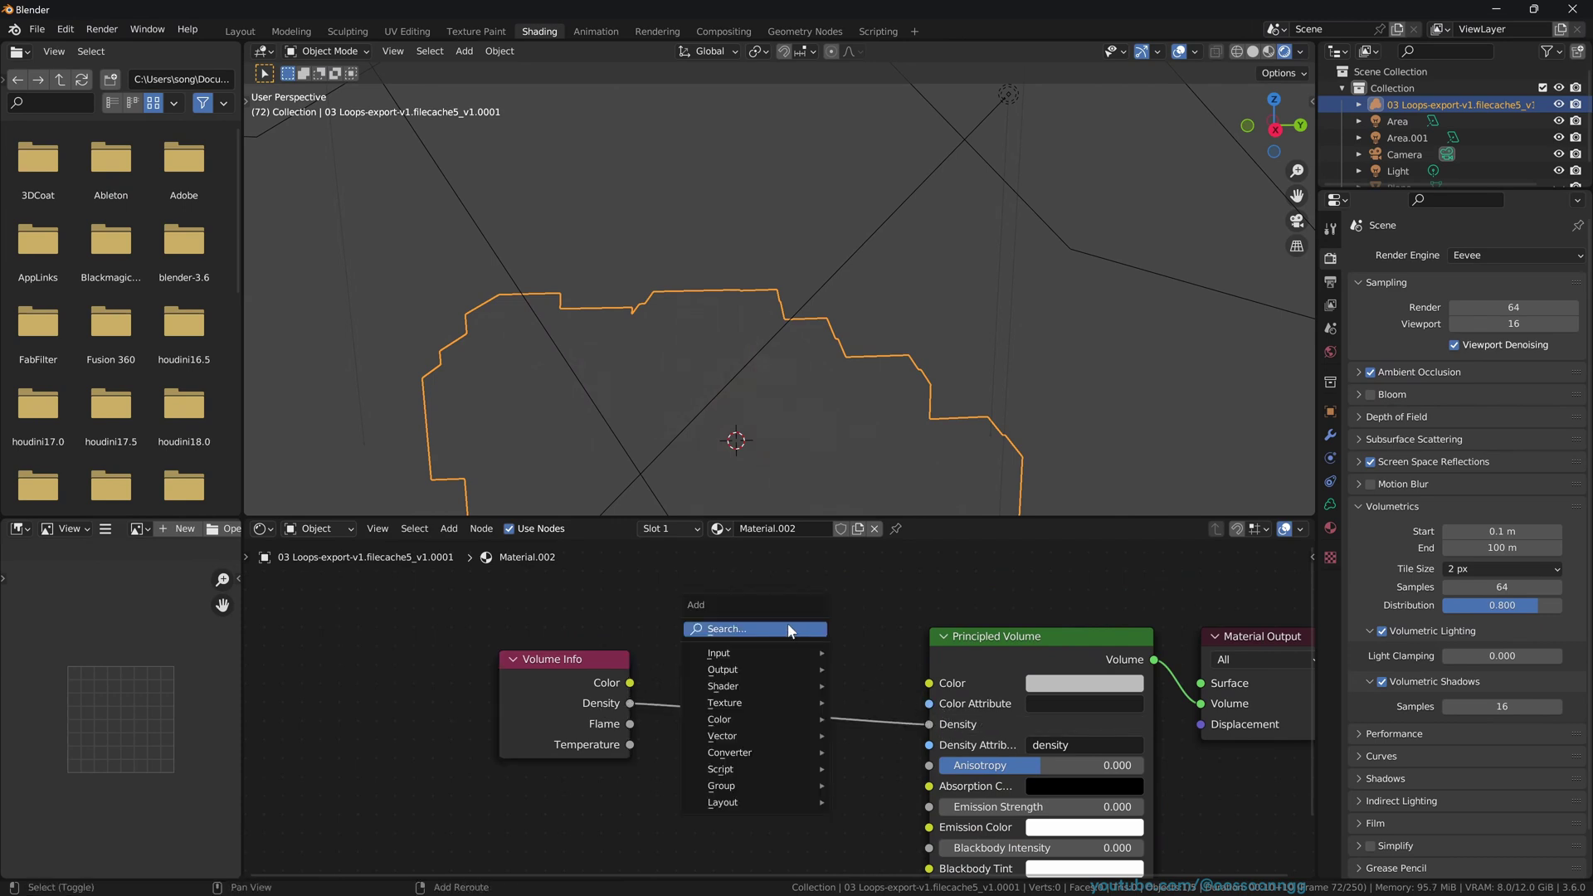
pyautogui.click(791, 630)
pyautogui.write('math')
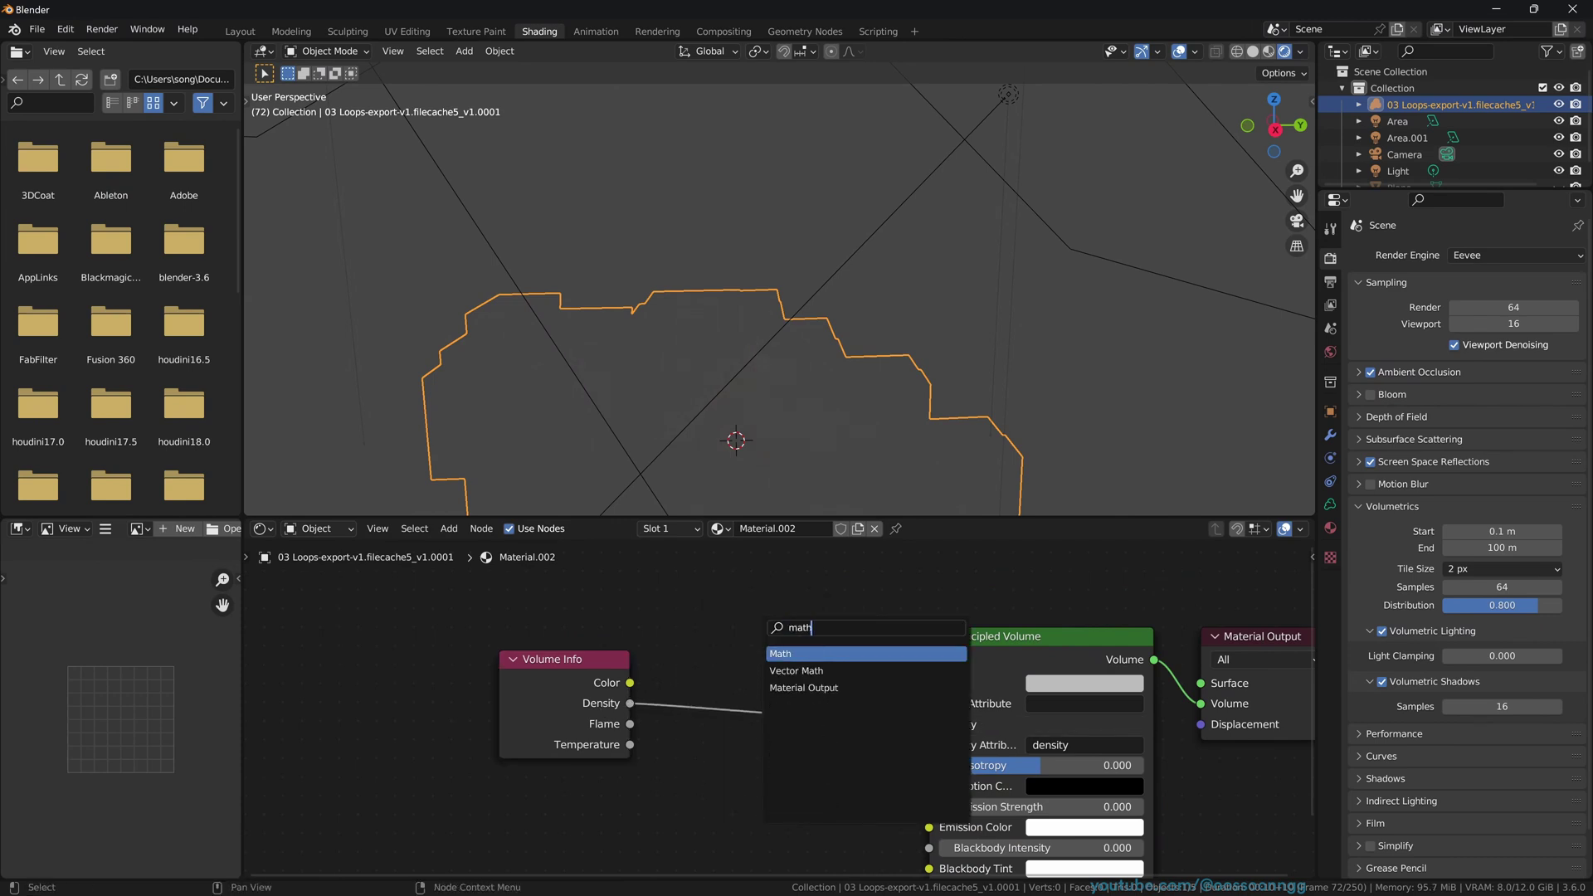
pyautogui.press('Return')
pyautogui.click(779, 679)
pyautogui.click(785, 689)
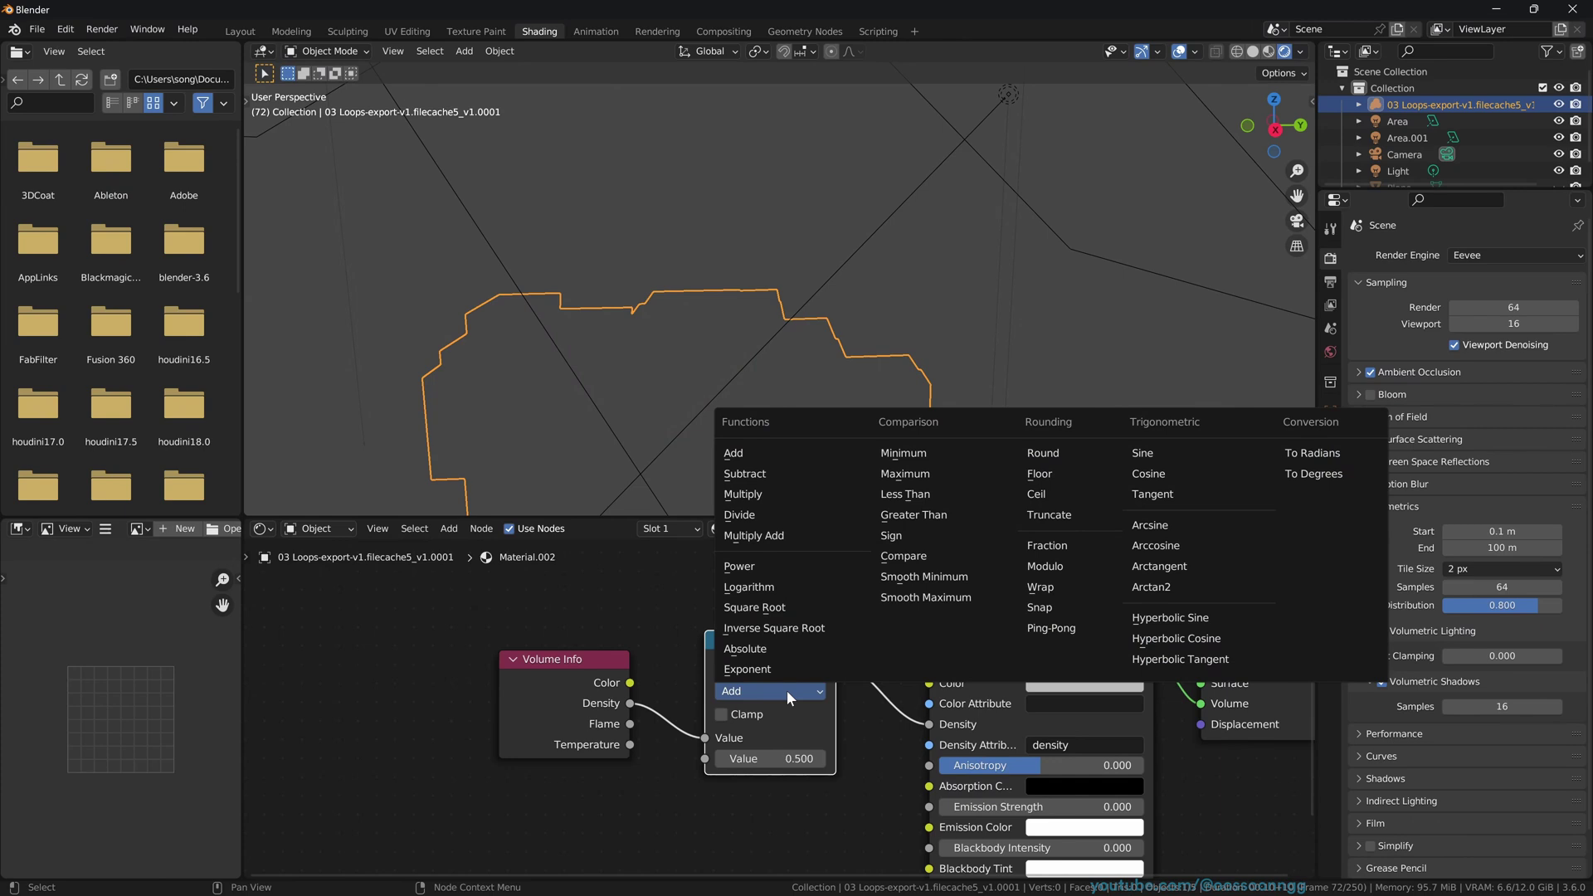
pyautogui.click(801, 496)
pyautogui.moveTo(743, 759); pyautogui.dragTo(827, 758)
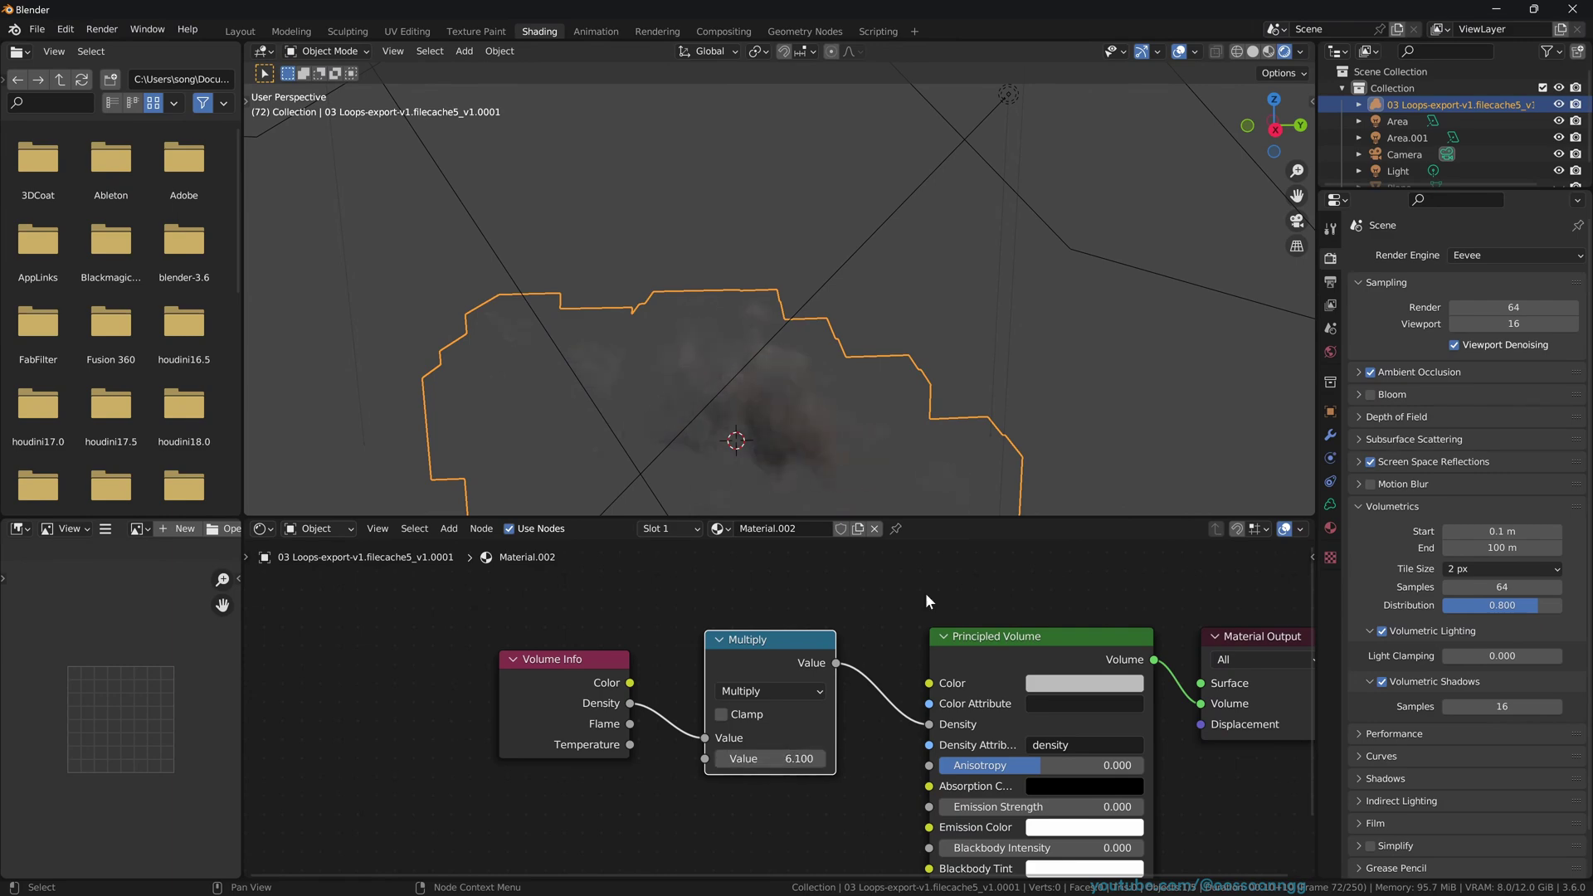
# - Return to the Layout workspace and display the cloud with rendered viewport shading
pyautogui.click(240, 31)
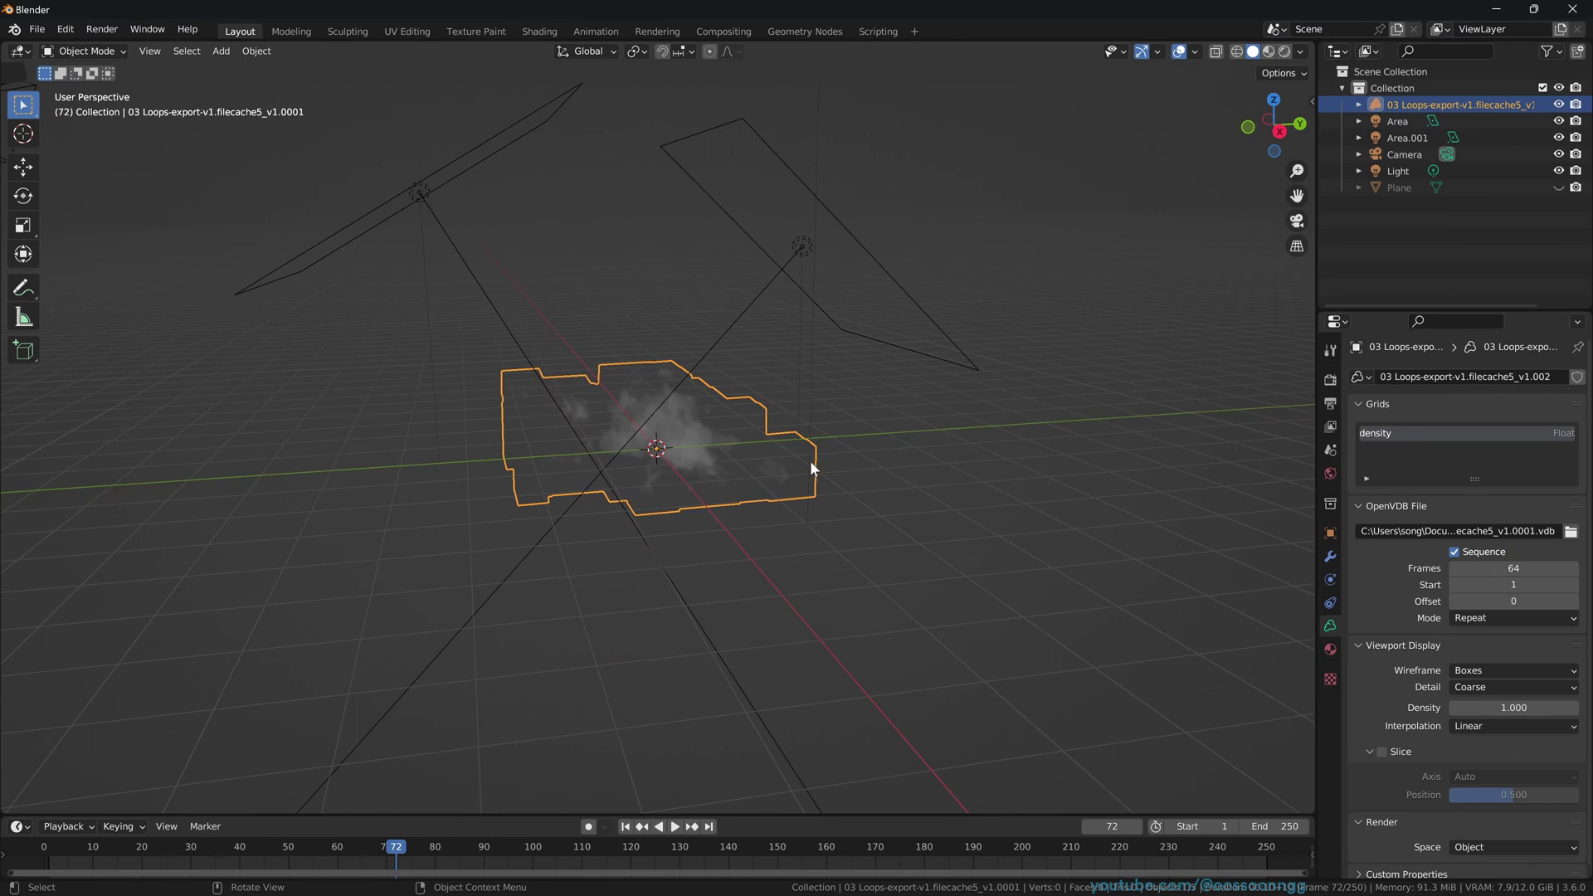
pyautogui.press('z')
pyautogui.click(803, 365)
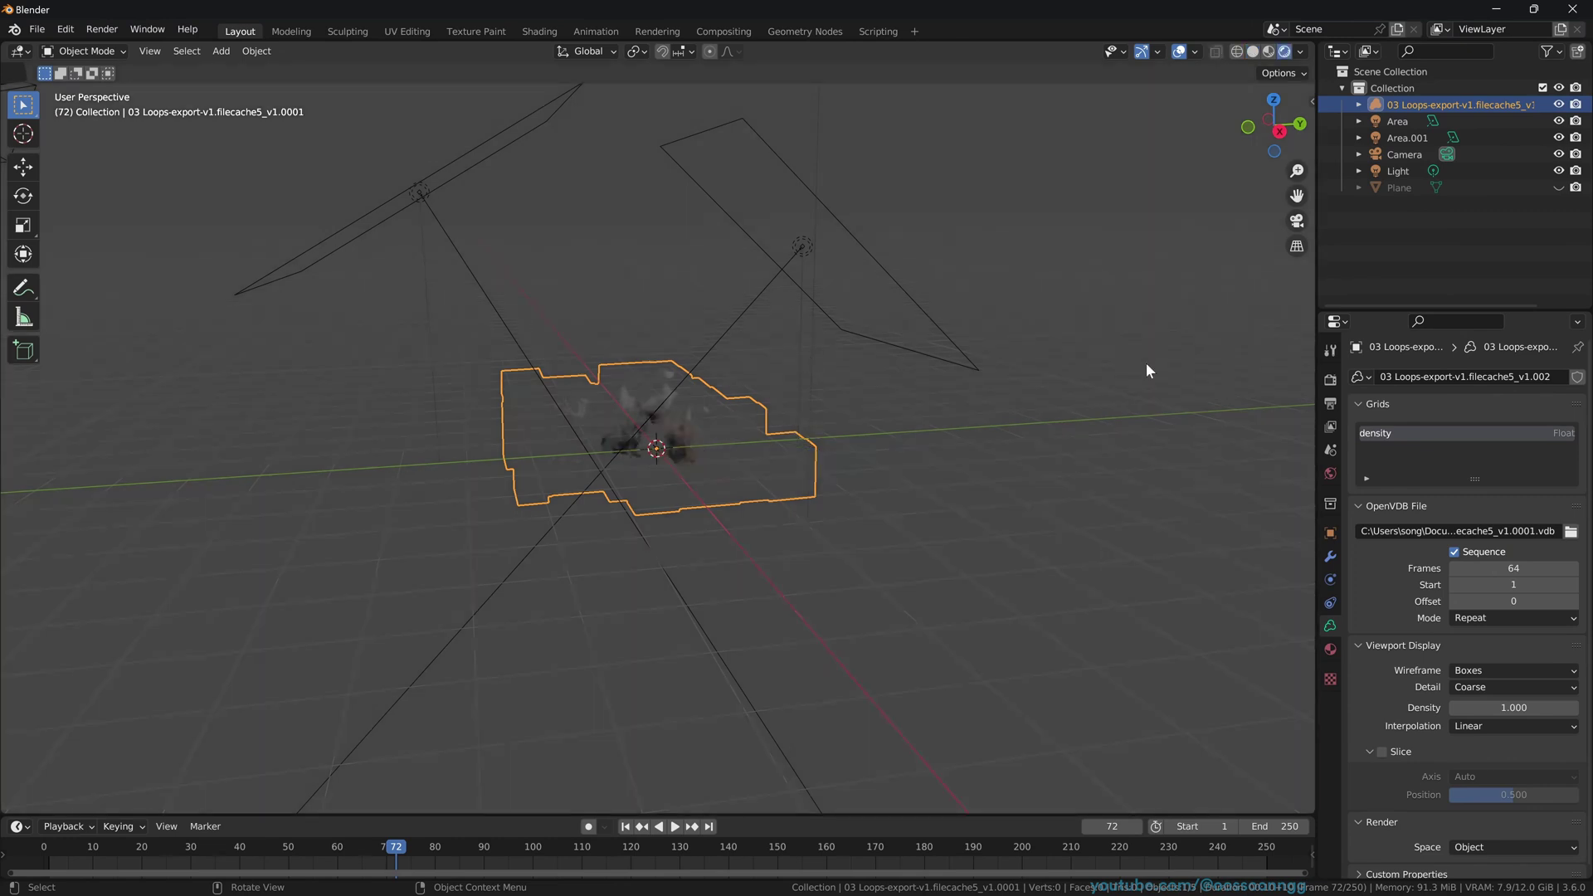
# - Disable Volumetric Lighting in Eevee's Volumetrics render settings
pyautogui.click(1329, 379)
pyautogui.scroll(4, 675, 438)
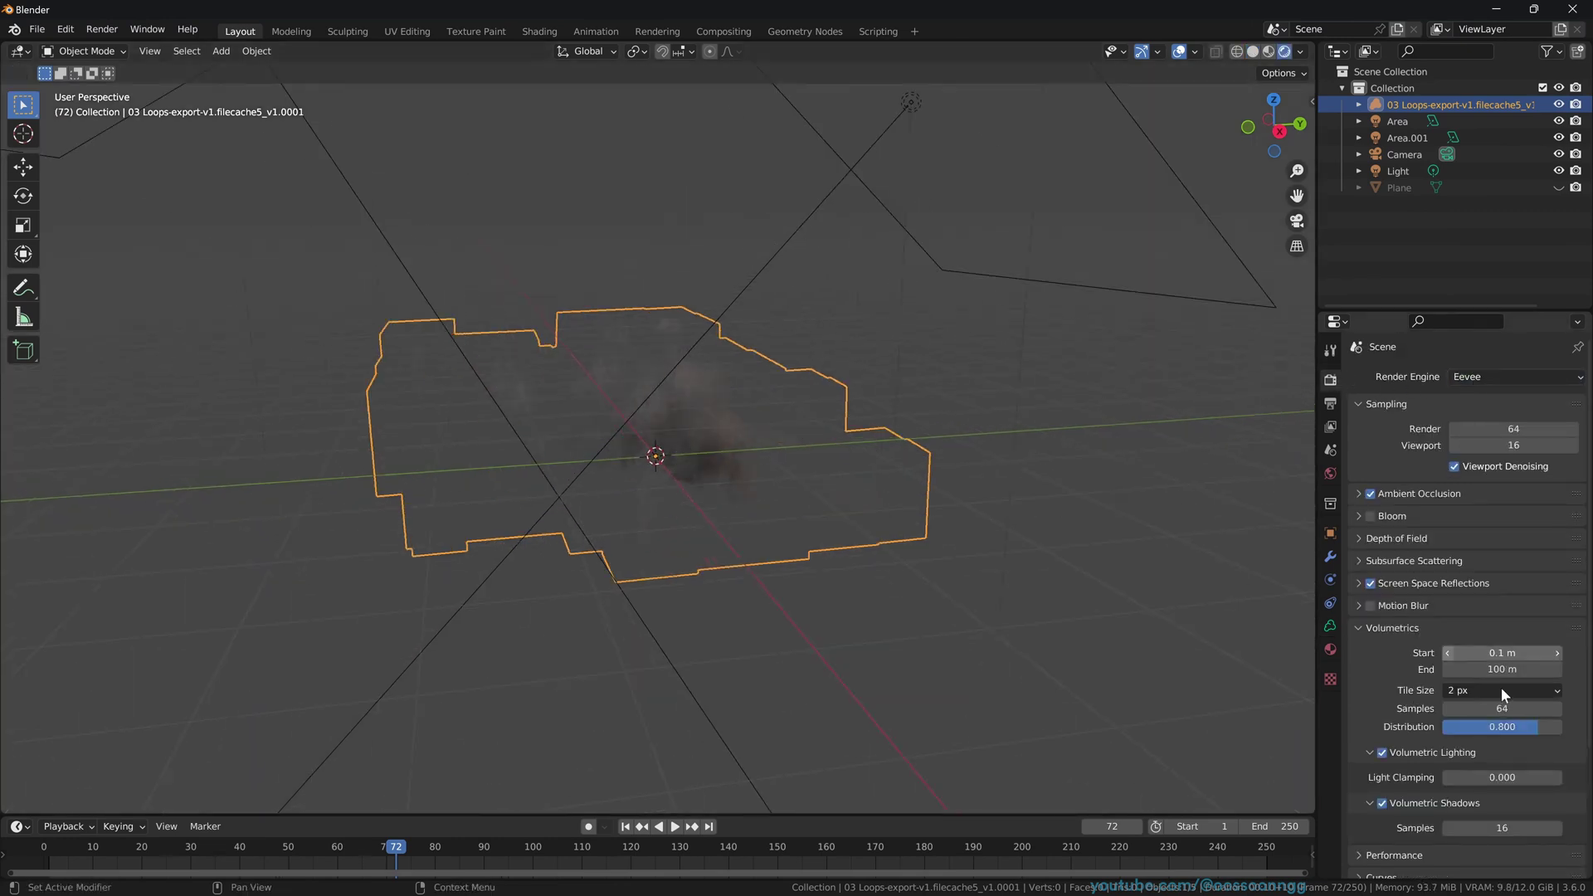
pyautogui.scroll(-3, 1410, 697)
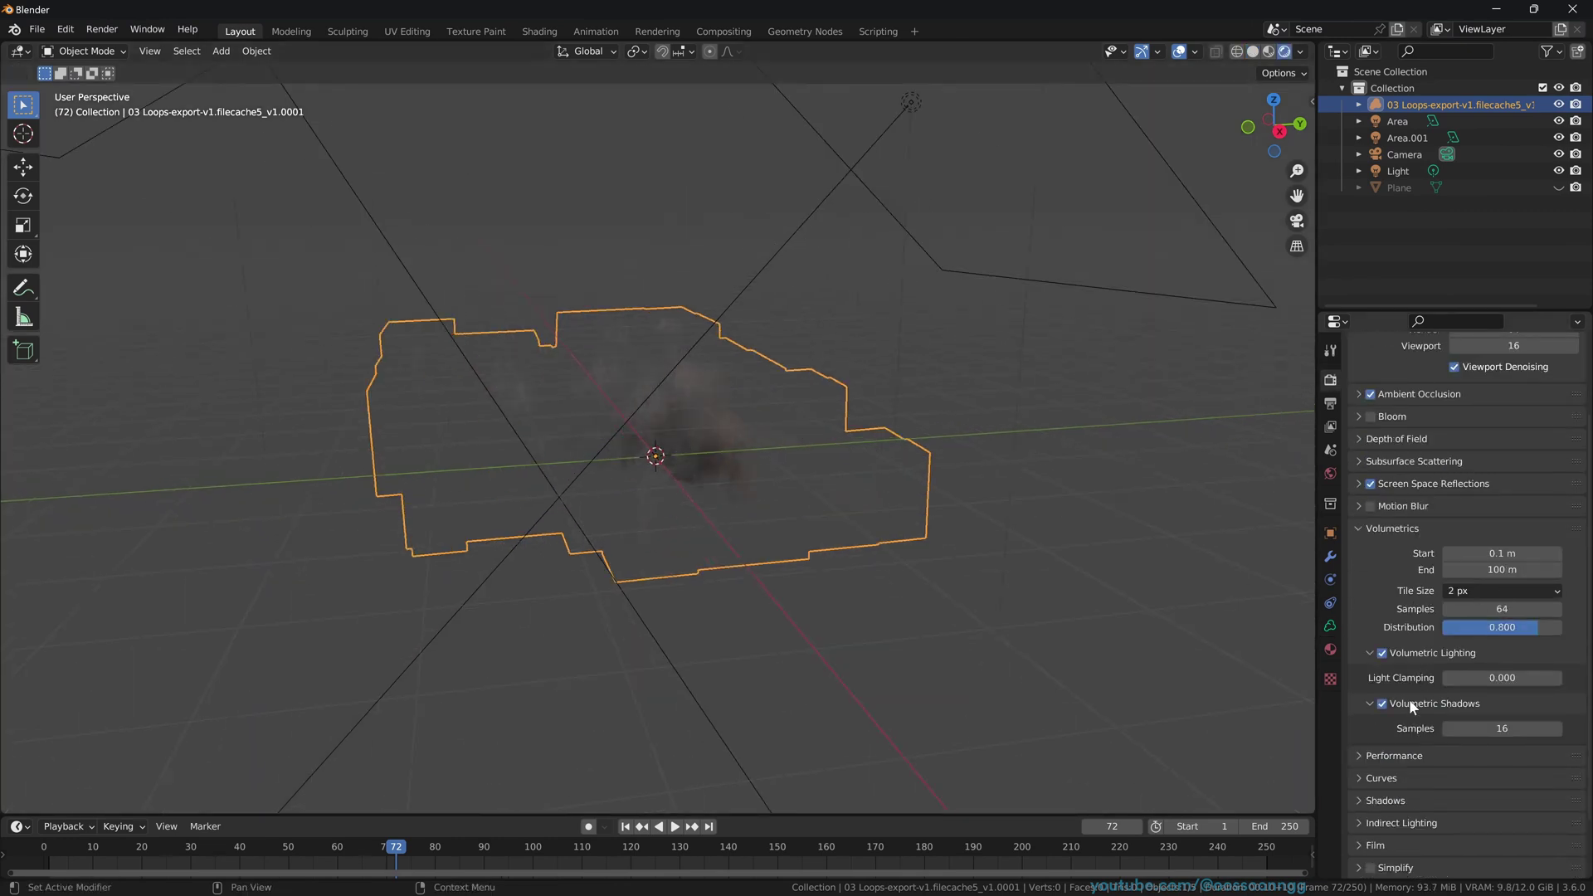
pyautogui.click(1382, 654)
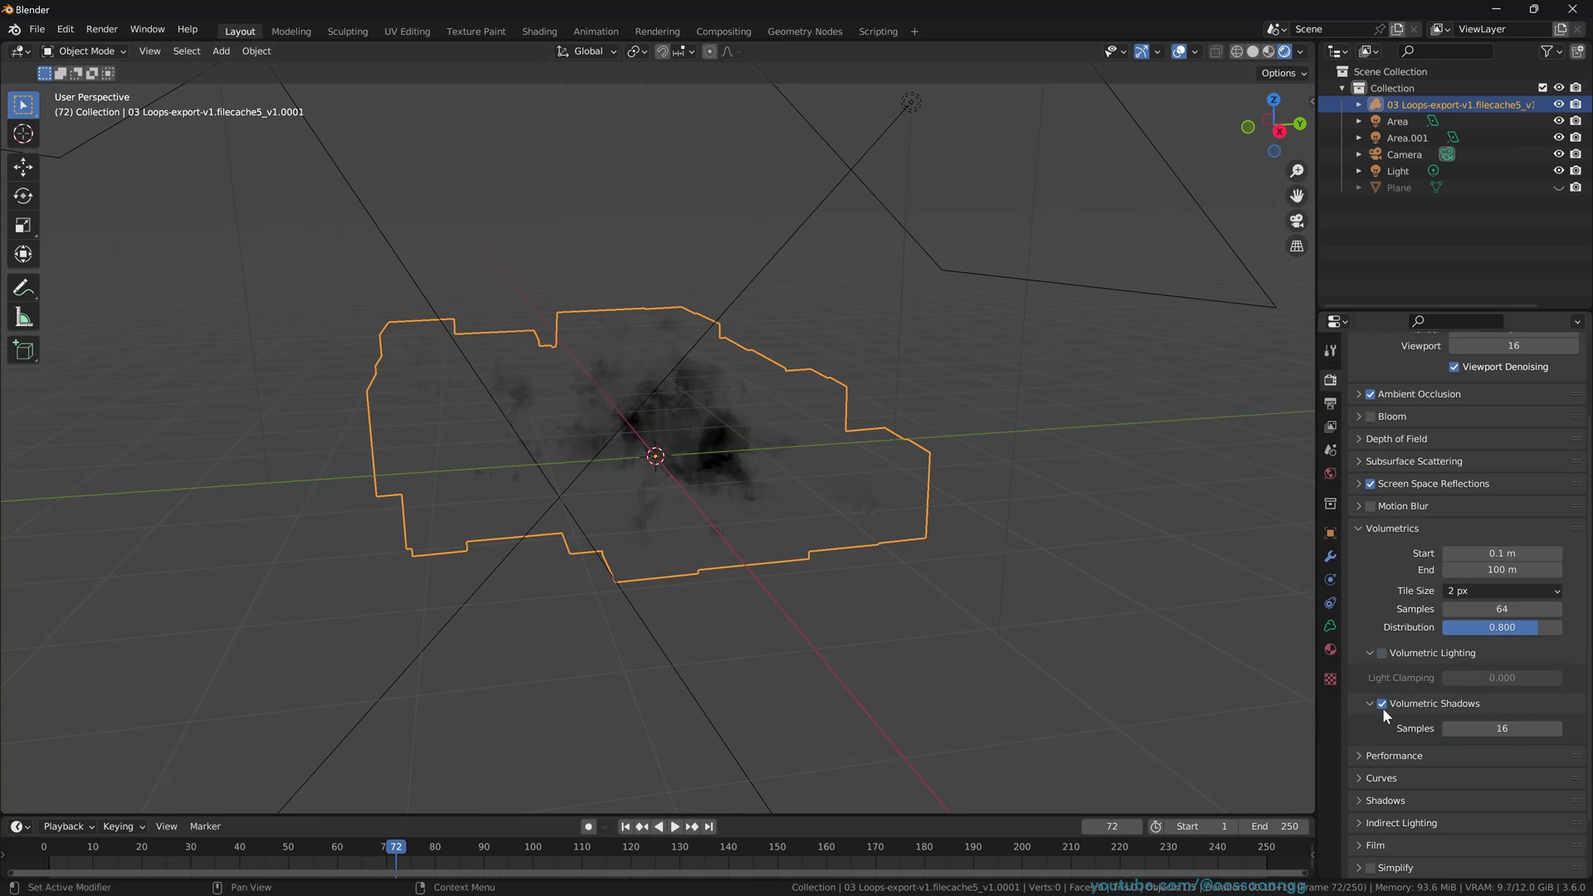
# - Compare the cloud with Volumetric Shadows switched off and back on, and collapse the Volumetric Lighting settings
pyautogui.click(1382, 705)
pyautogui.click(1382, 705)
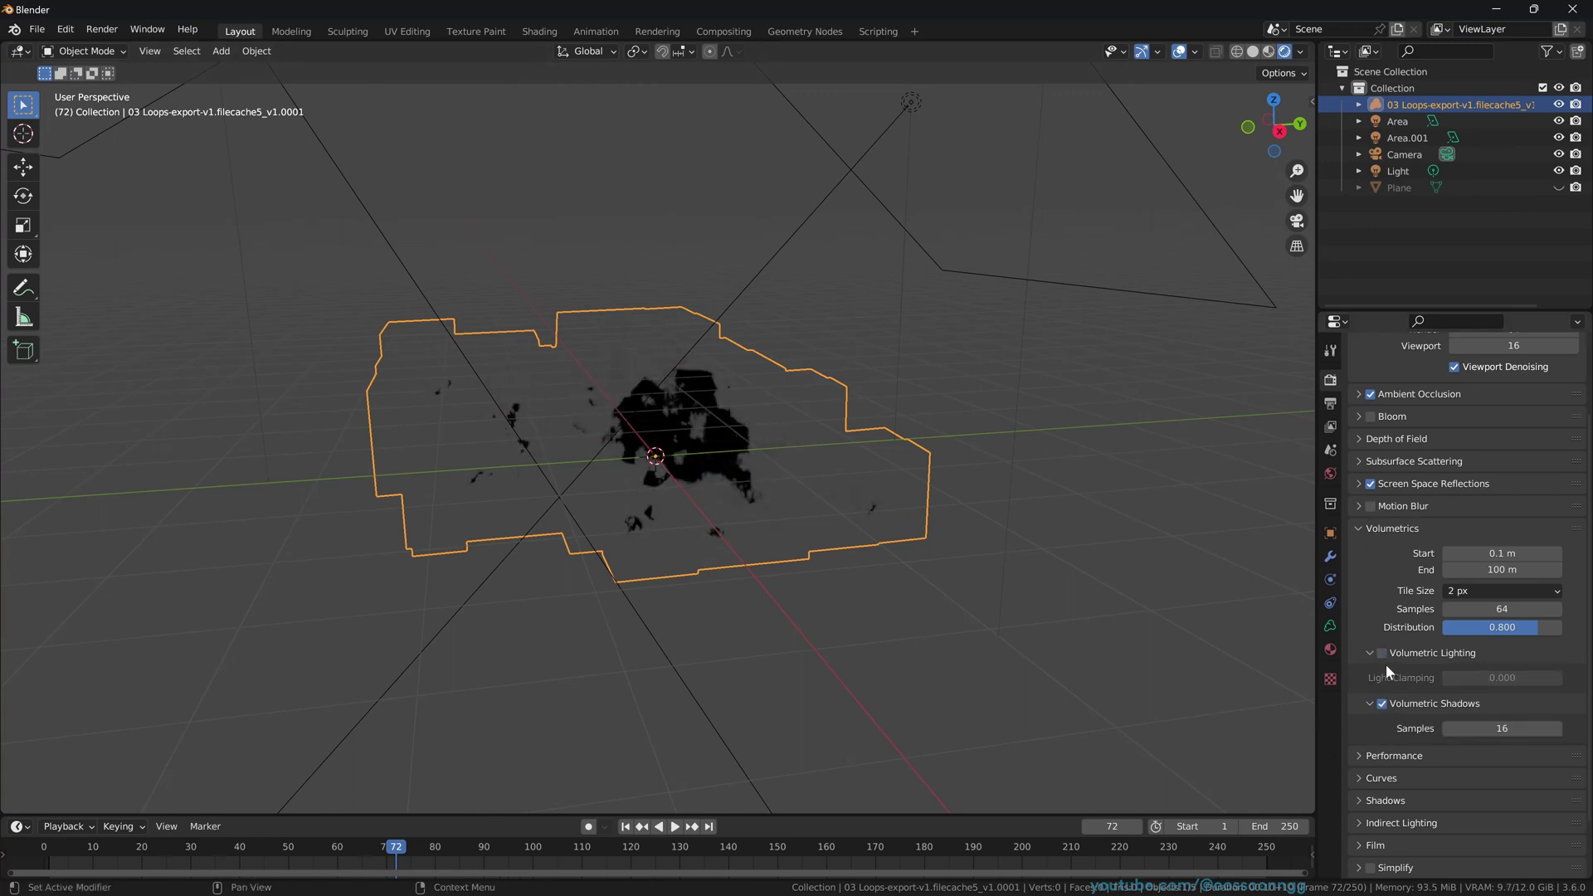
pyautogui.click(1369, 653)
pyautogui.scroll(2, 1440, 647)
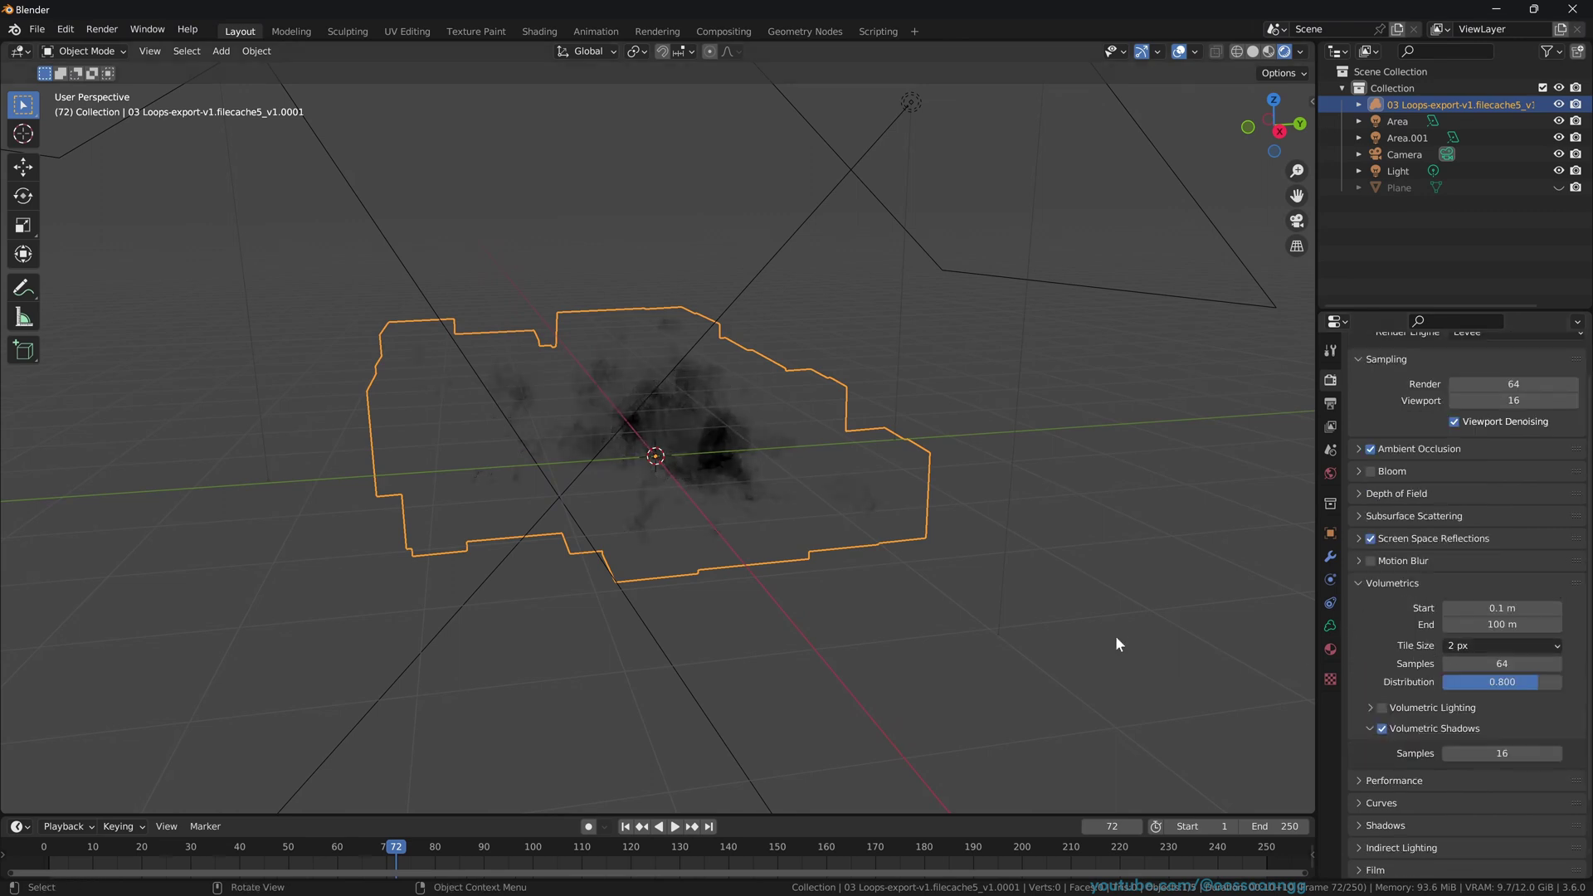
# - Try a volumetric Tile Size of 8 px on the cloud and restore it to 2 px
pyautogui.click(1511, 643)
pyautogui.click(1502, 707)
pyautogui.moveTo(699, 469); pyautogui.dragTo(788, 489, button='middle')
pyautogui.click(1471, 646)
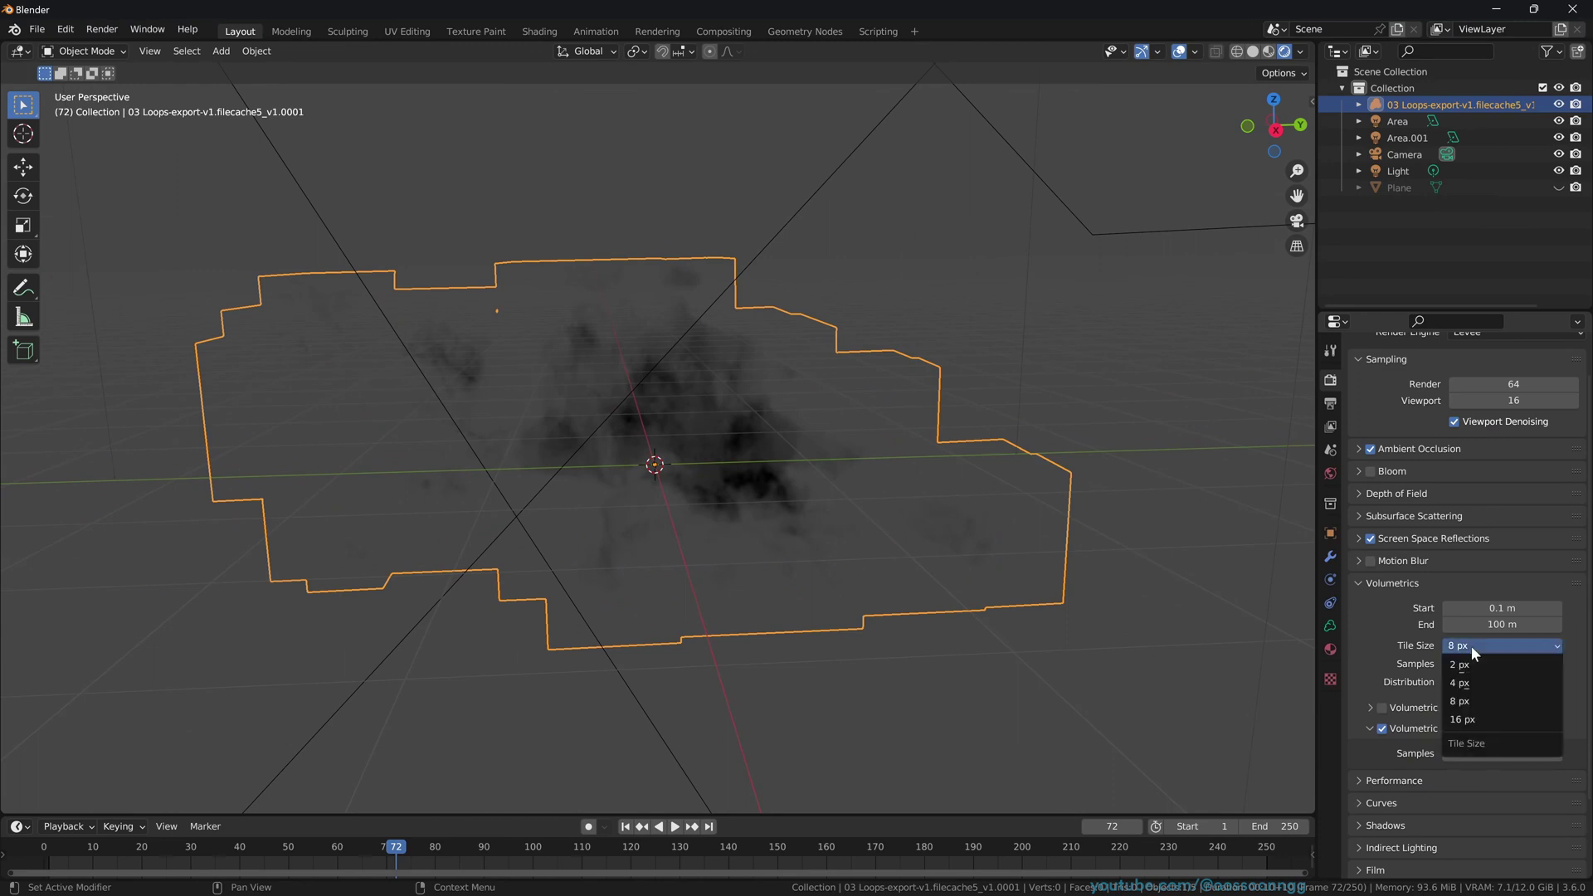
pyautogui.click(1482, 666)
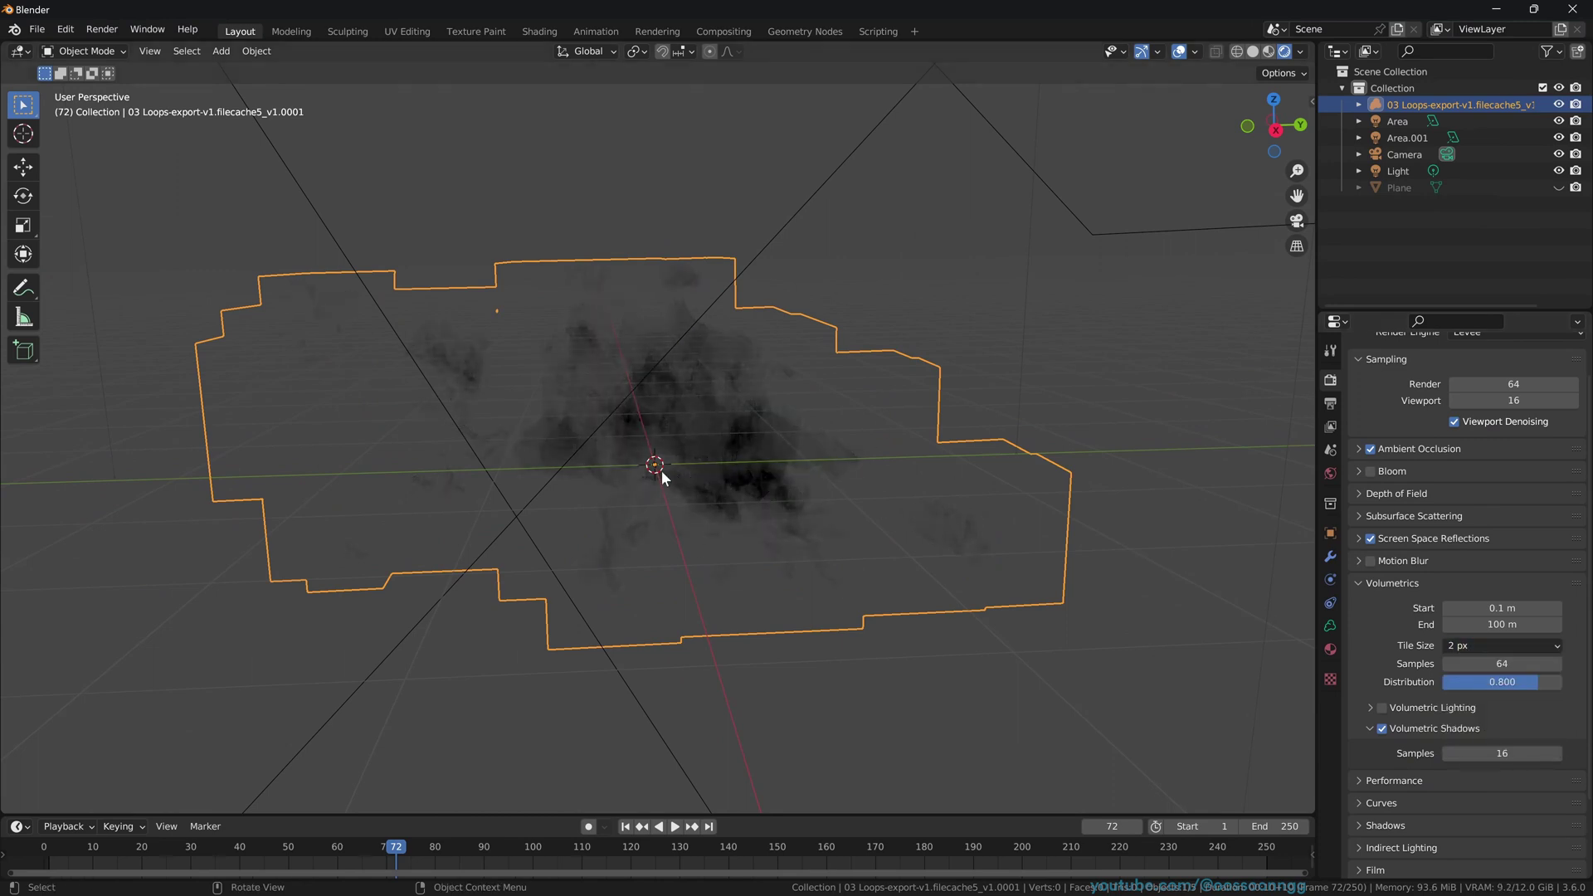
# - Enable Volumetric Lighting again in Eevee's Volumetrics render settings
pyautogui.moveTo(660, 470); pyautogui.dragTo(722, 413, button='middle')
pyautogui.scroll(-1, 703, 470)
pyautogui.click(1382, 707)
pyautogui.scroll(-1, 1382, 708)
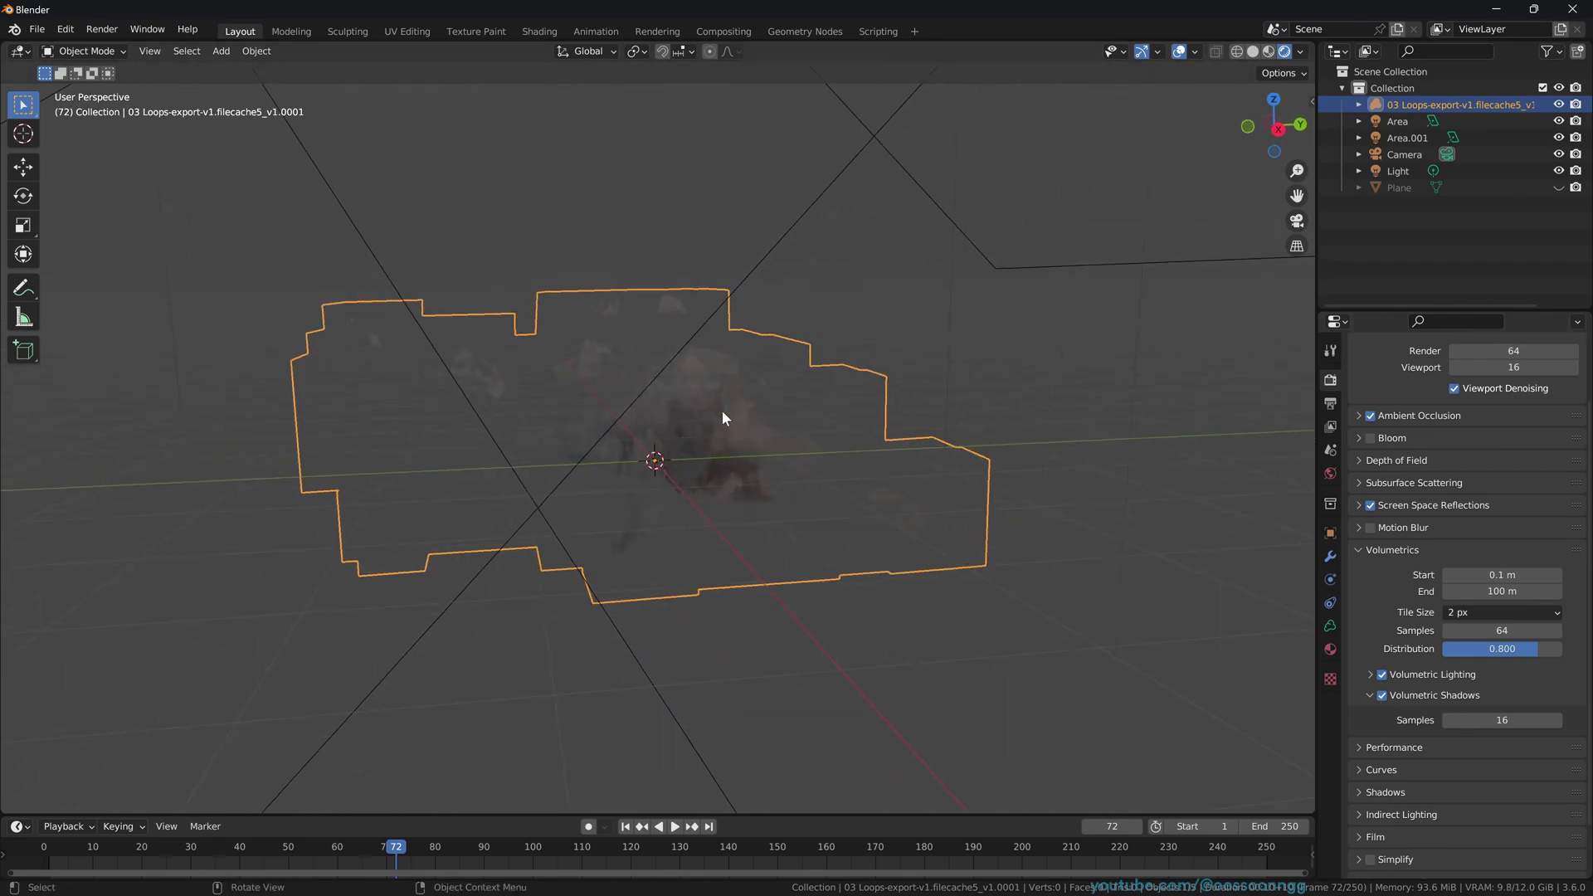
# - In the Shading workspace, raise the Multiply node's value to 46.000 and check the cloud back in the Layout workspace
pyautogui.click(661, 35)
pyautogui.click(539, 31)
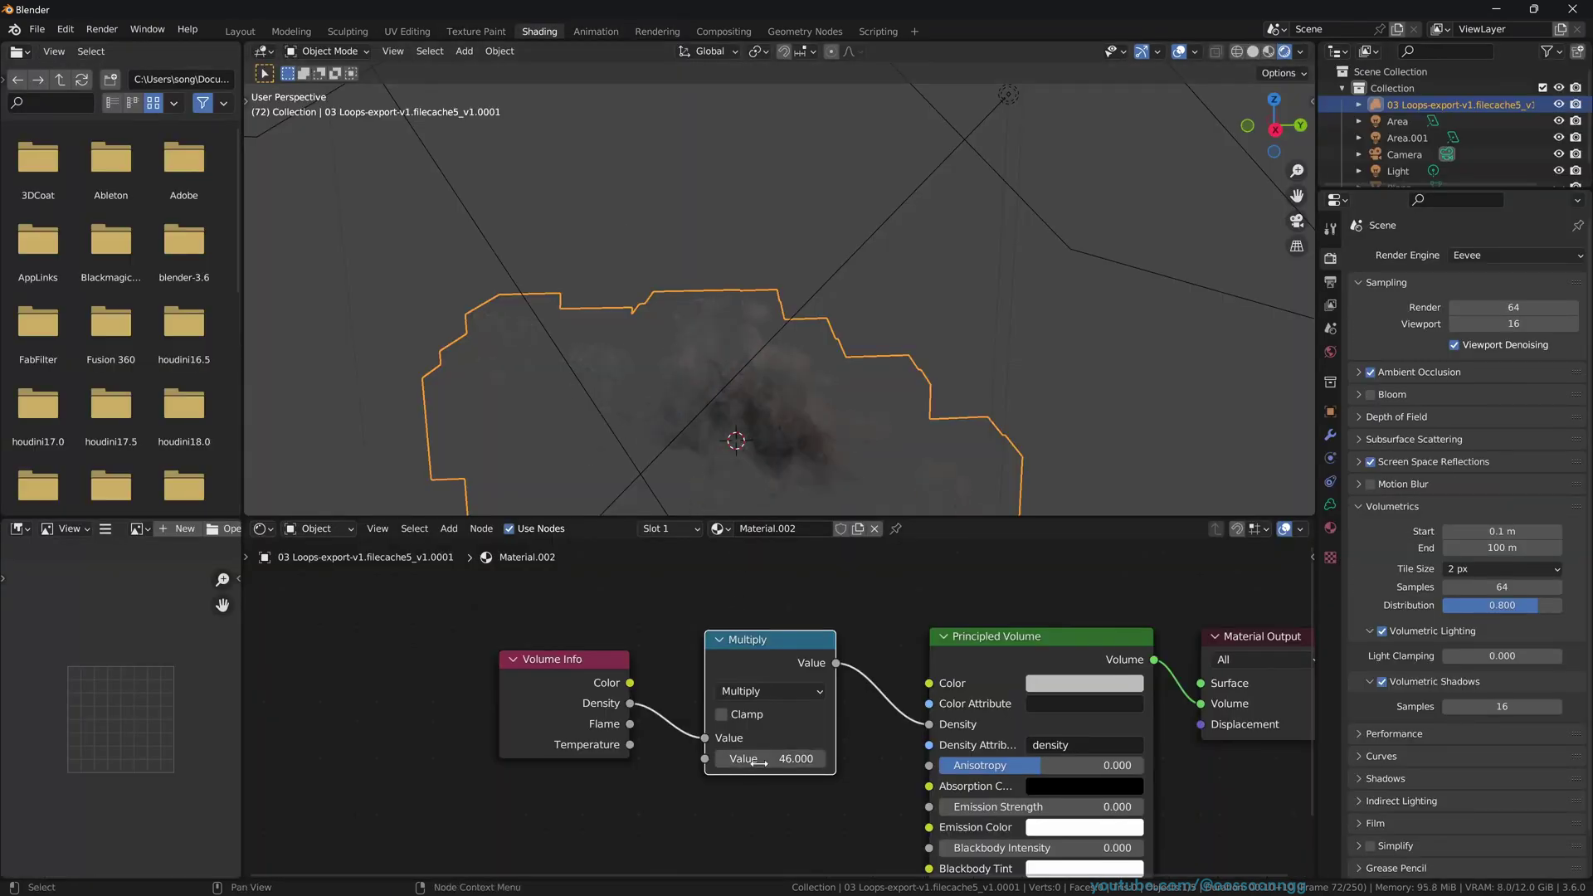
pyautogui.click(239, 31)
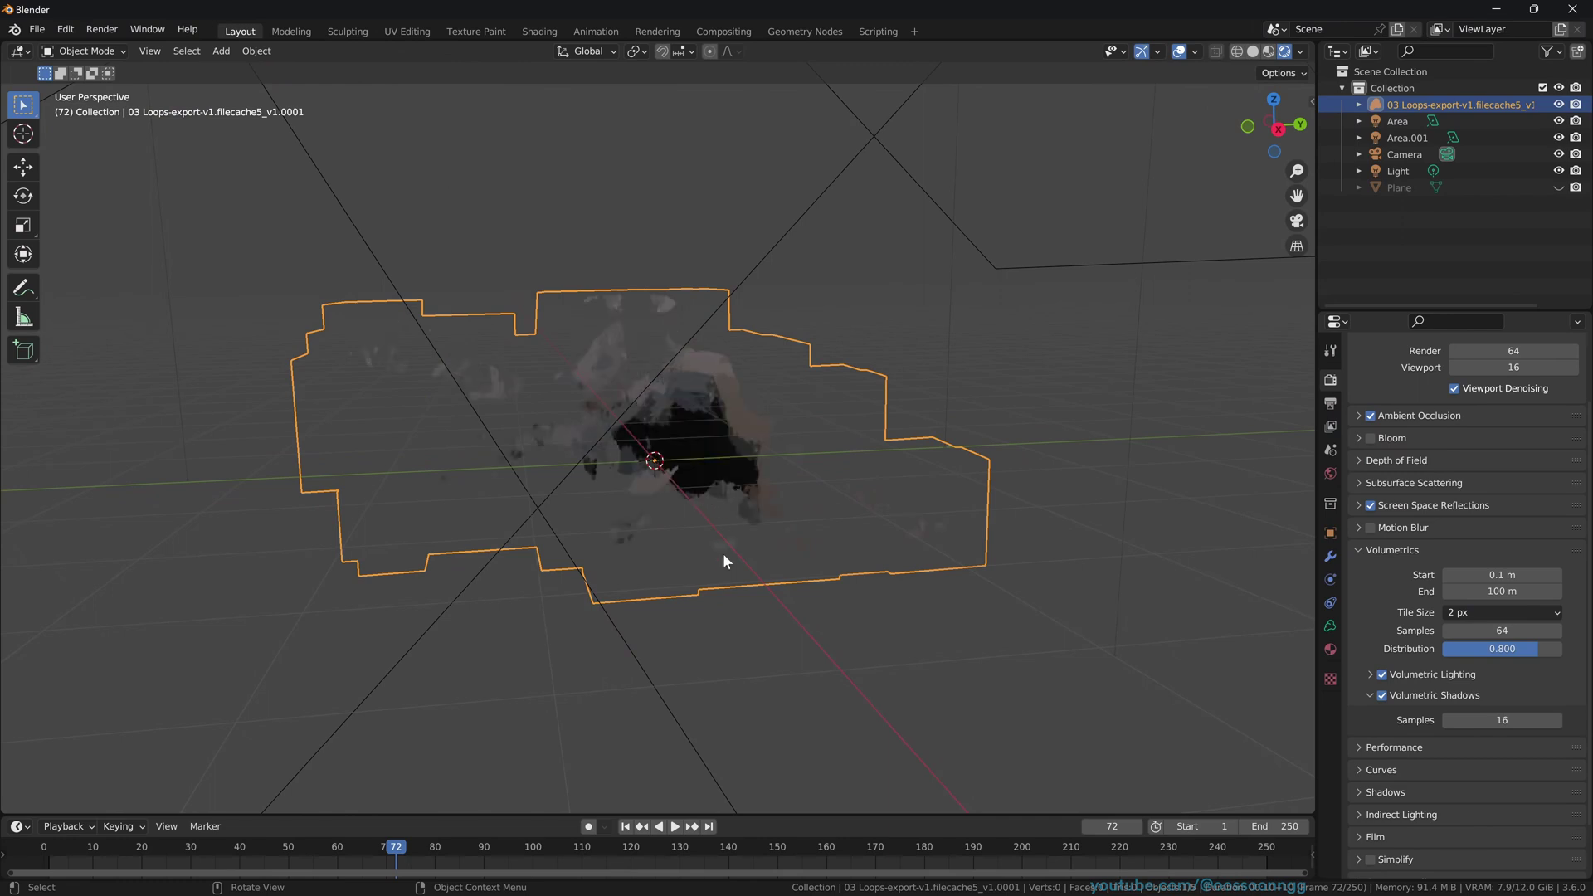
pyautogui.click(695, 630)
pyautogui.click(675, 441)
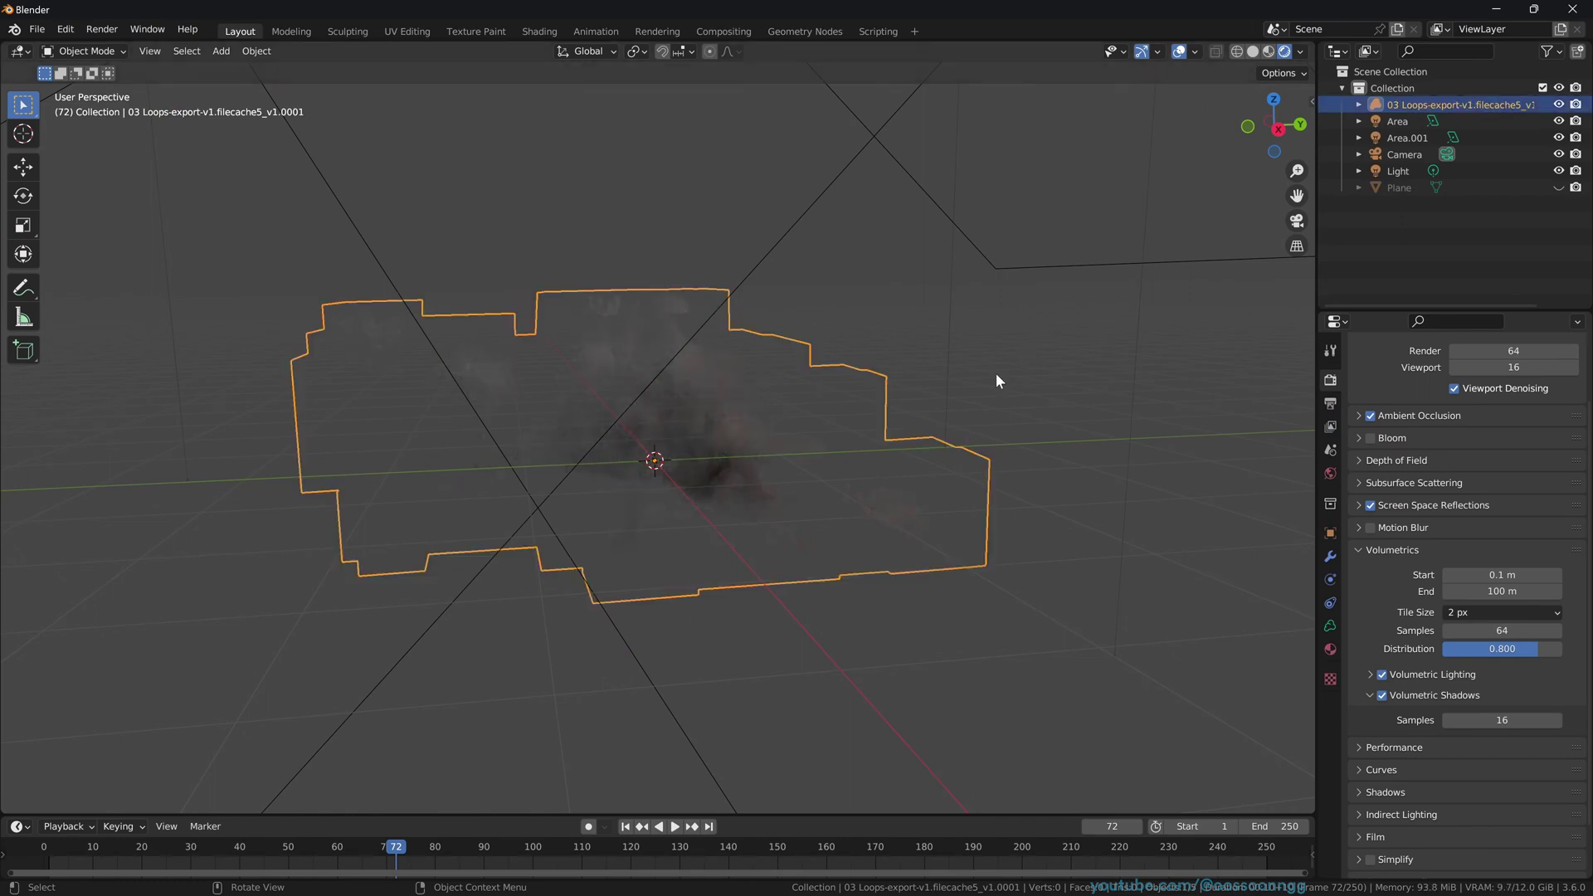
# - Use rendered viewport shading and switch the scene's render engine to Cycles
pyautogui.press('z')
pyautogui.click(988, 312)
pyautogui.scroll(3, 1497, 569)
pyautogui.click(1486, 376)
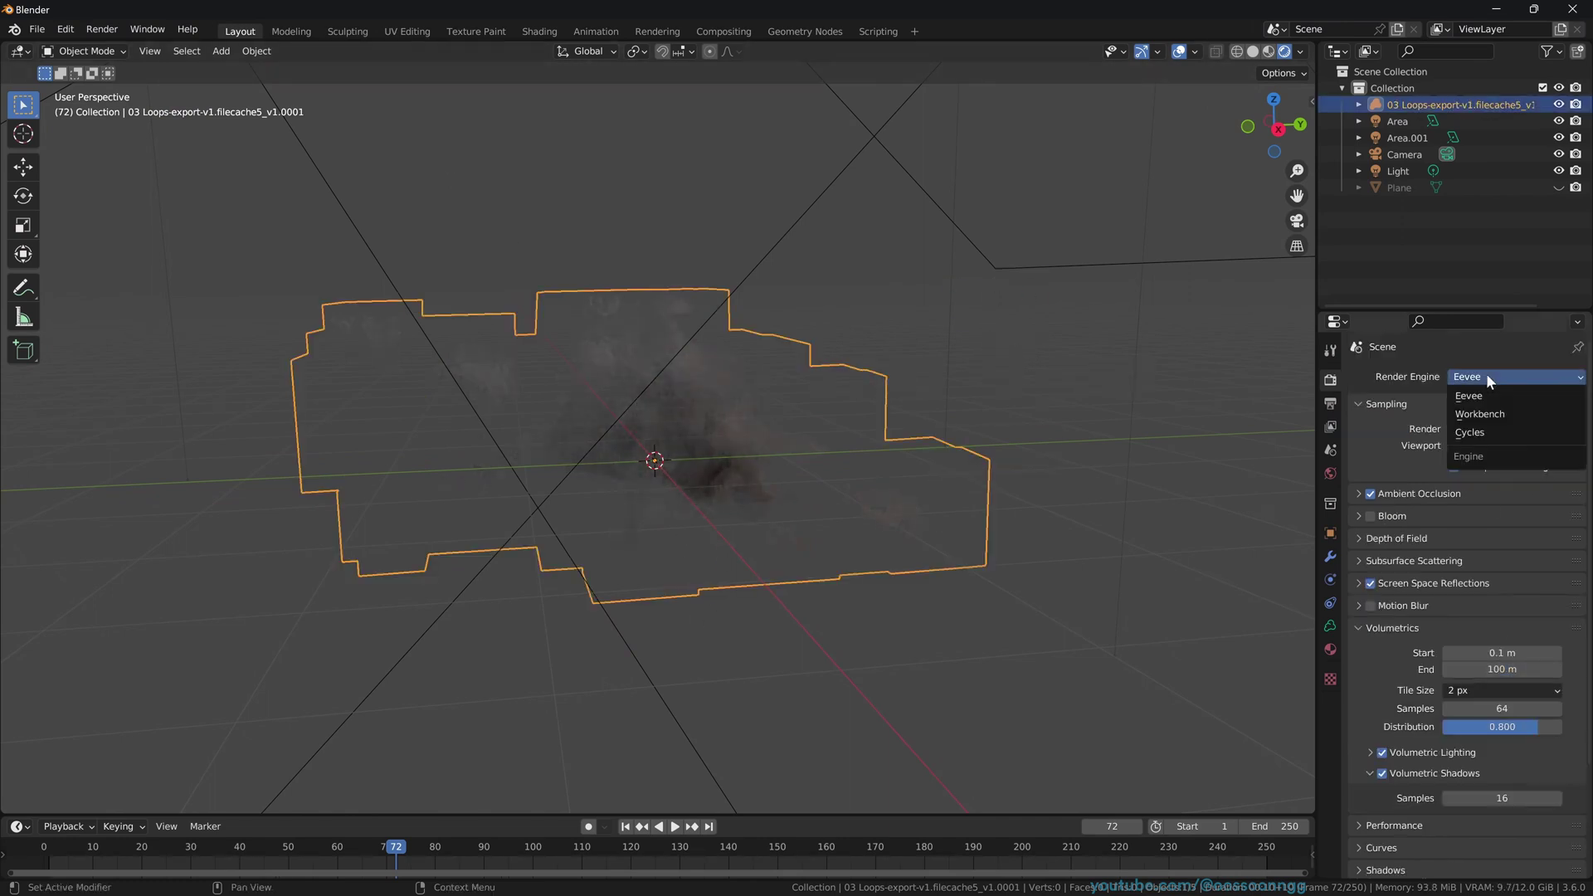
pyautogui.click(1483, 451)
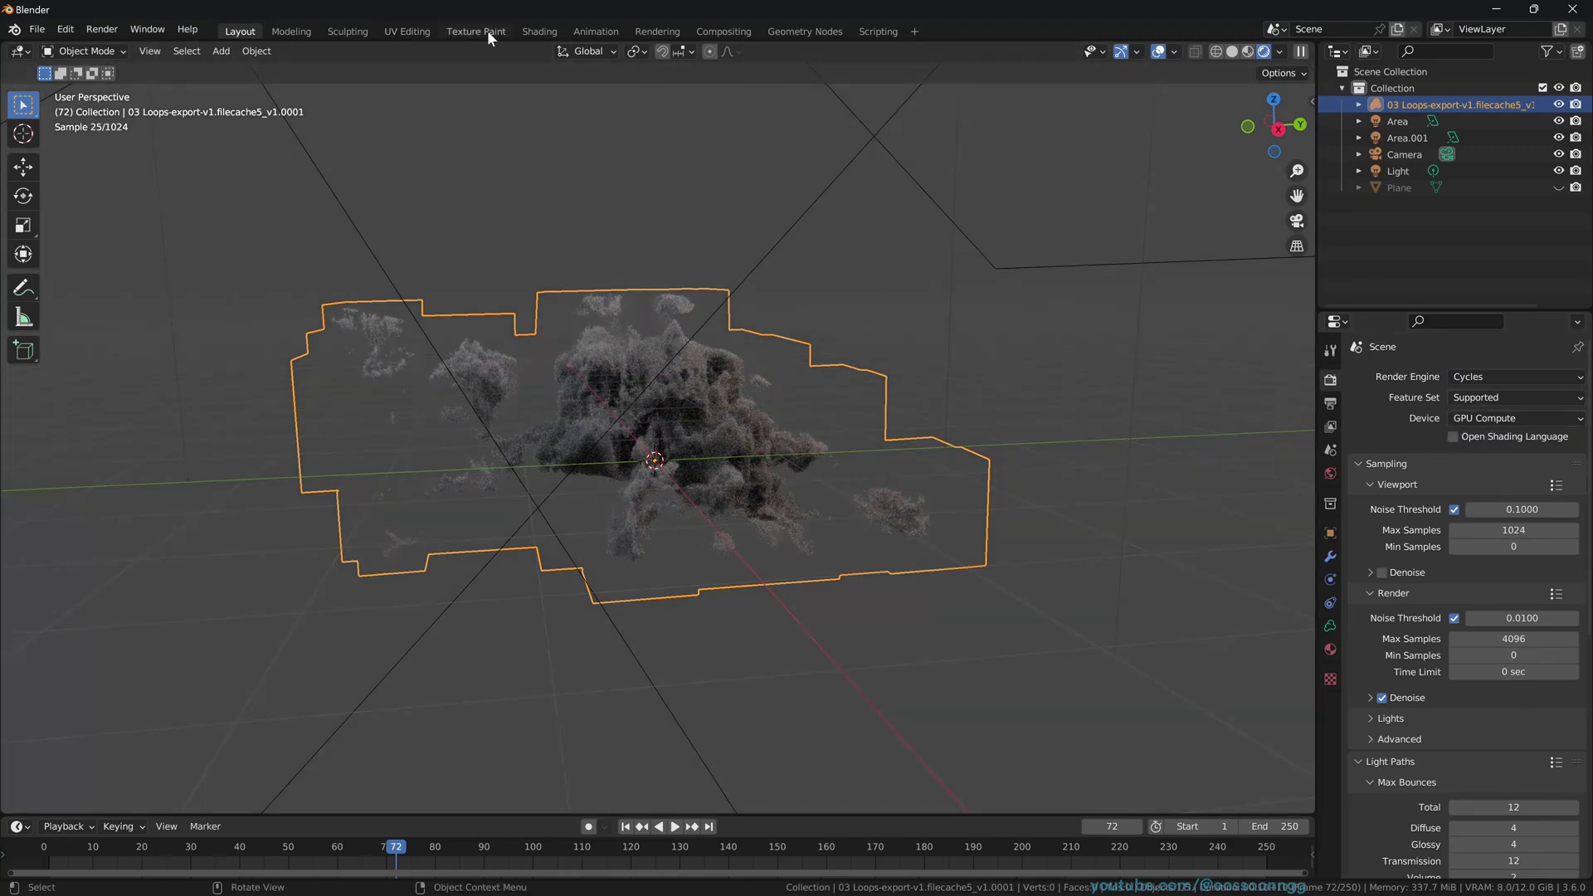
# - In the Shading workspace, lower the Multiply node's value to 6.9 and return to the Layout workspace
pyautogui.click(535, 31)
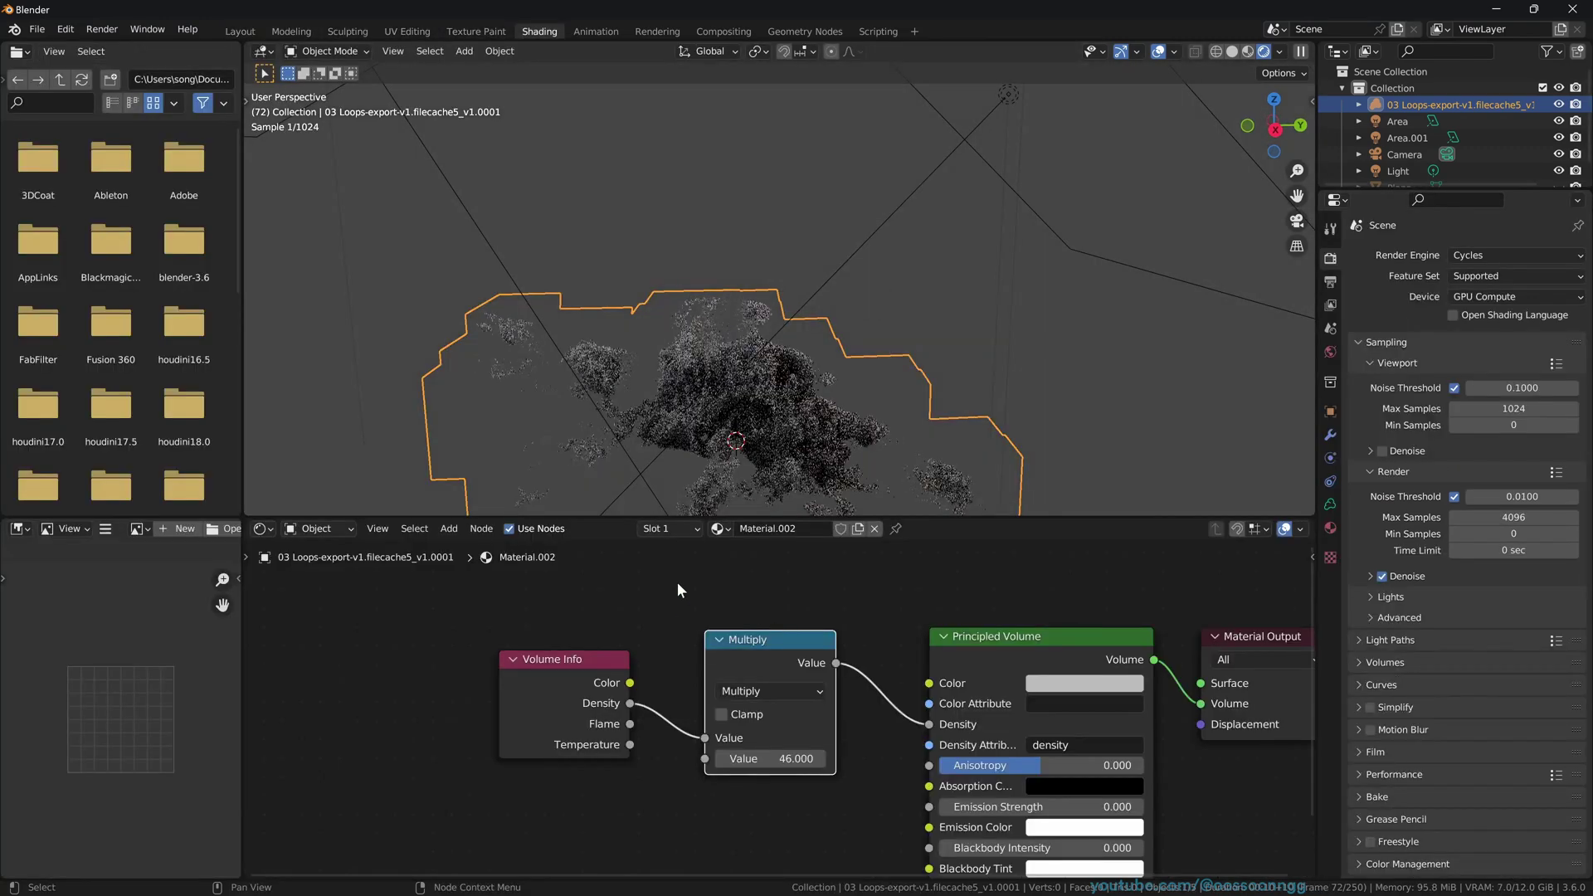
pyautogui.click(767, 758)
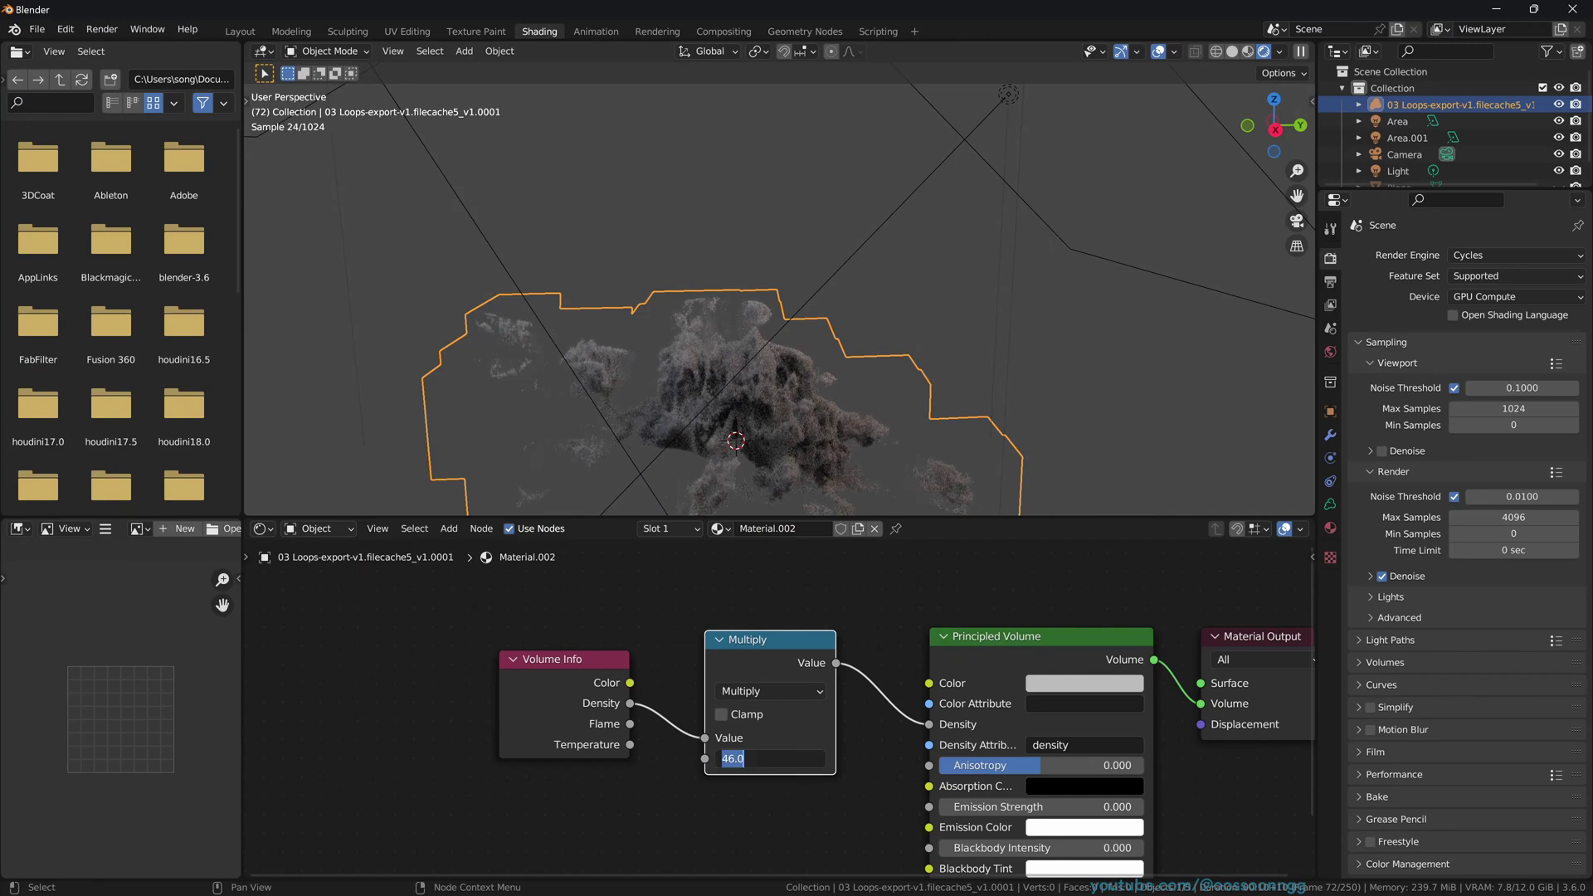
pyautogui.write('6.9')
pyautogui.press('Return')
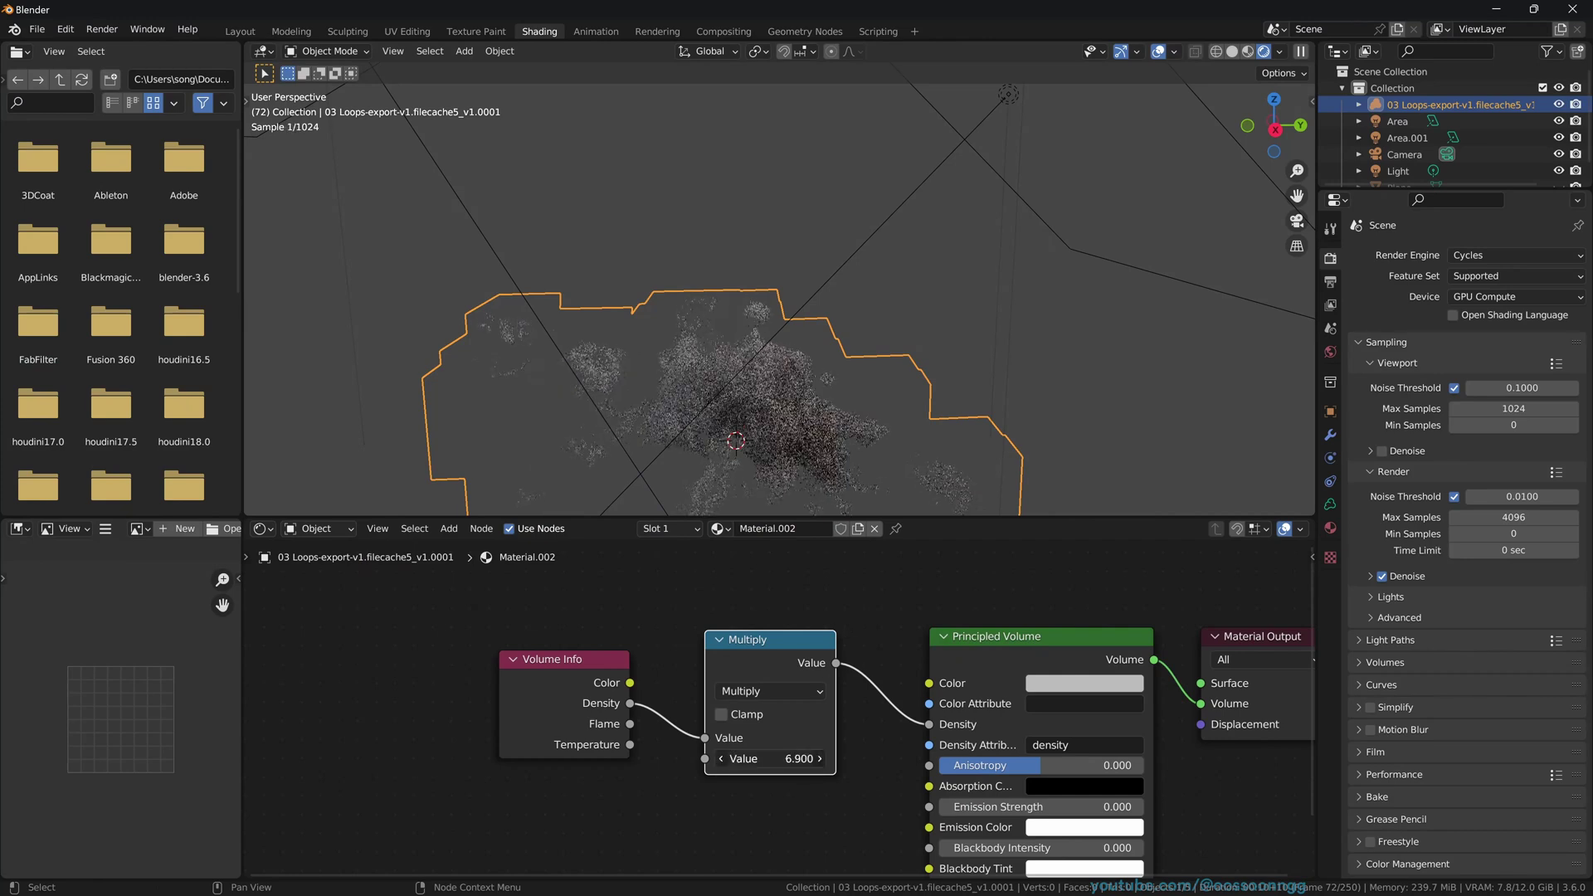
pyautogui.click(238, 30)
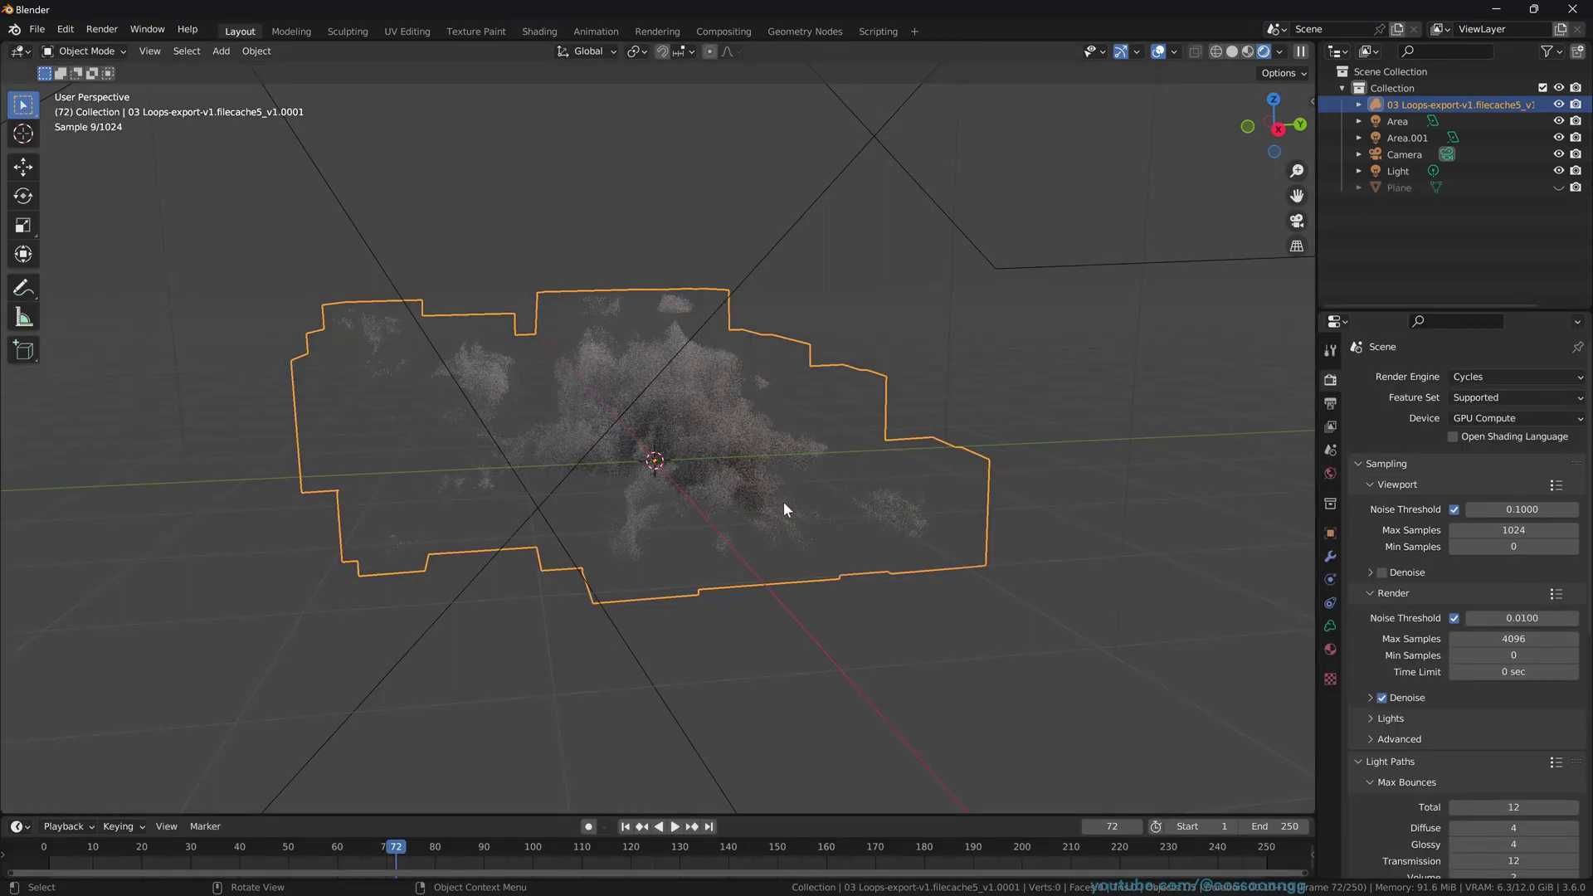
# - Set the maximum Volume bounces to 0 in Cycles' Light Paths settings
pyautogui.scroll(-5, 1412, 486)
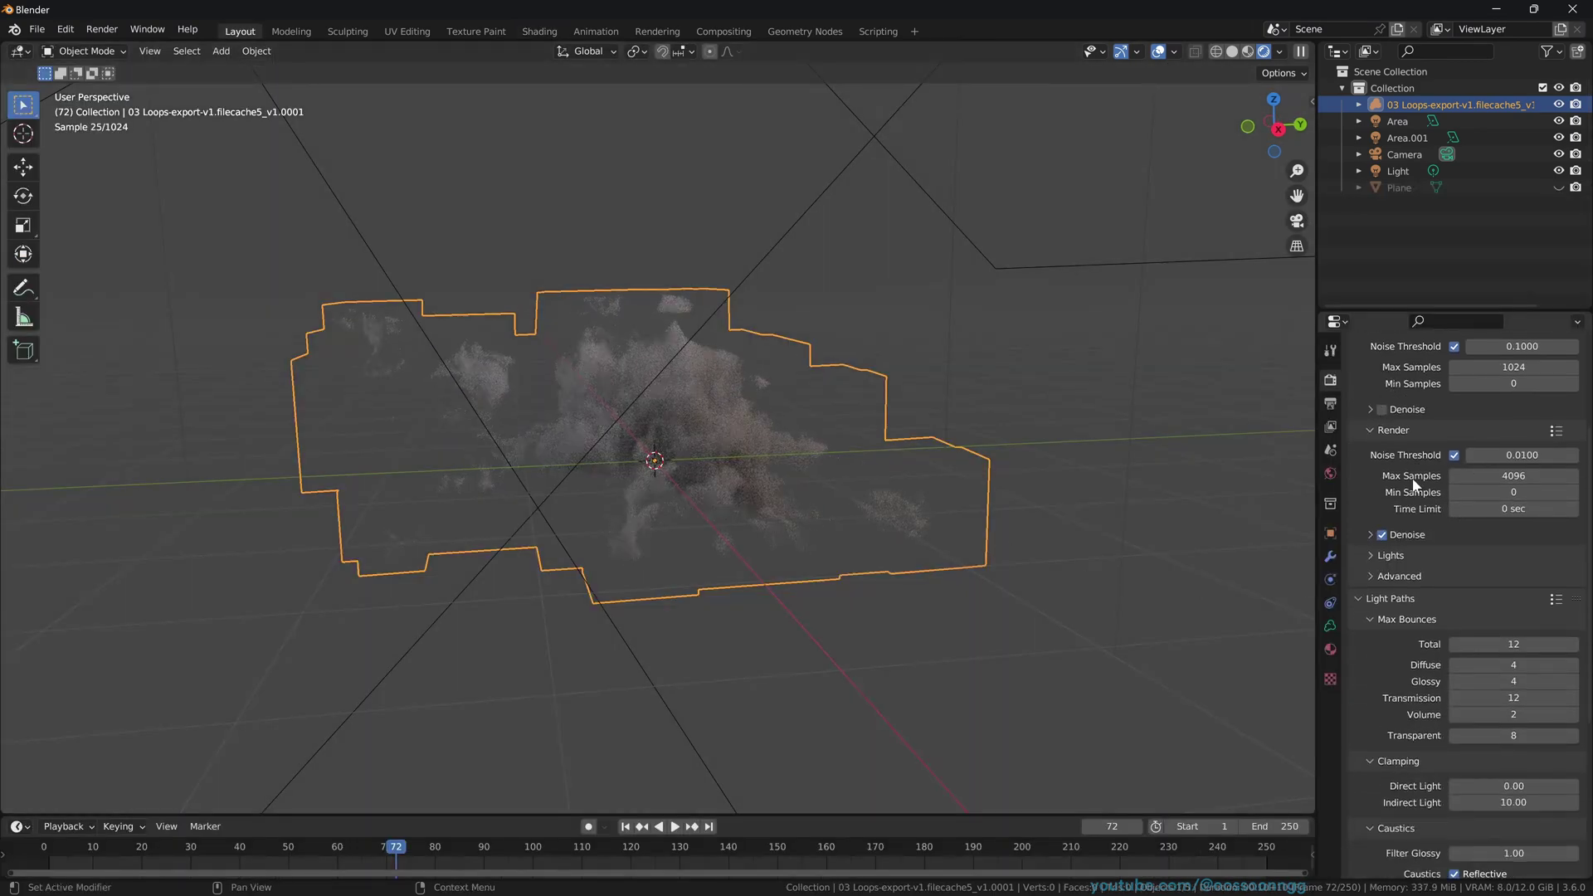
pyautogui.click(1362, 599)
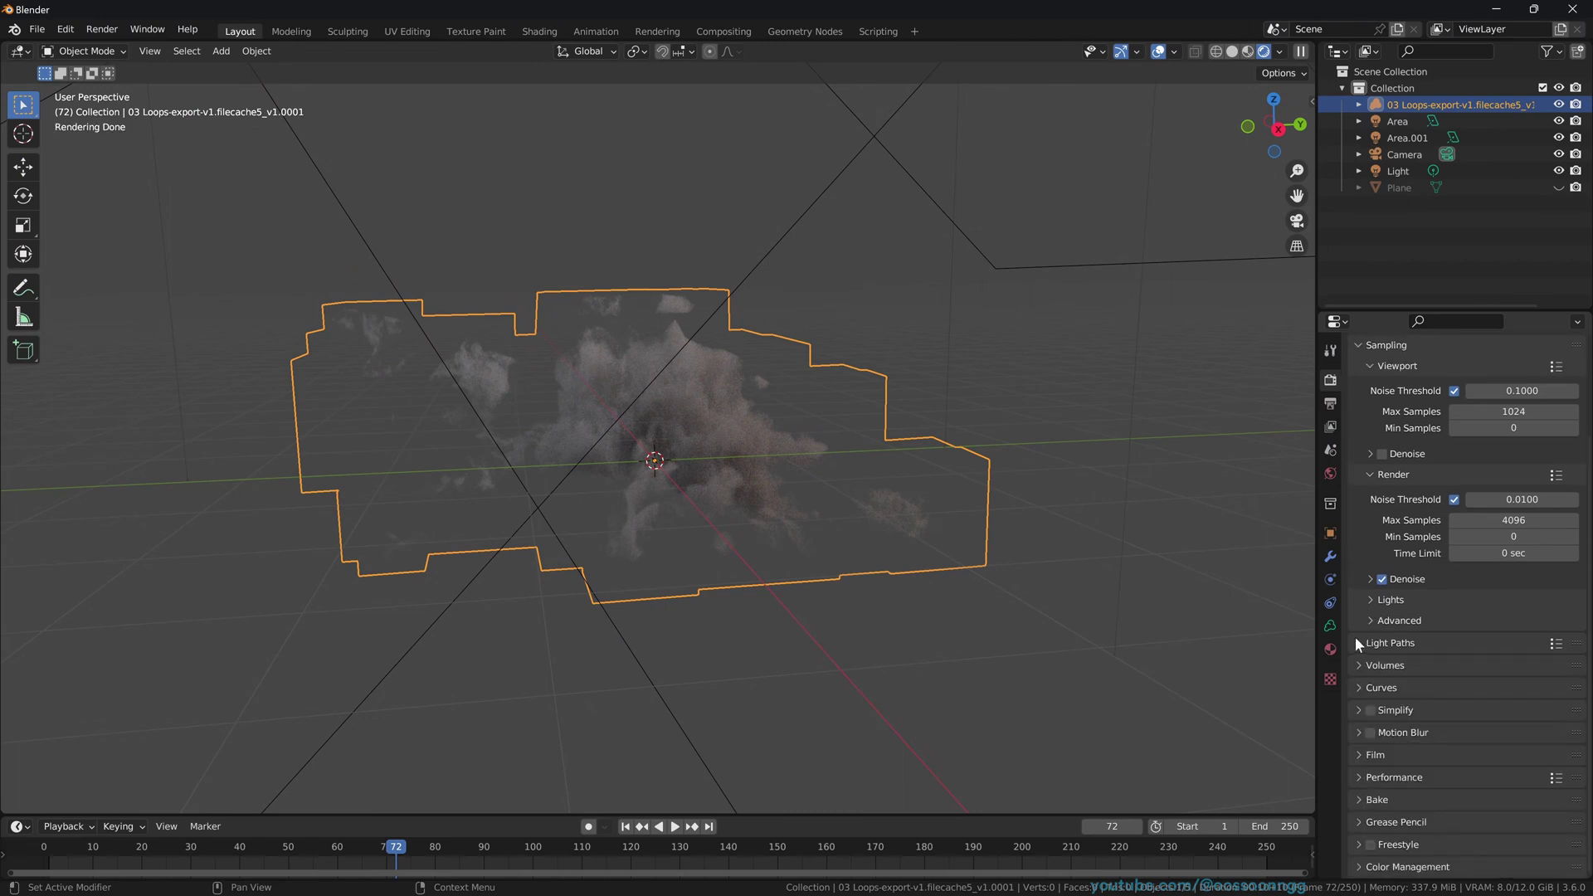
pyautogui.click(1357, 642)
pyautogui.scroll(-4, 1452, 618)
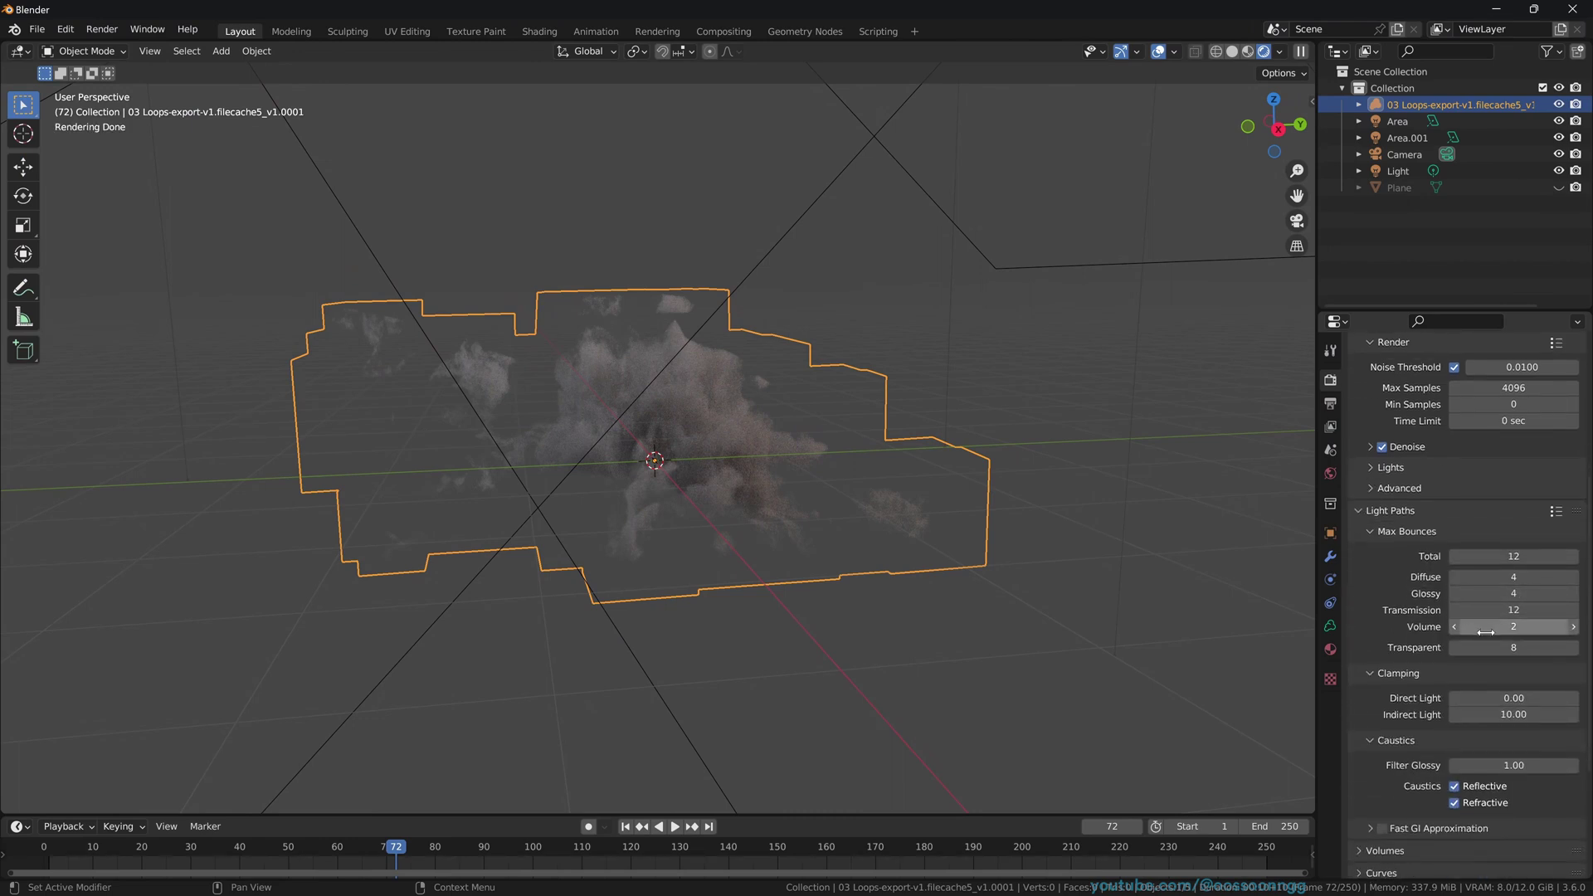
pyautogui.click(1484, 632)
pyautogui.write('0')
pyautogui.press('Return')
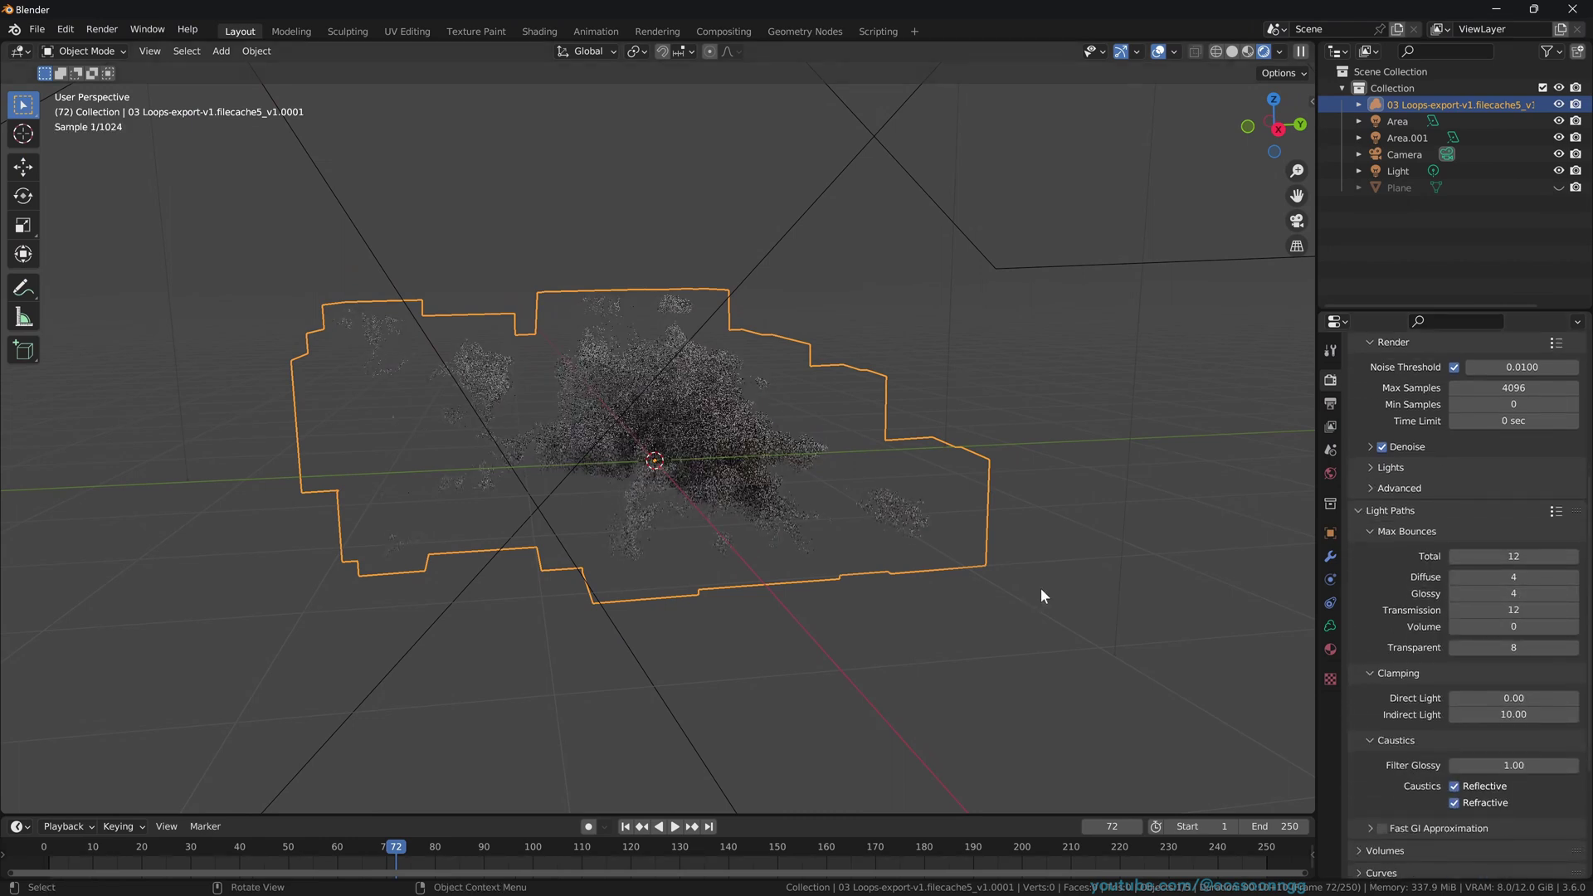
# - Inspect the cloud up close, set the maximum Volume bounces back to 2, and view it from a slightly different angle
pyautogui.scroll(3, 667, 456)
pyautogui.scroll(2, 722, 456)
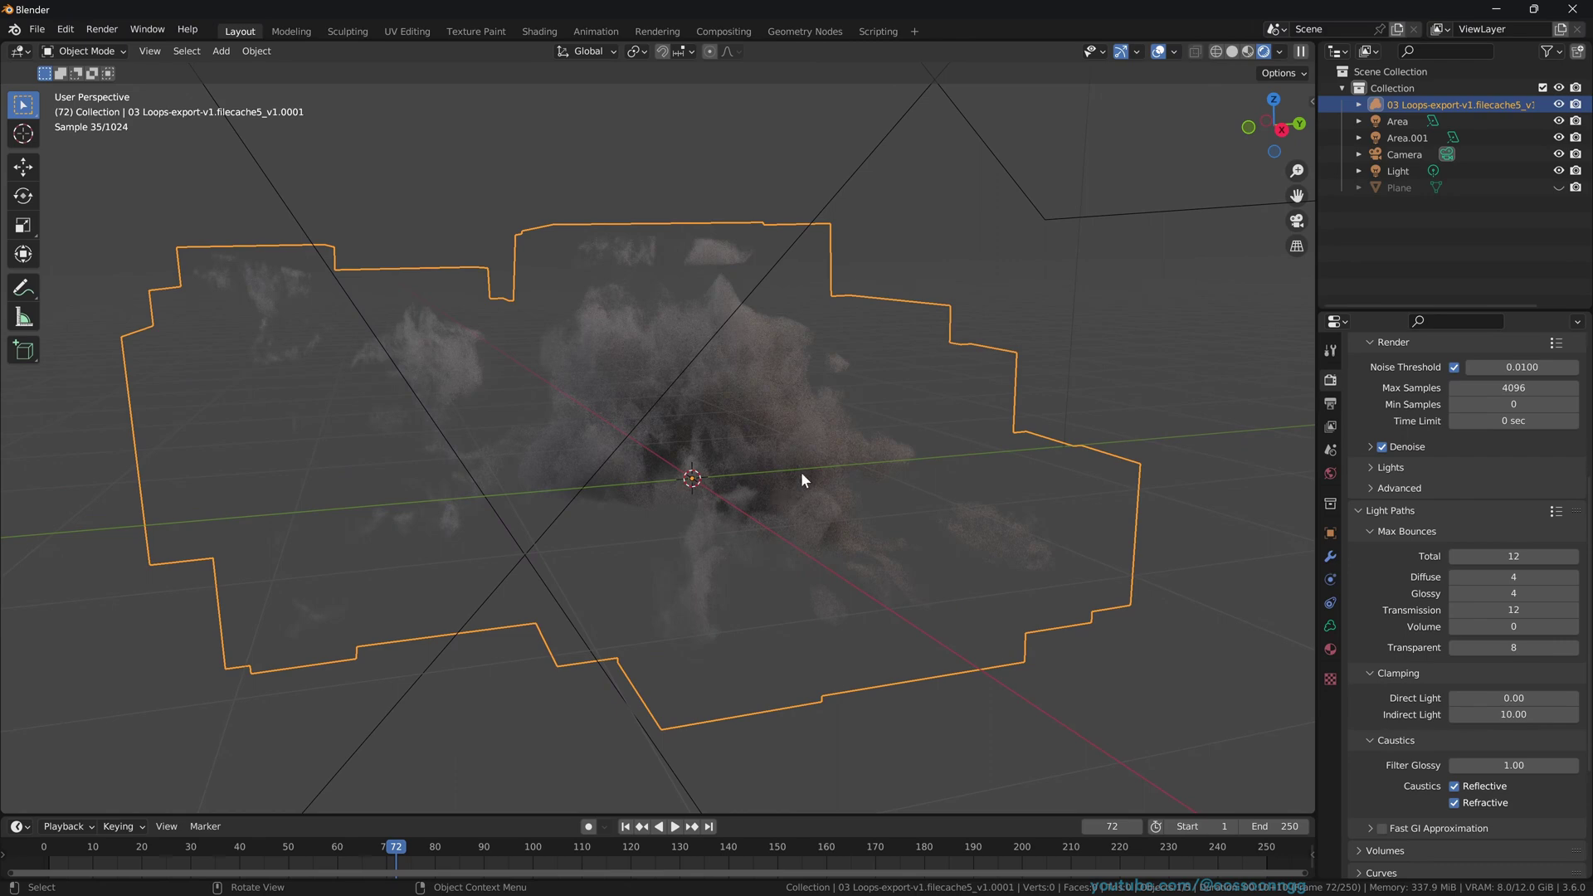
pyautogui.click(1513, 626)
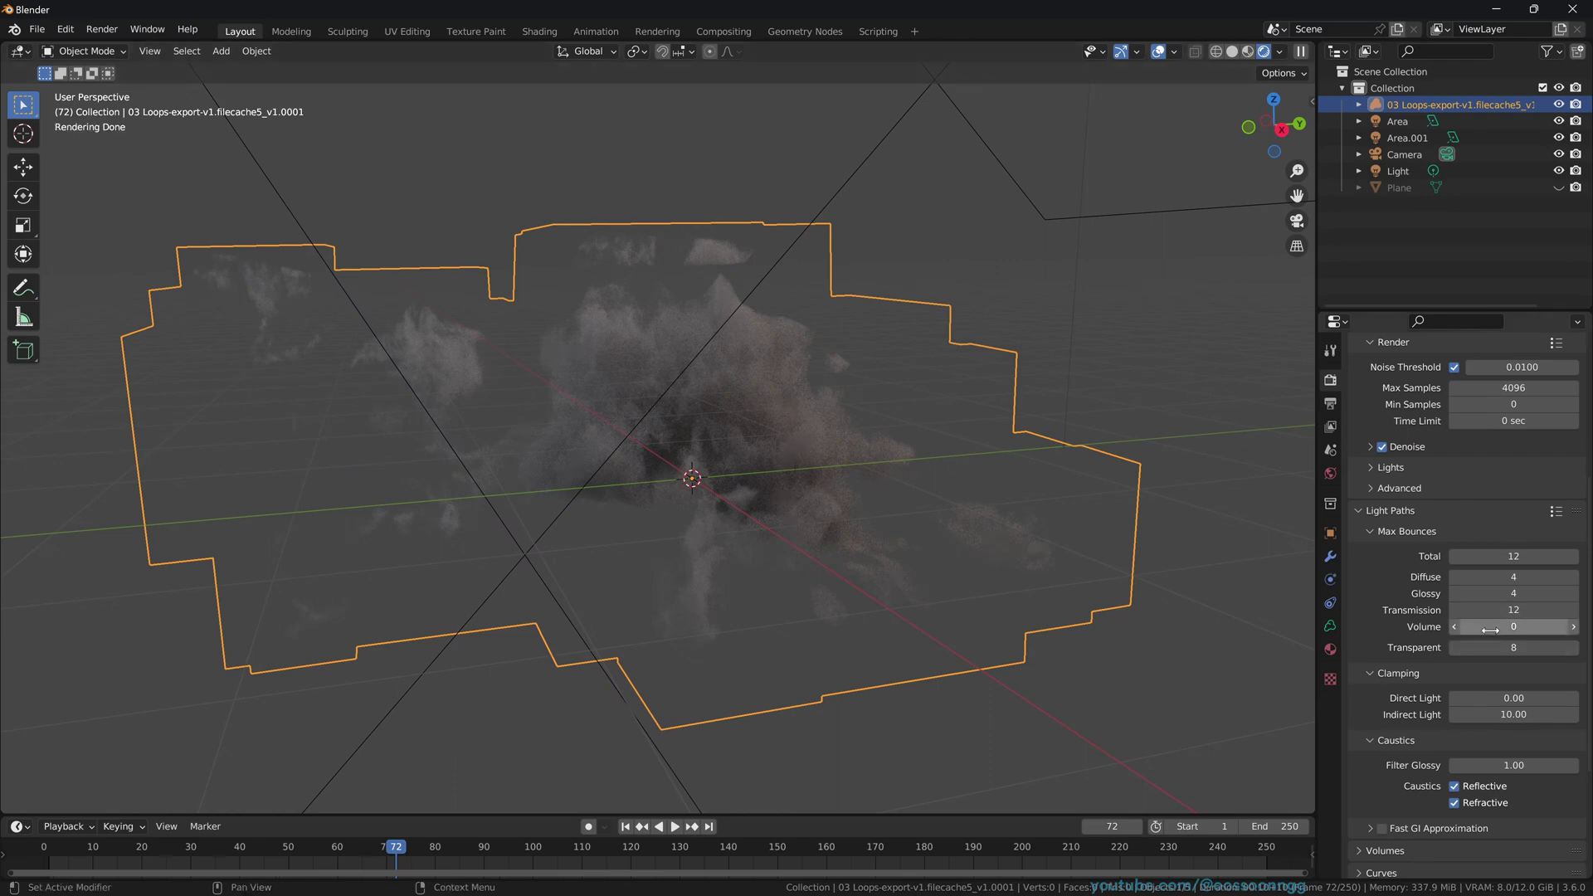
pyautogui.write('2')
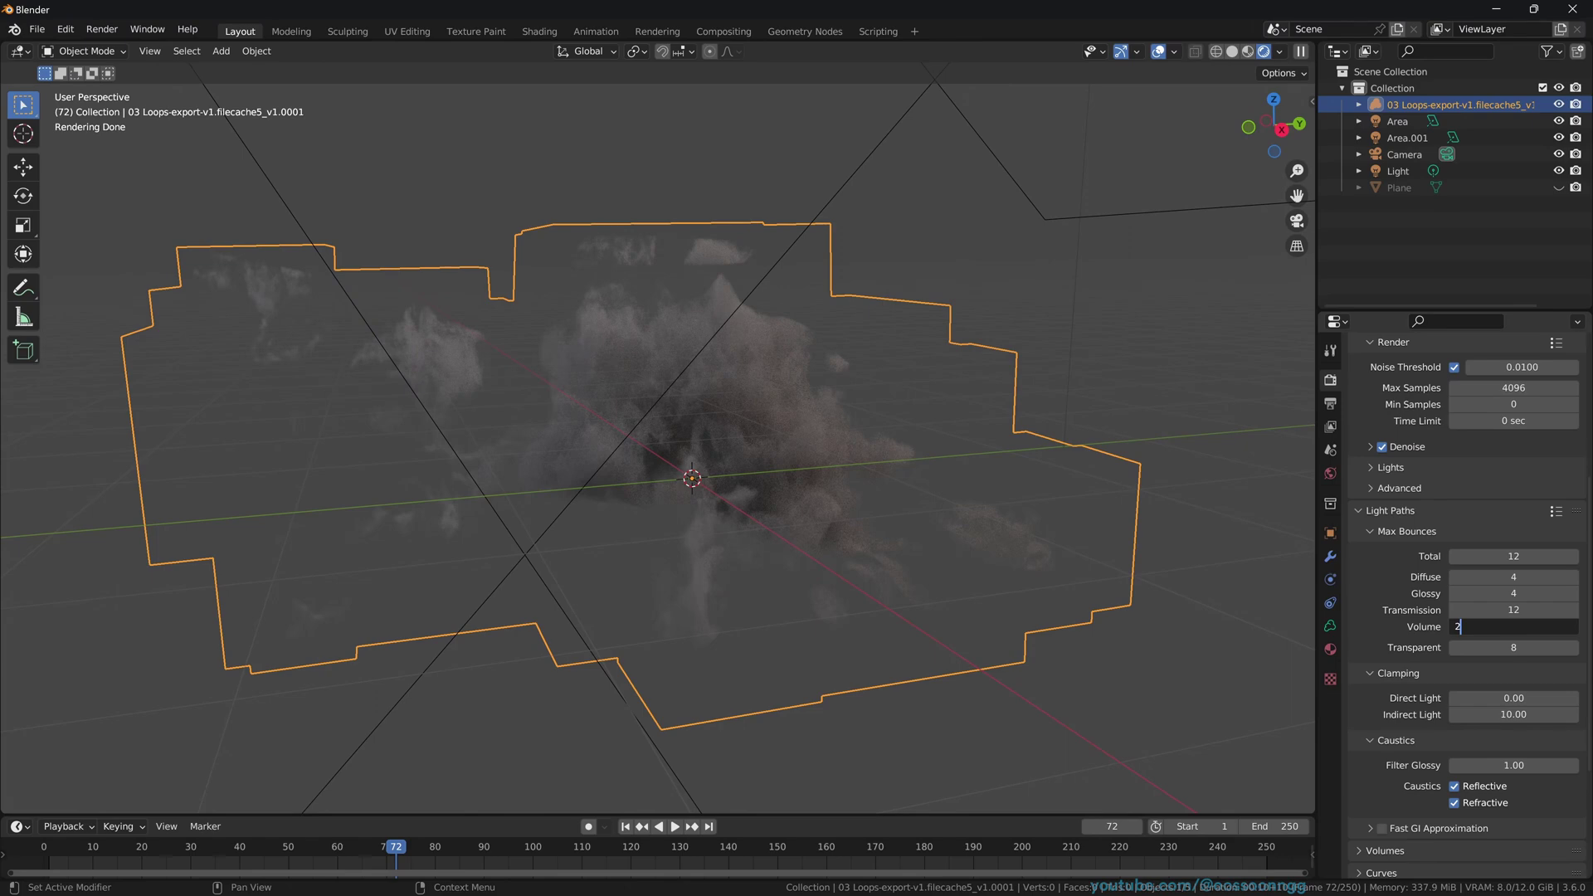
pyautogui.press('Return')
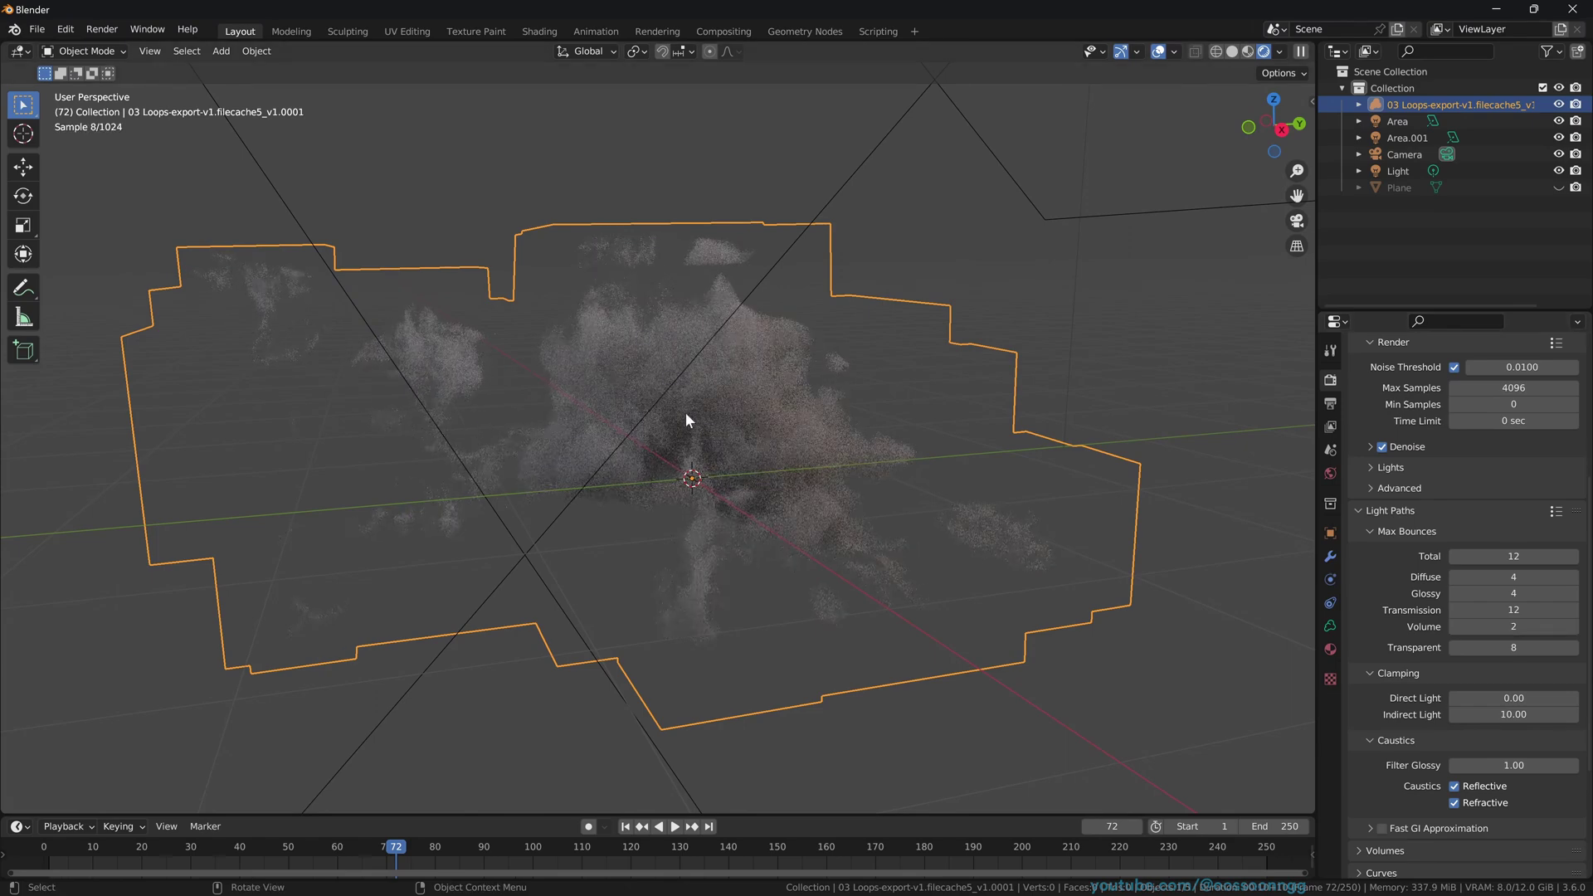
pyautogui.moveTo(831, 501)
pyautogui.mouseDown(button='middle')
pyautogui.moveTo(809, 501)
pyautogui.moveTo(833, 499)
pyautogui.mouseUp(button='middle')
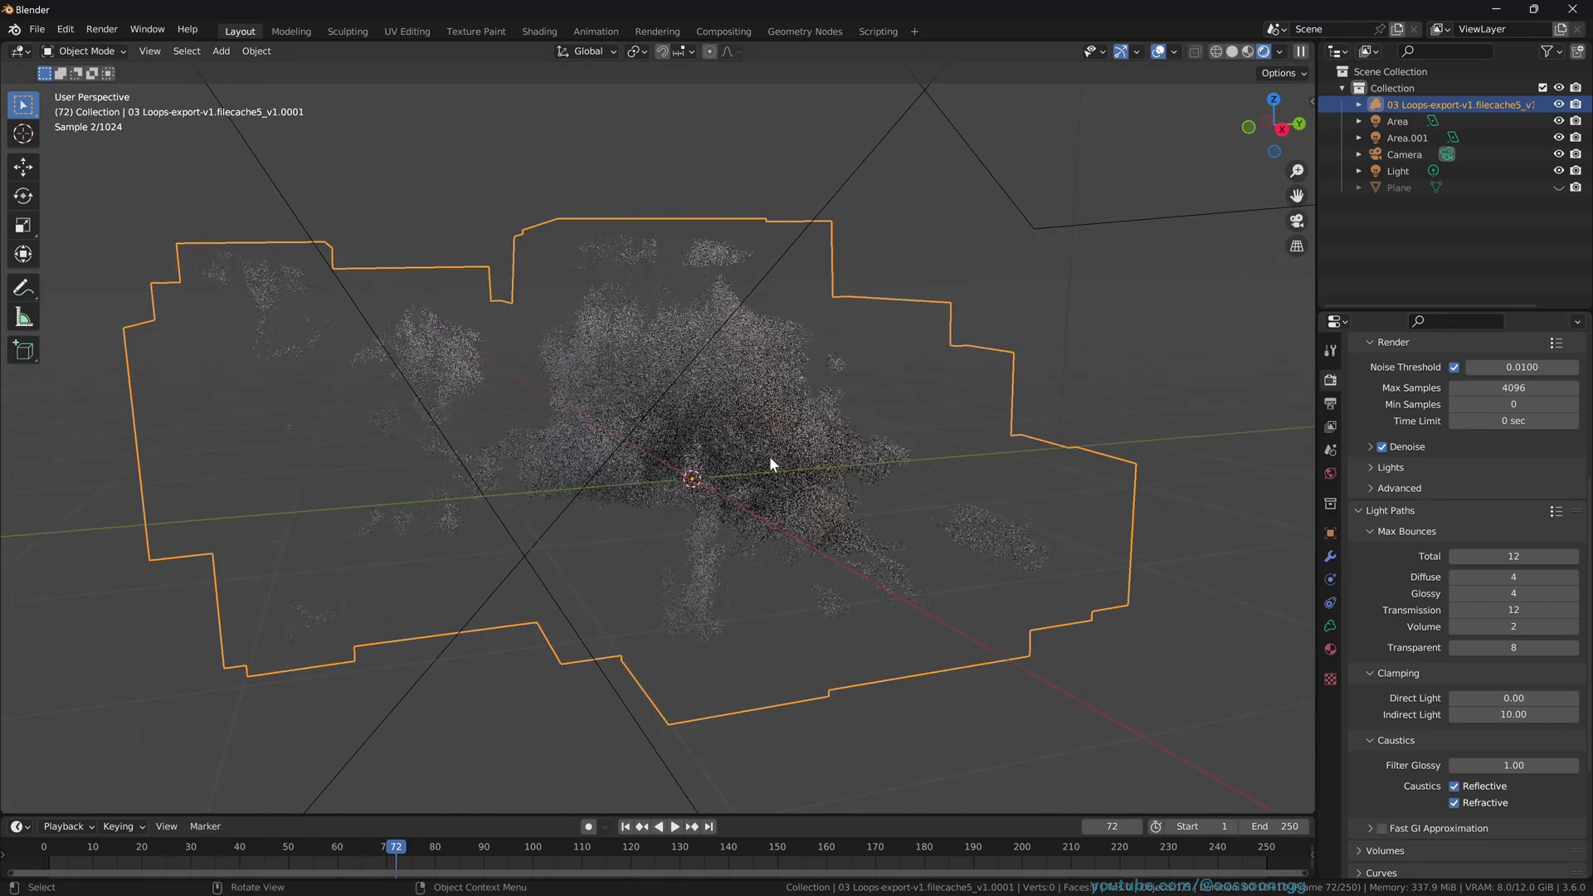
pyautogui.moveTo(769, 456); pyautogui.dragTo(694, 365, button='middle')
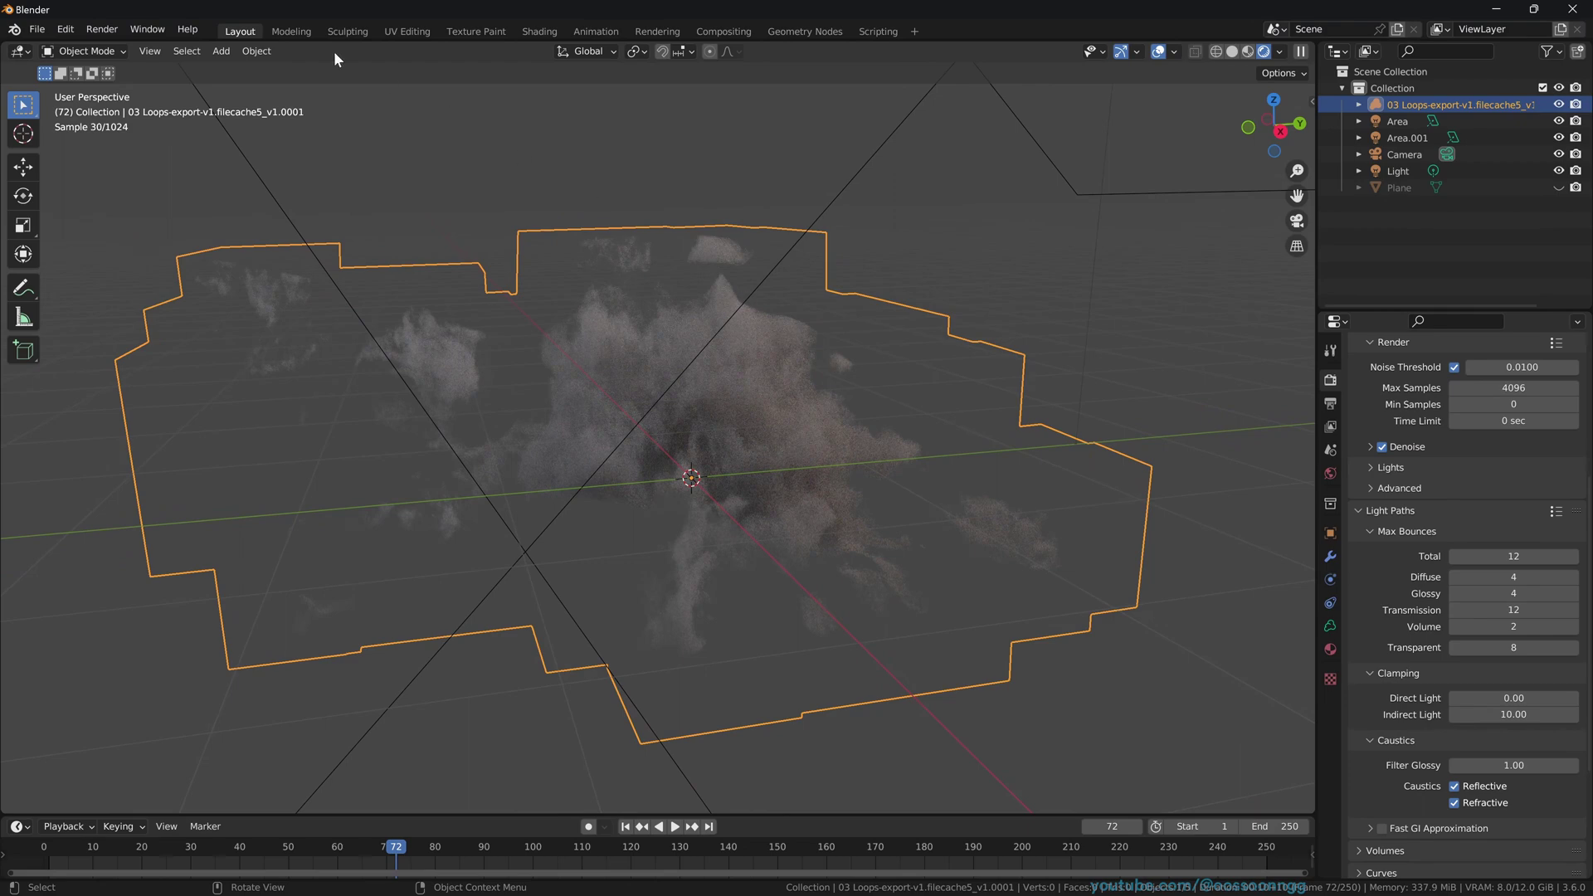
# - In the Shading workspace, set the Multiply value to 6.000 and give Principled Volume's Color a faint warm tint
pyautogui.click(539, 32)
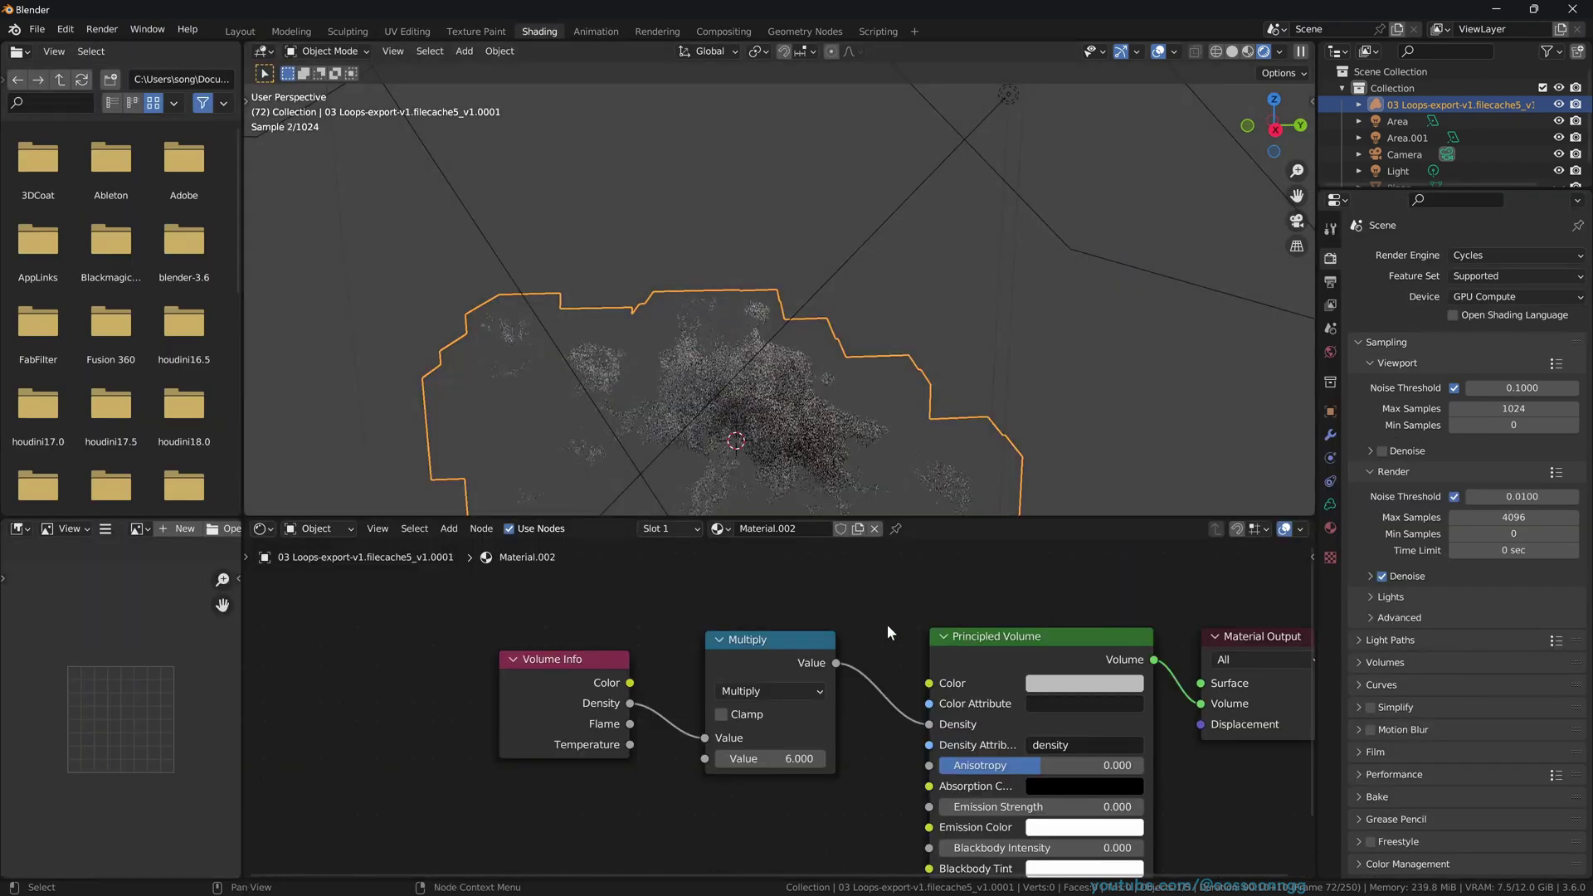
pyautogui.click(901, 644)
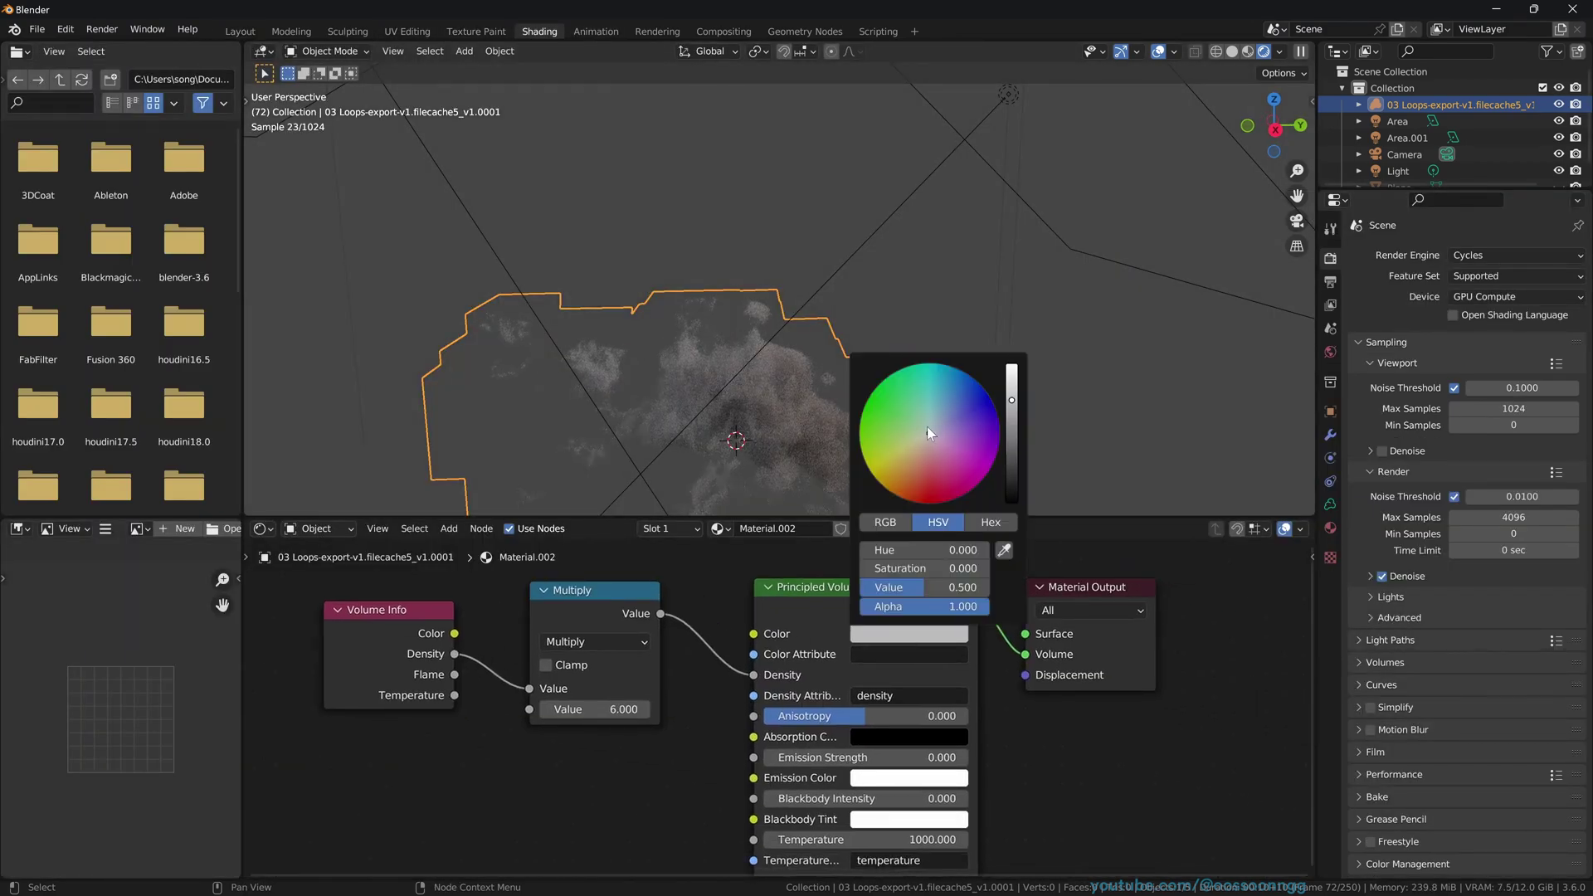
pyautogui.moveTo(927, 433); pyautogui.dragTo(925, 436)
pyautogui.moveTo(1039, 789); pyautogui.dragTo(1037, 686, button='middle')
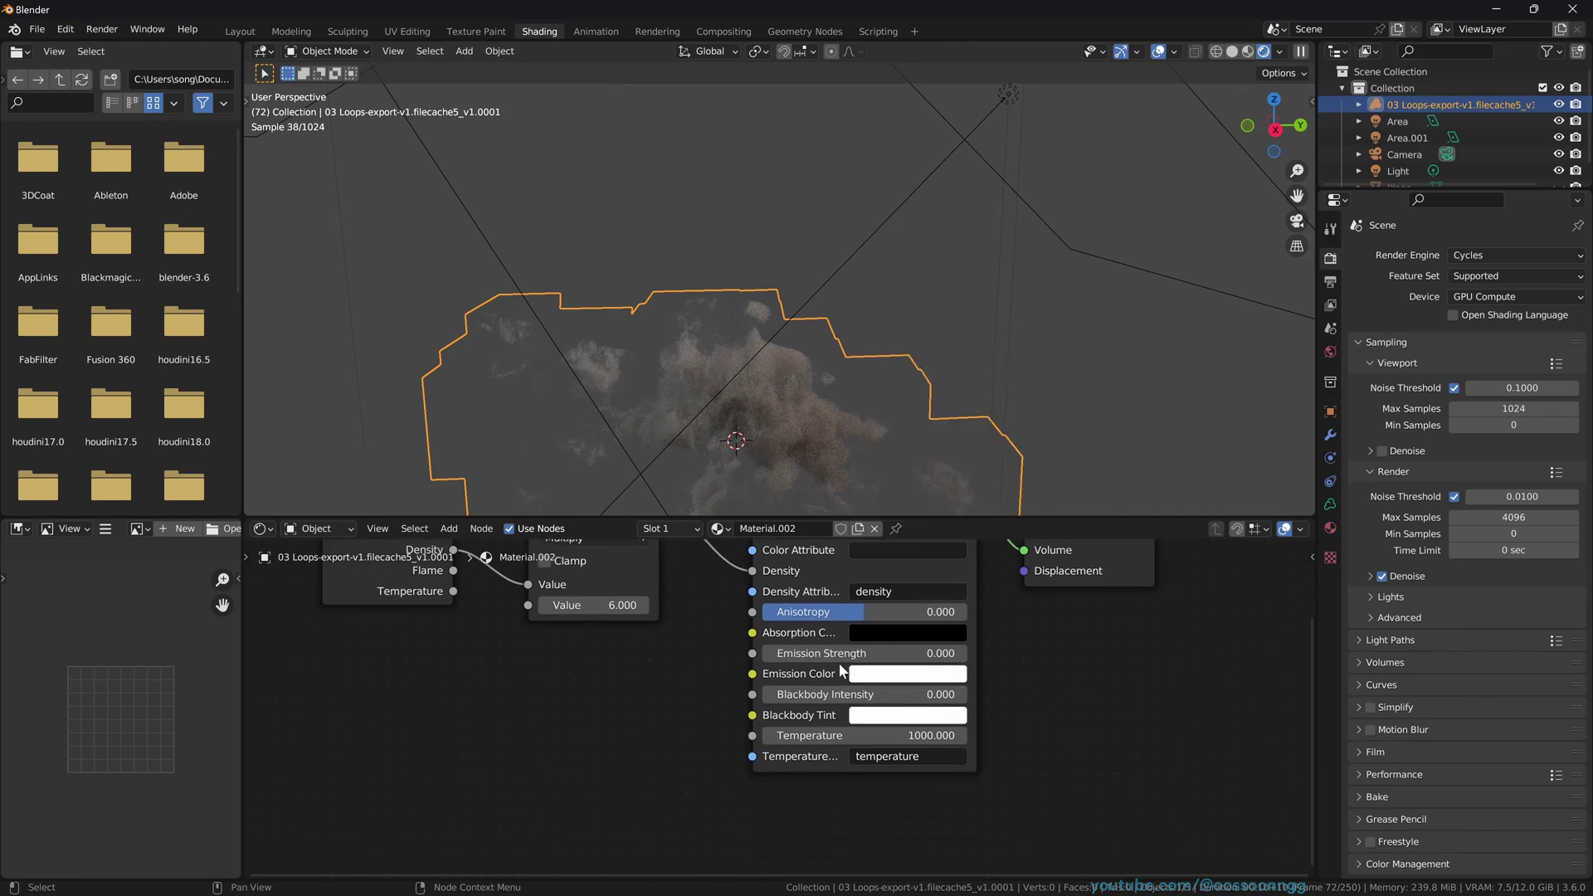
# - Set Principled Volume's Absorption Color to a muted blue-grey
pyautogui.click(868, 634)
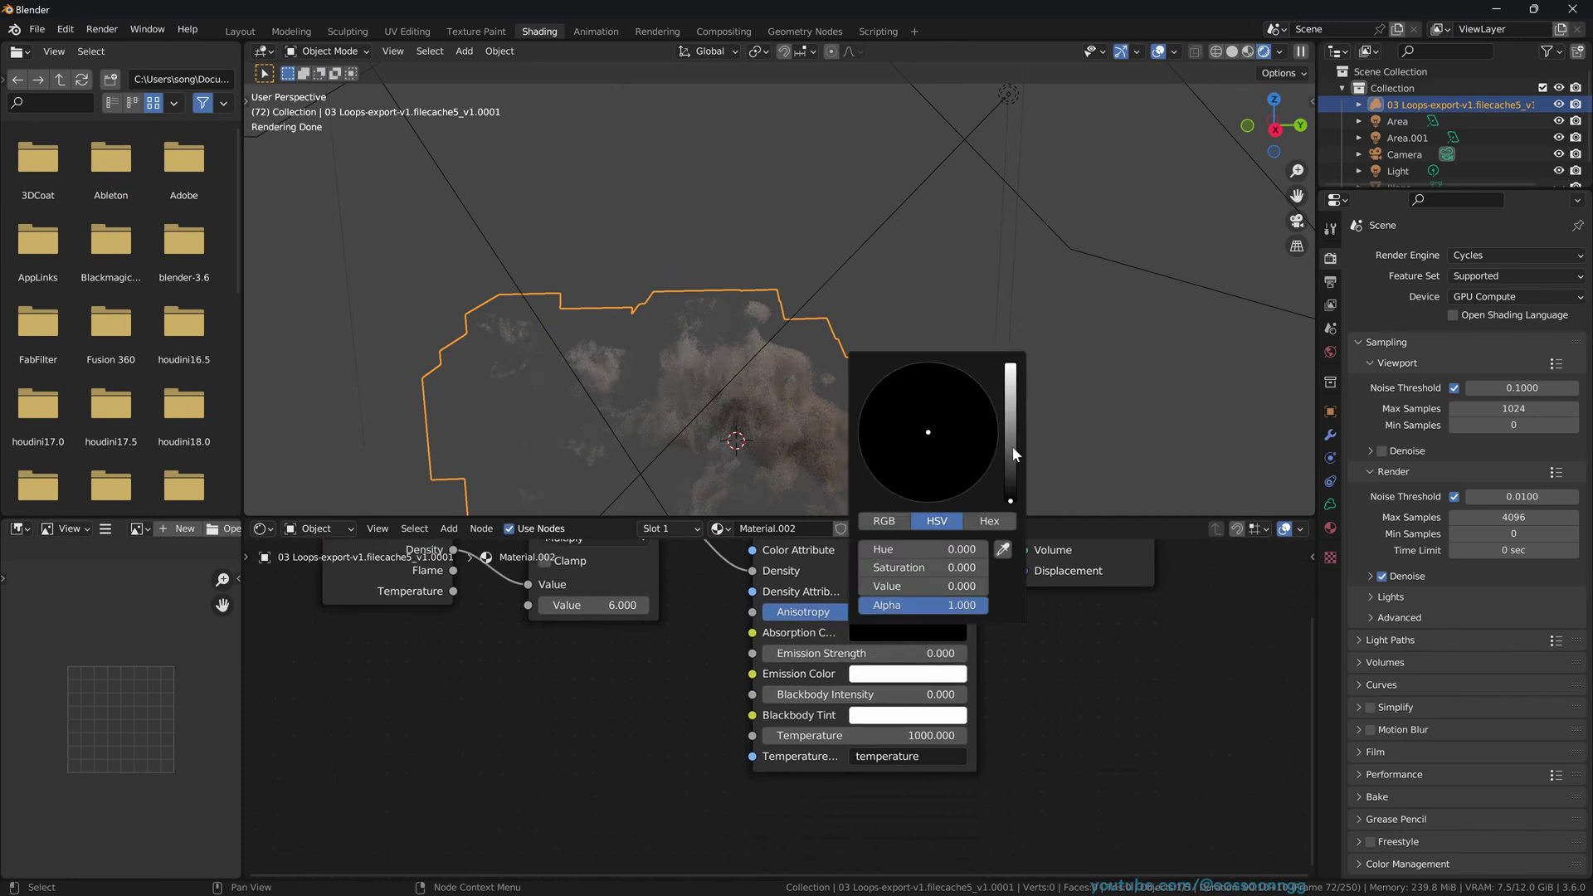
pyautogui.moveTo(1012, 446); pyautogui.dragTo(1012, 427)
pyautogui.click(936, 423)
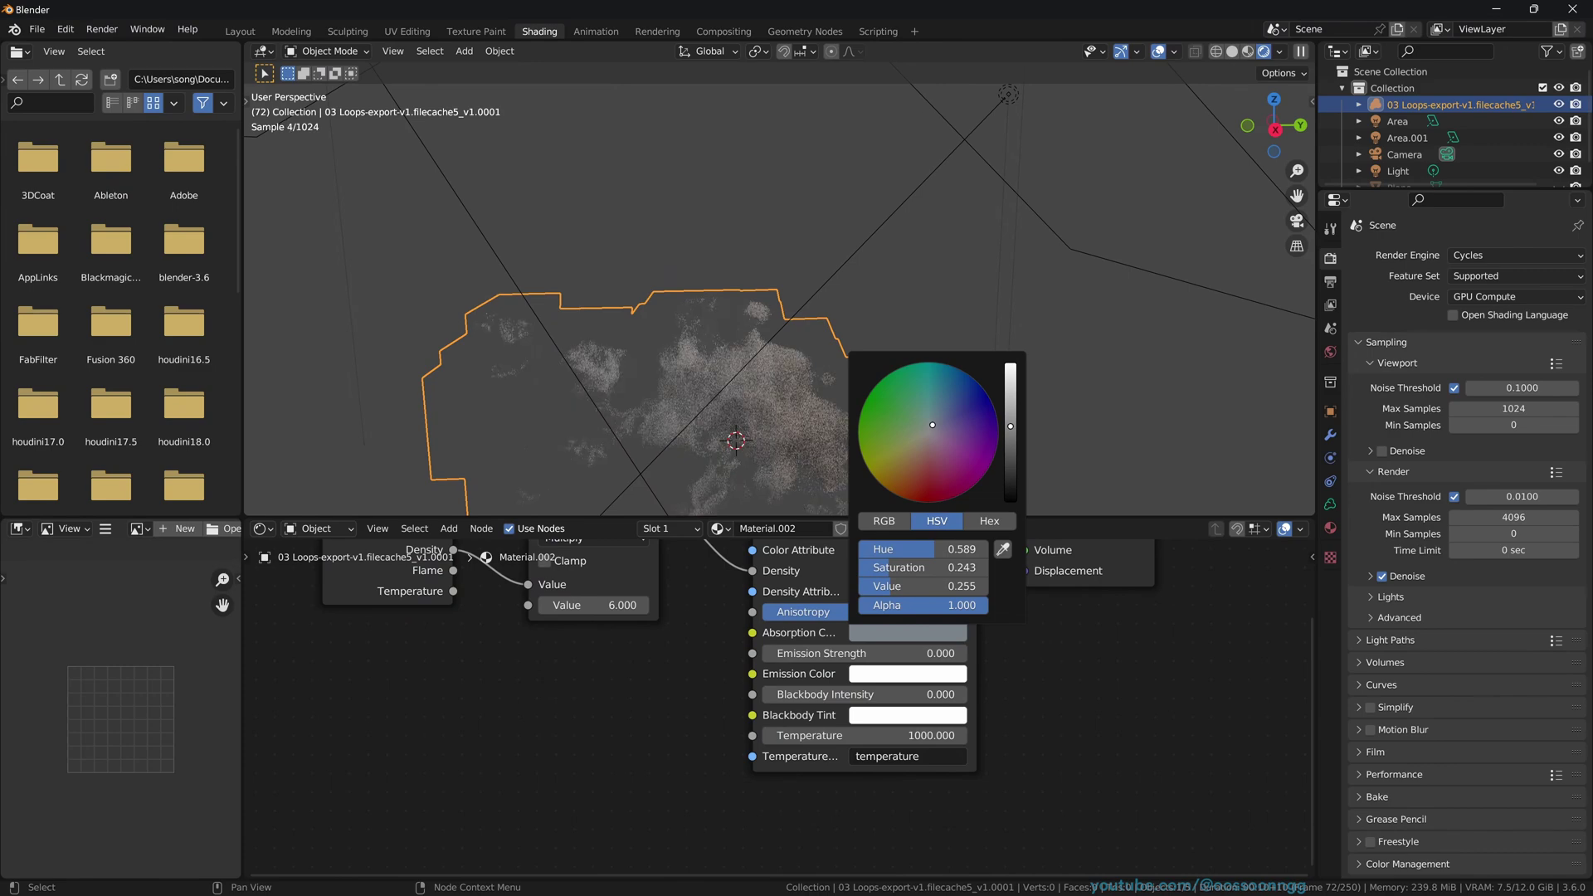
pyautogui.click(934, 428)
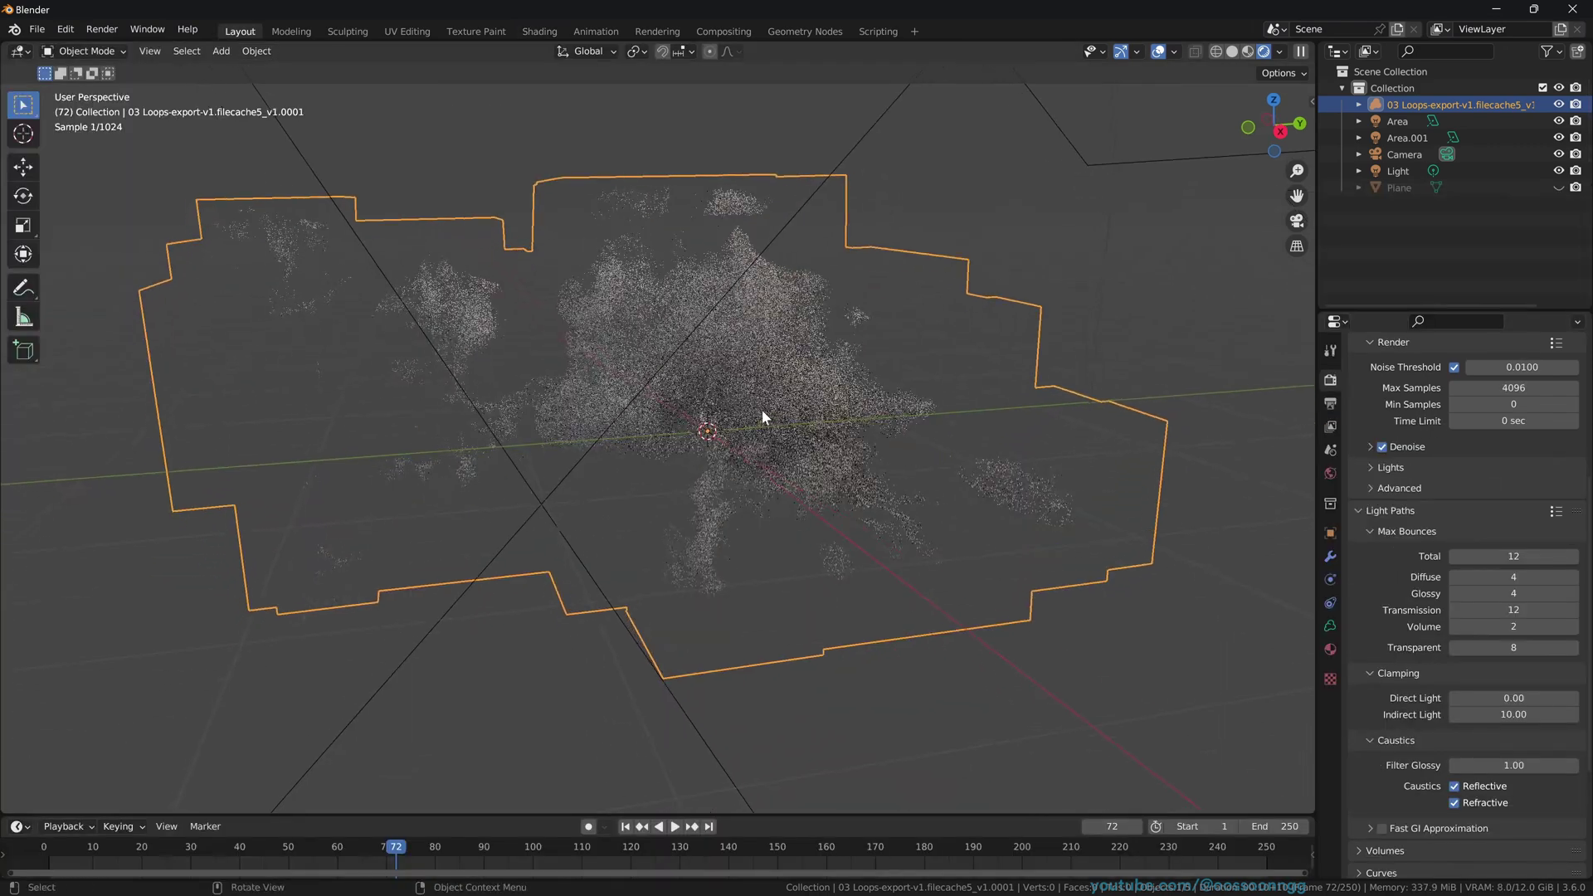
# - In the Layout workspace, deselect the cloud and turn off the viewport overlays to inspect it from another side
pyautogui.moveTo(761, 410); pyautogui.dragTo(770, 409, button='middle')
pyautogui.click(1119, 325)
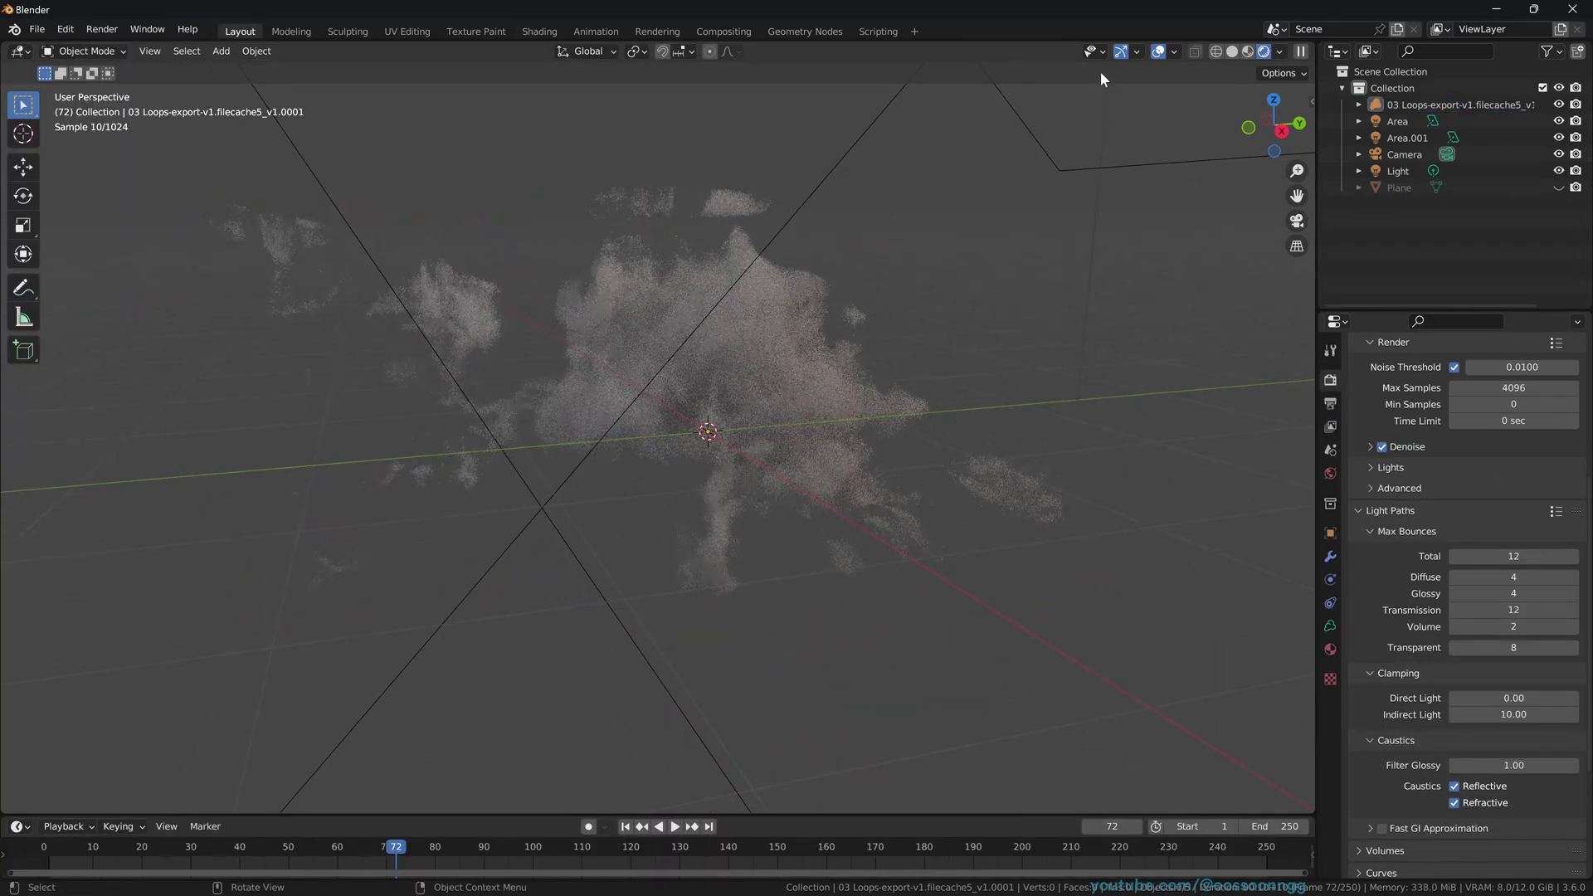
pyautogui.click(1155, 55)
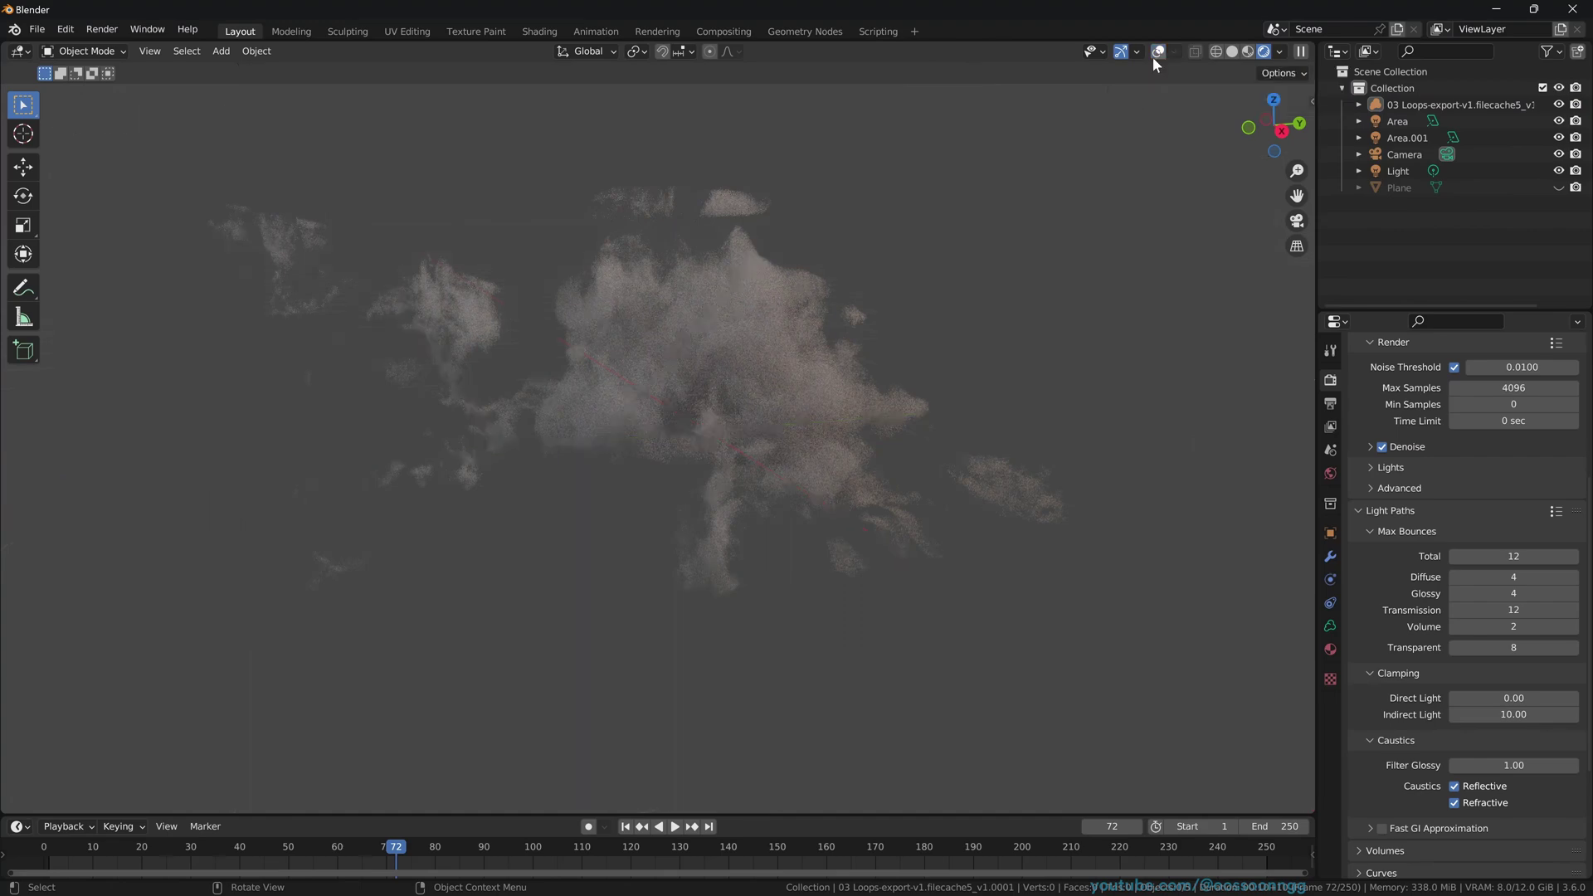
pyautogui.moveTo(677, 411); pyautogui.dragTo(800, 417, button='middle')
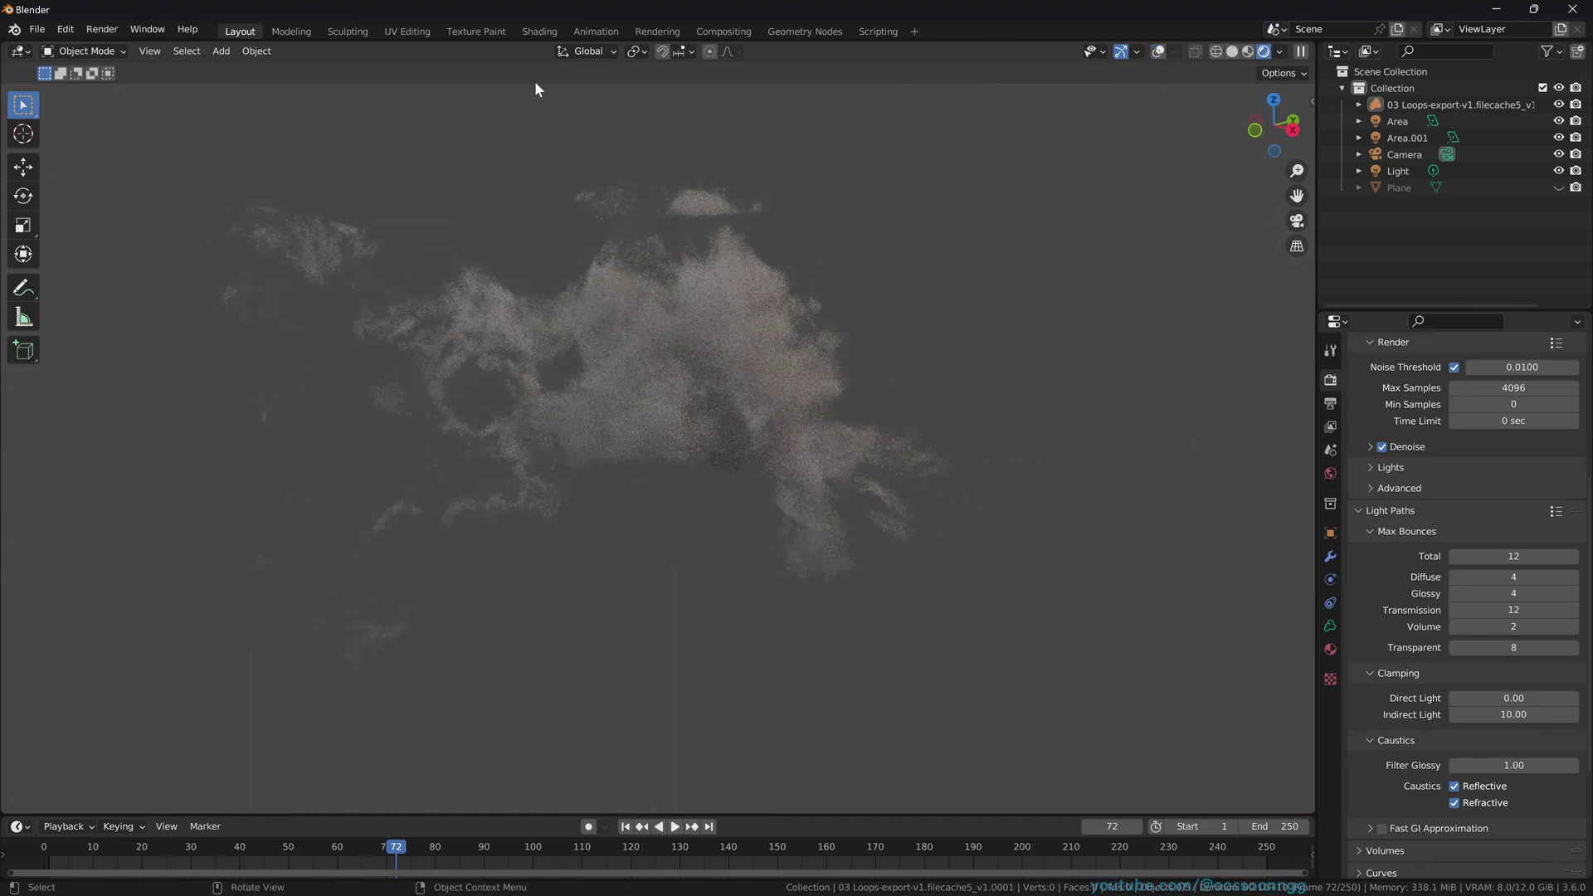
# - Raise the Multiply node's value to 8.600 in the Shading workspace and check the cloud in the Layout workspace
pyautogui.click(539, 31)
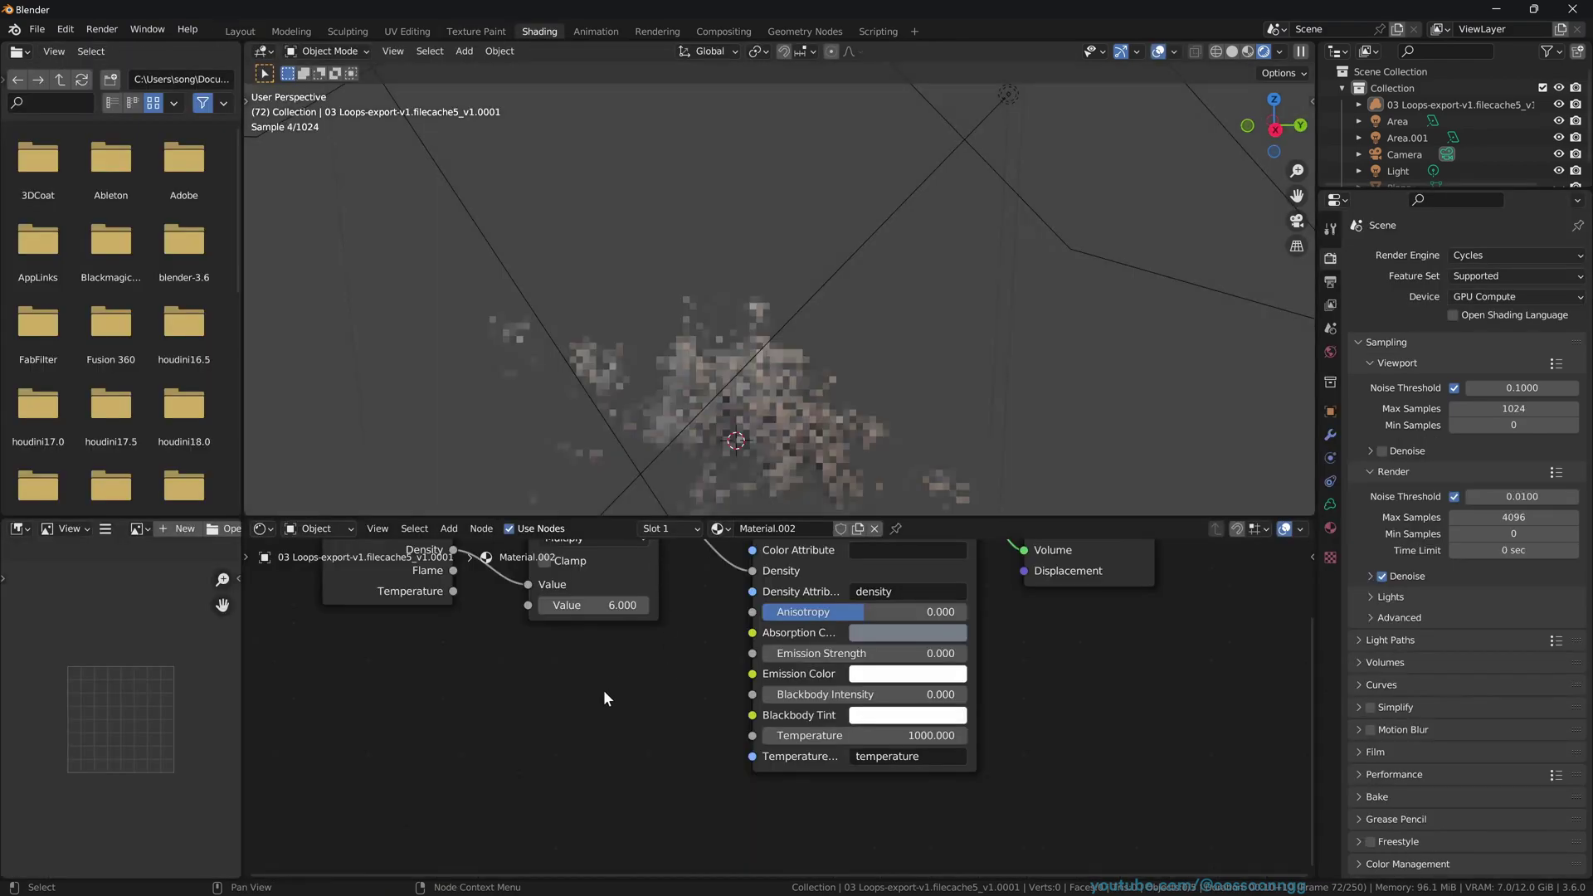
pyautogui.click(243, 31)
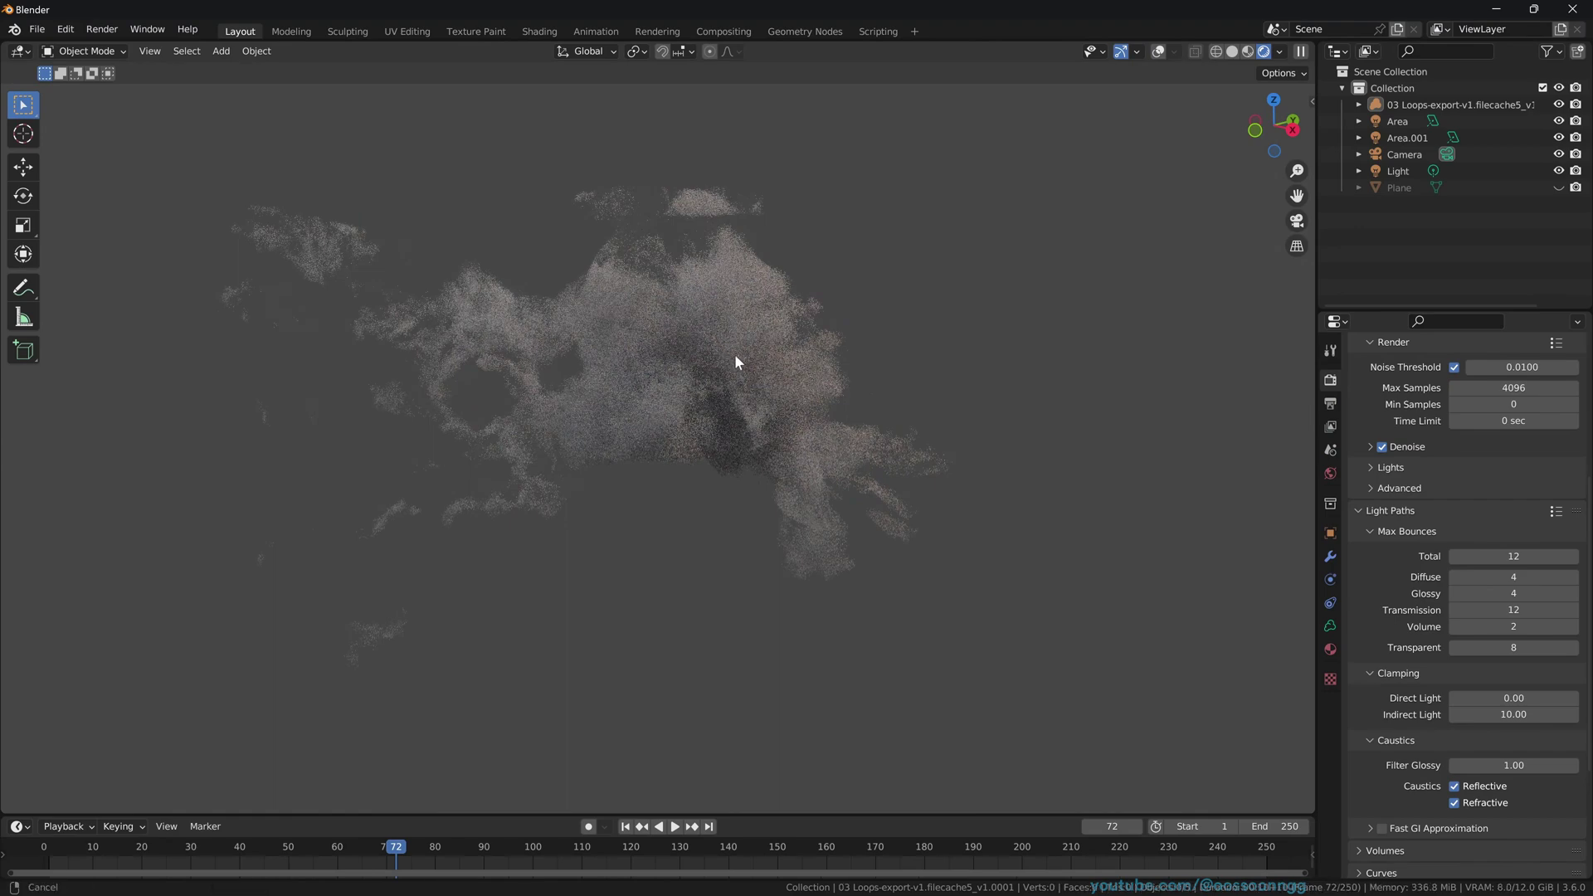
pyautogui.moveTo(739, 359); pyautogui.dragTo(764, 429, button='middle')
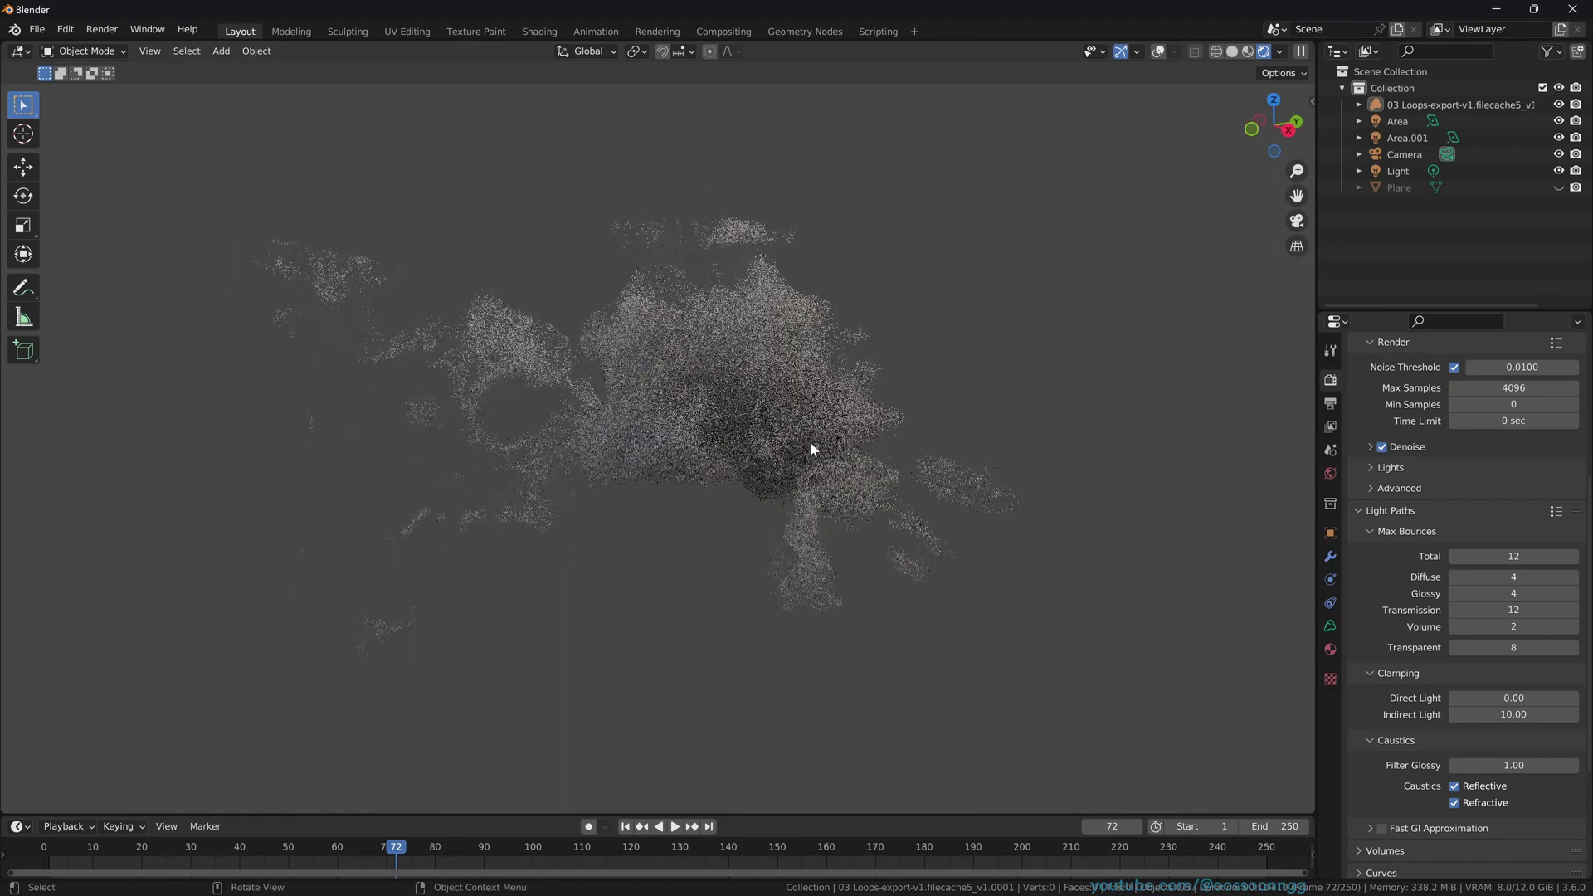